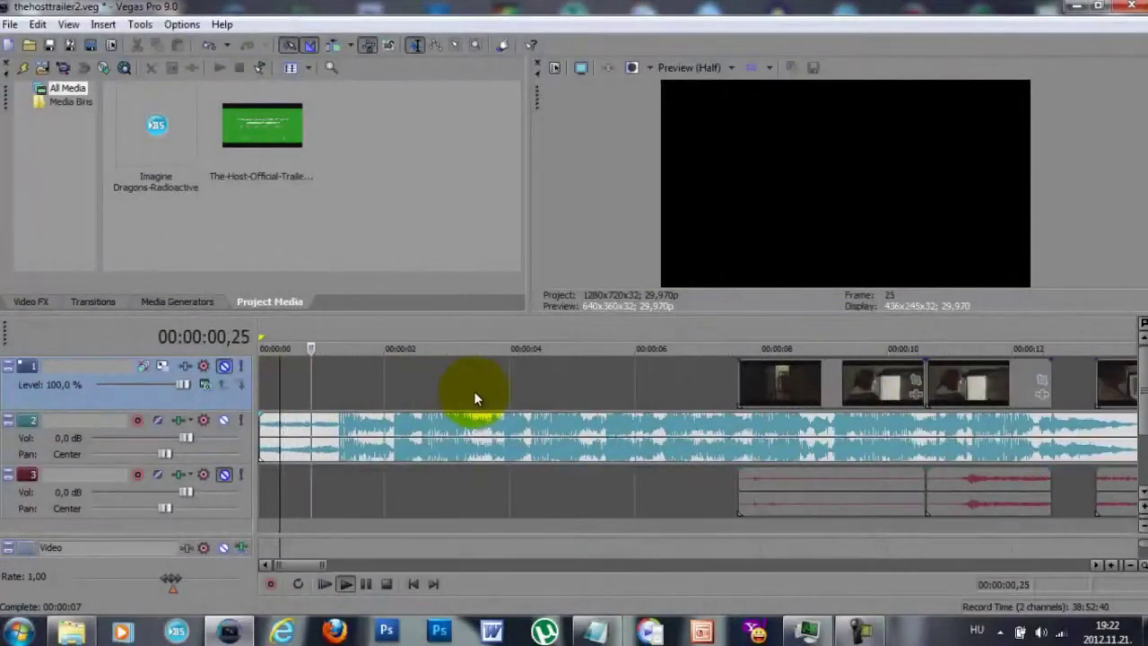
# - Place three markers on the opening beats of the music track, with the first at 00:00:01,07
pyautogui.press('space')
pyautogui.click(334, 384)
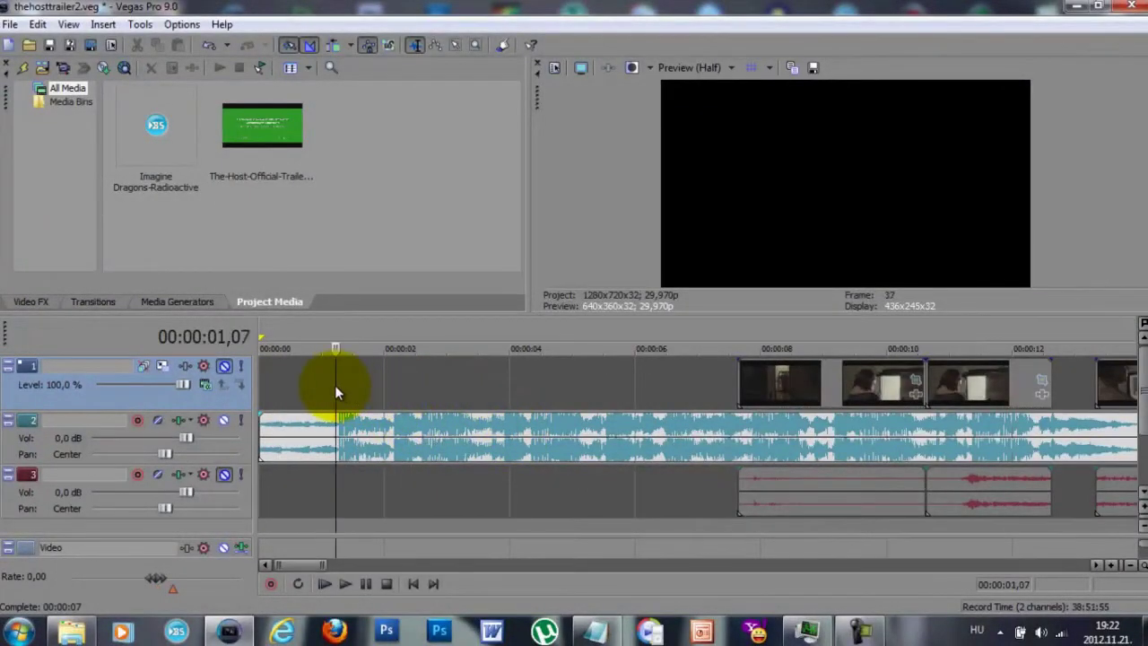
pyautogui.click(395, 387)
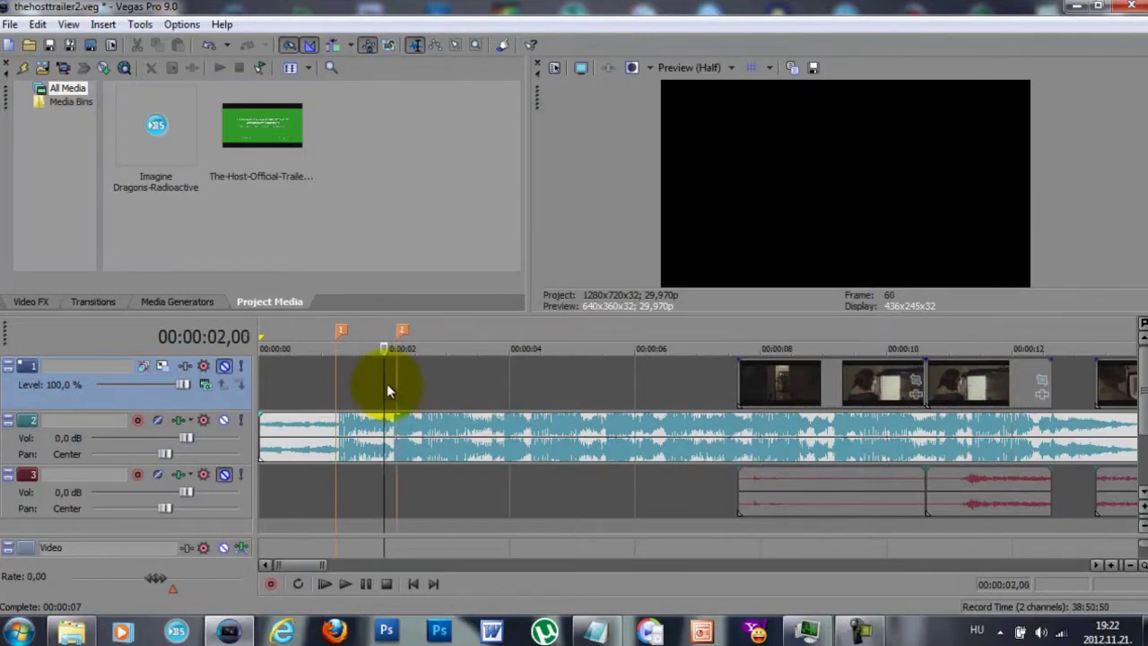
pyautogui.press('space')
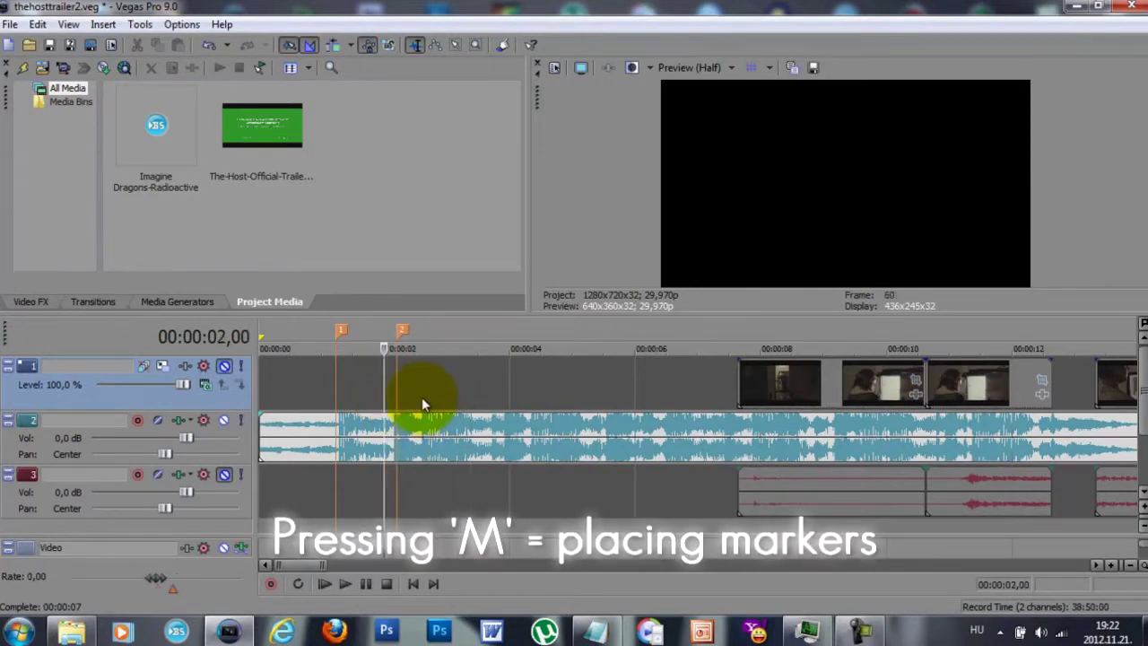
pyautogui.click(422, 397)
pyautogui.press('m')
# - Add a fourth beat marker at 00:00:03,01 on the timeline
pyautogui.click(453, 399)
pyautogui.scroll(2, 512, 422)
pyautogui.scroll(1, 683, 435)
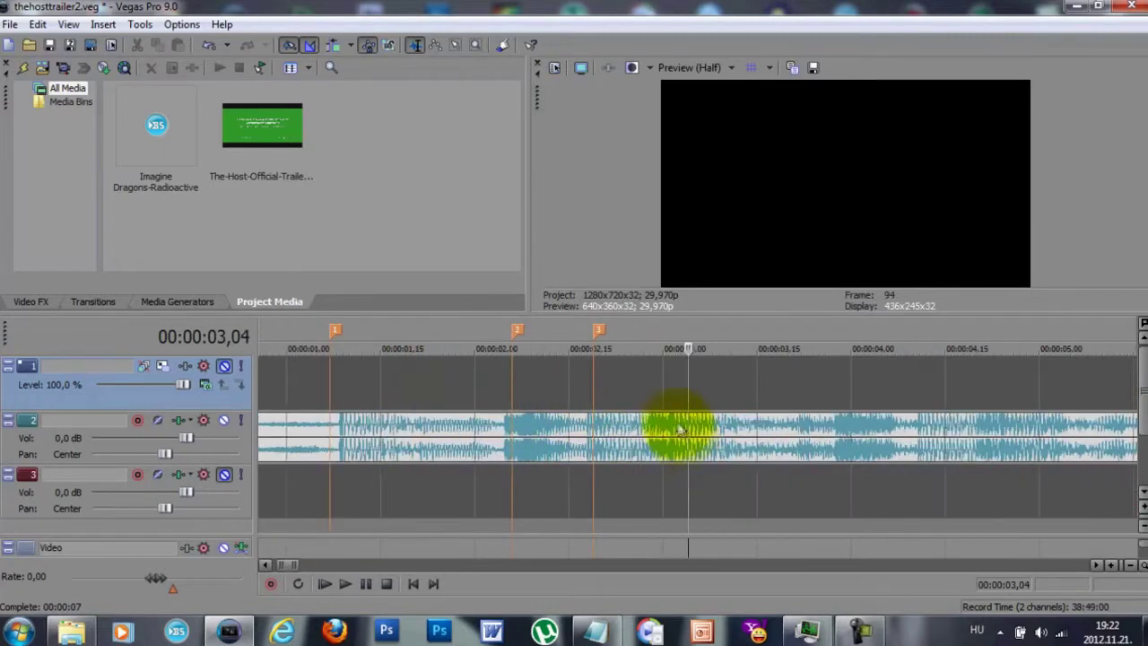
pyautogui.click(669, 387)
pyautogui.press('m')
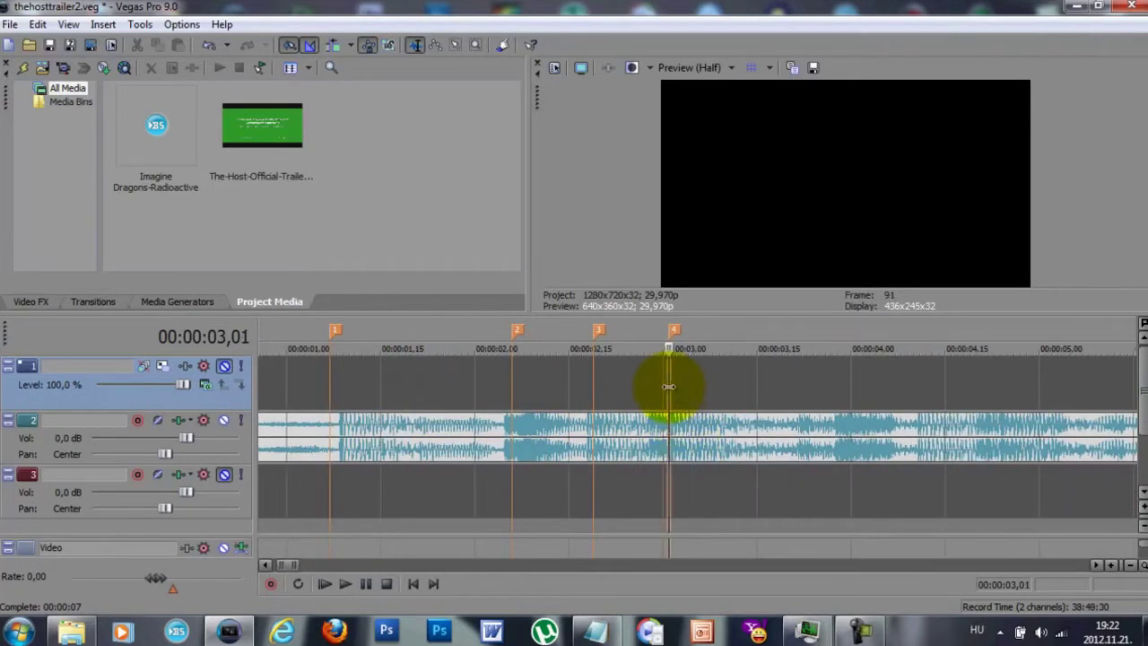
# - Play the music on from the third marker and add a fifth beat marker at 00:00:03,27
pyautogui.click(594, 383)
pyautogui.press('space')
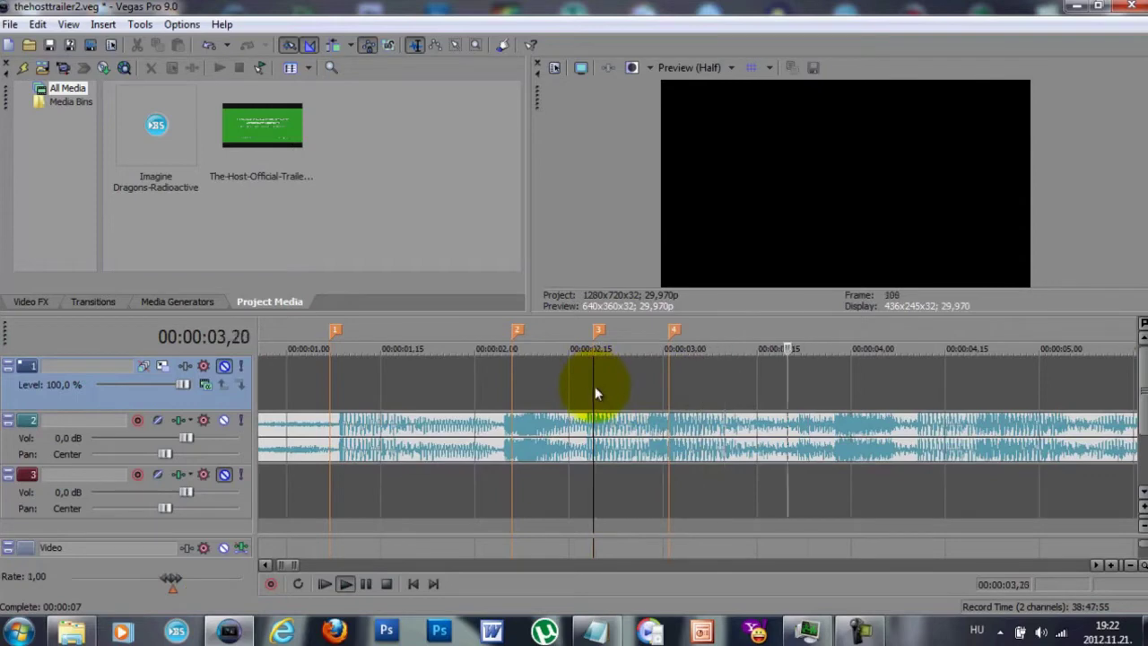
pyautogui.press('space')
pyautogui.click(831, 388)
pyautogui.press('m')
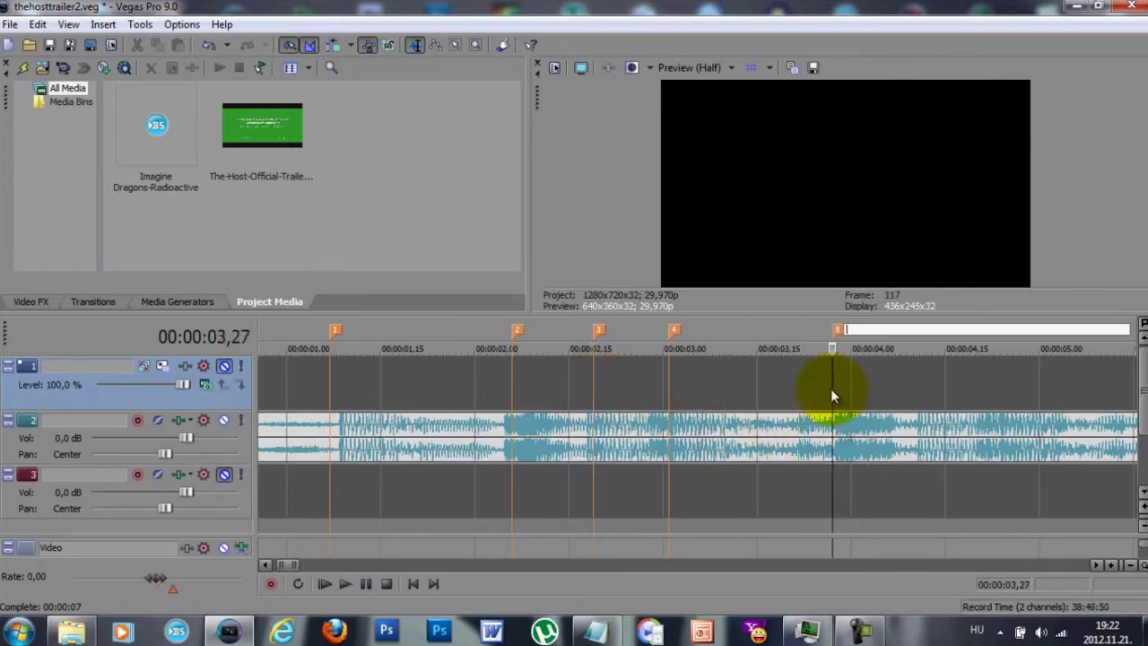
pyautogui.scroll(-1, 831, 388)
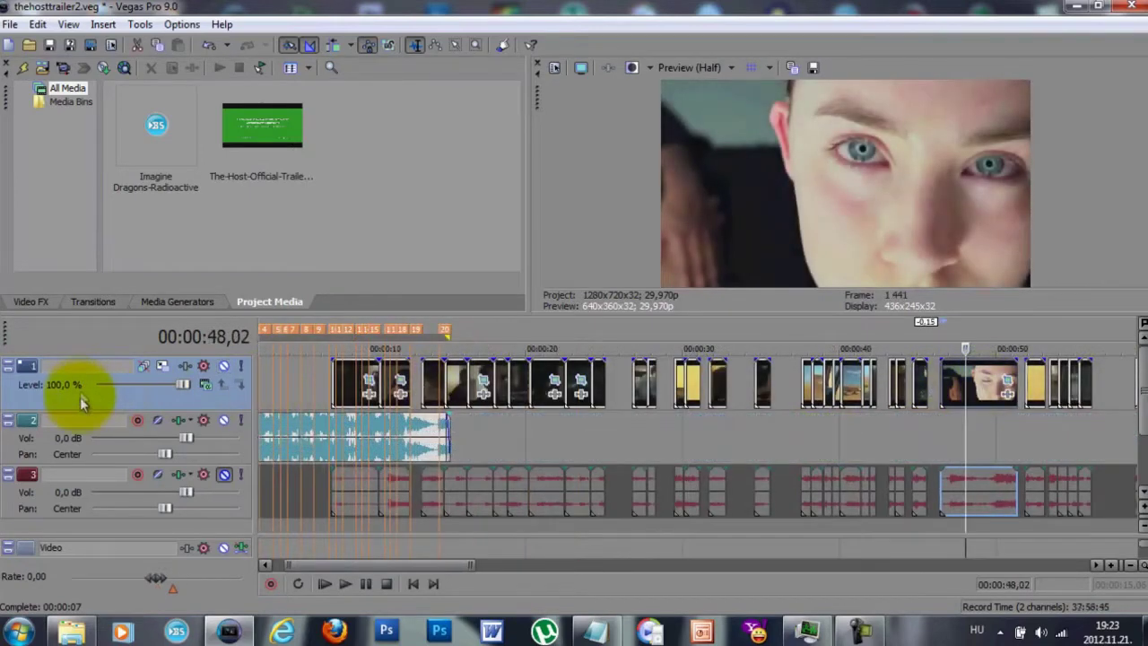
# - Delete the trailer's audio track and insert an empty video track above the clips
pyautogui.click(41, 490)
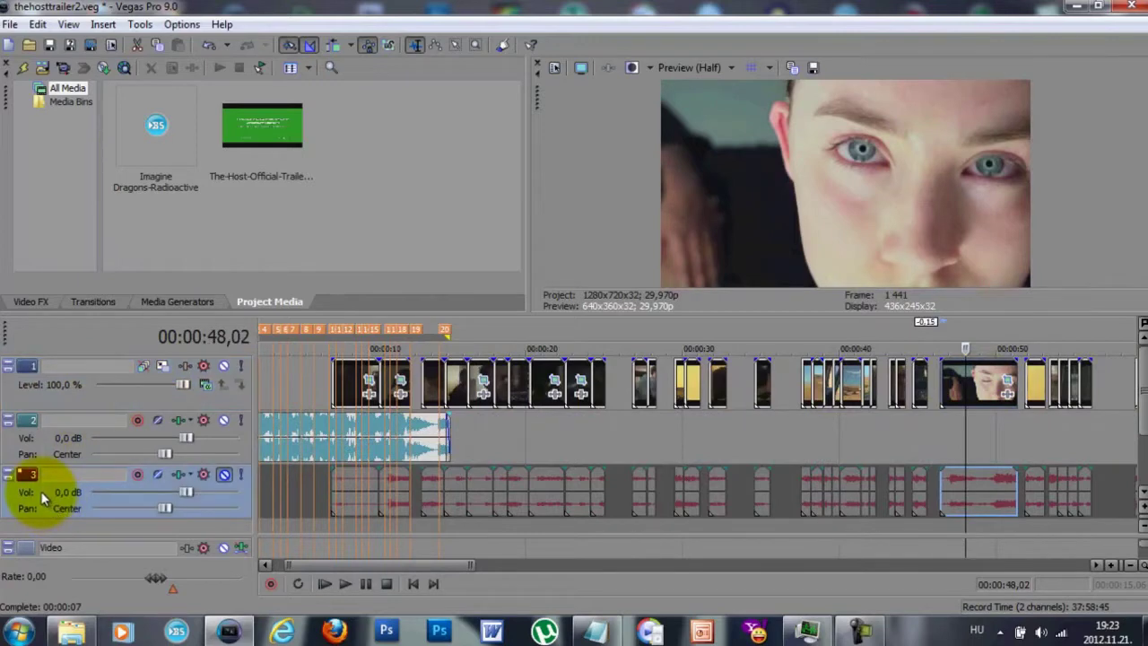
pyautogui.rightClick(40, 491)
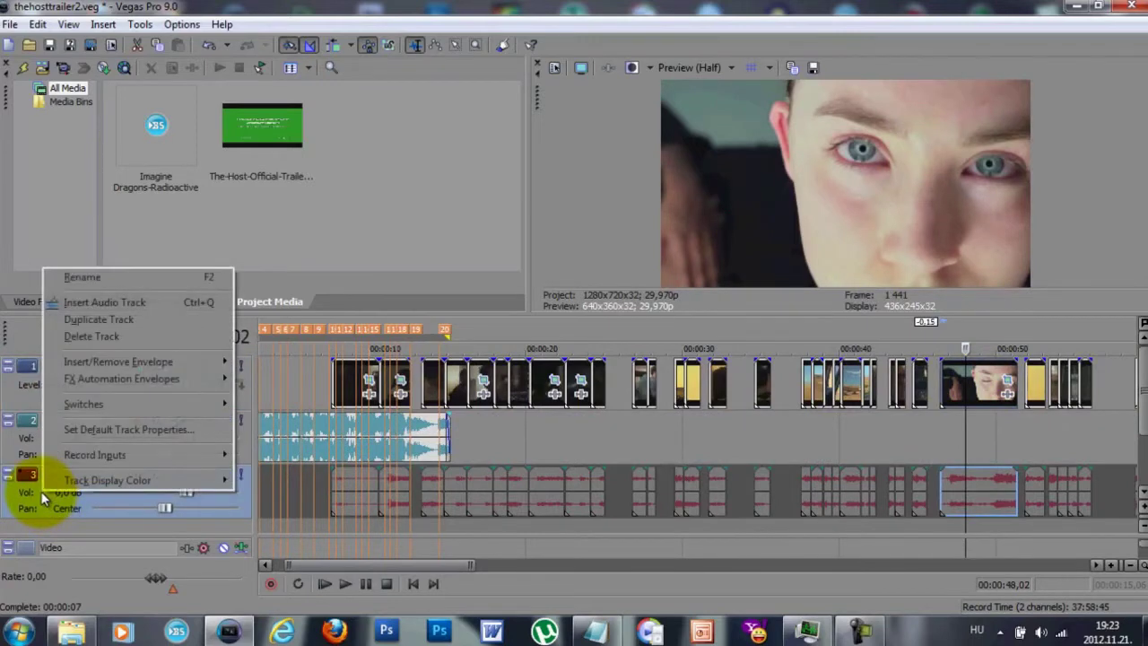
pyautogui.click(113, 337)
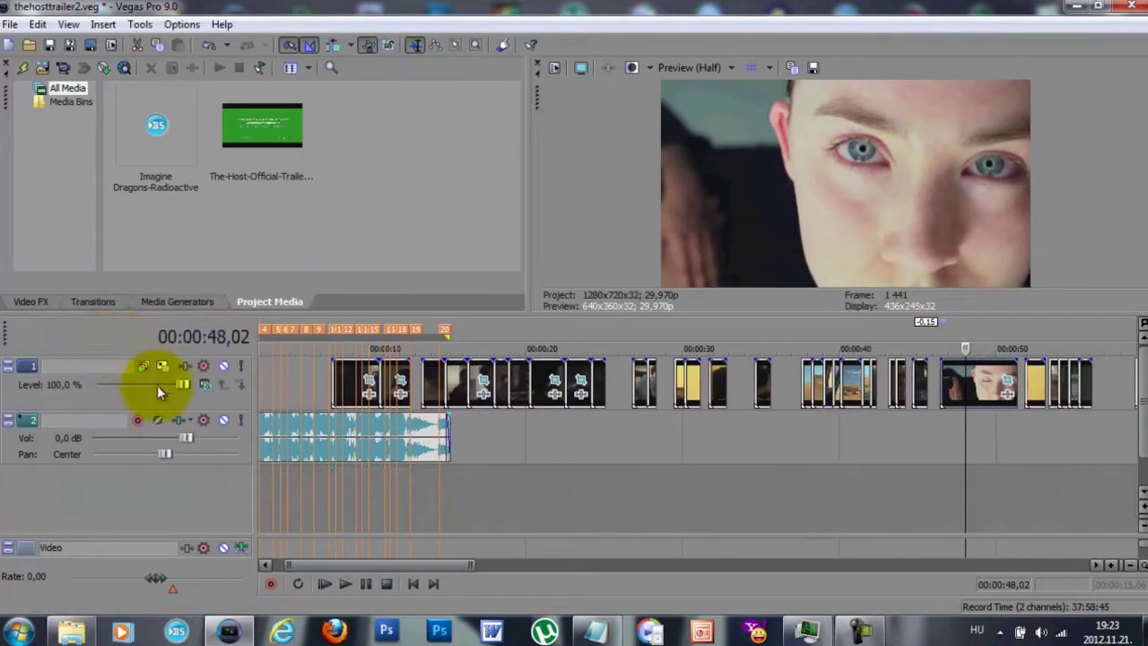
pyautogui.rightClick(92, 392)
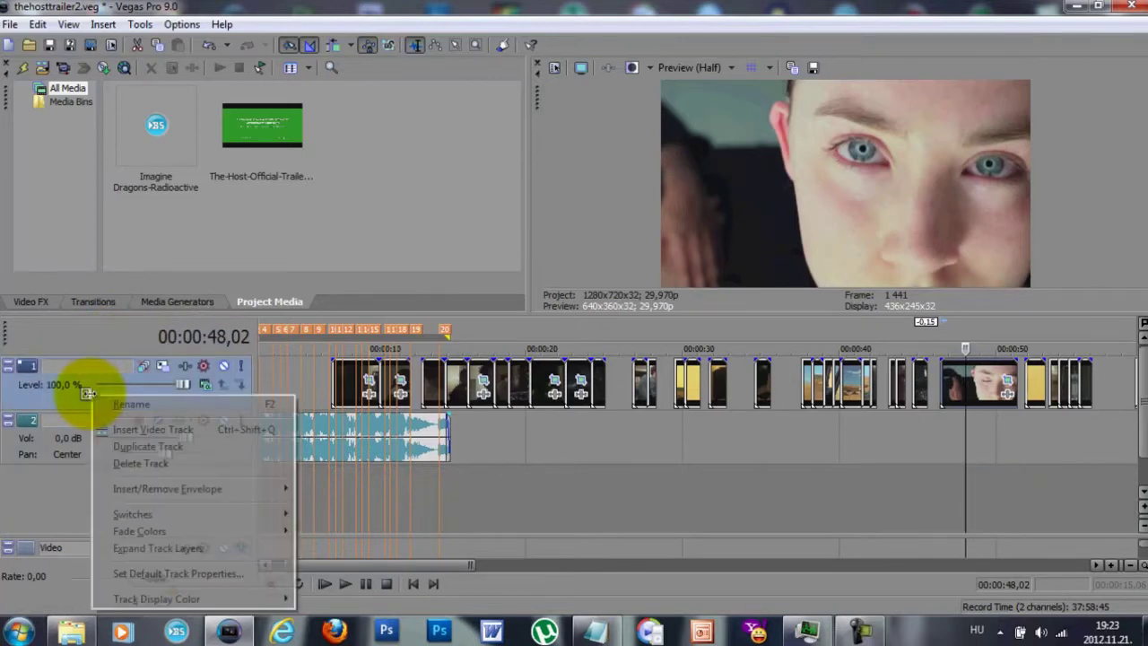
pyautogui.click(143, 430)
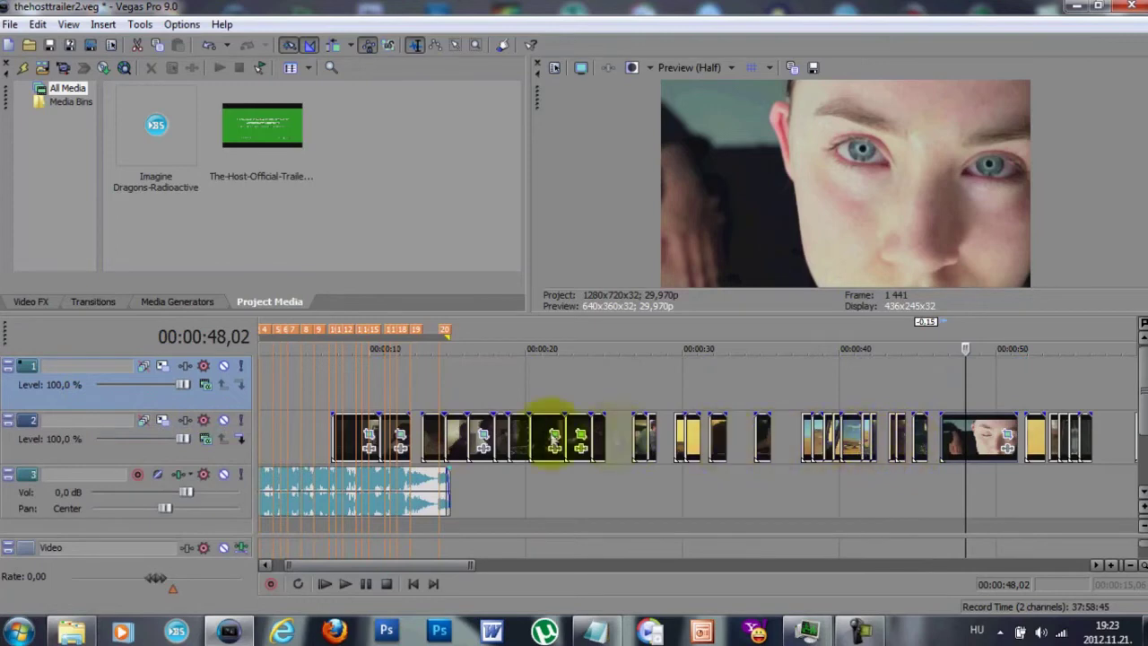
# - Mute the video track that holds the trailer clips and move it above the empty video track
pyautogui.click(225, 421)
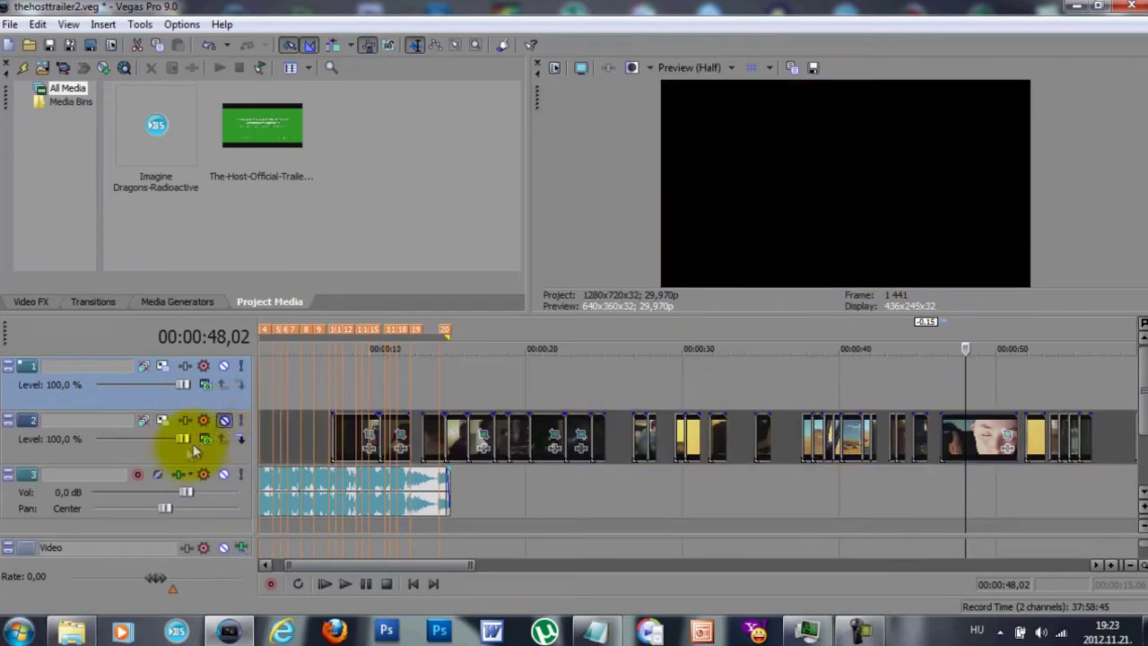
pyautogui.click(169, 454)
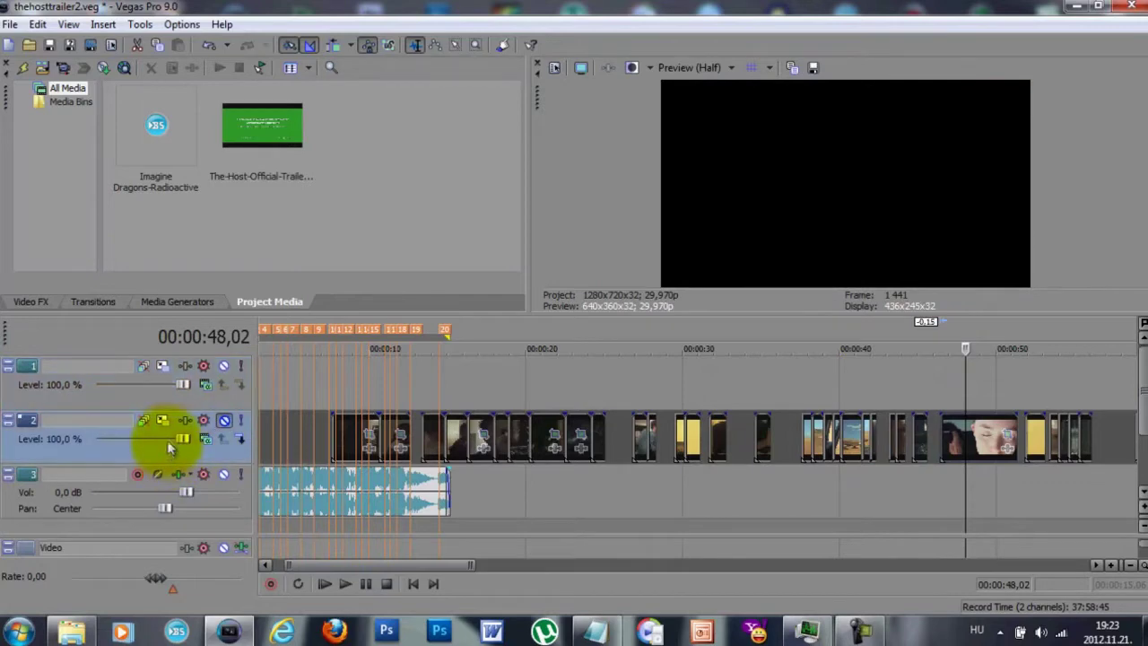
pyautogui.moveTo(173, 357); pyautogui.dragTo(173, 357)
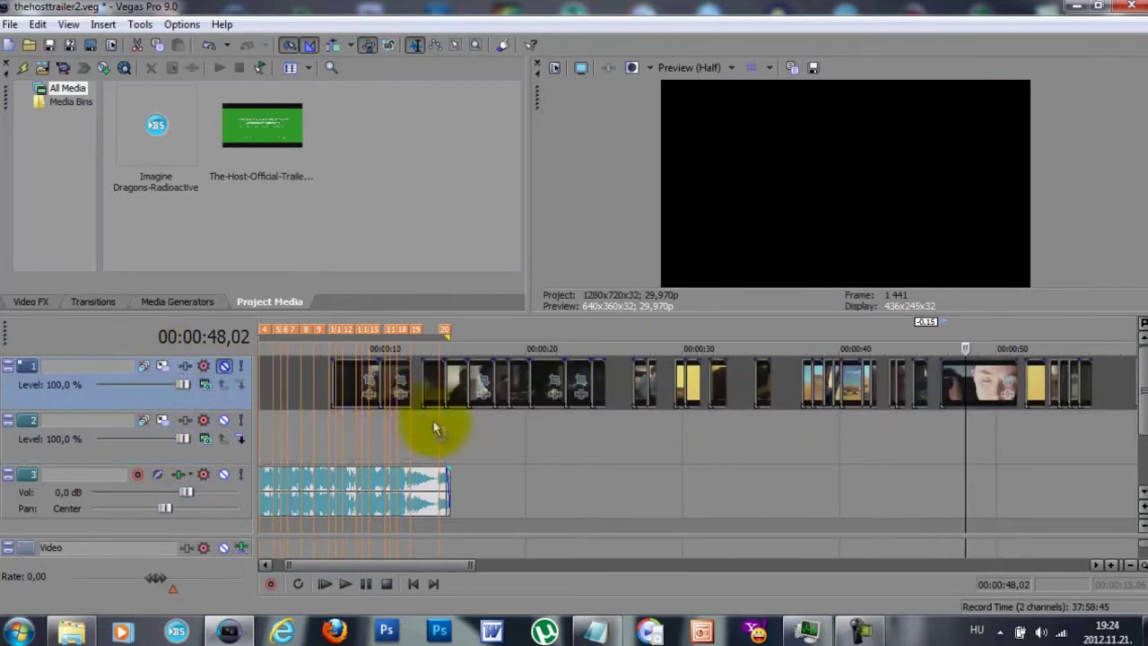
# - Move the woman's face close-up clip from the muted track onto the empty video track near the timeline start
pyautogui.click(476, 431)
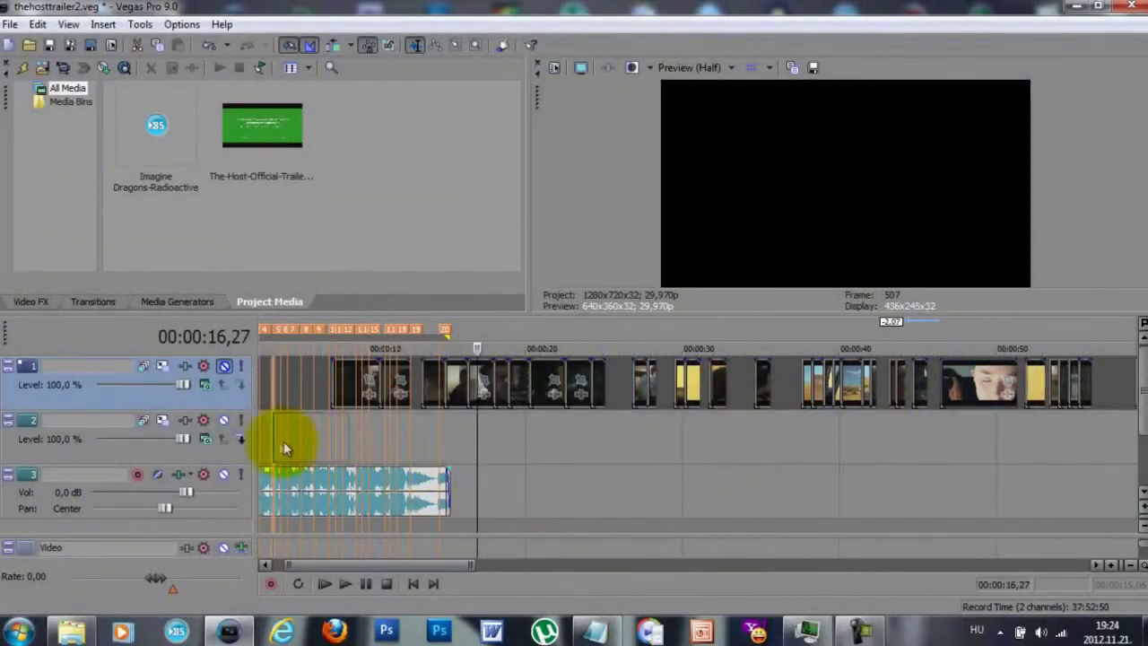
pyautogui.click(280, 391)
pyautogui.scroll(5, 281, 395)
pyautogui.moveTo(489, 441); pyautogui.dragTo(440, 437)
pyautogui.click(275, 391)
pyautogui.press('Return')
# - Shift the face close-up clip to start at 00:00:00,14 and play it against the first beat marker
pyautogui.scroll(2, 389, 439)
pyautogui.moveTo(310, 434); pyautogui.dragTo(260, 433)
pyautogui.press('space')
pyautogui.moveTo(397, 429); pyautogui.dragTo(494, 437)
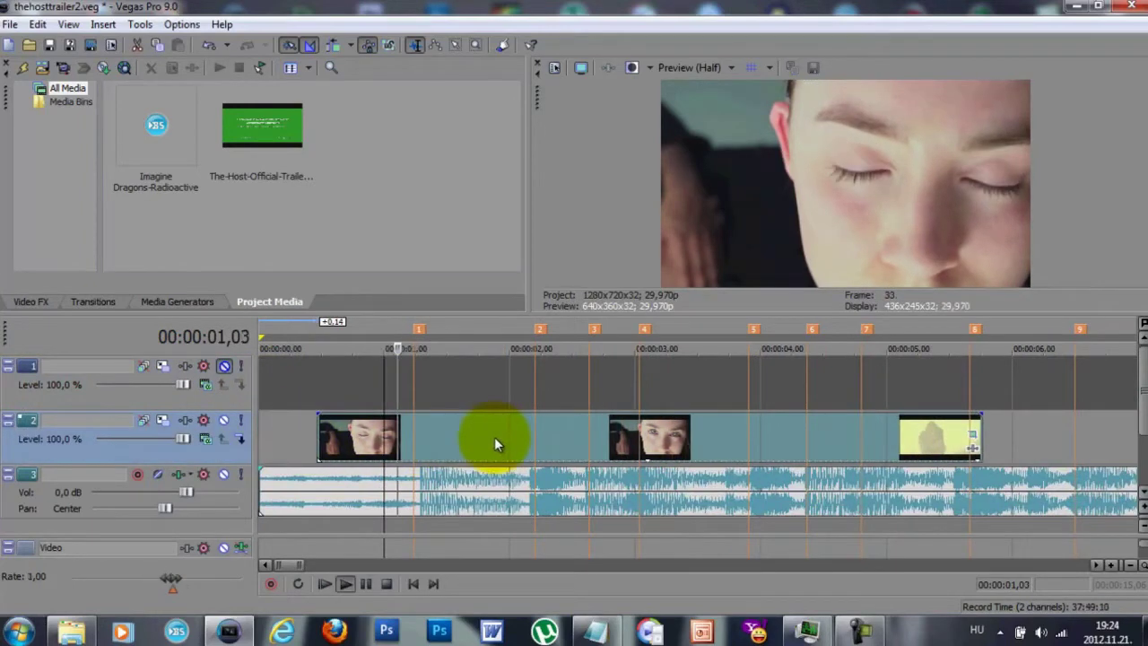
pyautogui.press('space')
pyautogui.press('space')
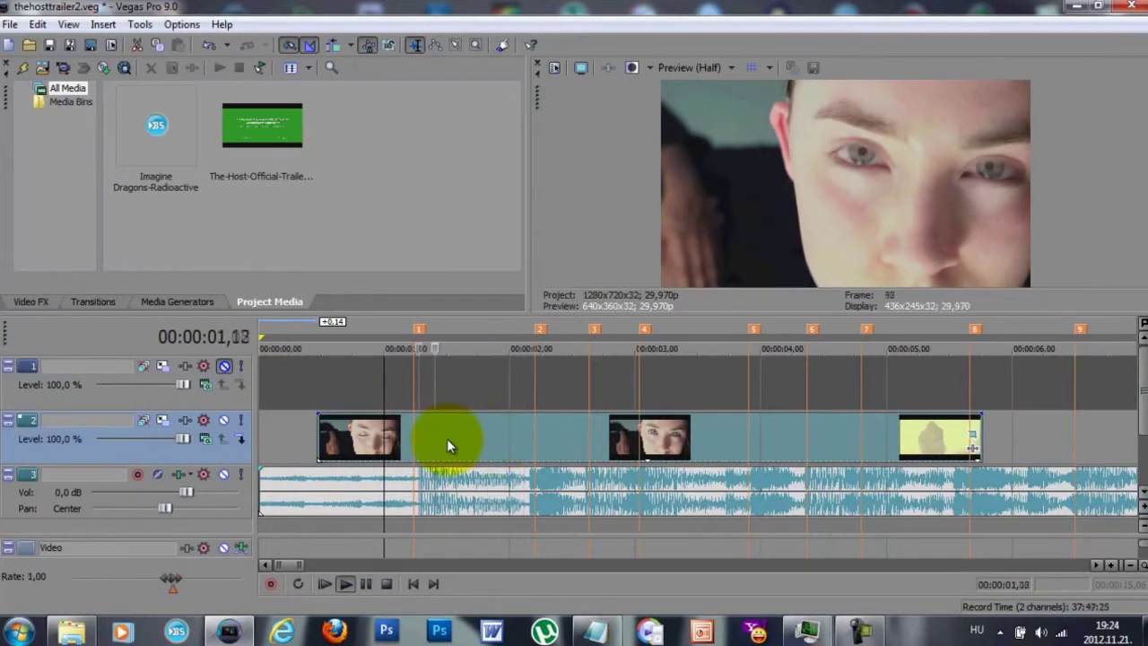
pyautogui.press('space')
# - Reframe the face close-up in Event Pan/Crop by moving the crop frame horizontally to X Center 786,1
pyautogui.click(446, 441)
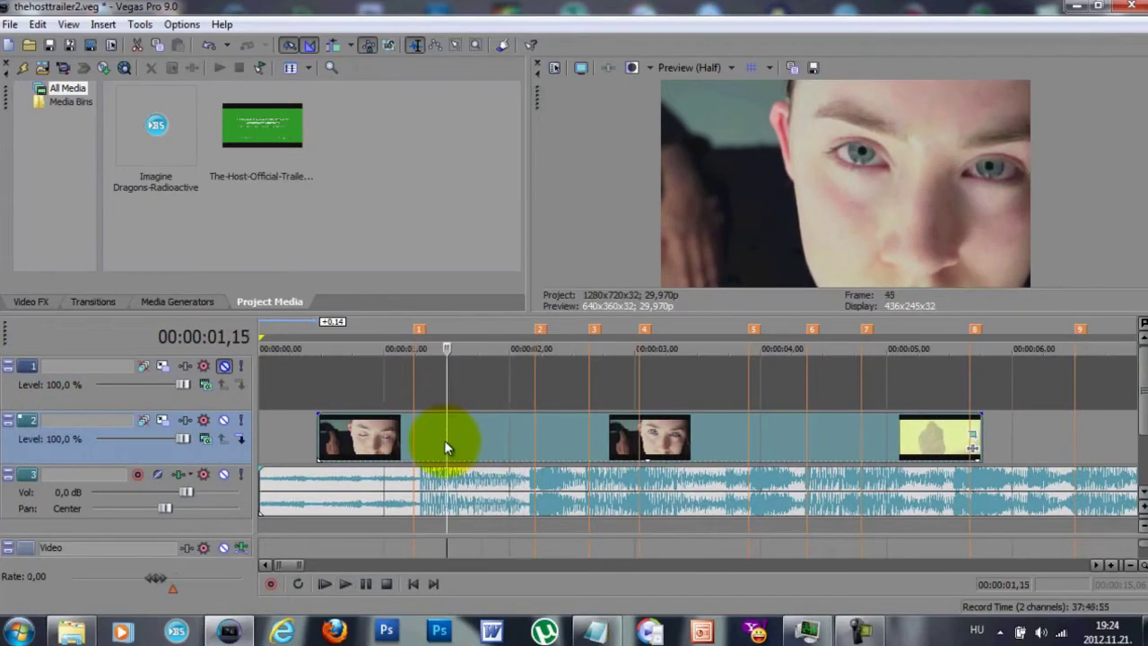
pyautogui.click(972, 436)
pyautogui.moveTo(374, 121); pyautogui.dragTo(494, 124)
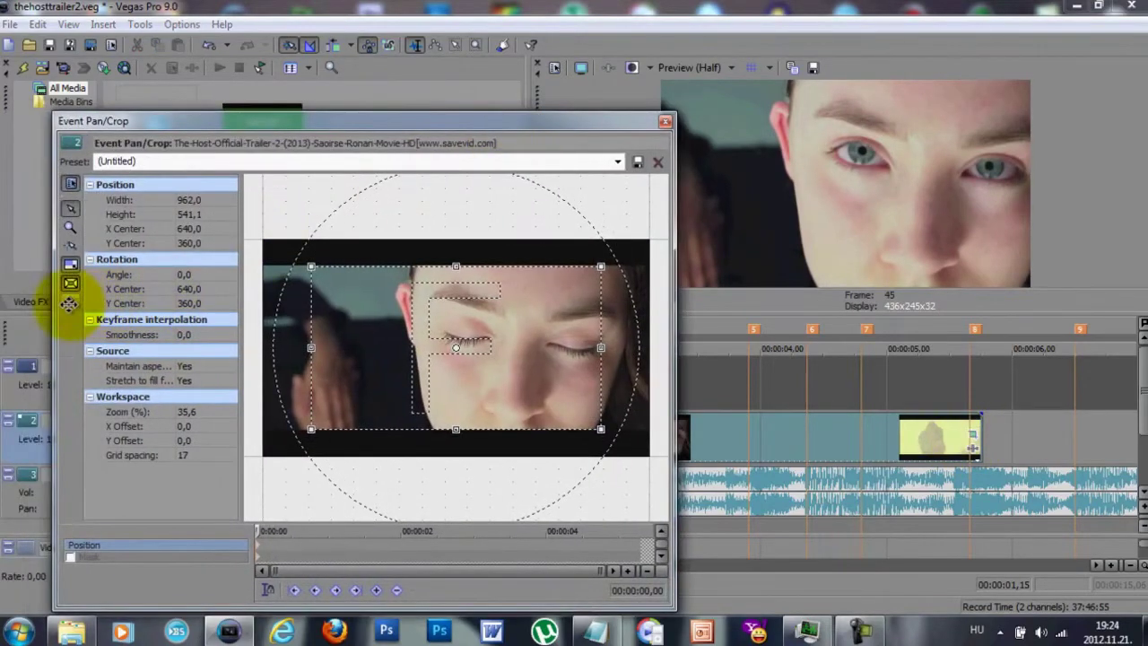
pyautogui.moveTo(487, 389); pyautogui.dragTo(534, 404)
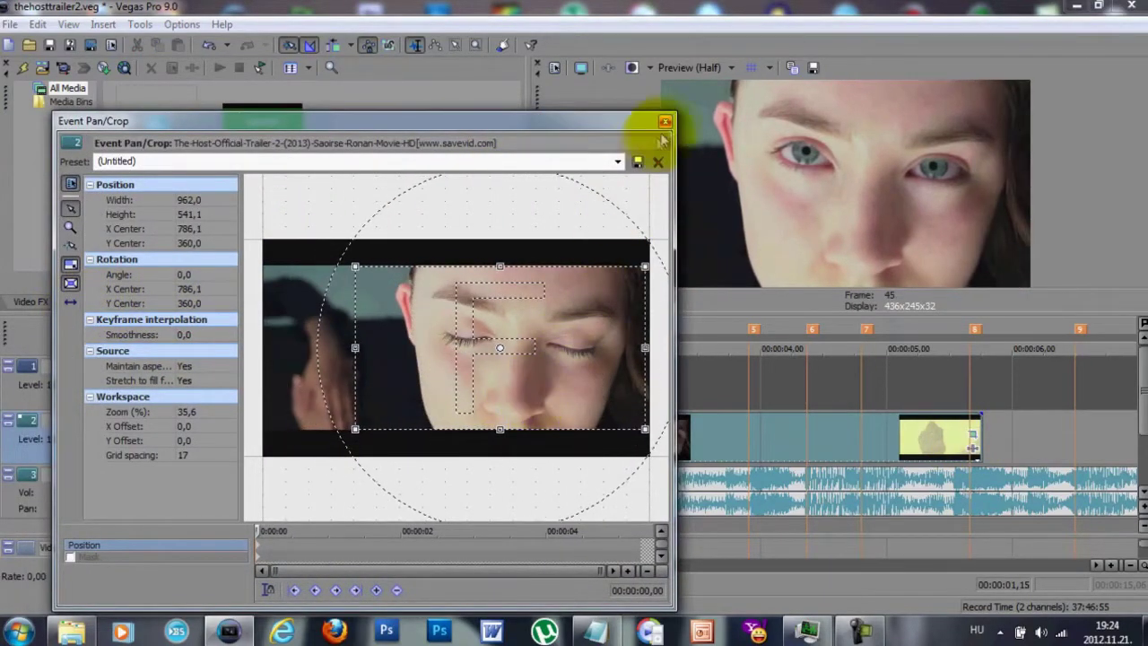
pyautogui.click(665, 121)
# - Split the face close-up clip just after the first beat marker, where the eyes are open
pyautogui.click(563, 435)
pyautogui.click(380, 435)
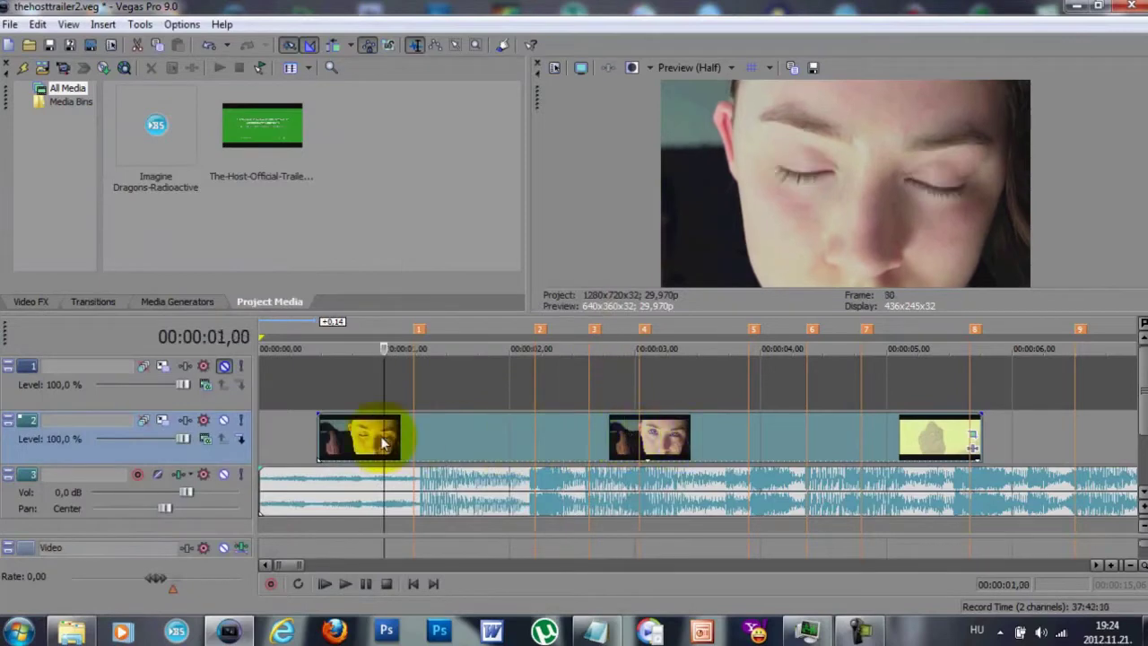
pyautogui.click(451, 438)
pyautogui.press('s')
pyautogui.click(611, 439)
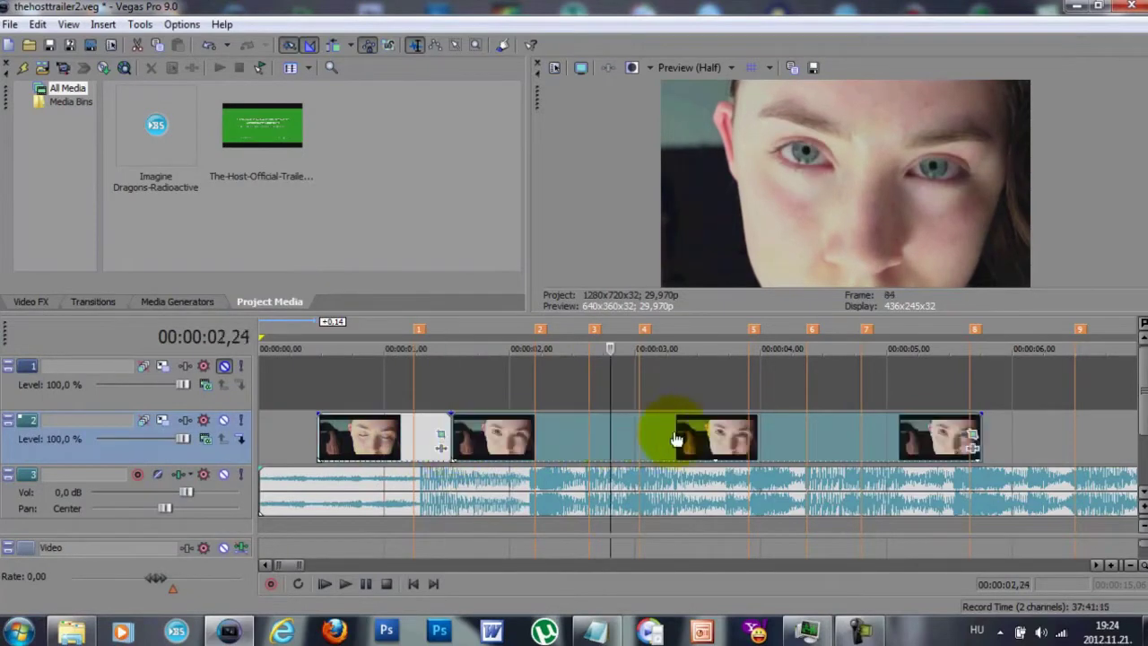
# - Split off the red tunnel shot at 00:00:04,07 and speed up the middle eye segment so it ends at marker 2
pyautogui.click(790, 437)
pyautogui.press('s')
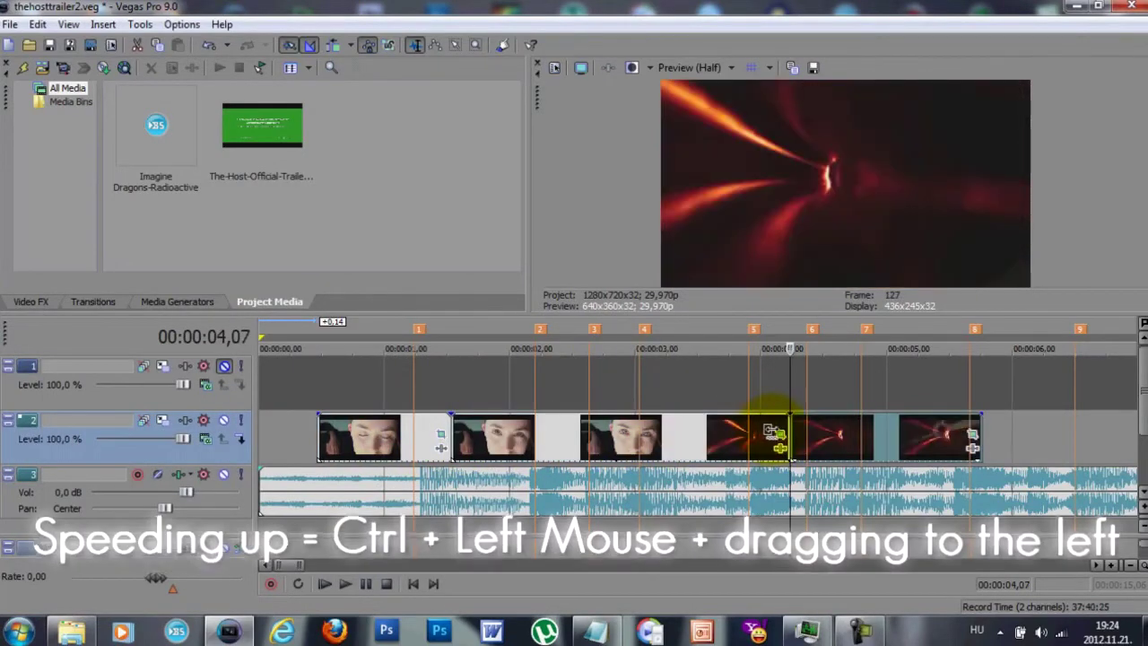
pyautogui.moveTo(786, 431)
pyautogui.mouseDown()
pyautogui.moveTo(488, 421)
pyautogui.moveTo(768, 430)
pyautogui.moveTo(569, 428)
pyautogui.mouseUp()
pyautogui.click(607, 428)
pyautogui.click(638, 426)
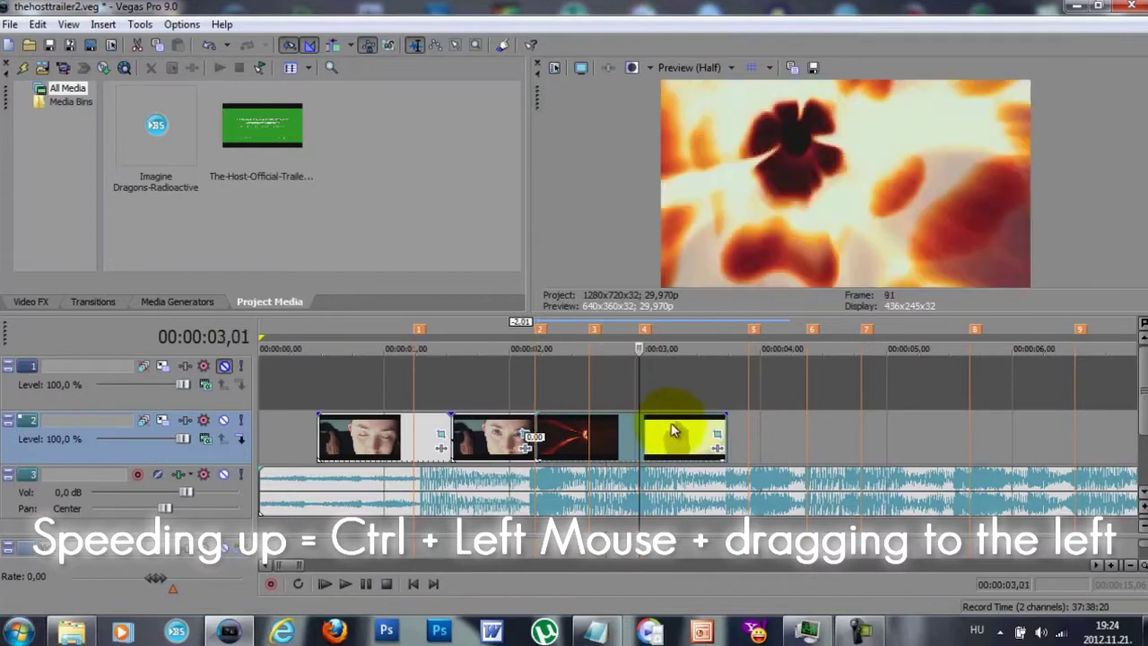
# - Extend the first face segment back to the start of the timeline and give it a fade-in
pyautogui.click(668, 430)
pyautogui.click(693, 429)
pyautogui.click(715, 425)
pyautogui.moveTo(626, 389); pyautogui.dragTo(296, 391)
pyautogui.moveTo(319, 430)
pyautogui.mouseDown()
pyautogui.moveTo(260, 429)
pyautogui.moveTo(319, 416)
pyautogui.mouseUp()
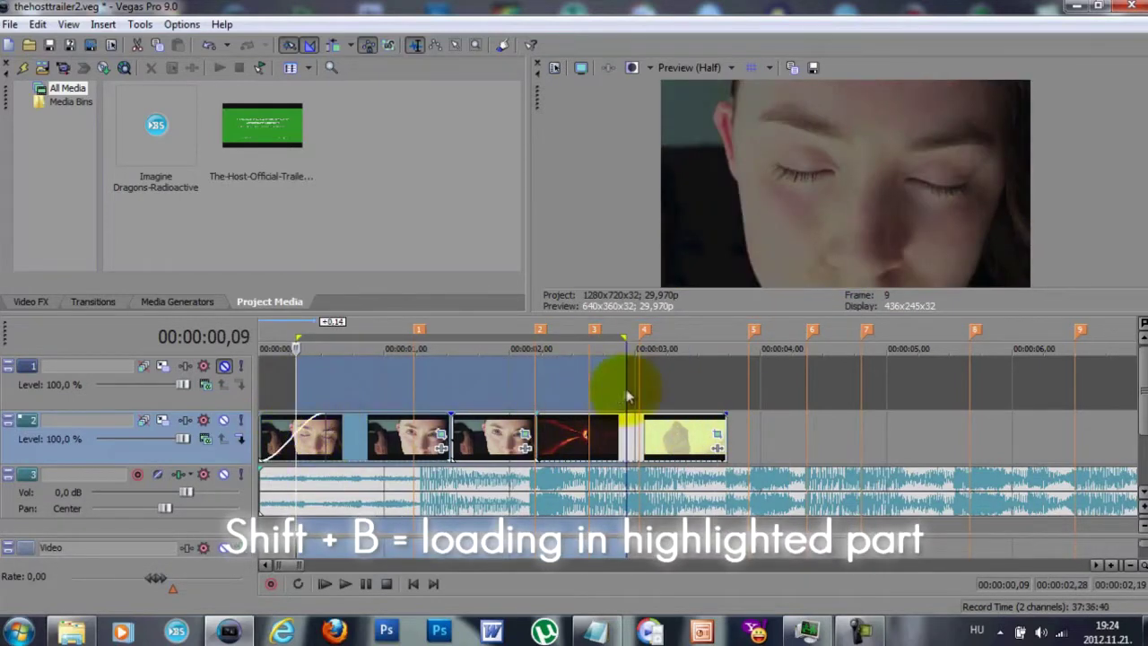
# - Highlight the timeline from its start to just before marker 4, load it for preview and play it
pyautogui.moveTo(622, 395); pyautogui.dragTo(197, 387)
pyautogui.press('space')
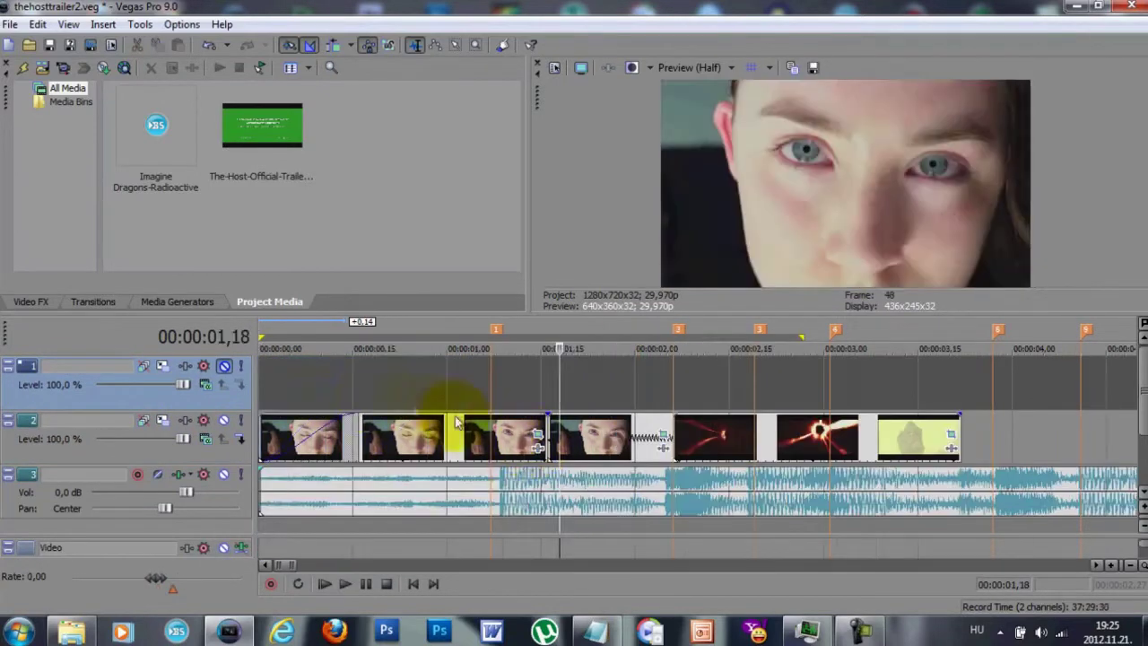
# - Crop the first face segment to 702,9 × 395,4 at center 836,7 / 331,9, rotated 1,1 degrees, in Event Pan/Crop
pyautogui.click(371, 397)
pyautogui.click(535, 434)
pyautogui.moveTo(500, 429); pyautogui.dragTo(492, 395)
pyautogui.click(72, 303)
pyautogui.moveTo(565, 381); pyautogui.dragTo(532, 346)
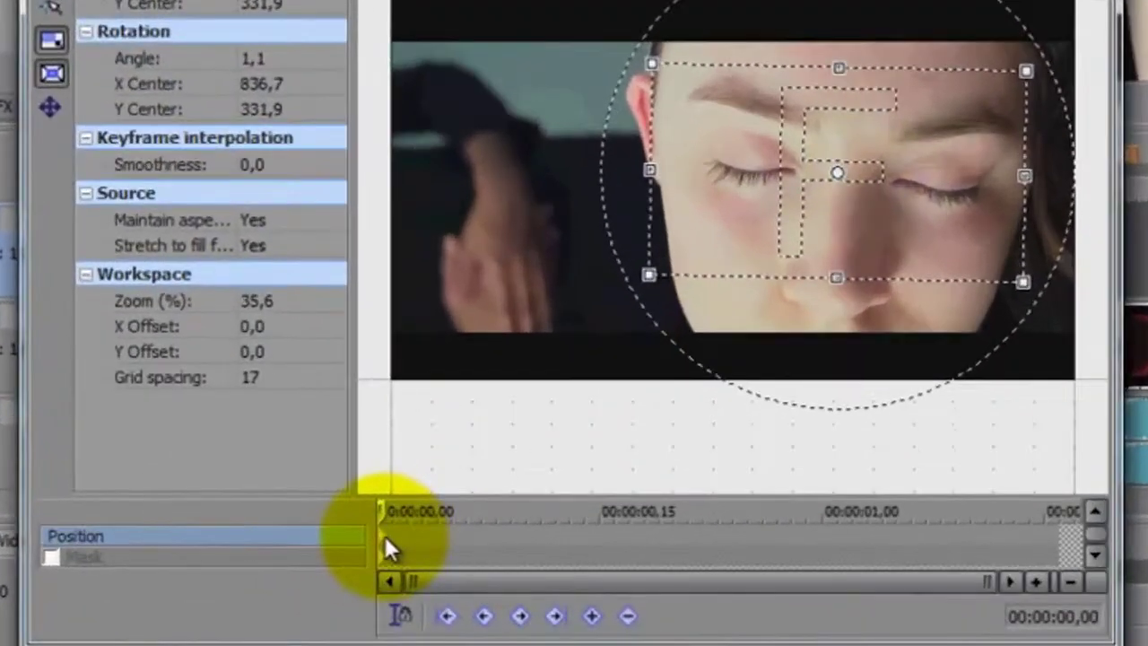
# - Copy the first face segment's position keyframe and close its Event Pan/Crop window
pyautogui.rightClick(264, 546)
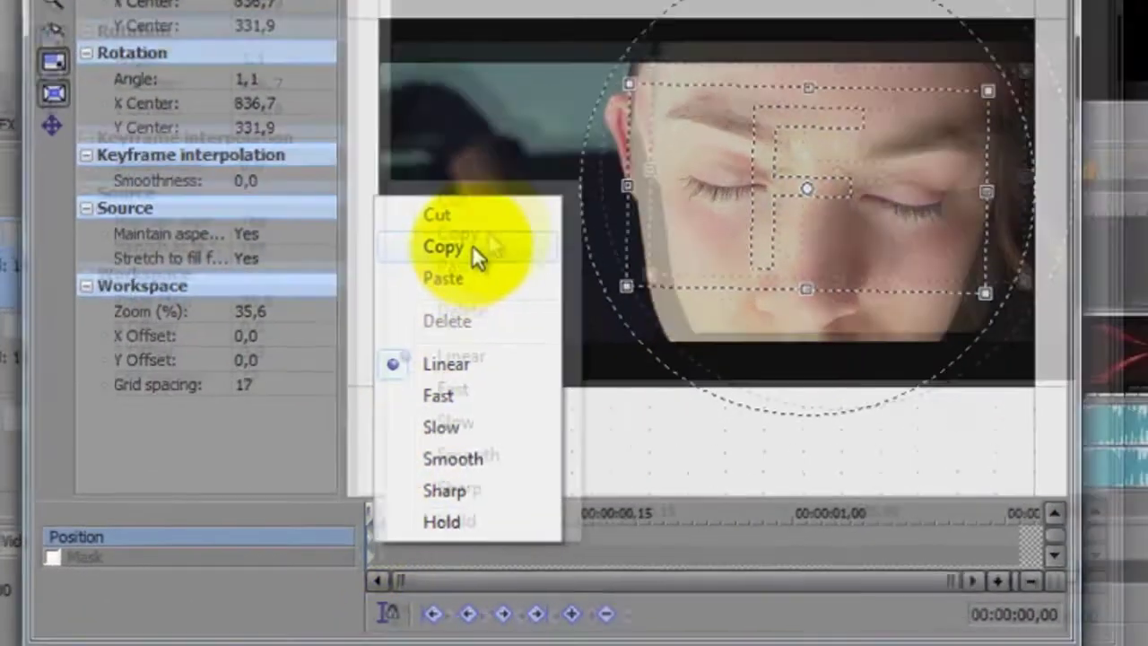
pyautogui.click(487, 234)
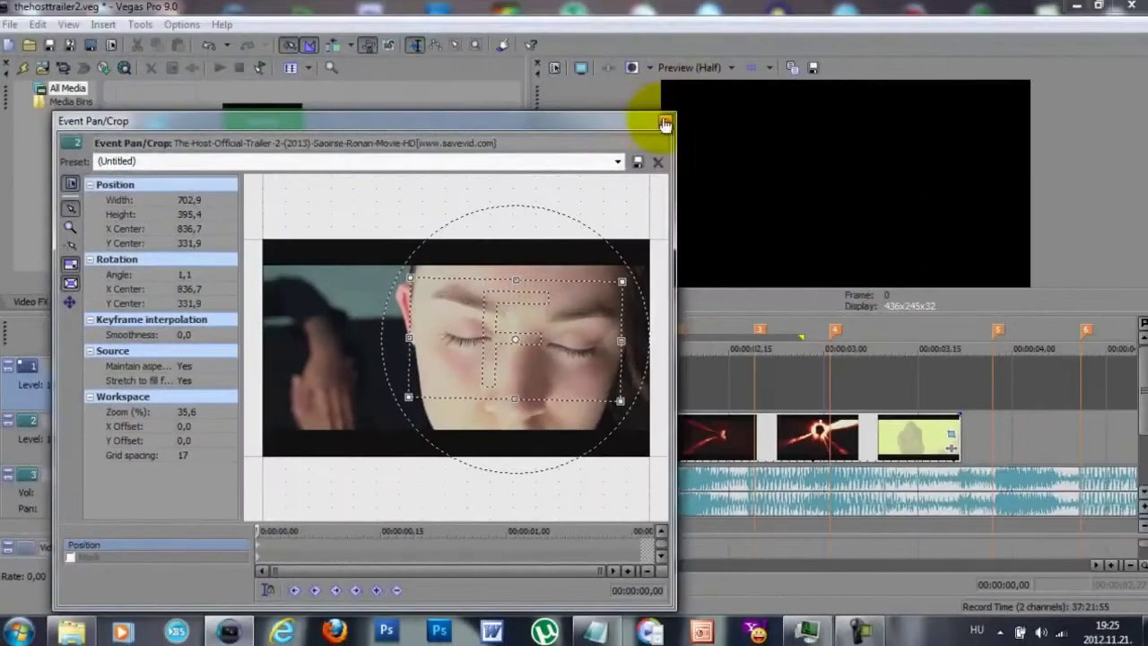
pyautogui.click(665, 122)
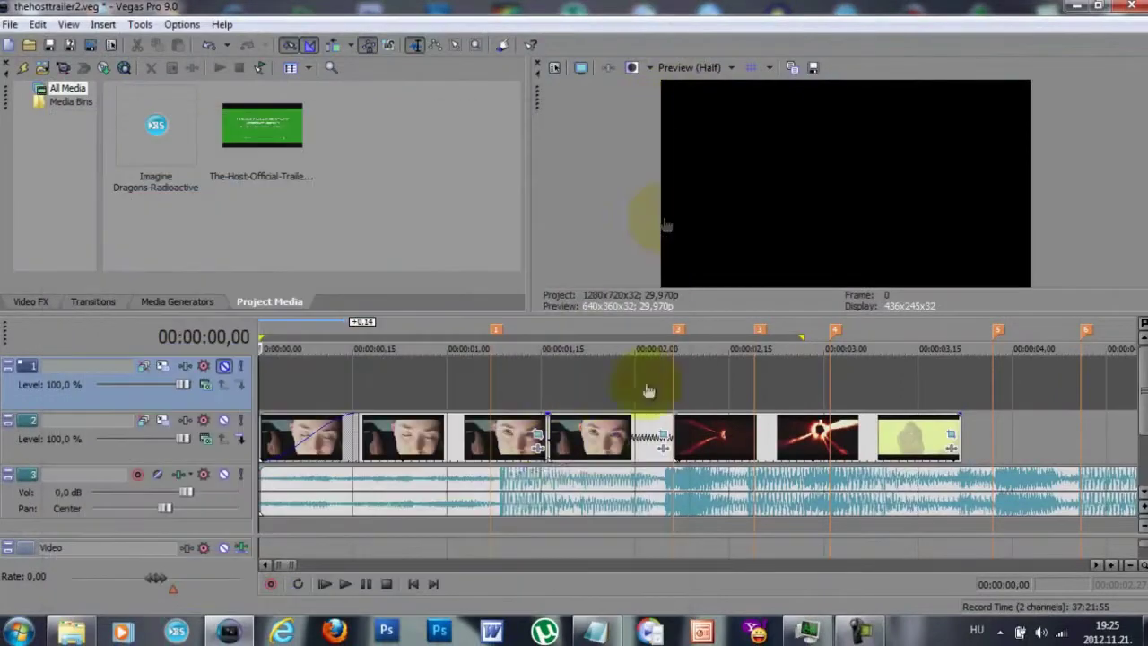
# - Paste the copied position keyframe onto the start of the sped-up second face segment in Event Pan/Crop
pyautogui.click(509, 427)
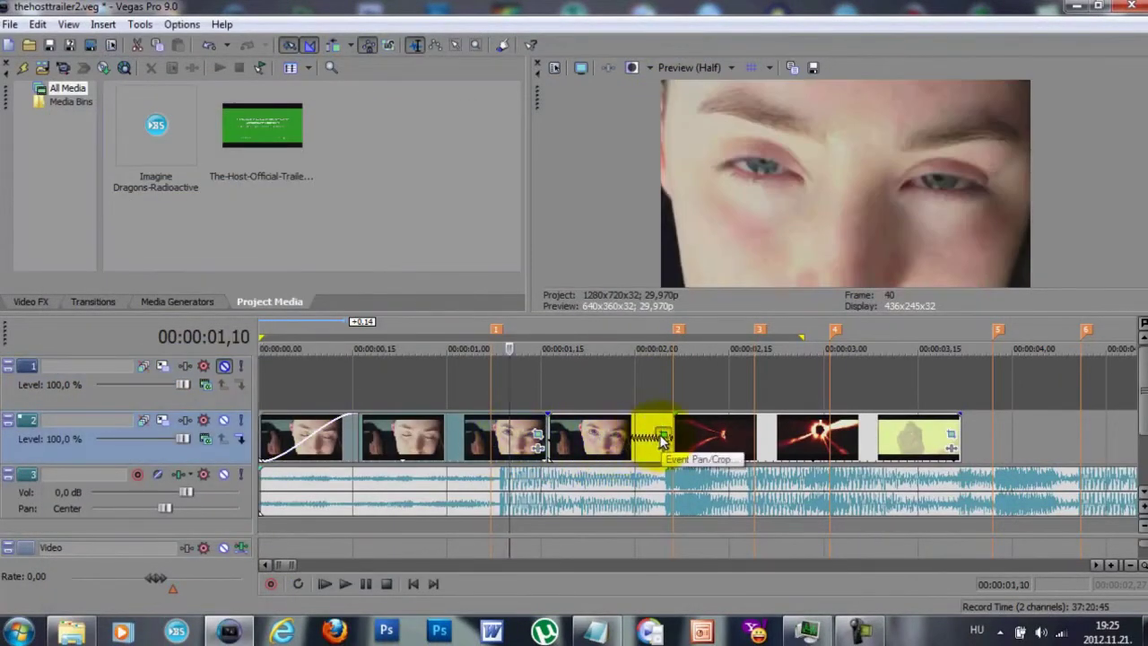
pyautogui.click(661, 439)
pyautogui.rightClick(379, 541)
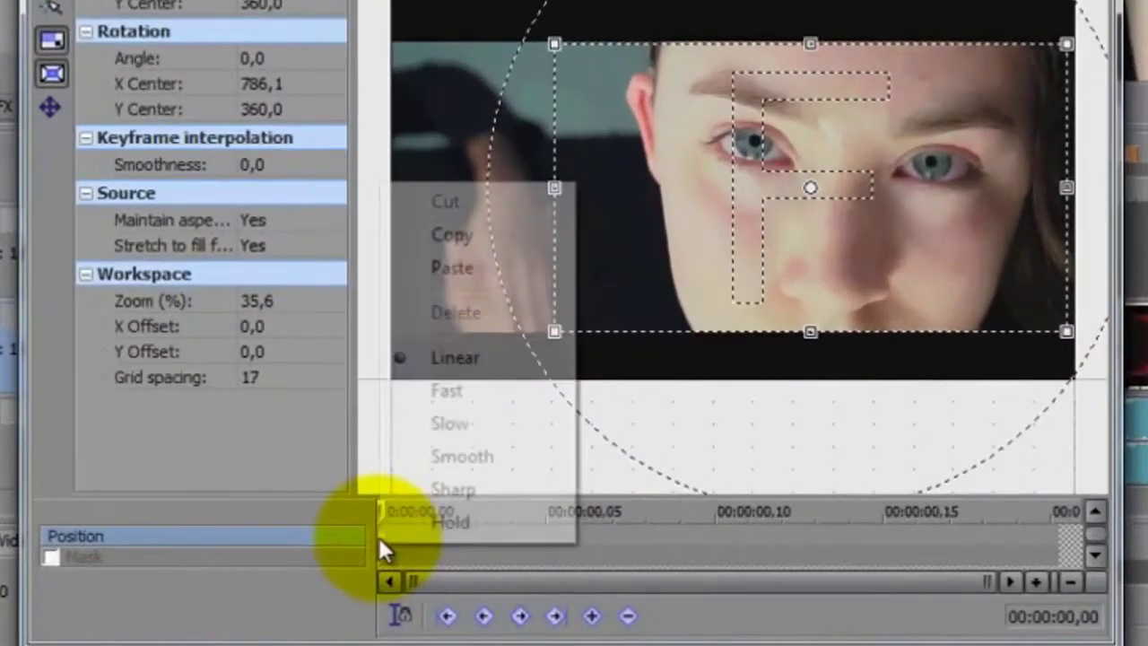
pyautogui.click(463, 276)
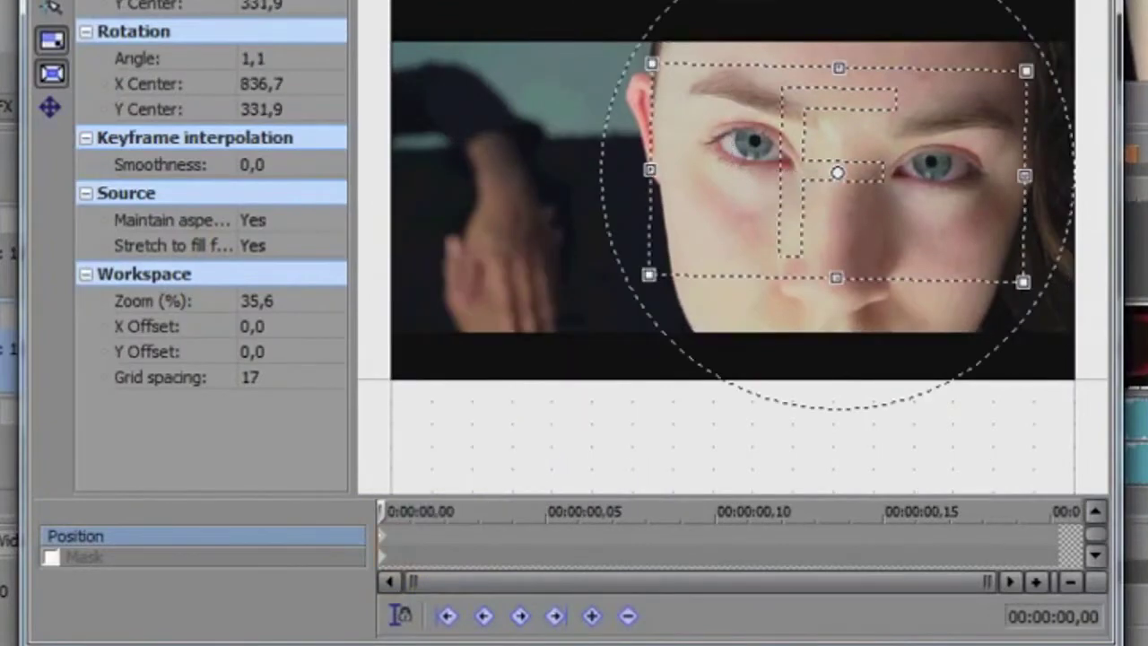
# - Close the second face segment's Event Pan/Crop and paste the copied position keyframe onto the start of the red explosion segment
pyautogui.click(666, 123)
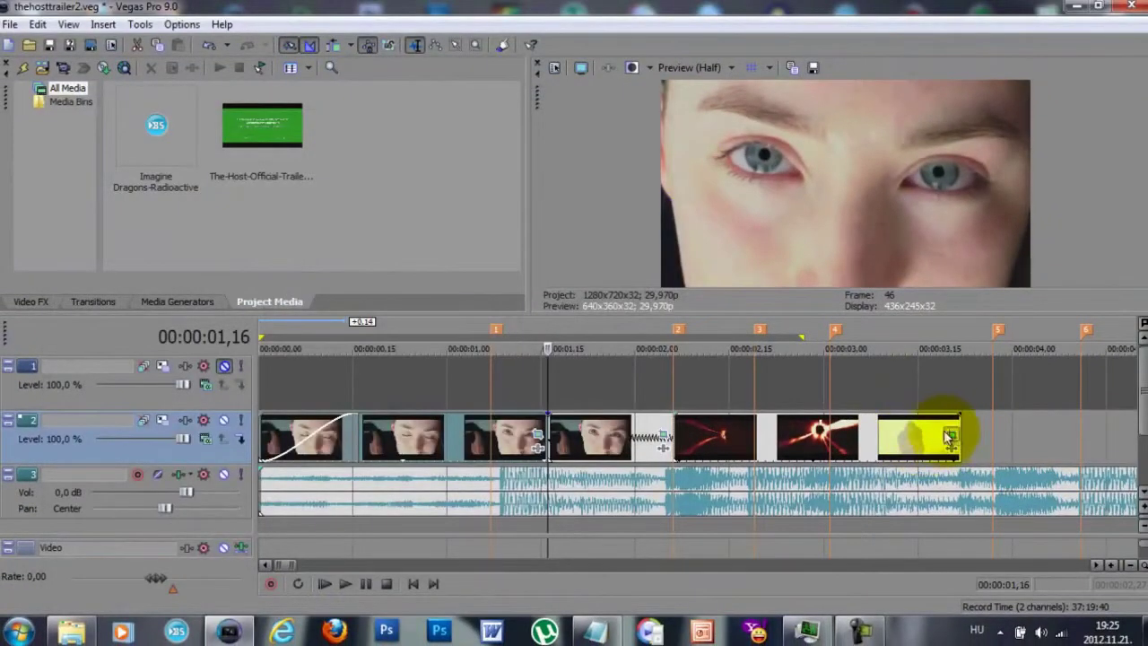
pyautogui.click(949, 437)
pyautogui.rightClick(261, 543)
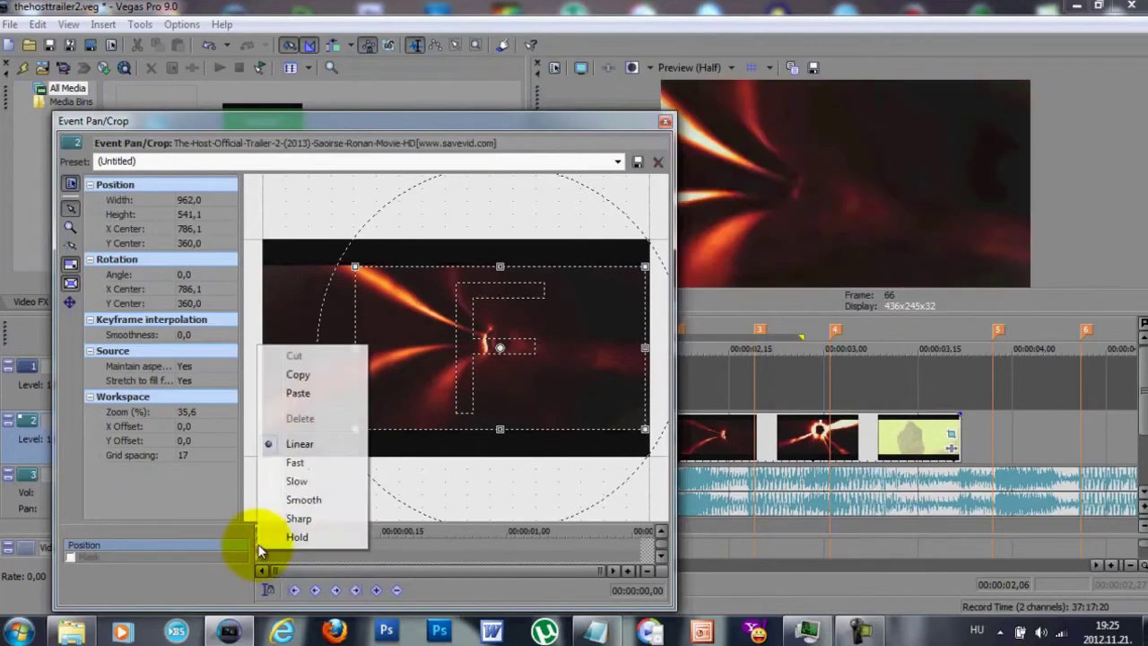
pyautogui.click(303, 397)
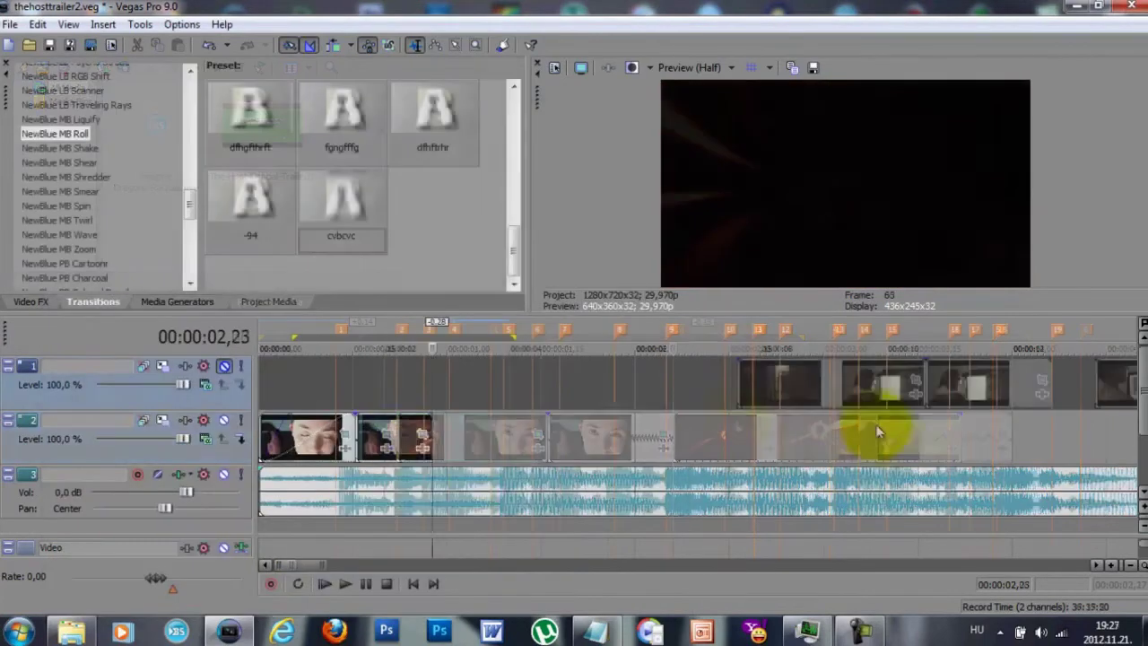
# - Trim about 17 frames off the beginning of the first video clip and of the music, and play the result
pyautogui.click(295, 391)
pyautogui.press('space')
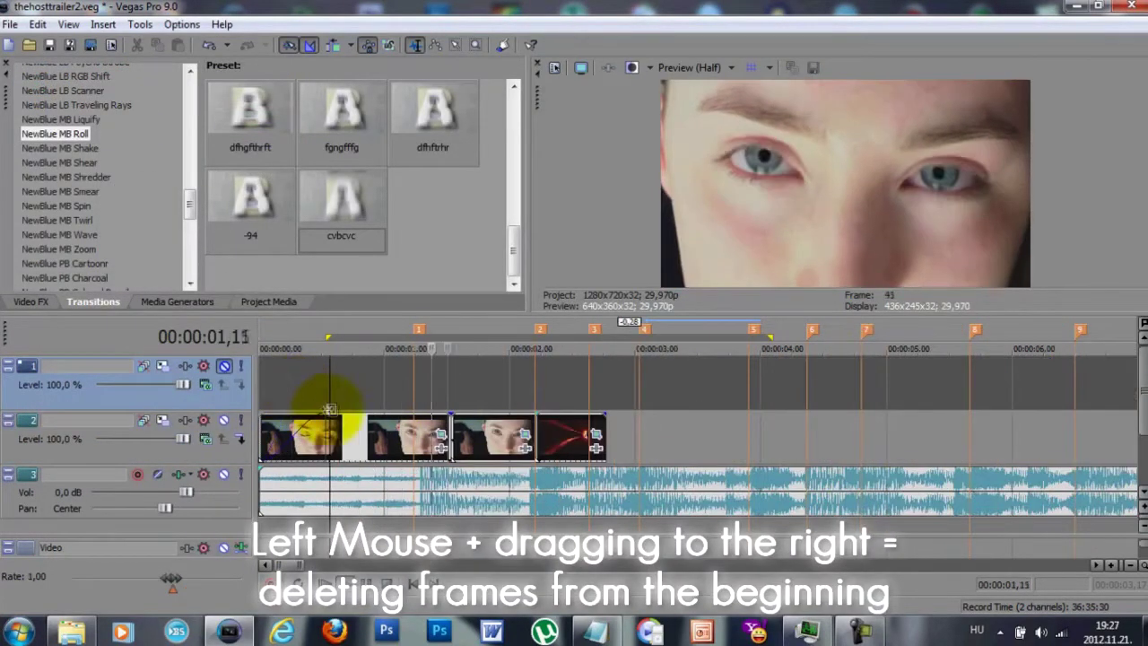
pyautogui.press('space')
pyautogui.moveTo(260, 424); pyautogui.dragTo(329, 439)
pyautogui.moveTo(261, 482); pyautogui.dragTo(330, 480)
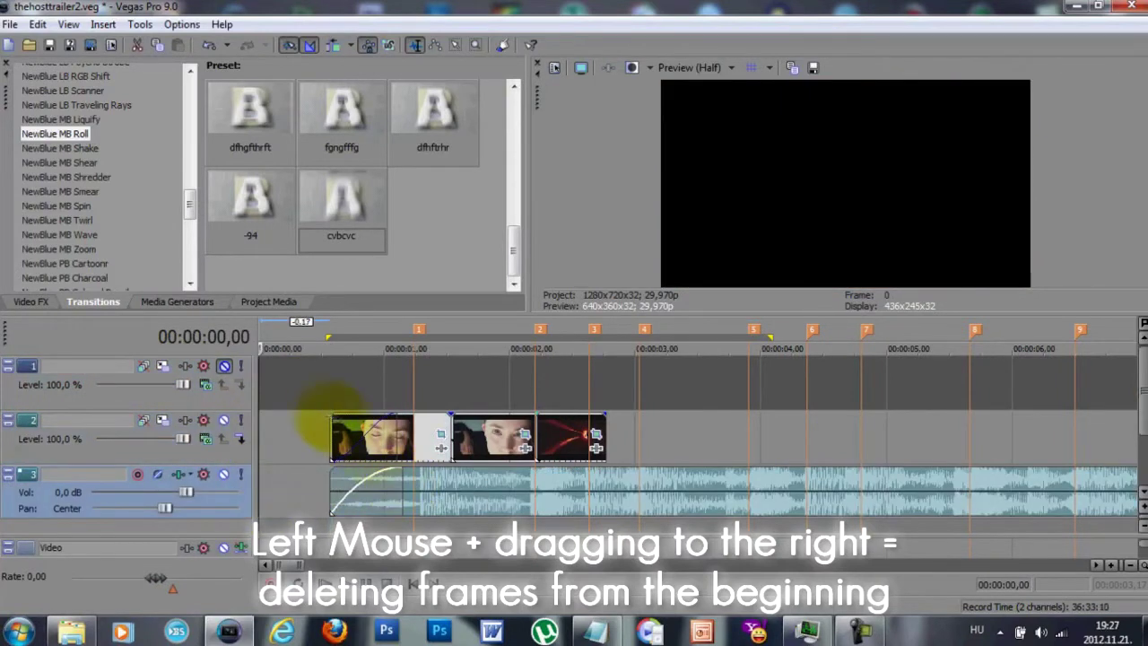
pyautogui.press('space')
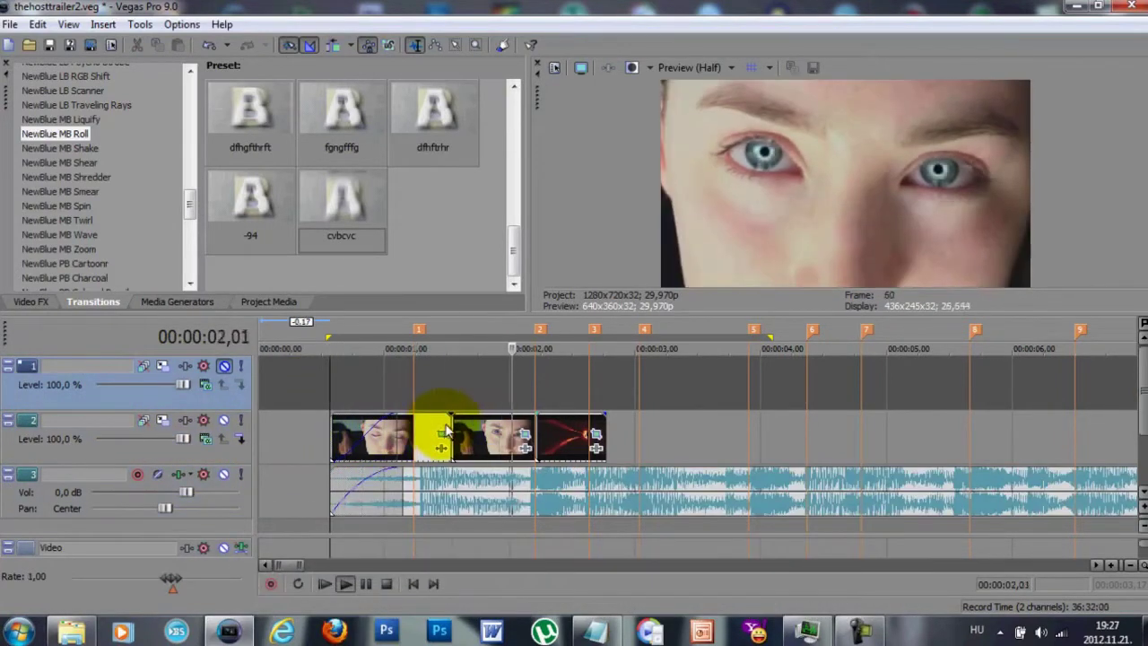
pyautogui.press('space')
pyautogui.click(461, 386)
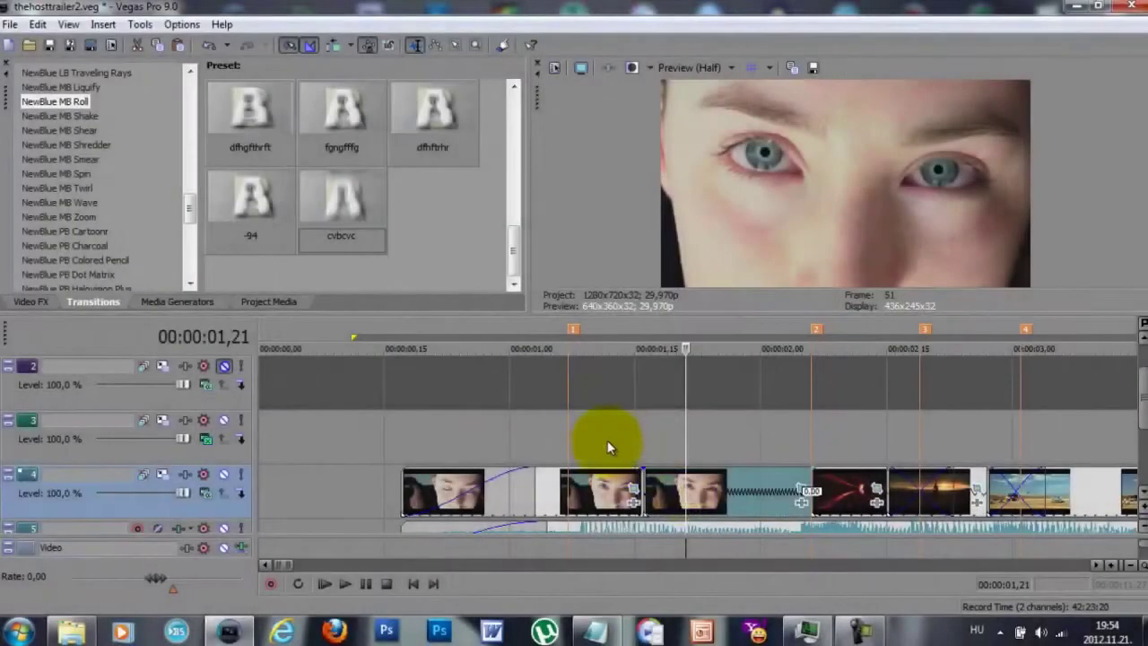
# - Copy the second face segment straight up from track 4 to track 3 and mute track 3
pyautogui.click(604, 441)
pyautogui.click(689, 490)
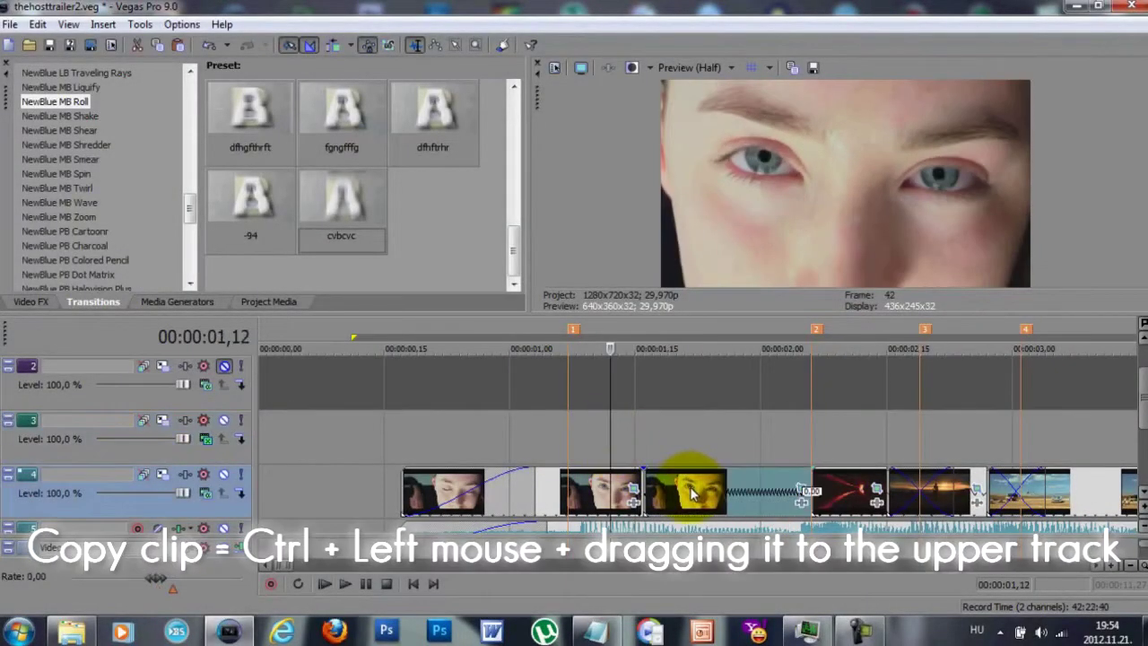
pyautogui.moveTo(688, 490); pyautogui.dragTo(686, 434)
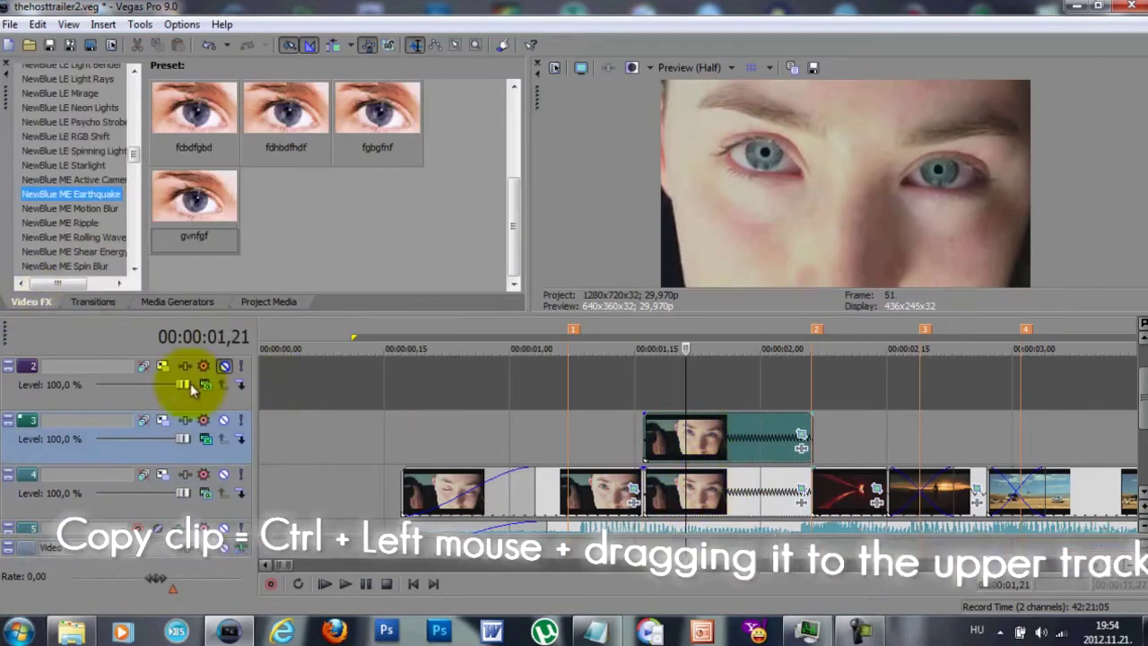
pyautogui.click(224, 420)
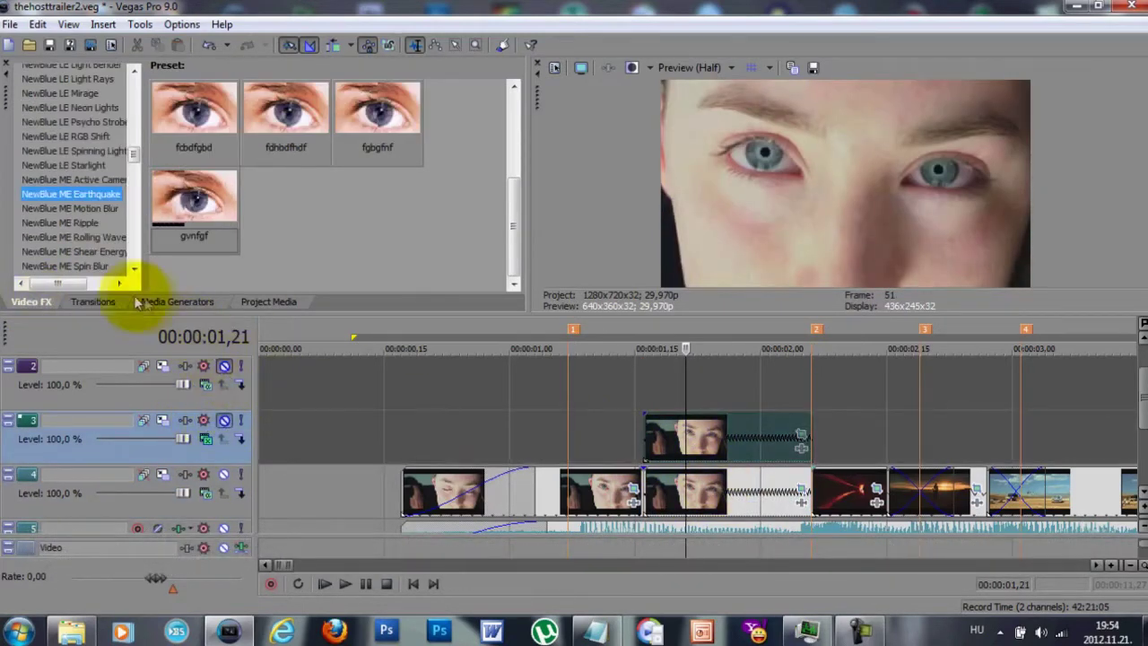
# - Apply the 100% Black and White video effect to the second face segment on track 4, keeping its effect window floating
pyautogui.moveTo(133, 153); pyautogui.dragTo(141, 90)
pyautogui.click(54, 87)
pyautogui.moveTo(193, 202); pyautogui.dragTo(686, 491)
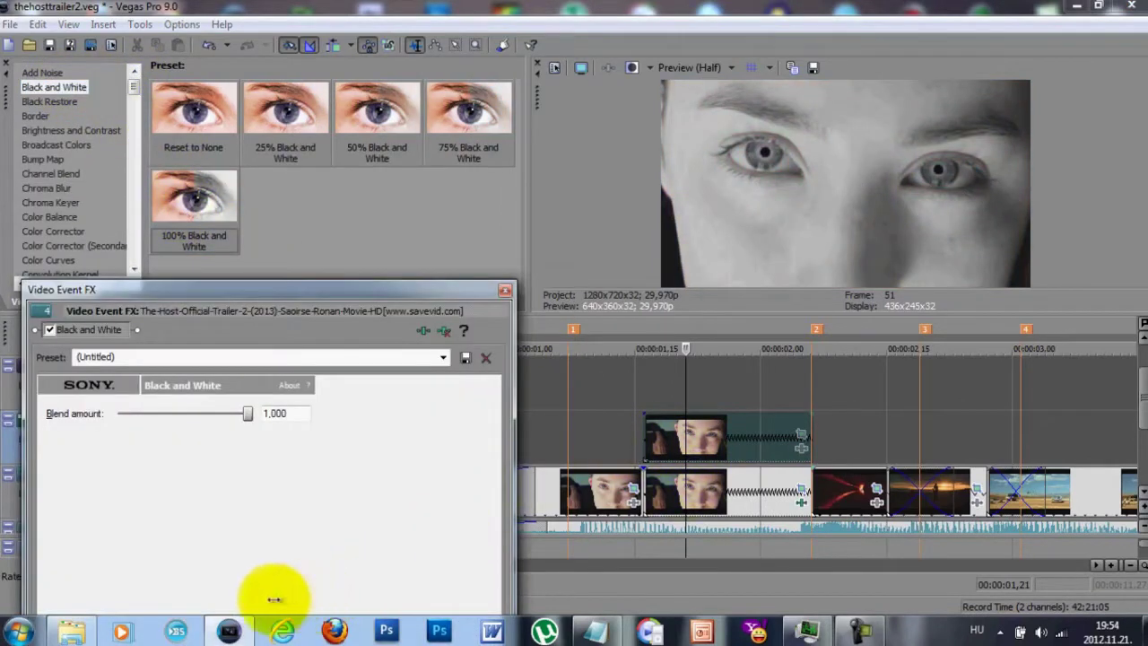
pyautogui.moveTo(394, 289); pyautogui.dragTo(391, 201)
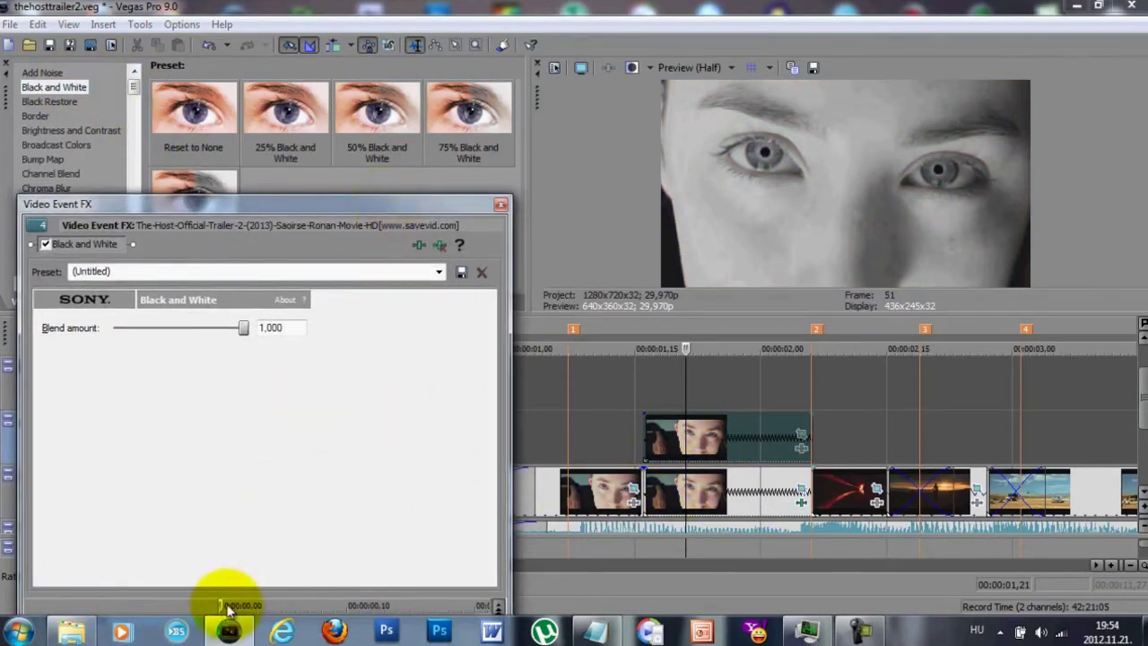
pyautogui.moveTo(384, 206); pyautogui.dragTo(385, 108)
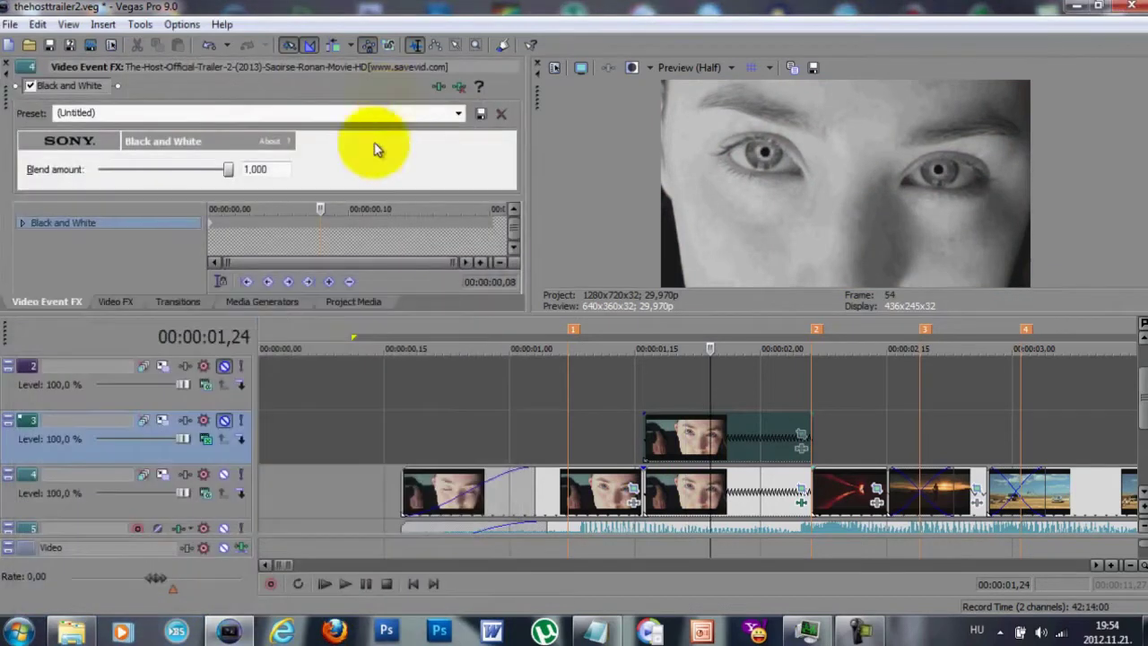
pyautogui.doubleClick(9, 125)
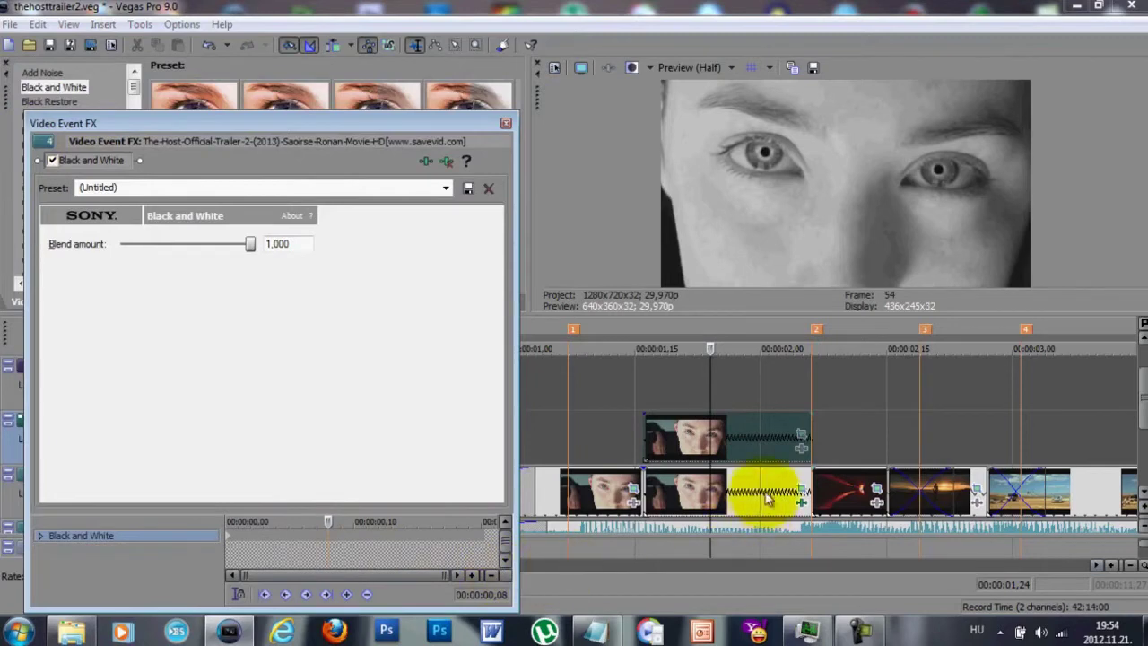
# - Add a Black and White keyframe at 00:00:00,08 and remove all blending at the starting keyframe so the effect fades in
pyautogui.click(709, 426)
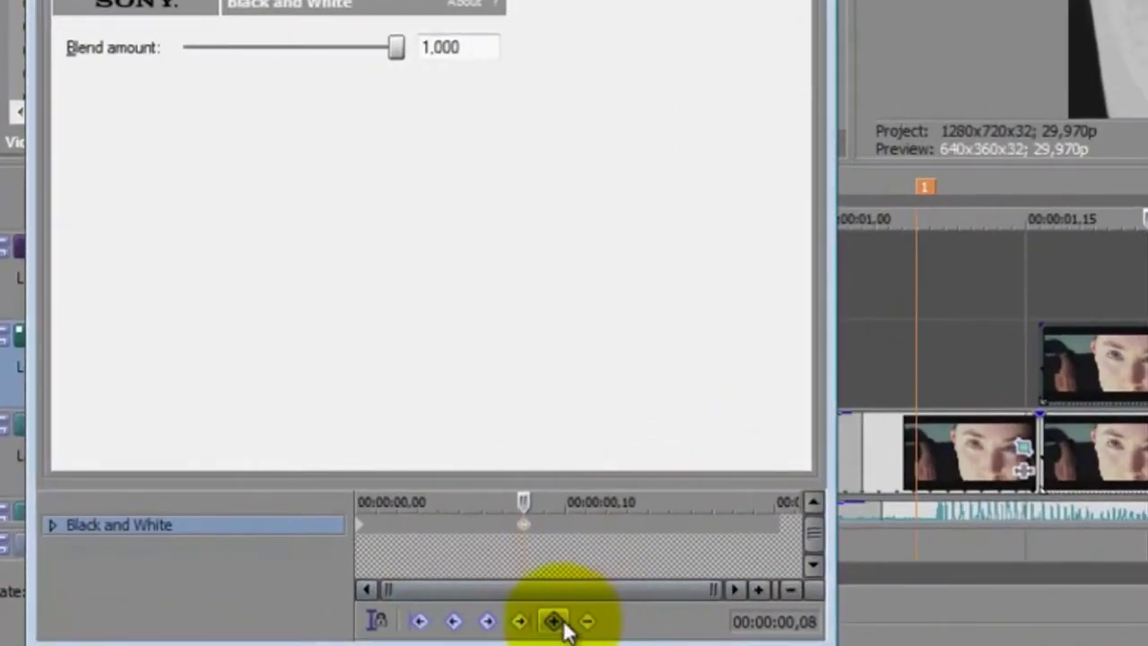
pyautogui.click(553, 620)
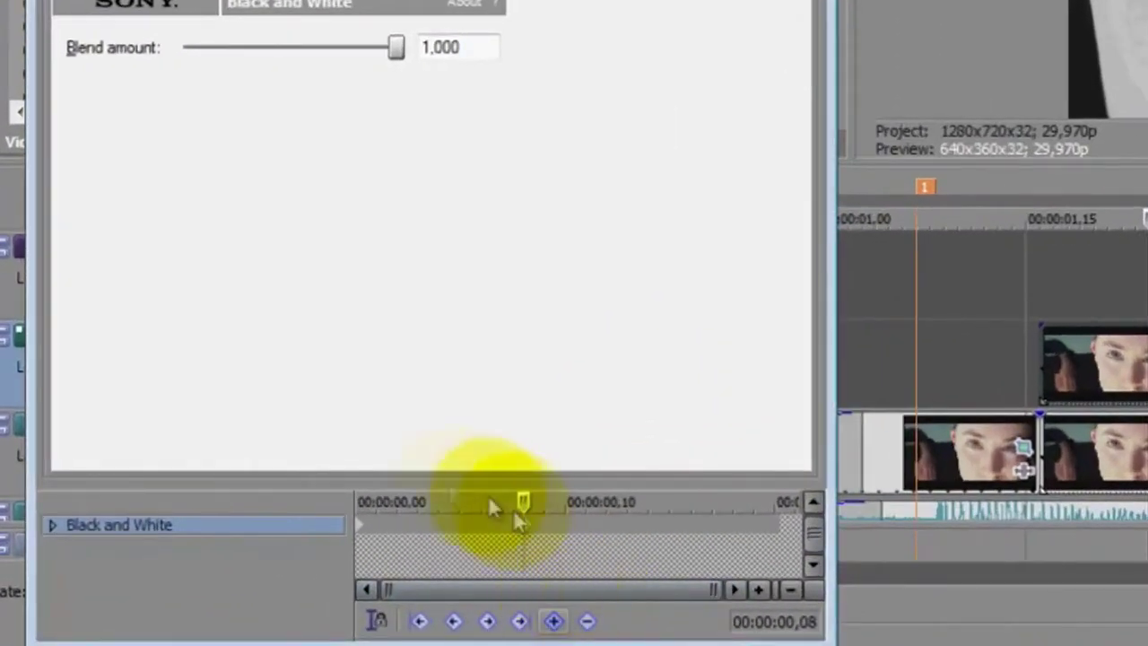
pyautogui.click(355, 522)
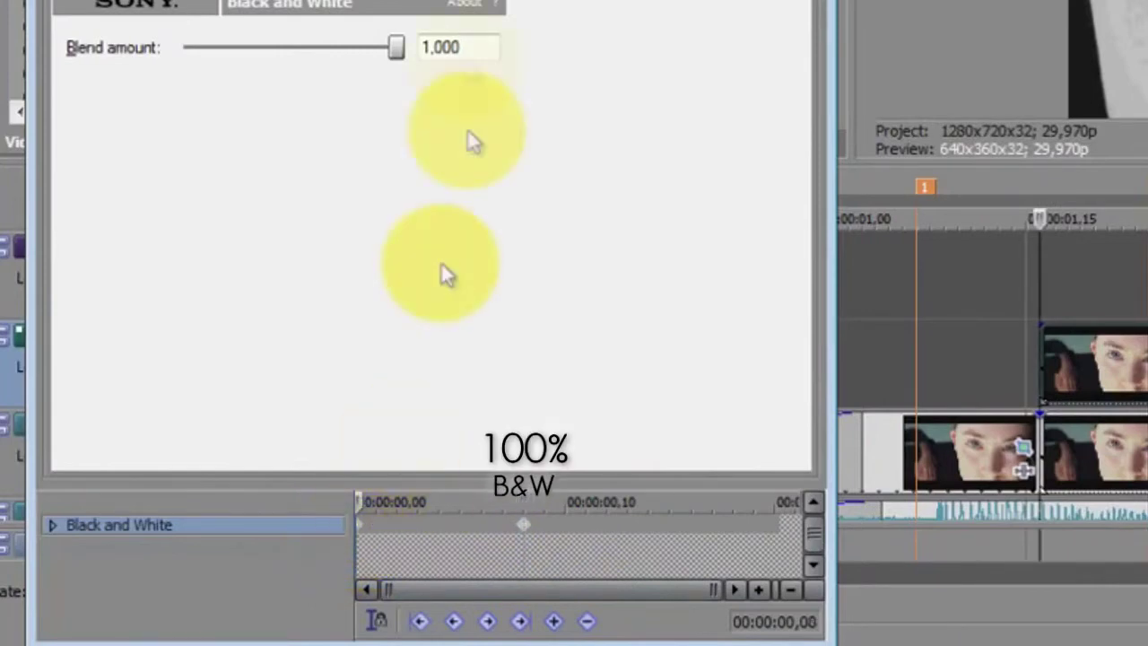
pyautogui.moveTo(395, 49); pyautogui.dragTo(13, 56)
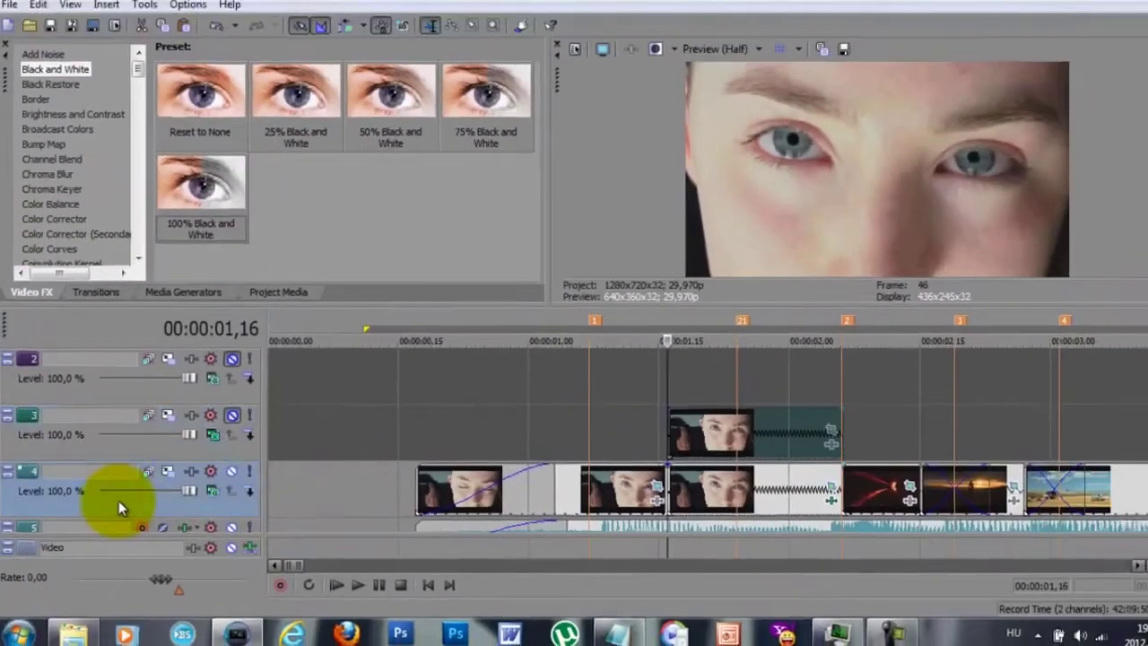
# - Insert a new video track above track 4 and move the face segment copy from the muted track 3 onto it
pyautogui.rightClick(116, 499)
pyautogui.click(215, 321)
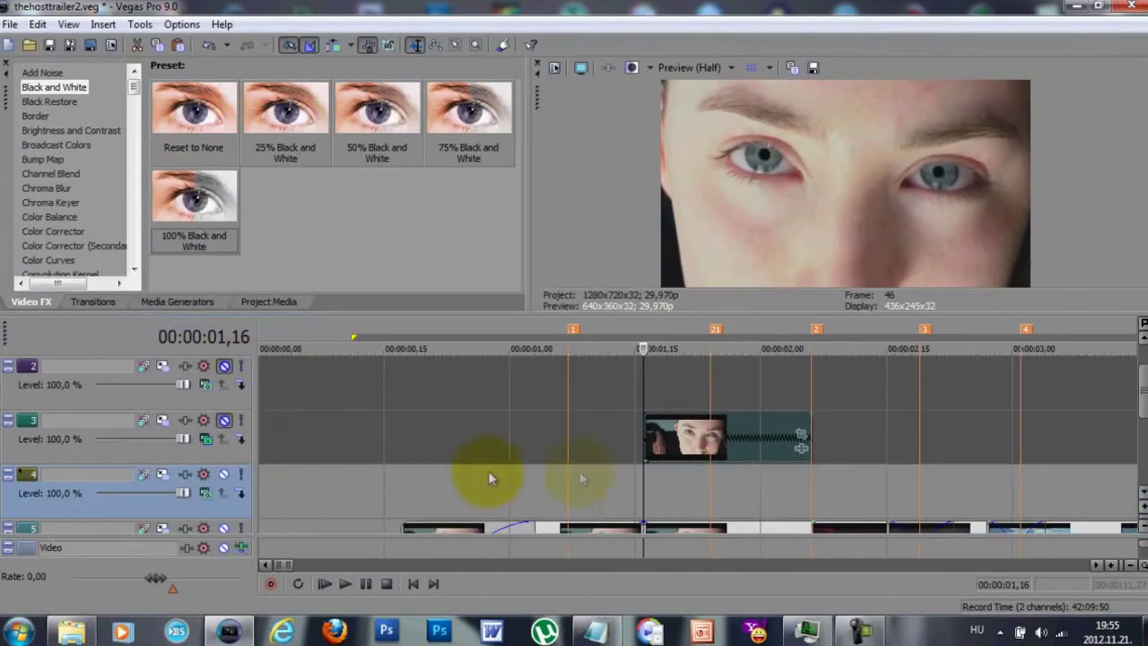
pyautogui.moveTo(673, 499); pyautogui.dragTo(681, 496)
pyautogui.click(684, 497)
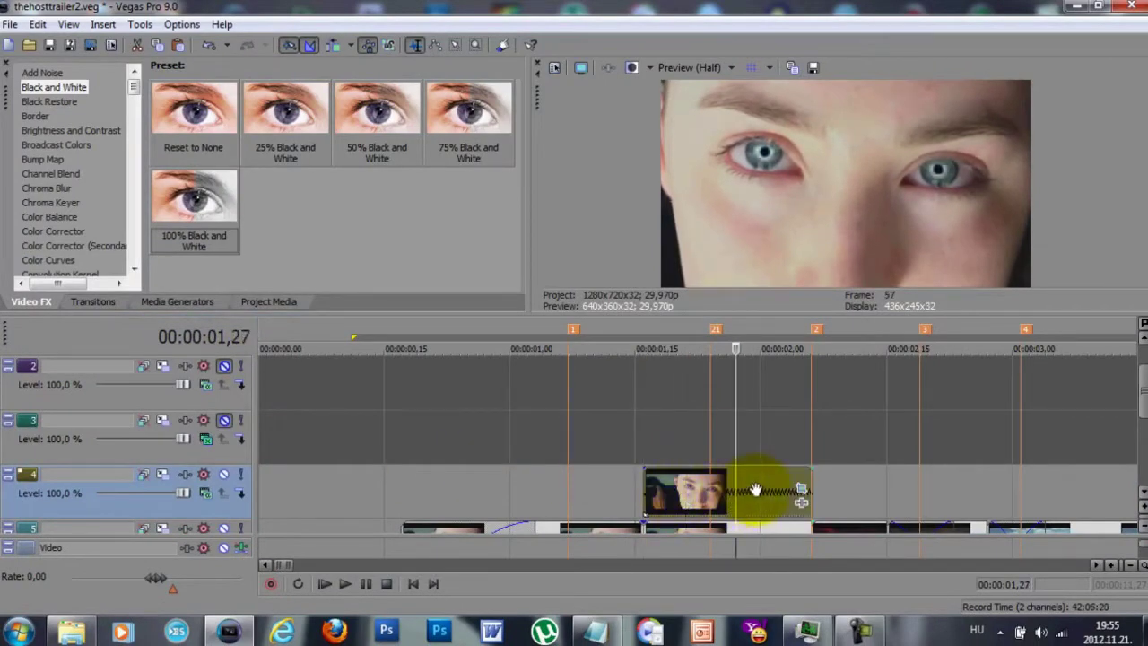
# - Enable the Mask in the face copy's Event Pan/Crop, draw positive mask paths around both irises and close the window
pyautogui.click(800, 490)
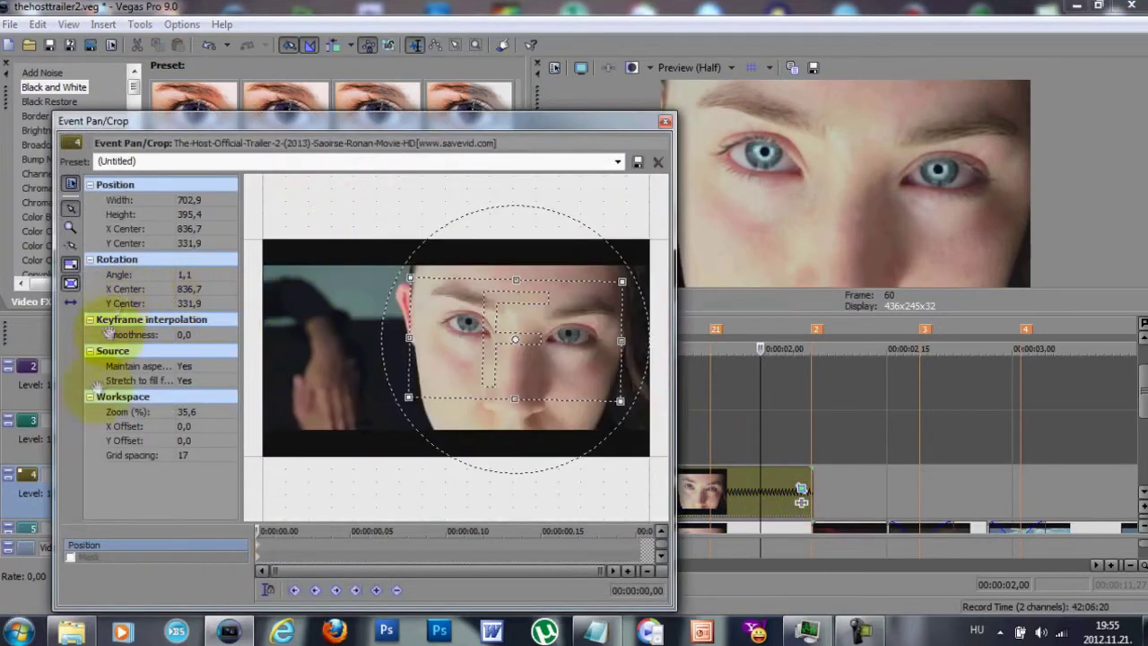
pyautogui.click(71, 556)
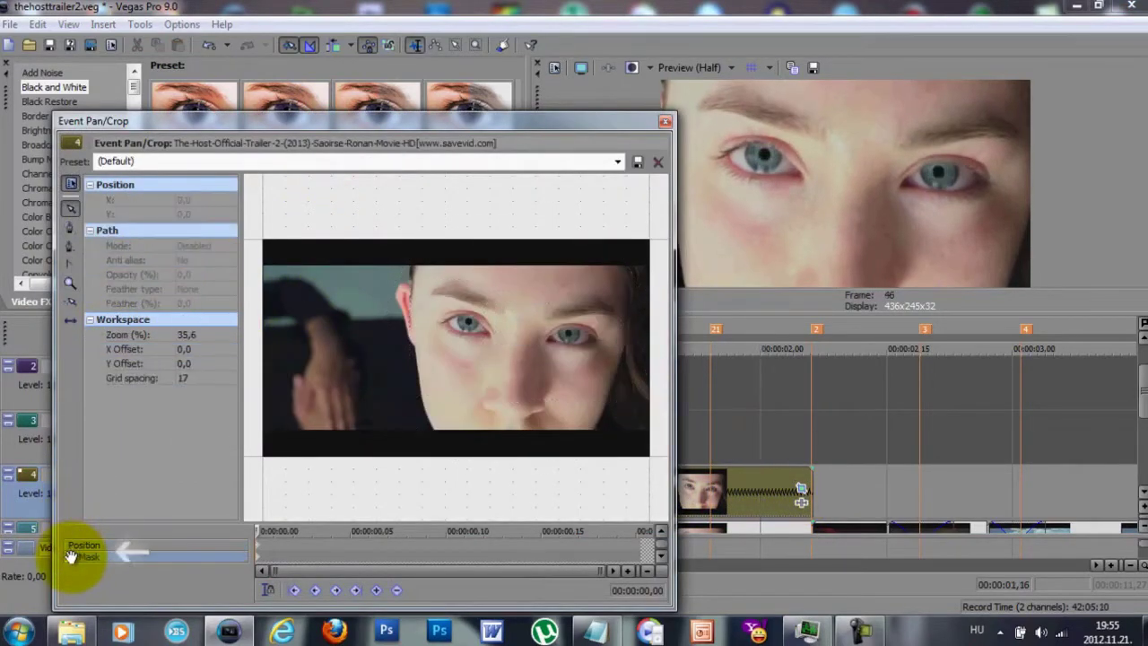
pyautogui.scroll(5, 576, 328)
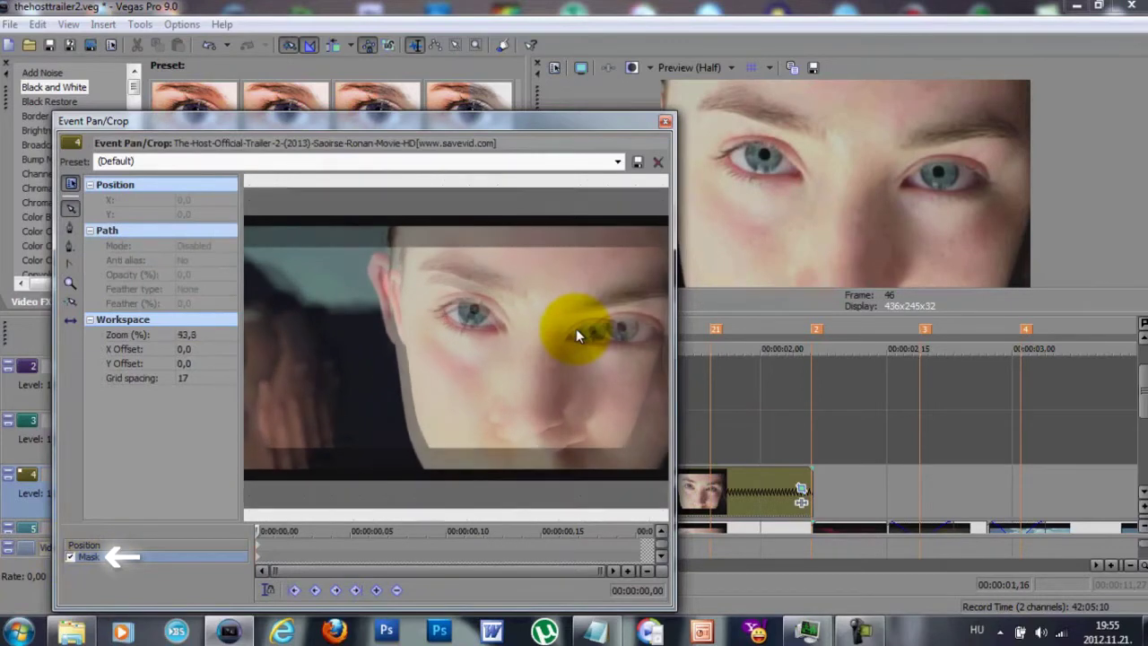
pyautogui.scroll(5, 580, 289)
pyautogui.moveTo(606, 266); pyautogui.dragTo(477, 317)
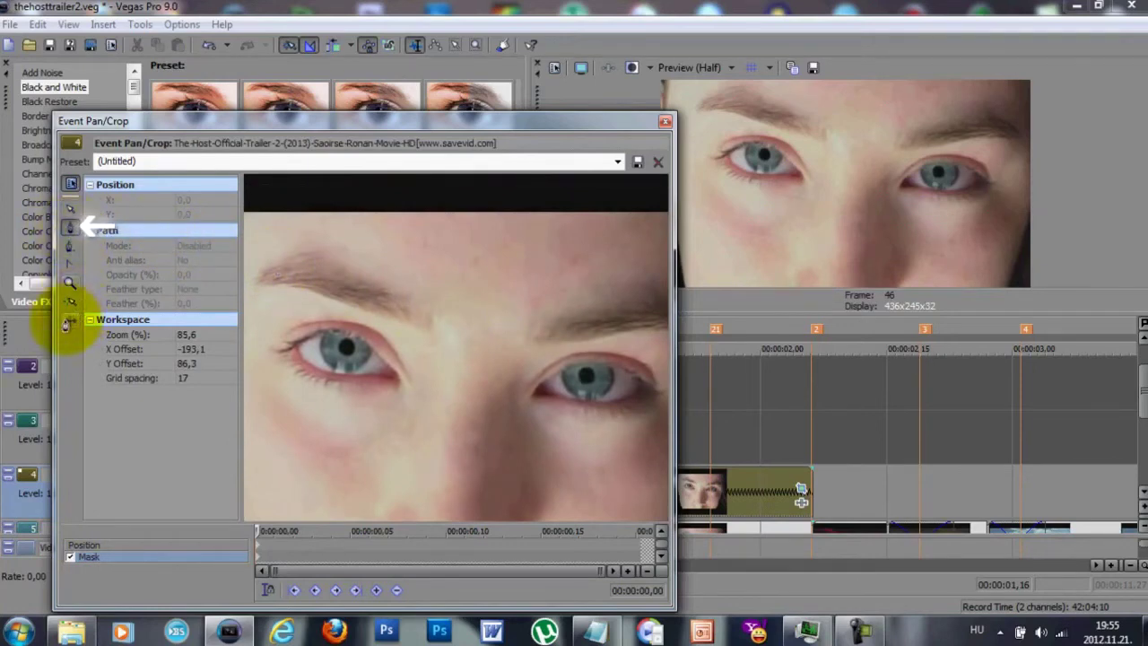
pyautogui.click(67, 321)
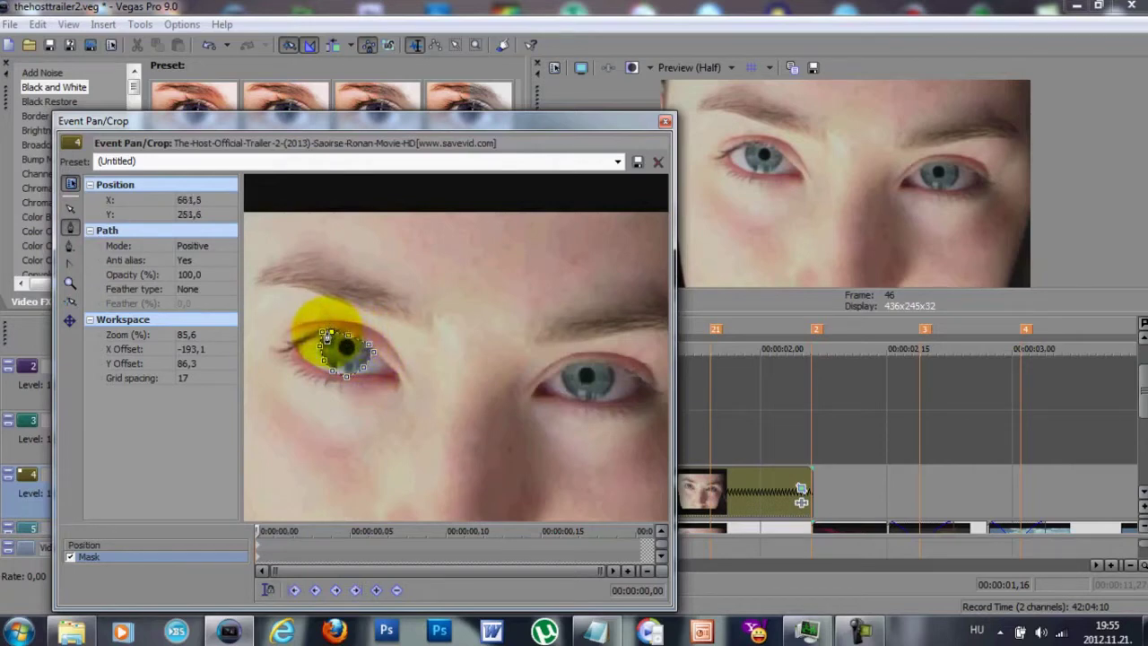
pyautogui.click(321, 337)
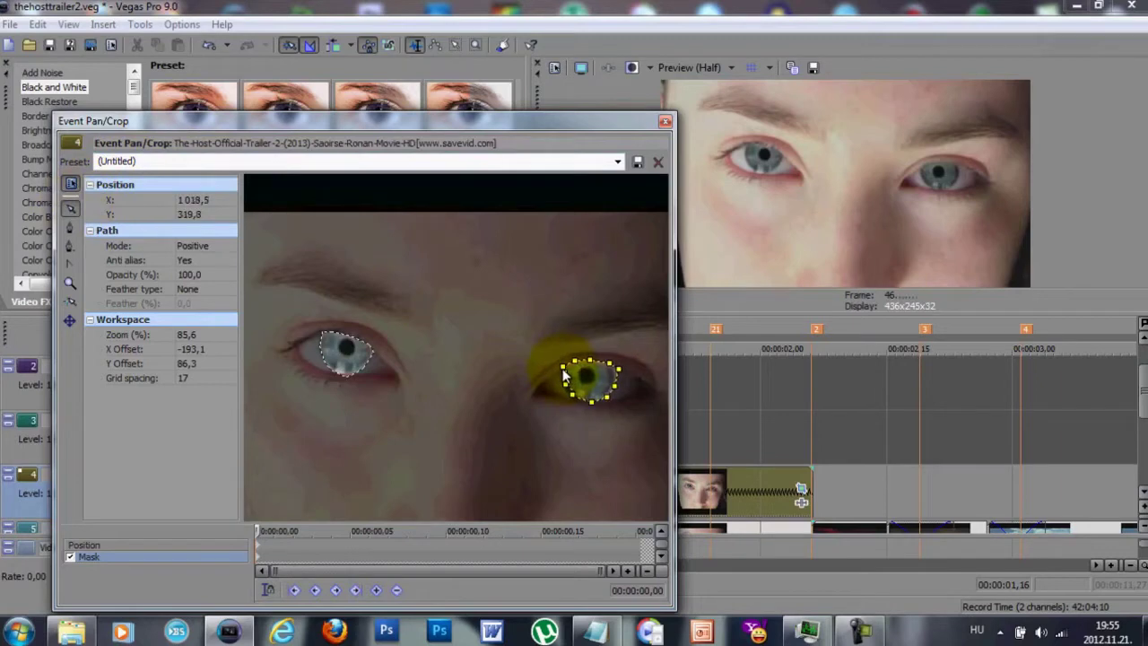
pyautogui.click(664, 120)
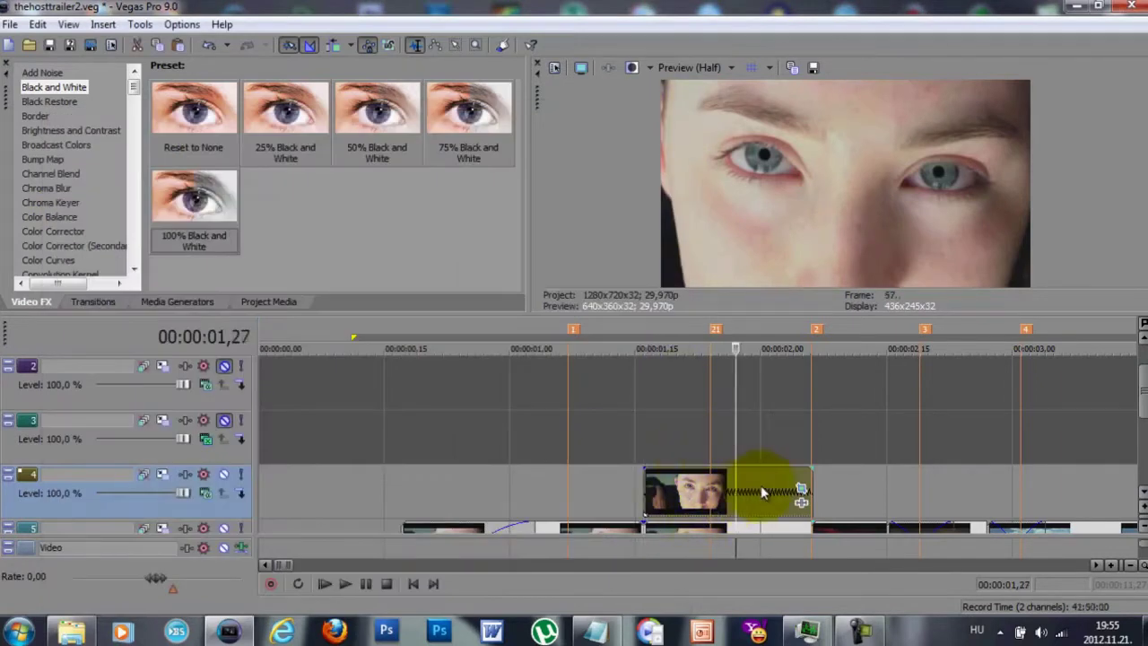
# - Reopen the masked face copy's Event Pan/Crop at 00:00:02,00 and delete the mask path around the left iris
pyautogui.click(761, 491)
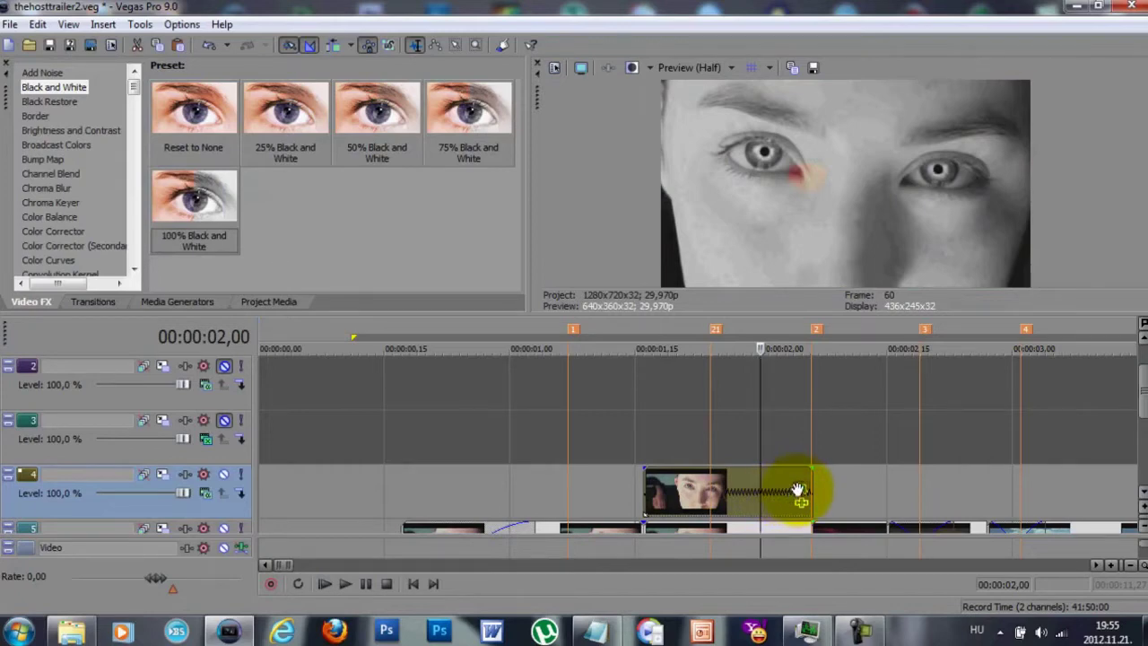
pyautogui.click(799, 489)
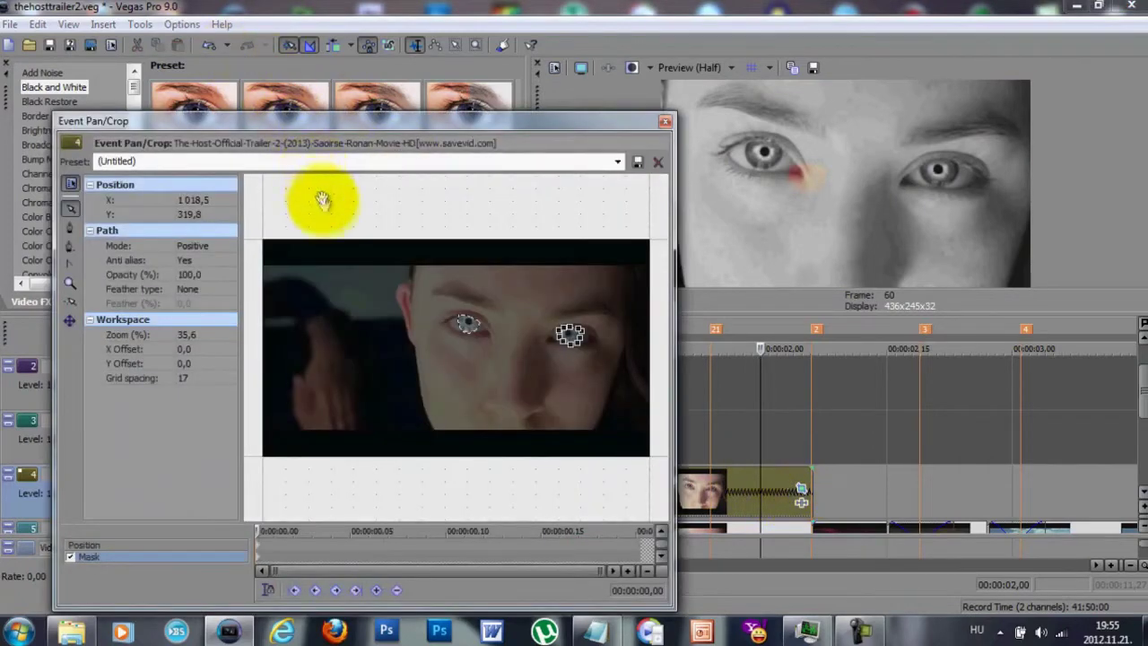
pyautogui.scroll(5, 517, 295)
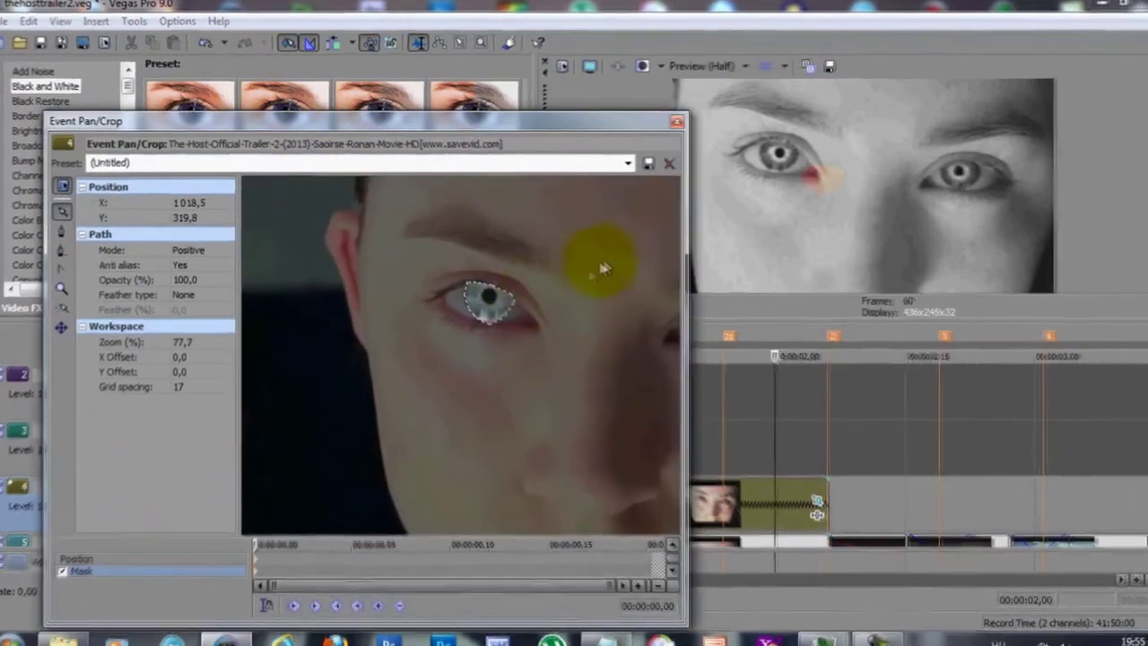
pyautogui.moveTo(593, 263); pyautogui.dragTo(470, 314)
pyautogui.scroll(2, 490, 309)
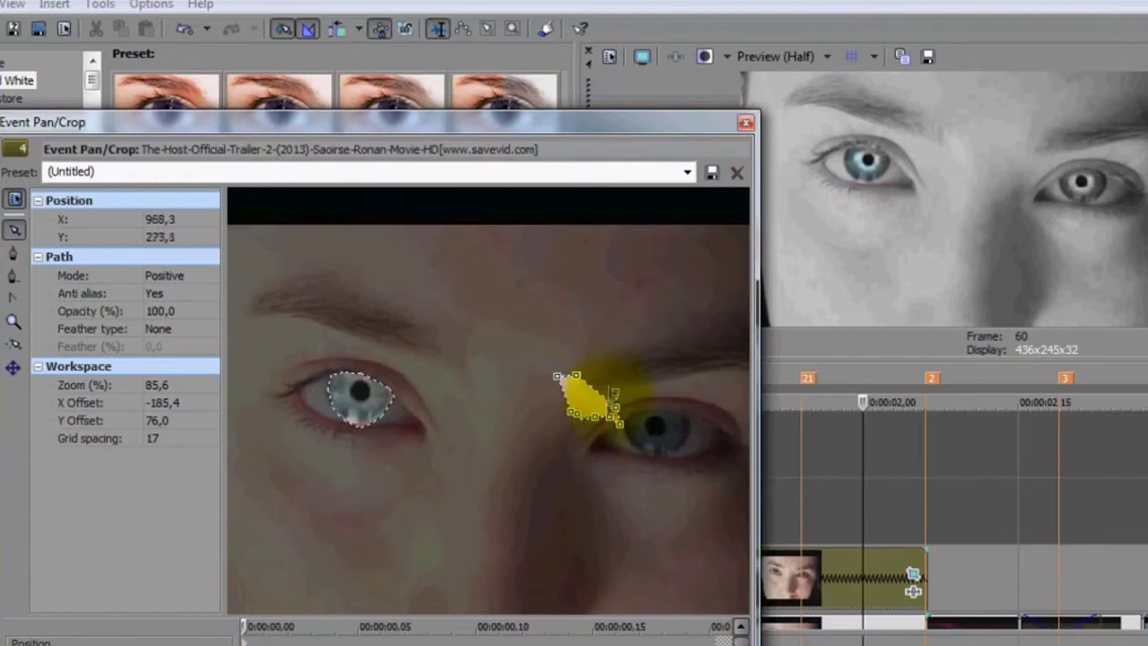
pyautogui.rightClick(381, 417)
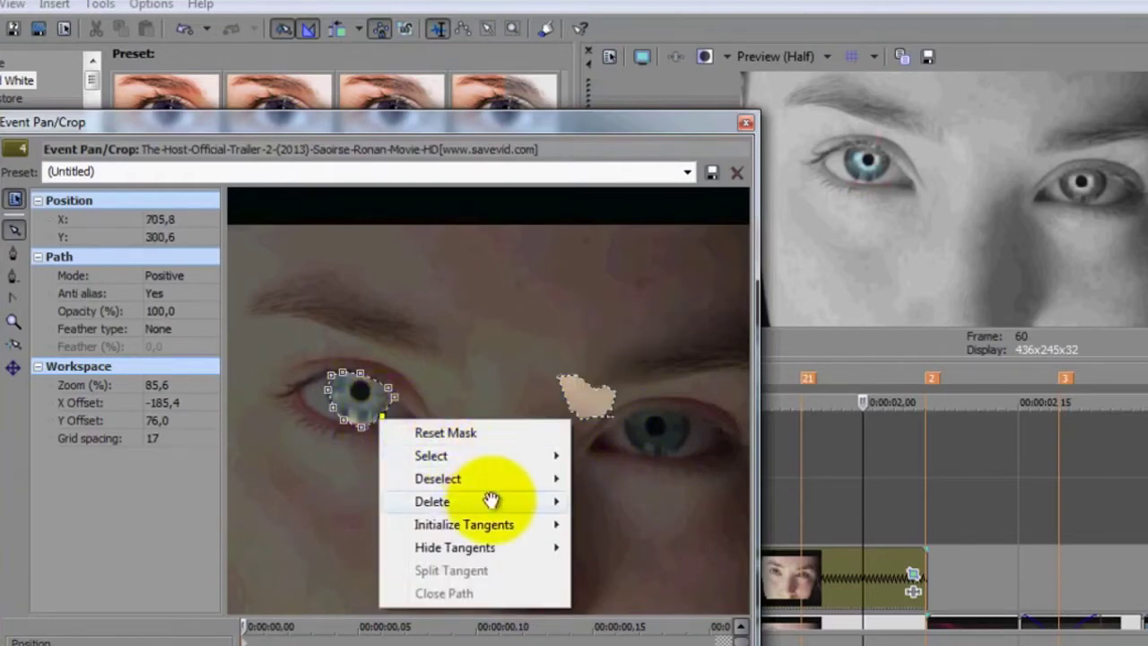
pyautogui.moveTo(491, 499)
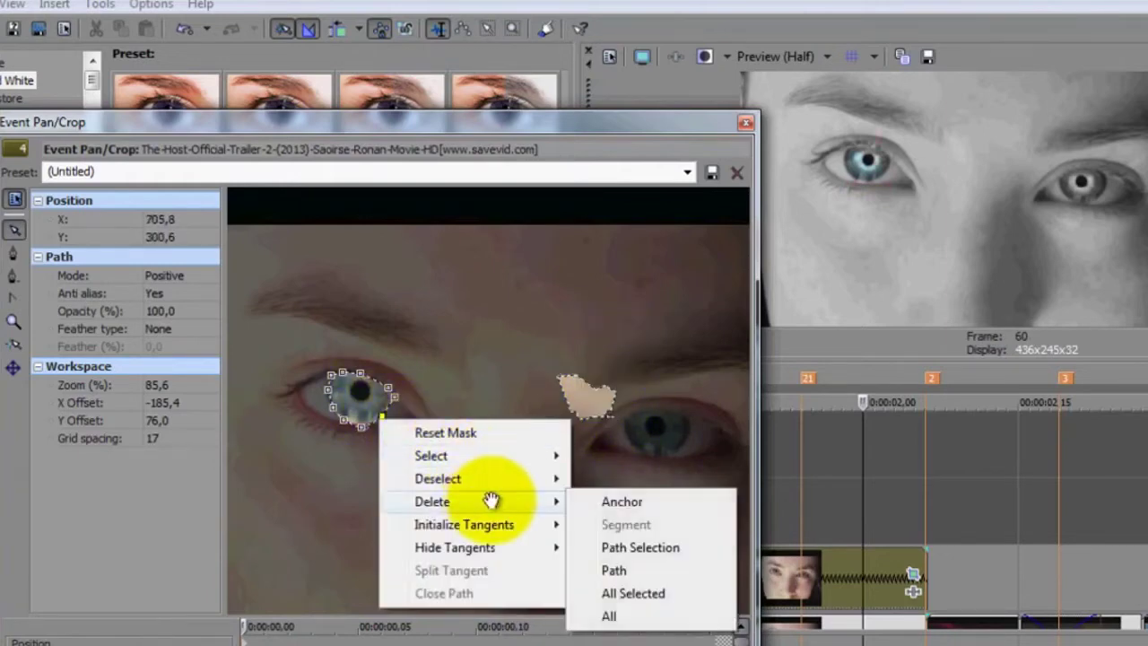
pyautogui.click(618, 574)
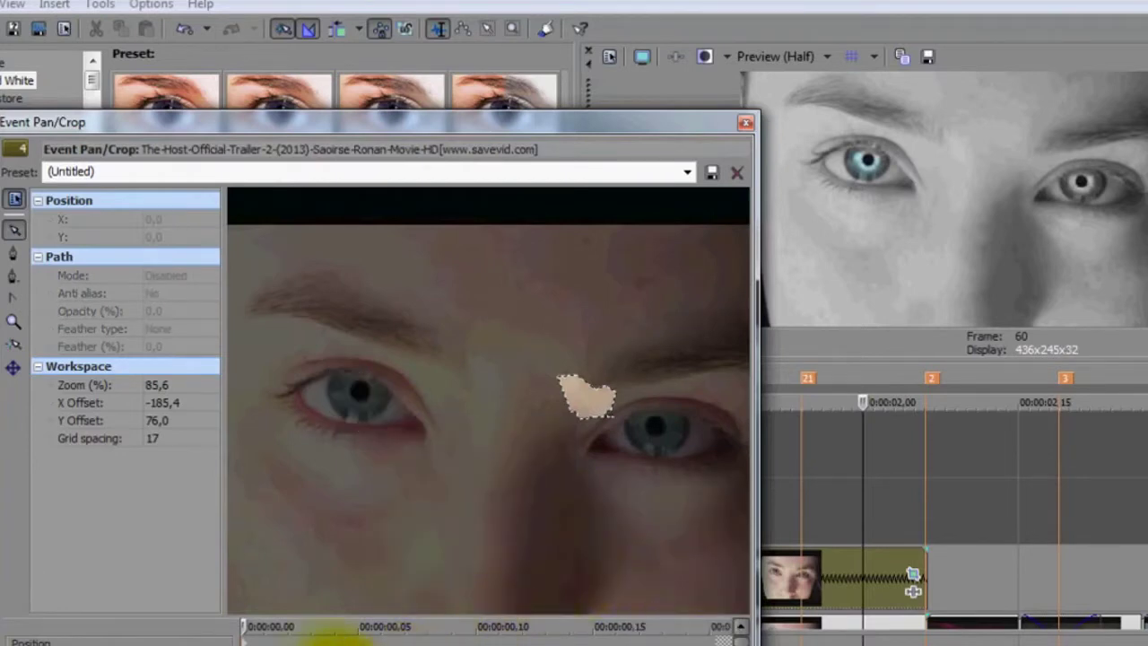
# - Draw another closed positive mask path, reshape and position it over the still-grey second iris, and close Event Pan/Crop
pyautogui.moveTo(654, 502); pyautogui.dragTo(365, 509)
pyautogui.click(12, 255)
pyautogui.click(629, 396)
pyautogui.click(619, 431)
pyautogui.click(650, 447)
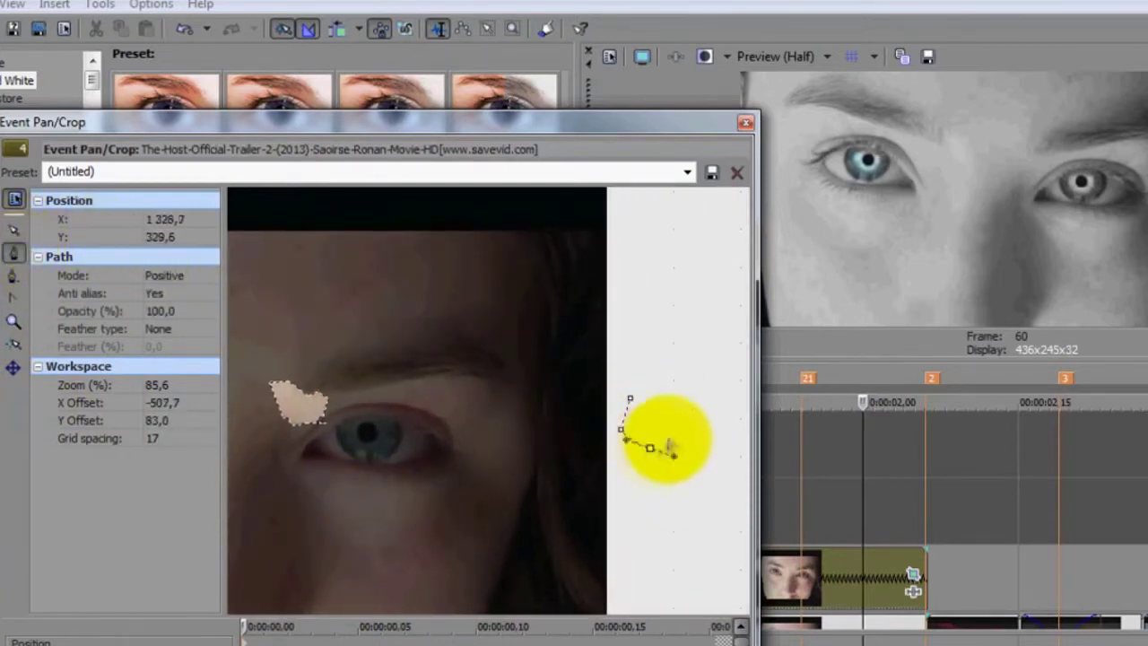
pyautogui.click(669, 401)
pyautogui.click(630, 396)
pyautogui.click(13, 231)
pyautogui.moveTo(619, 432)
pyautogui.mouseDown()
pyautogui.moveTo(583, 444)
pyautogui.moveTo(631, 464)
pyautogui.mouseUp()
pyautogui.click(632, 413)
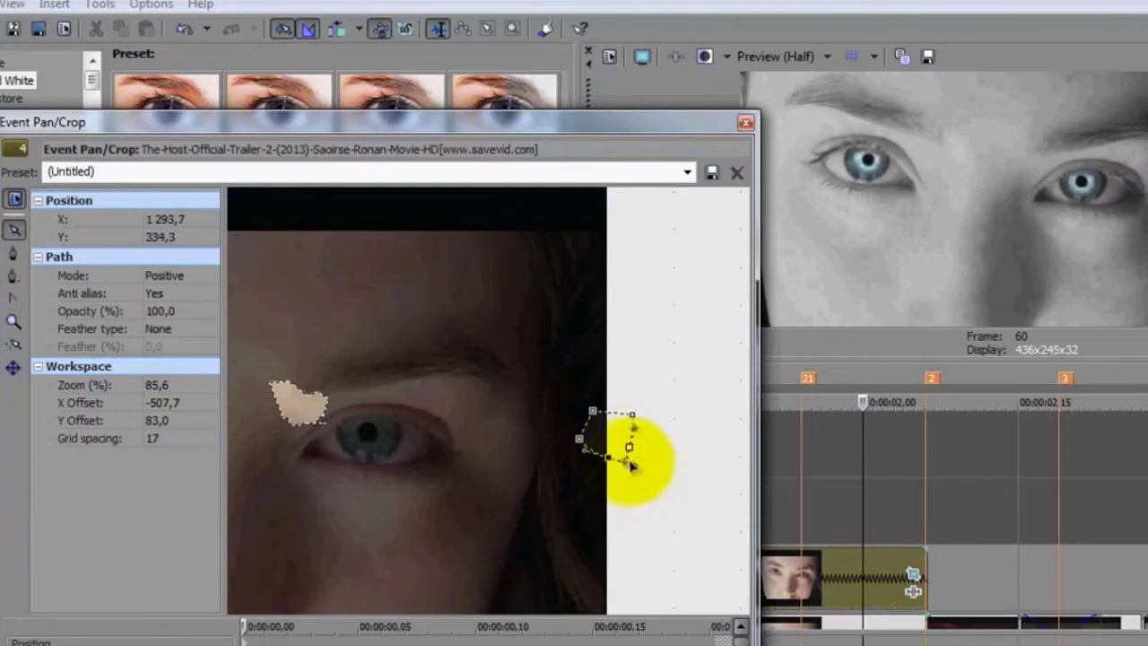
pyautogui.click(745, 122)
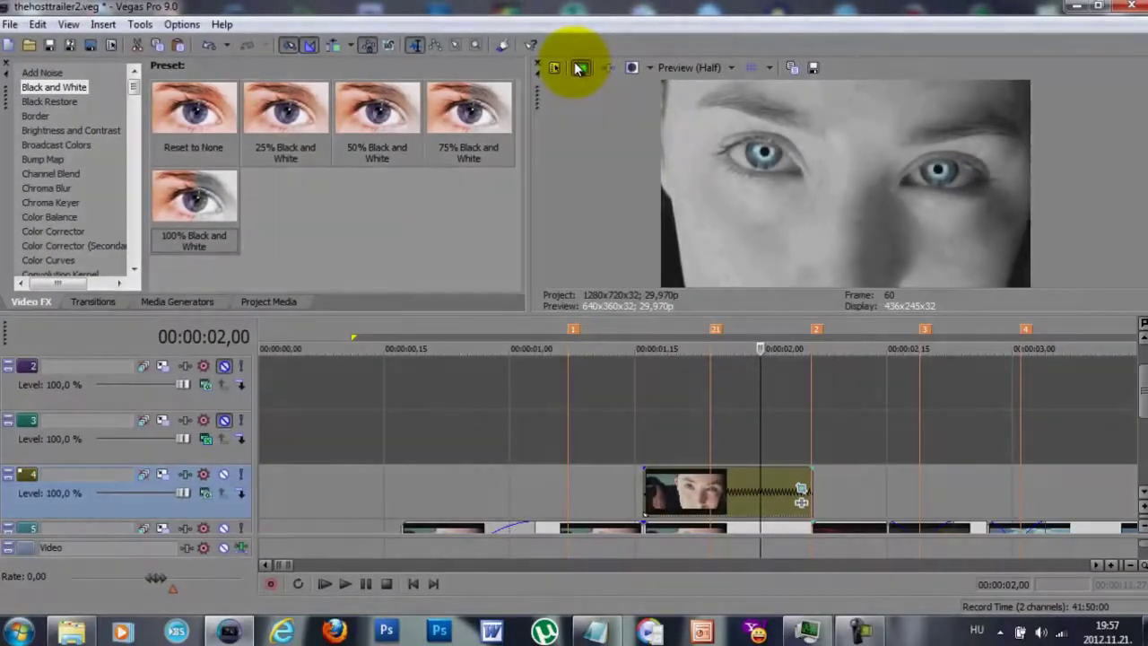
# - Inspect the masked eyes in the full-screen preview and play back the face segment around markers 21 and 2
pyautogui.click(580, 68)
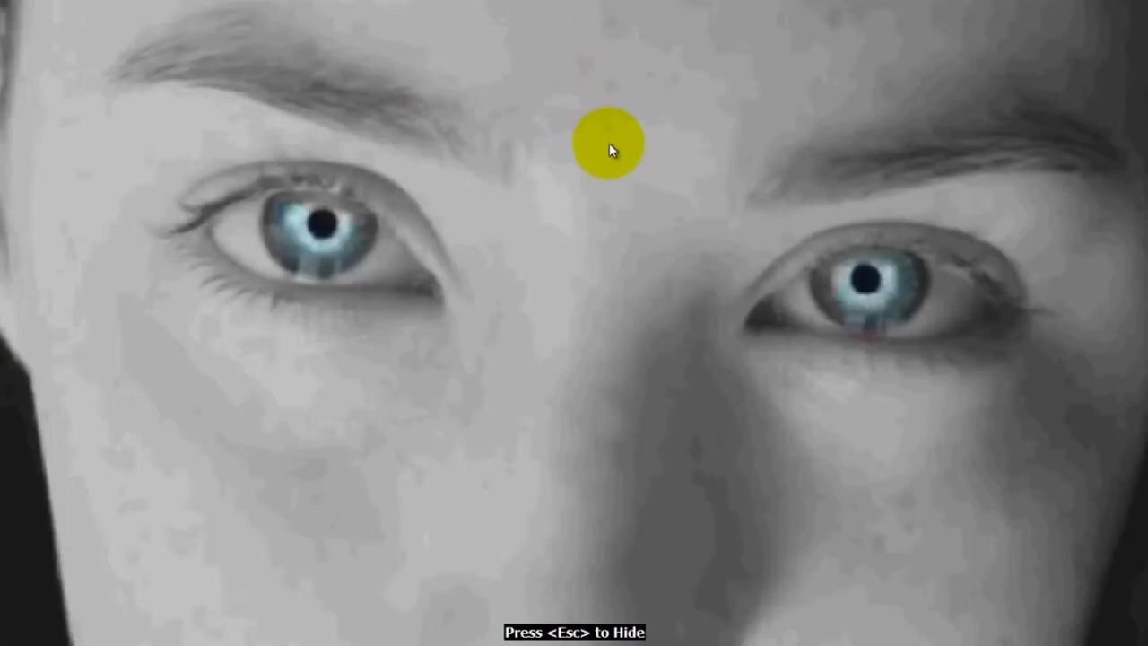
pyautogui.press('Escape')
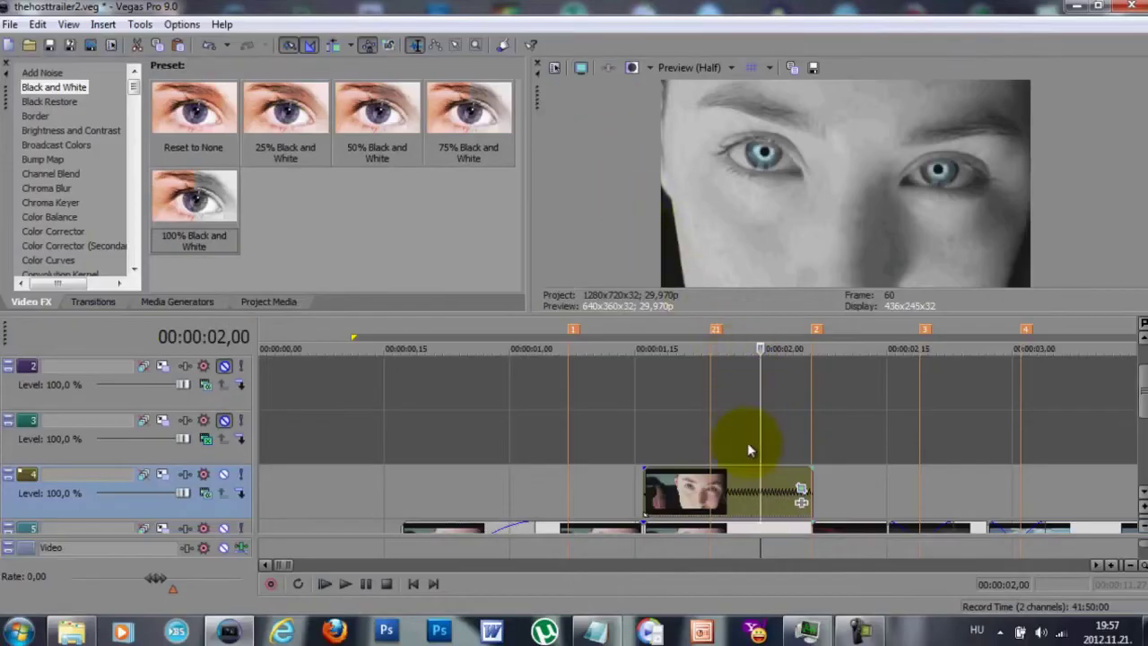
pyautogui.click(686, 445)
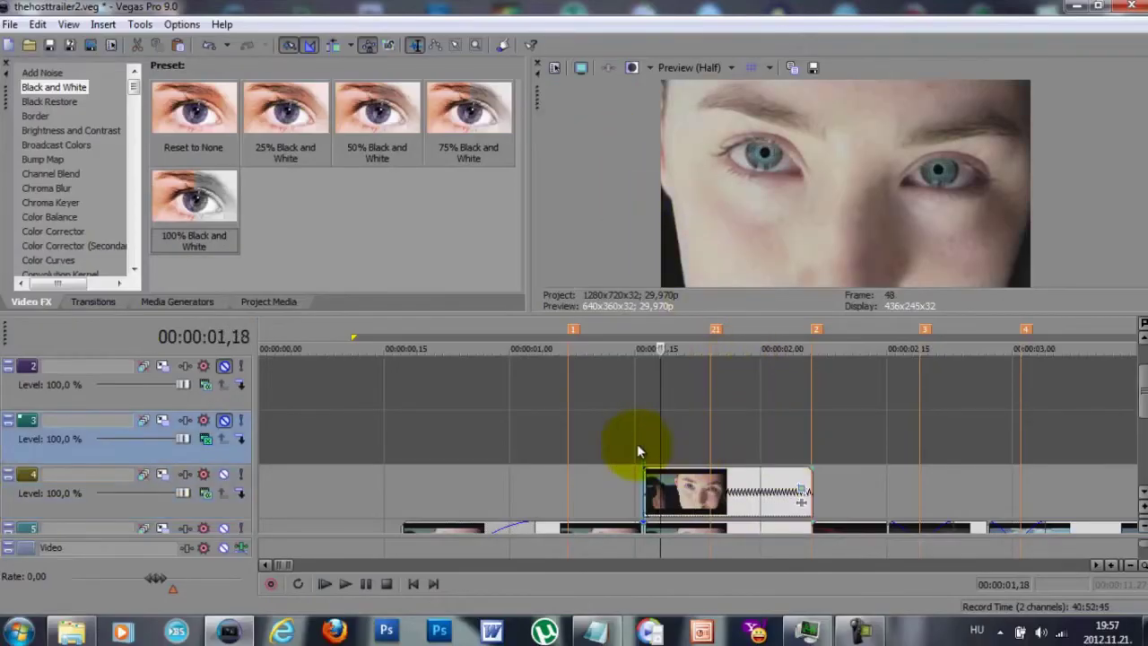
pyautogui.moveTo(843, 467); pyautogui.dragTo(631, 476)
pyautogui.press('space')
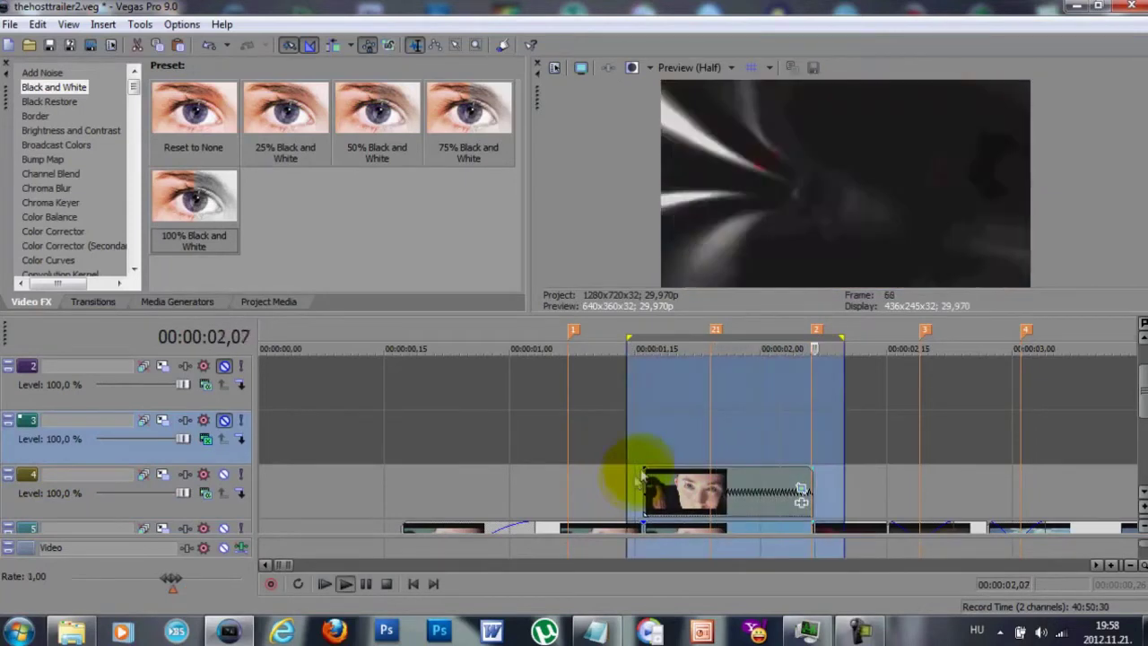
# - Trim the end of the masked face copy on track 4 back to marker 2
pyautogui.click(803, 461)
pyautogui.scroll(1, 804, 461)
pyautogui.click(1143, 492)
pyautogui.scroll(2, 821, 422)
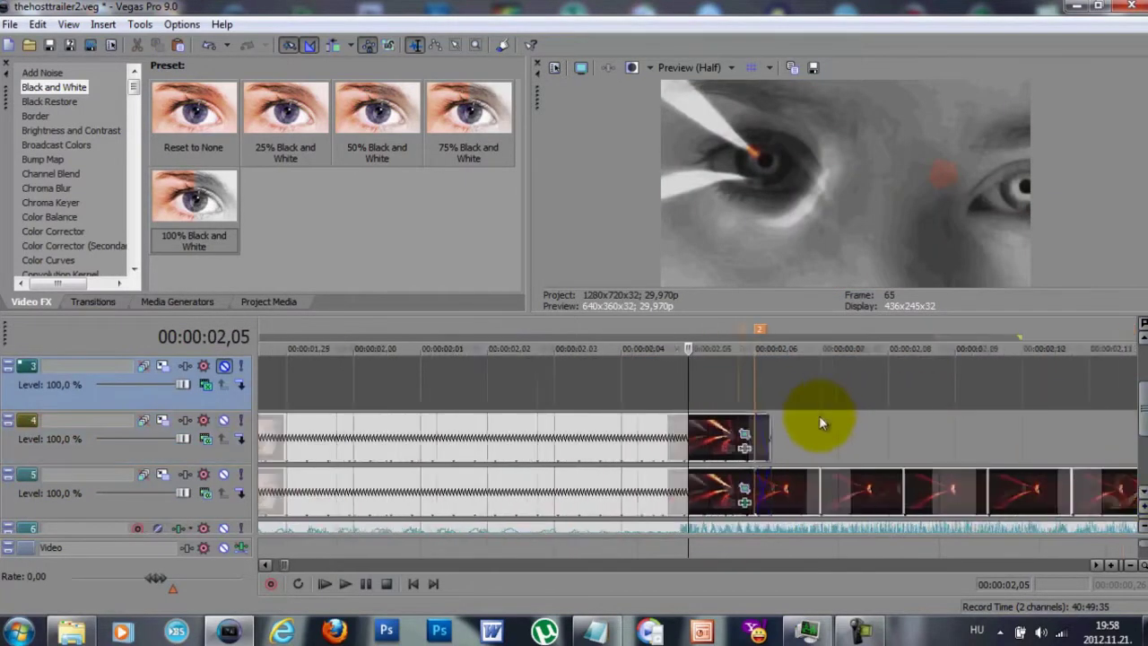
pyautogui.moveTo(761, 427); pyautogui.dragTo(758, 435)
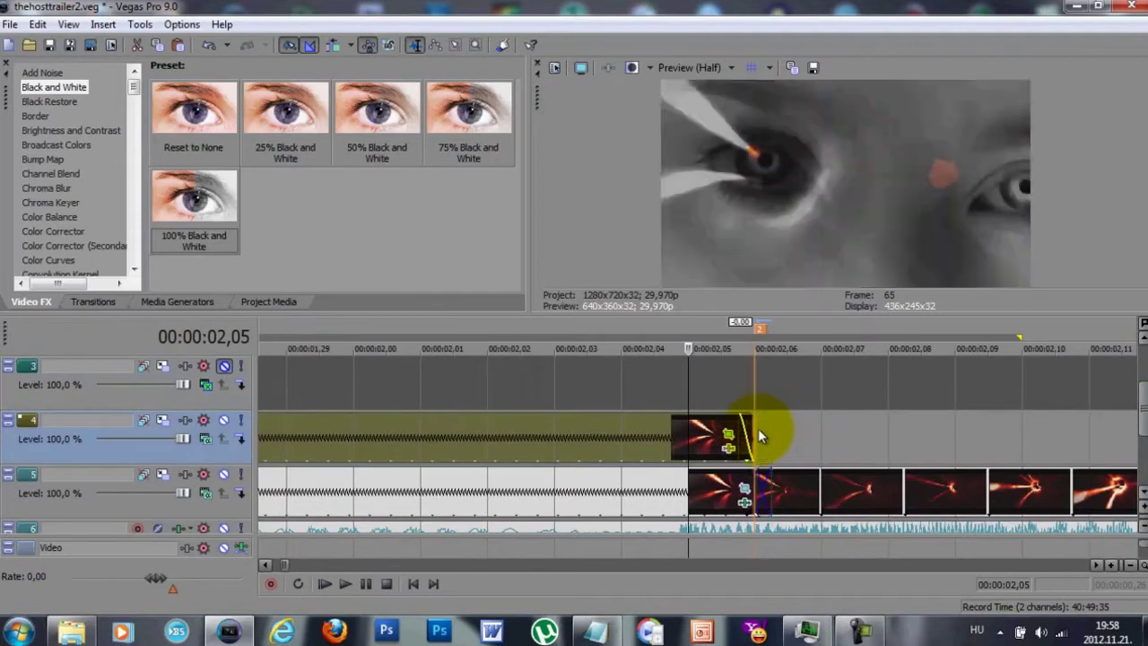
# - Shorten the masked face copy to end just before marker 2, add a smooth fade-out, and play back the result
pyautogui.click(769, 455)
pyautogui.click(640, 440)
pyautogui.click(578, 437)
pyautogui.click(442, 436)
pyautogui.moveTo(751, 433); pyautogui.dragTo(355, 430)
pyautogui.scroll(-4, 699, 440)
pyautogui.press('space')
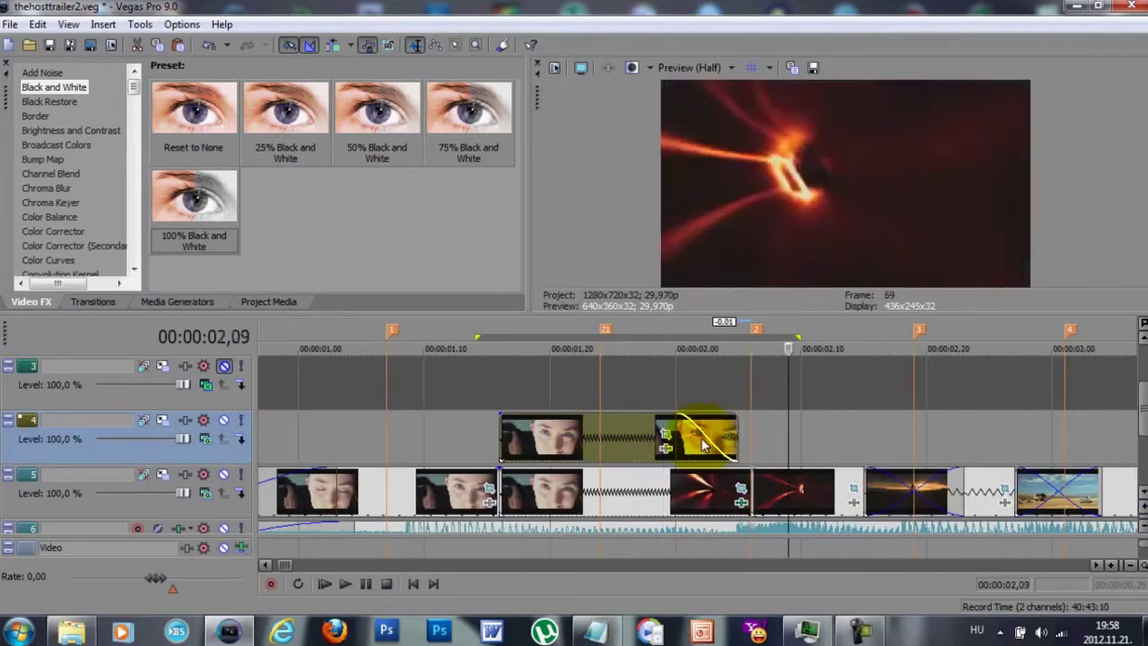
pyautogui.press('space')
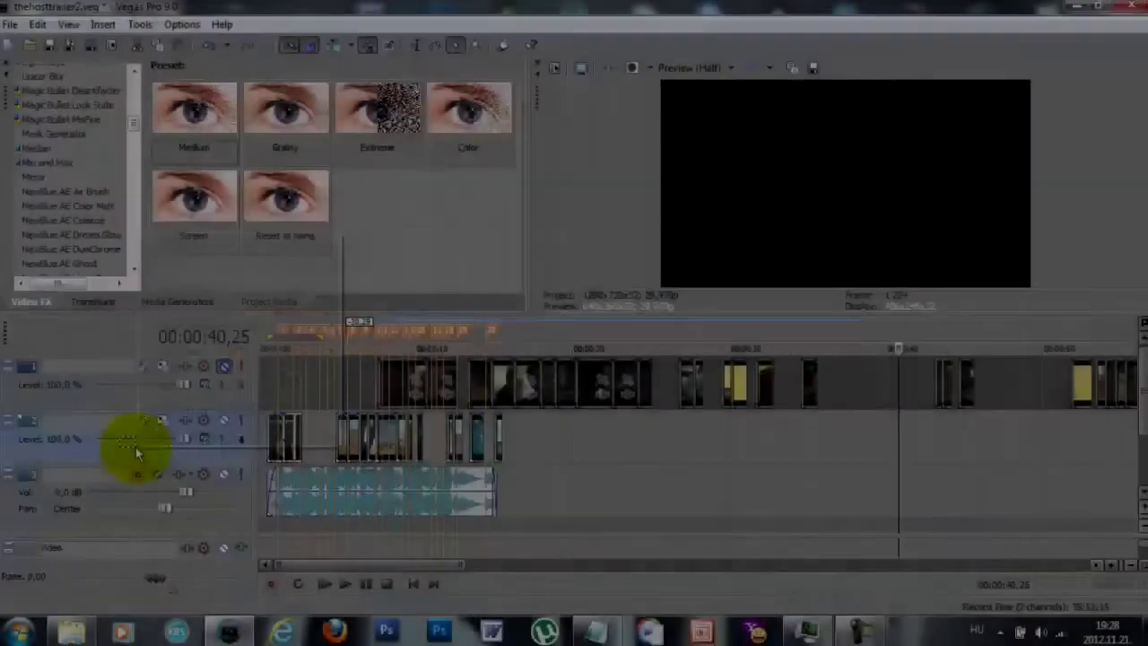
# - Insert a new video track above the clip track, move the clips after the empty gap onto it, and mute it
pyautogui.rightClick(141, 453)
pyautogui.click(221, 274)
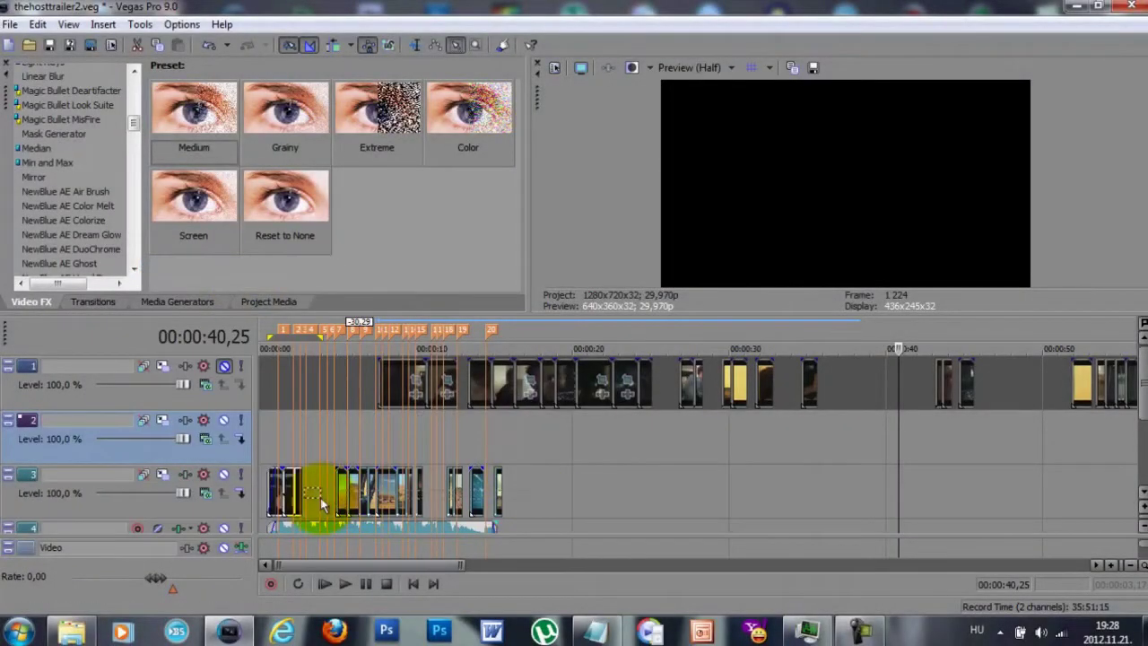
pyautogui.moveTo(339, 493); pyautogui.dragTo(321, 455)
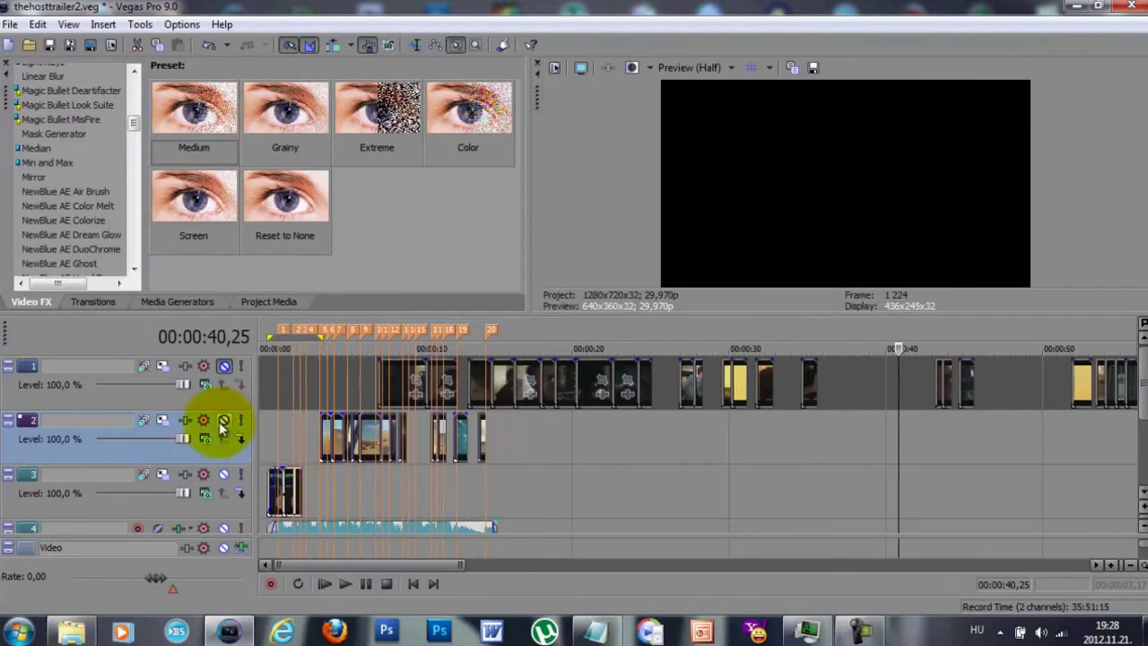
# - Move the sunset clip from muted track 2 to track 3 overlapping the red clip, and slow it down to end just past marker 4
pyautogui.click(321, 484)
pyautogui.scroll(6, 423, 481)
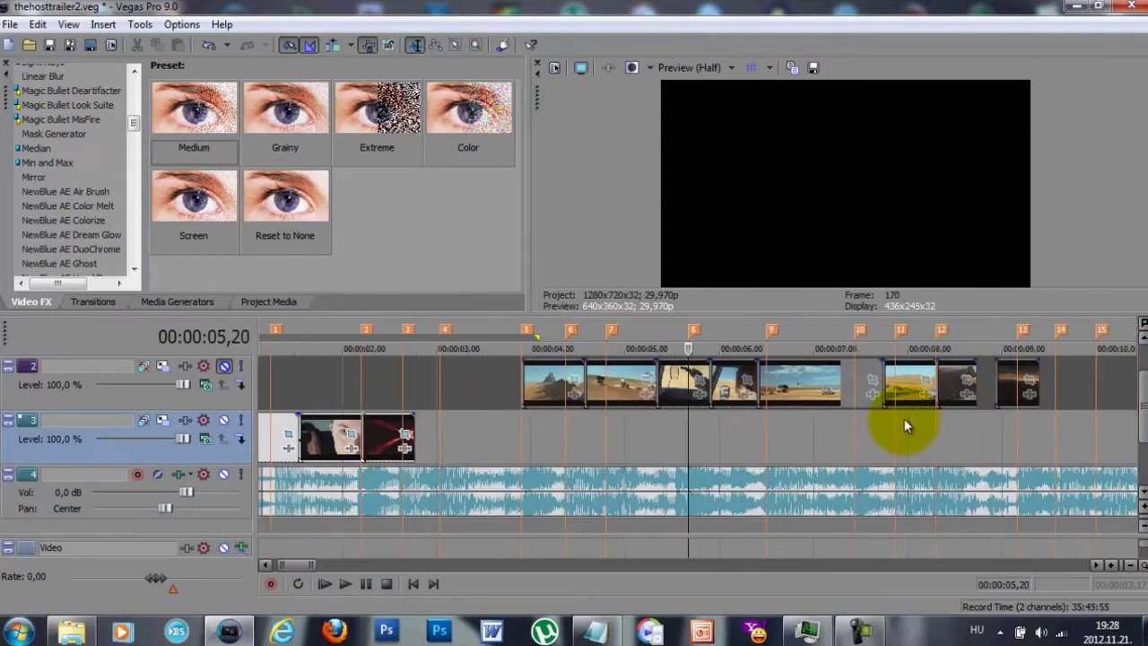
pyautogui.moveTo(1014, 385); pyautogui.dragTo(621, 435)
pyautogui.scroll(3, 583, 437)
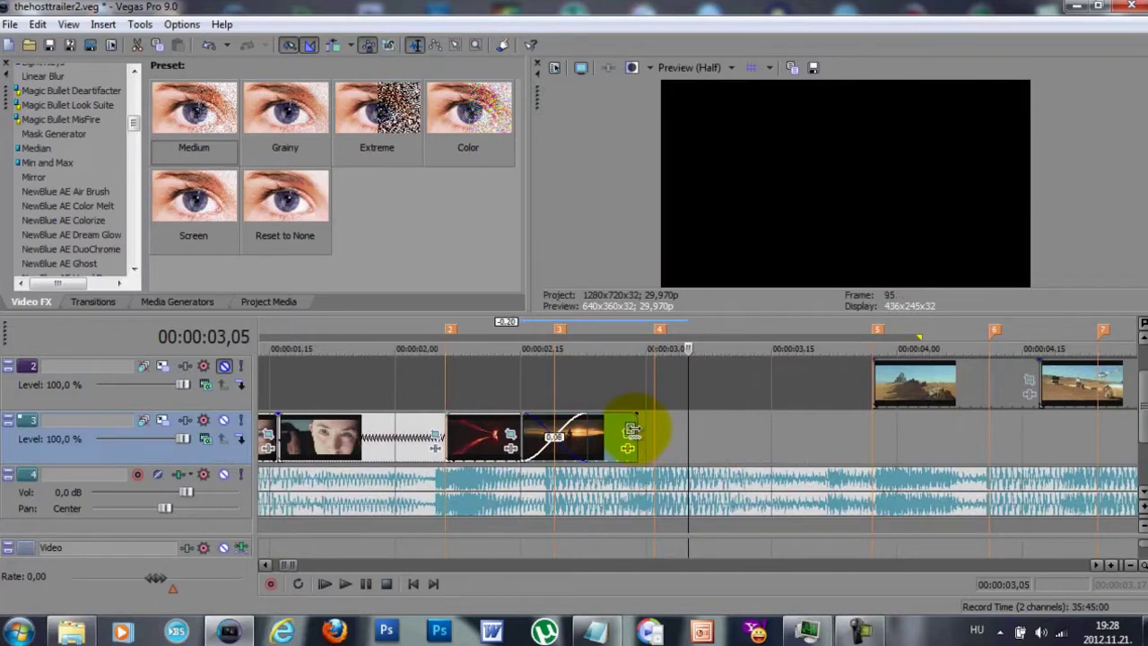
pyautogui.moveTo(661, 435); pyautogui.dragTo(678, 435)
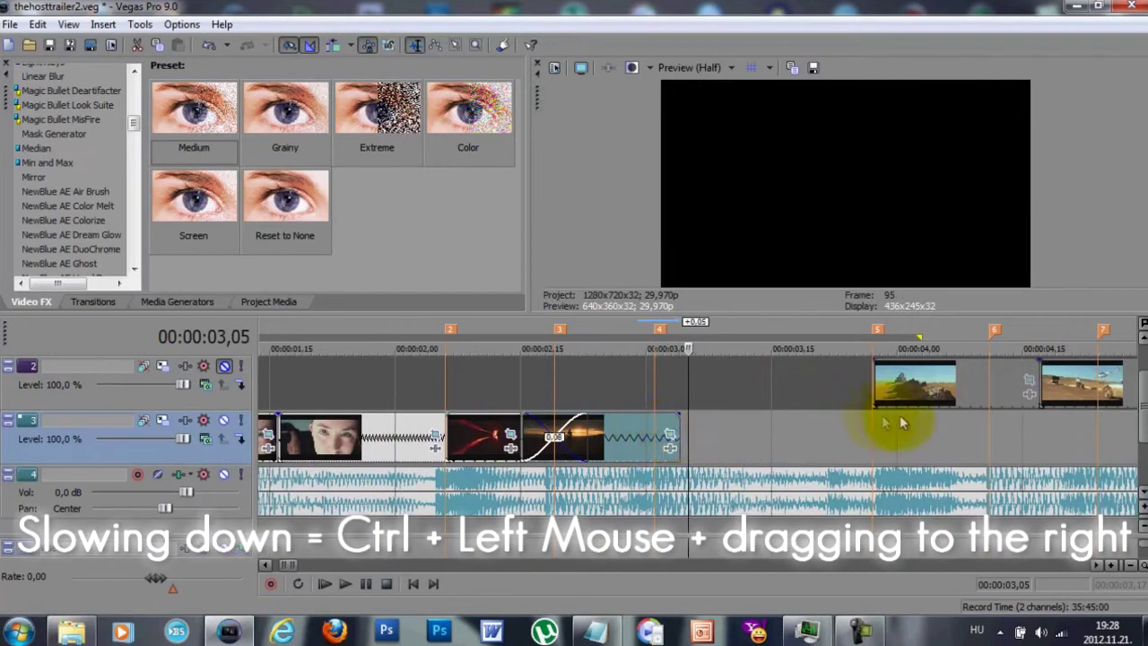
# - Move the following desert clips from muted track 2 onto track 3 after the sunset clip, overlapping them with crossfades
pyautogui.moveTo(943, 386); pyautogui.dragTo(818, 396)
pyautogui.click(823, 394)
pyautogui.scroll(-1, 823, 394)
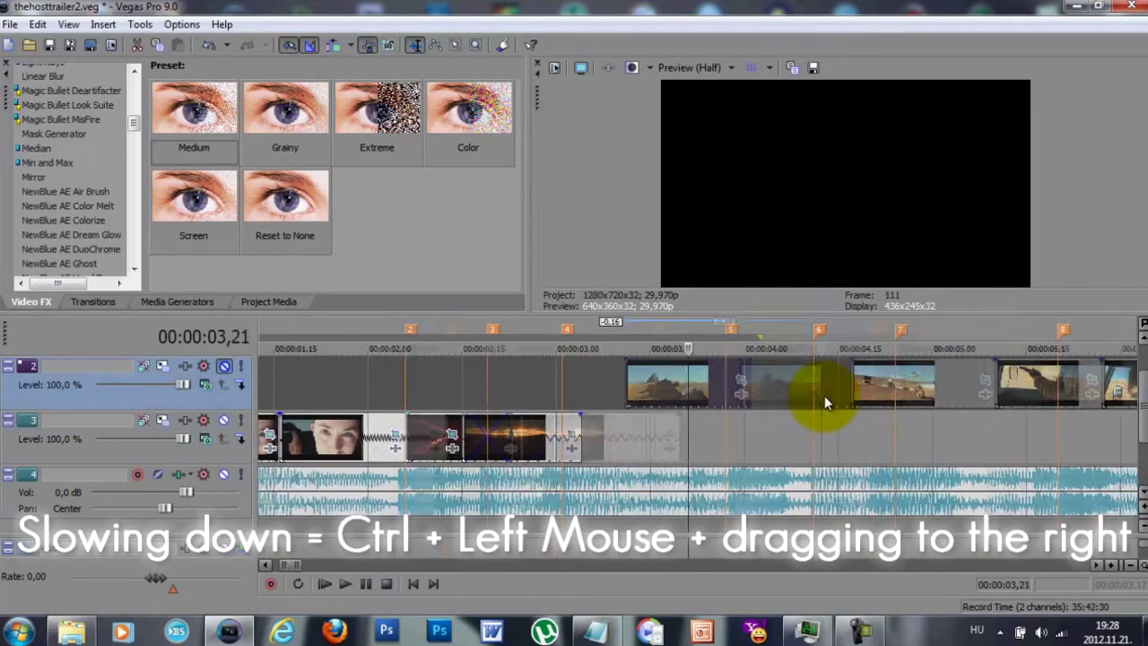
pyautogui.click(938, 393)
pyautogui.scroll(-2, 934, 408)
pyautogui.moveTo(868, 401); pyautogui.dragTo(685, 444)
pyautogui.scroll(3, 589, 439)
pyautogui.moveTo(621, 388); pyautogui.dragTo(703, 437)
pyautogui.moveTo(831, 386); pyautogui.dragTo(769, 438)
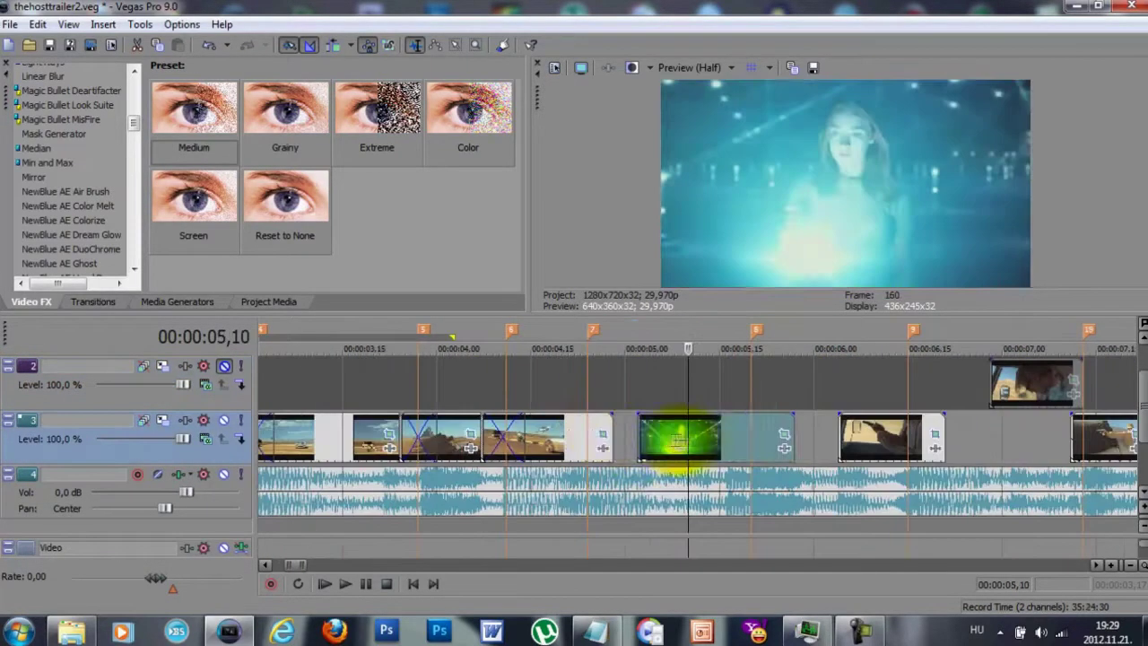
# - Overlap the glowing woman clip with the motorbike clip near marker 7, slow it down to reach marker 8, and play back the sequence
pyautogui.moveTo(686, 440); pyautogui.dragTo(623, 444)
pyautogui.moveTo(730, 436); pyautogui.dragTo(767, 431)
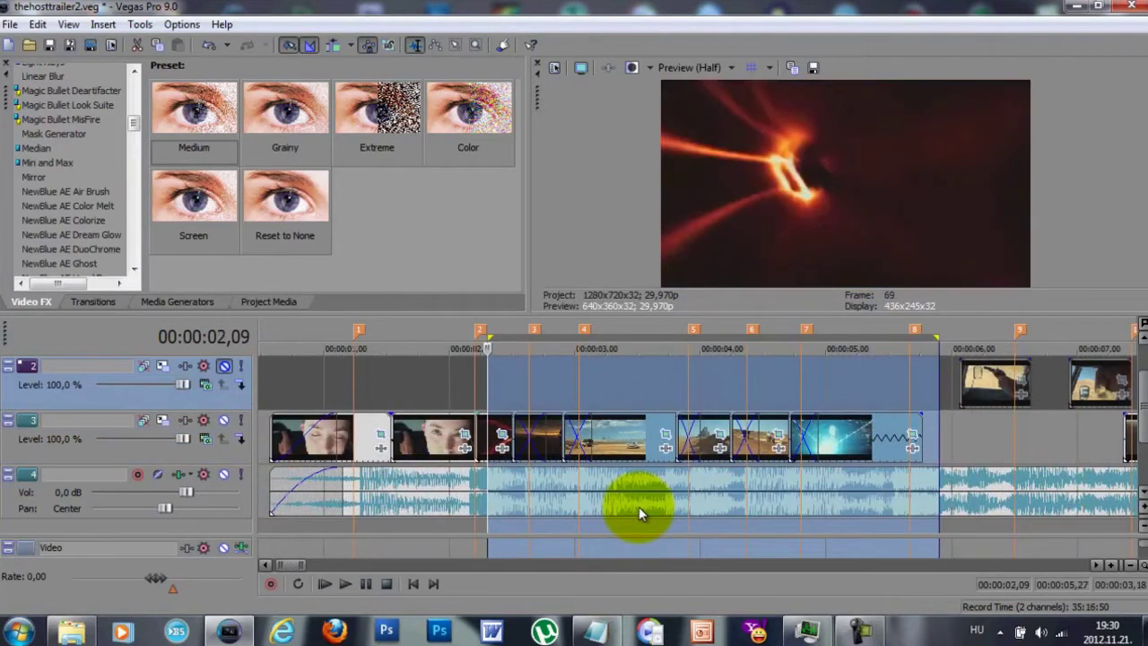
pyautogui.press('space')
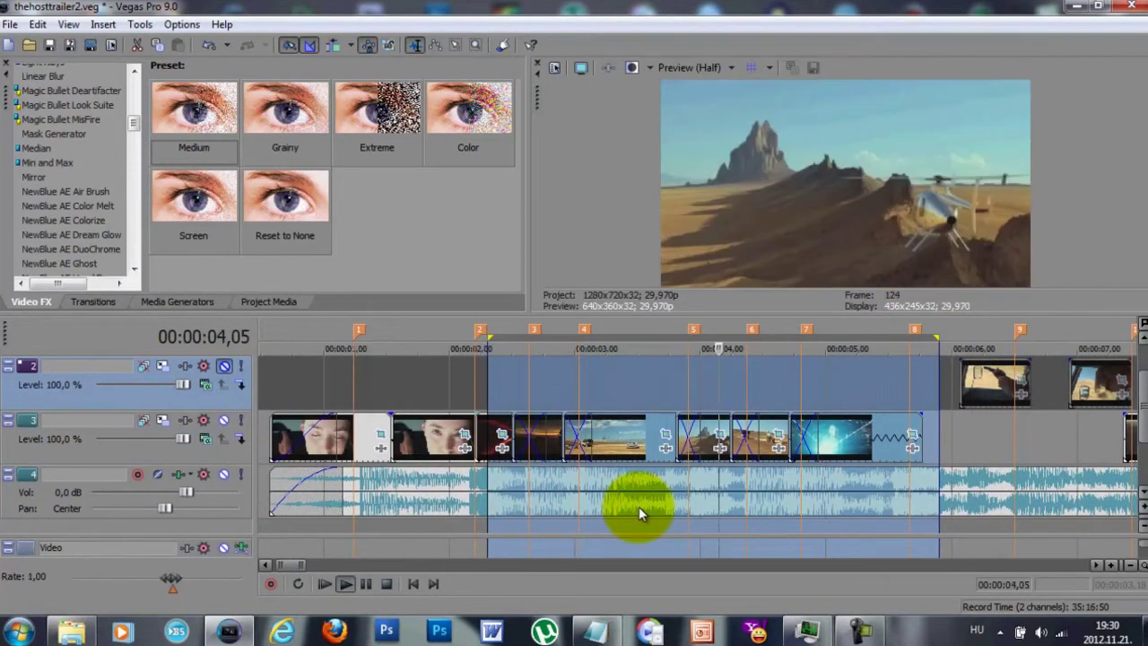
# - Extend the helicopter clip's end by 6 frames for a 7-frame crossfade with the motorbike clip near marker 6, and preview the transition
pyautogui.moveTo(873, 429); pyautogui.dragTo(962, 430)
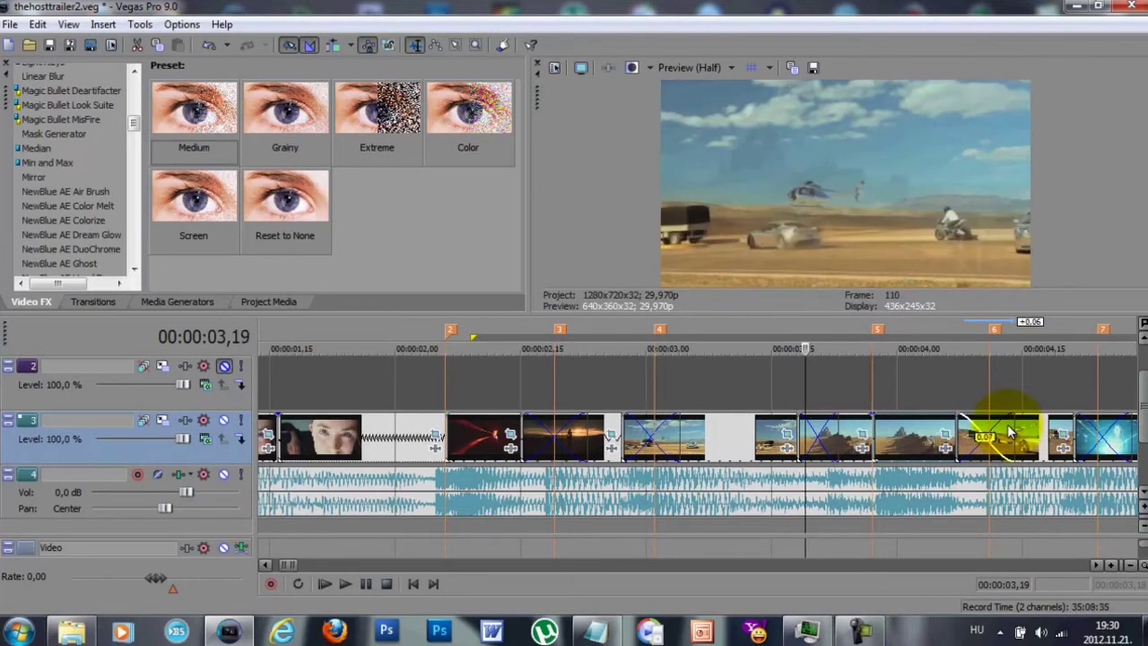
pyautogui.press('space')
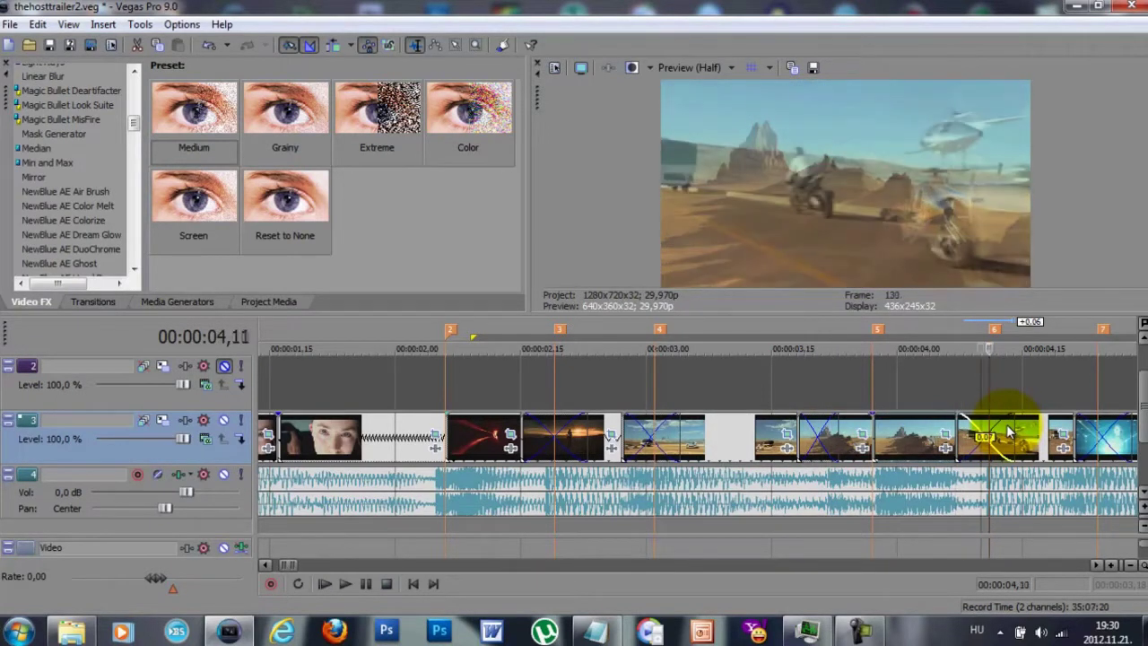
pyautogui.press('space')
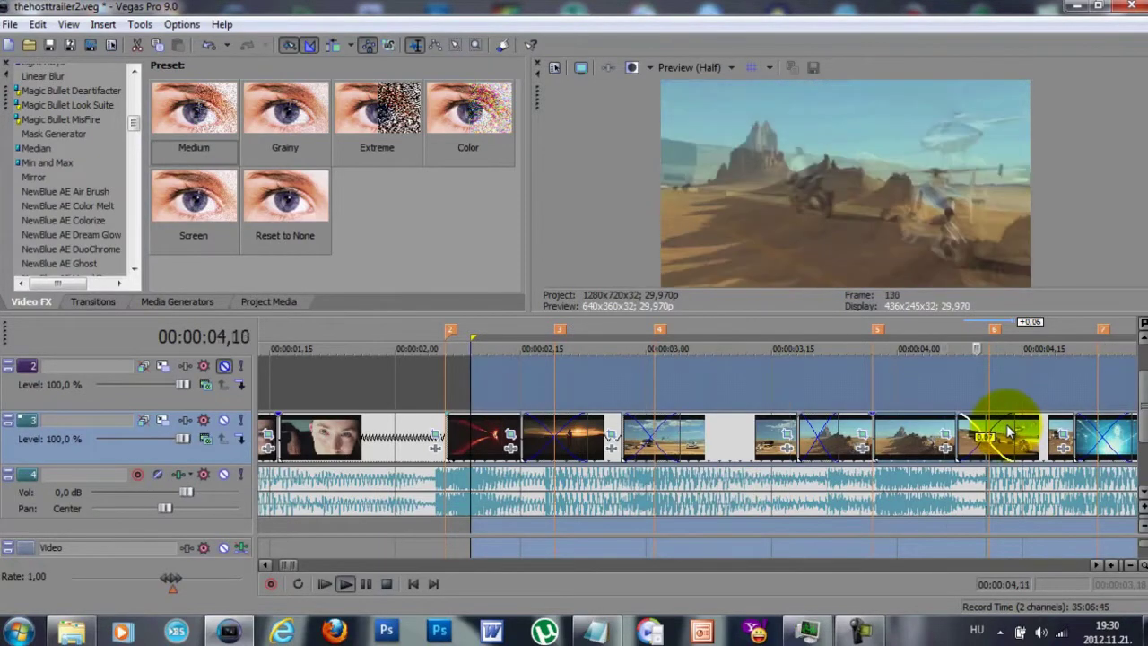
pyautogui.press('space')
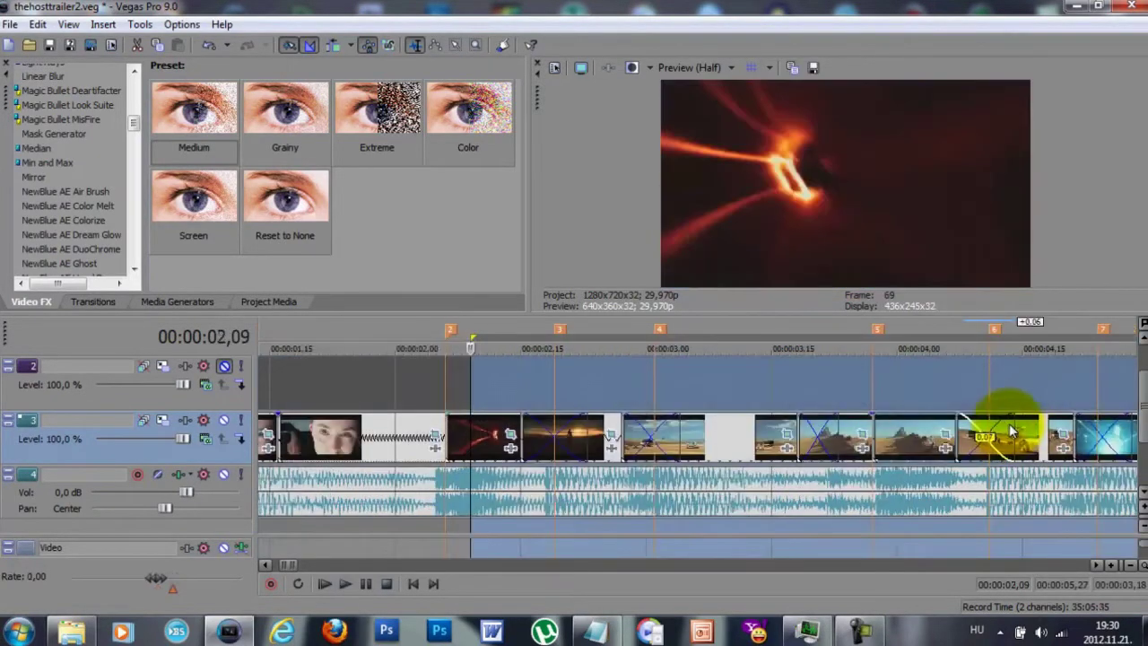
# - Play back the stretch from marker 6 to marker 8 to check the timing of the glowing woman clip
pyautogui.click(1043, 392)
pyautogui.press('space')
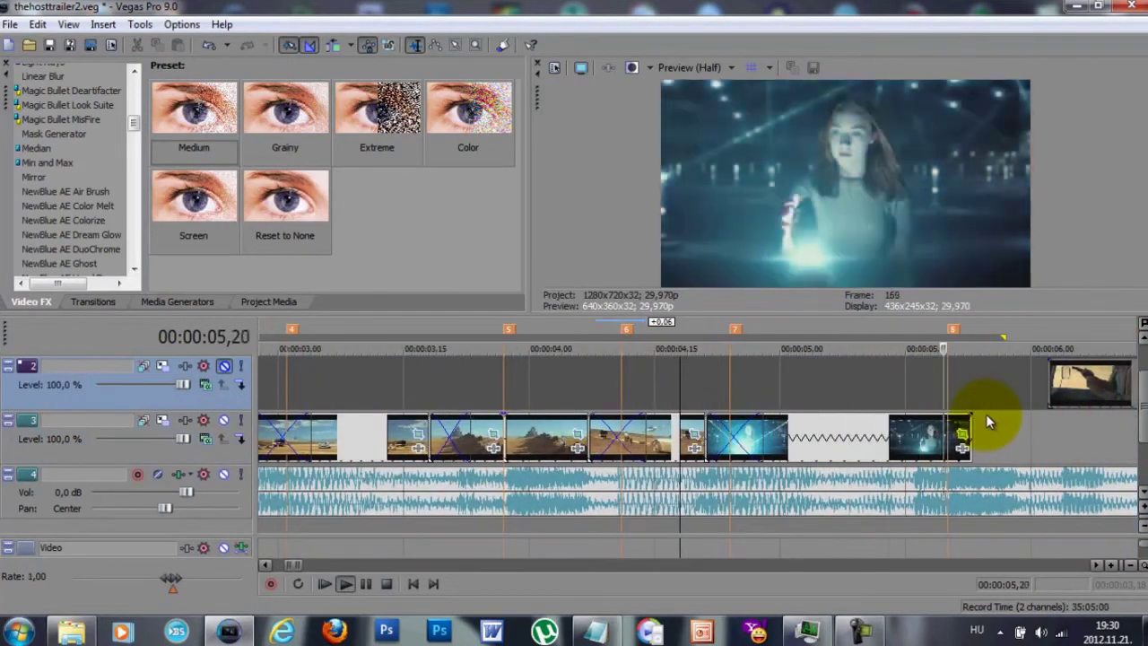
pyautogui.press('space')
pyautogui.click(831, 437)
pyautogui.click(704, 386)
pyautogui.press('space')
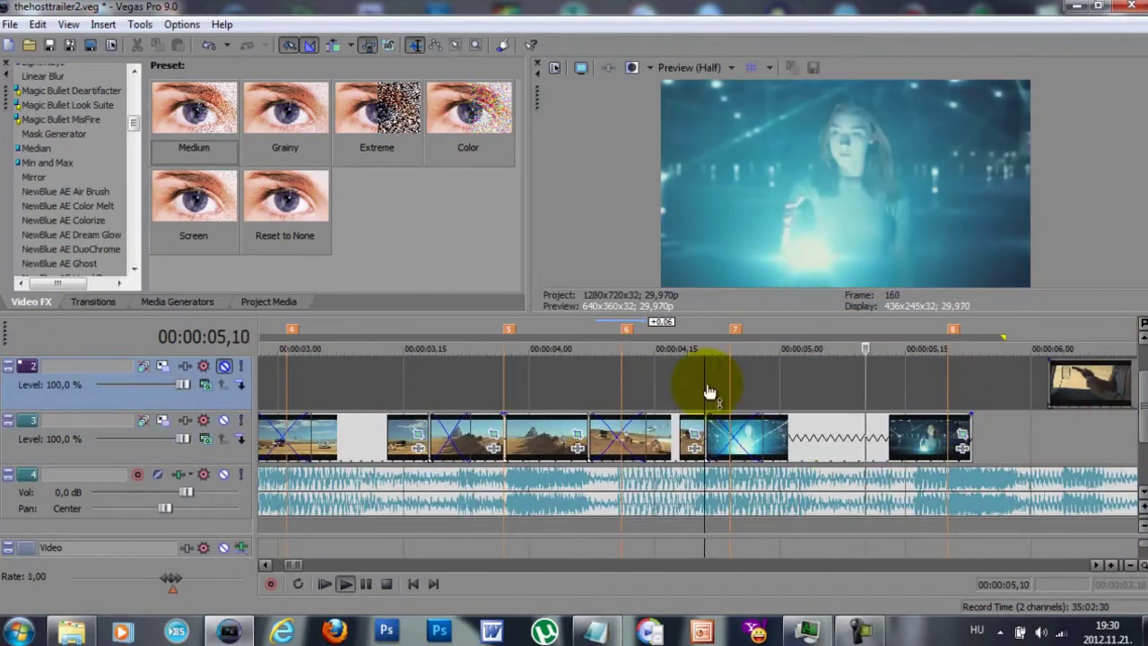
pyautogui.press('space')
# - Insert a new video track above the clip track for a copy of the glowing woman clip, and set its compositing mode to Lighten
pyautogui.click(814, 437)
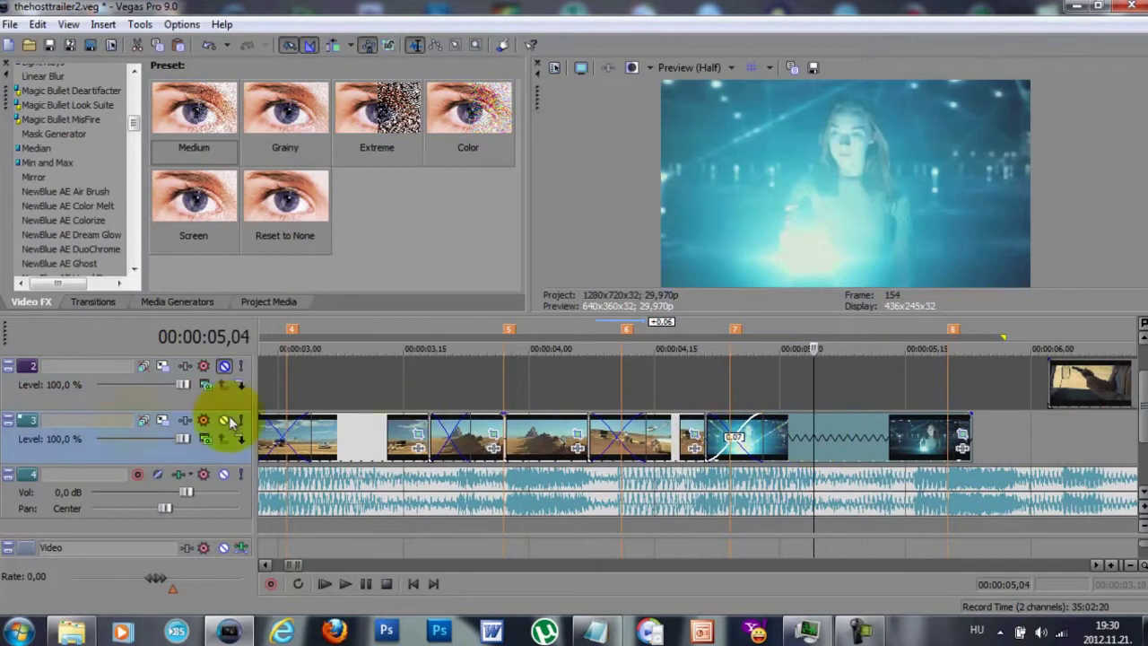
pyautogui.rightClick(77, 439)
pyautogui.click(202, 275)
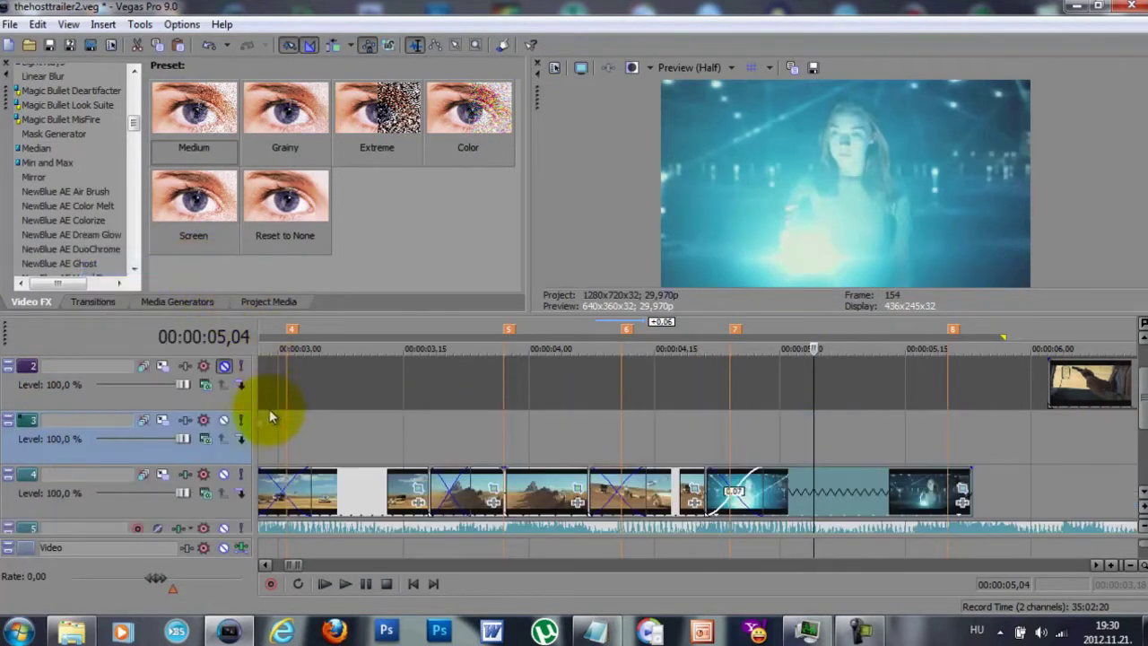
pyautogui.click(208, 442)
pyautogui.click(257, 380)
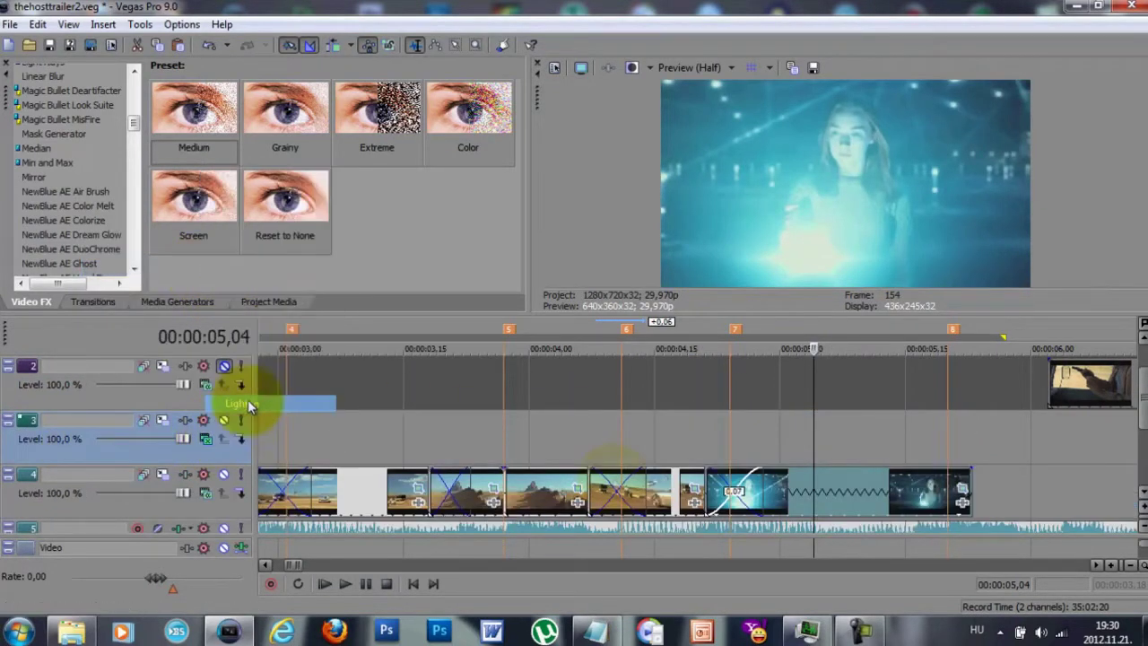
# - Place the glowing woman copy on track 3 slightly after the original and set its pan/crop frame to 792.1 × 445.6, centred at 446.1, 337.5
pyautogui.moveTo(791, 446); pyautogui.dragTo(864, 441)
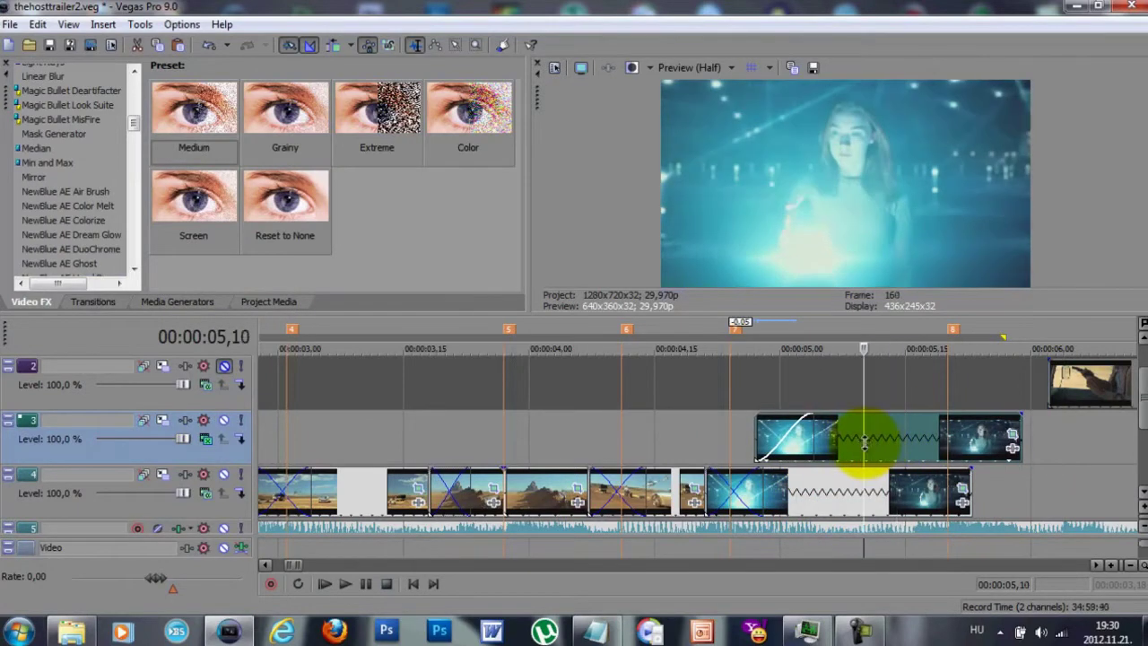
pyautogui.click(1011, 435)
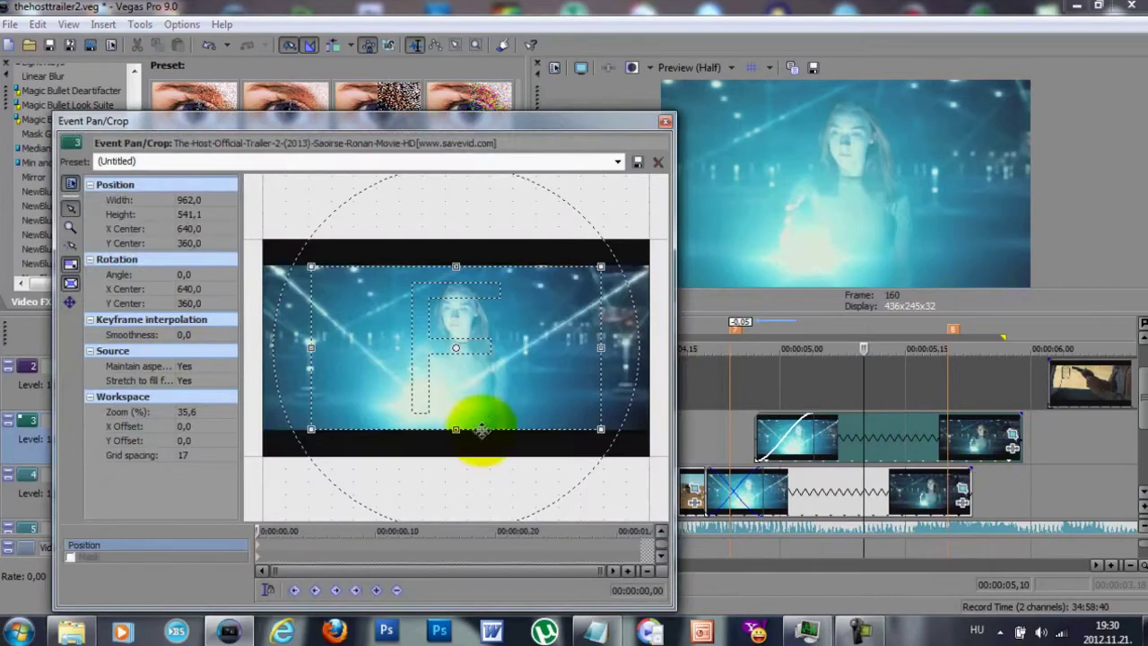
pyautogui.moveTo(479, 420); pyautogui.dragTo(440, 381)
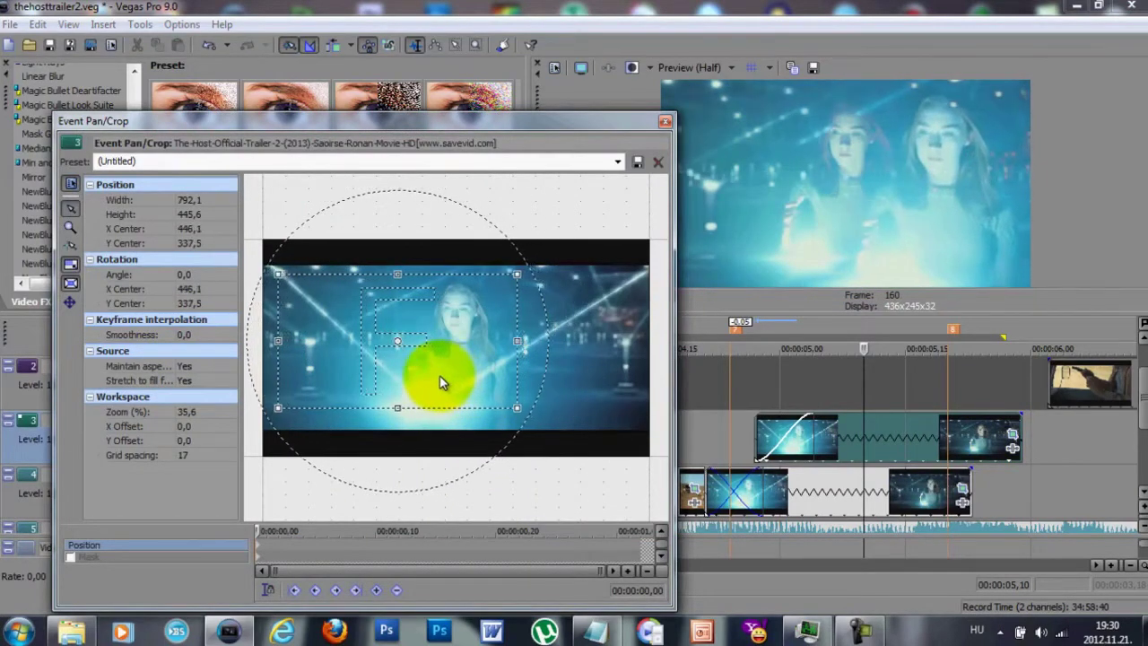
pyautogui.click(665, 123)
# - Apply the 100% Black and White effect to the glowing woman copy on track 3 and close the effect settings
pyautogui.scroll(10, 89, 134)
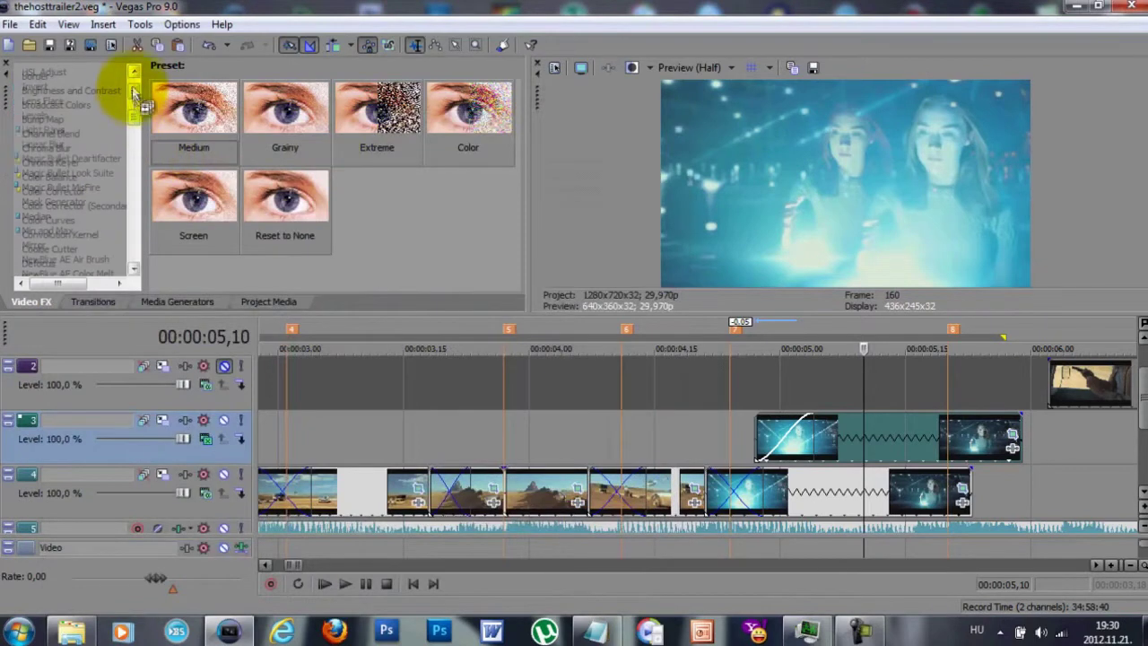
pyautogui.click(44, 87)
pyautogui.moveTo(192, 195); pyautogui.dragTo(897, 459)
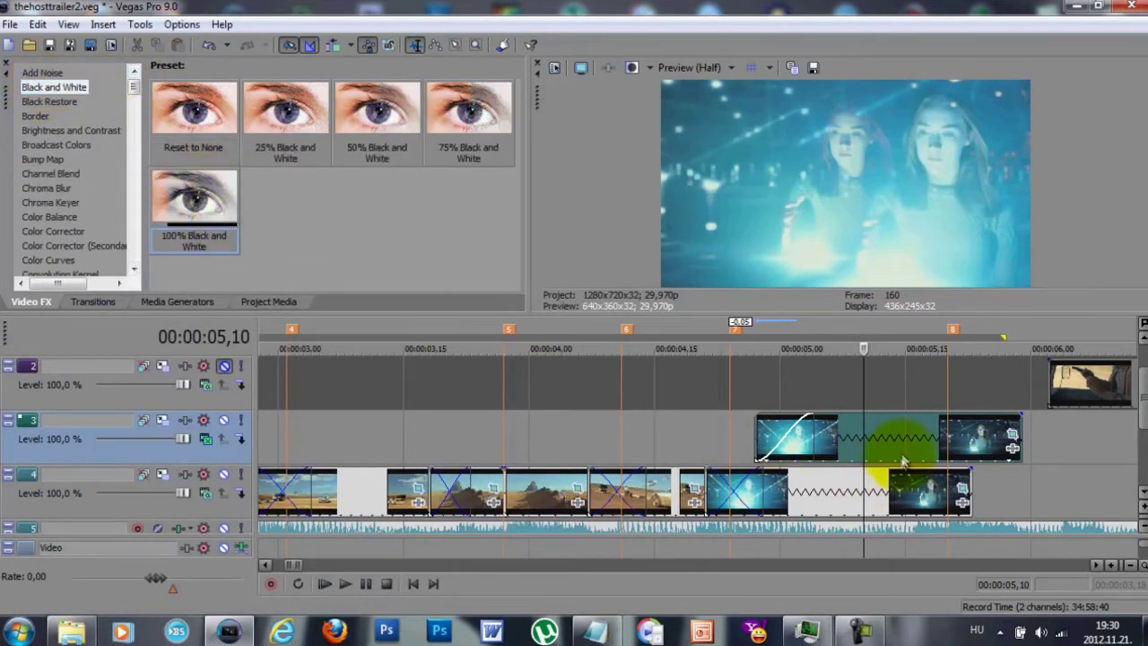
pyautogui.click(505, 291)
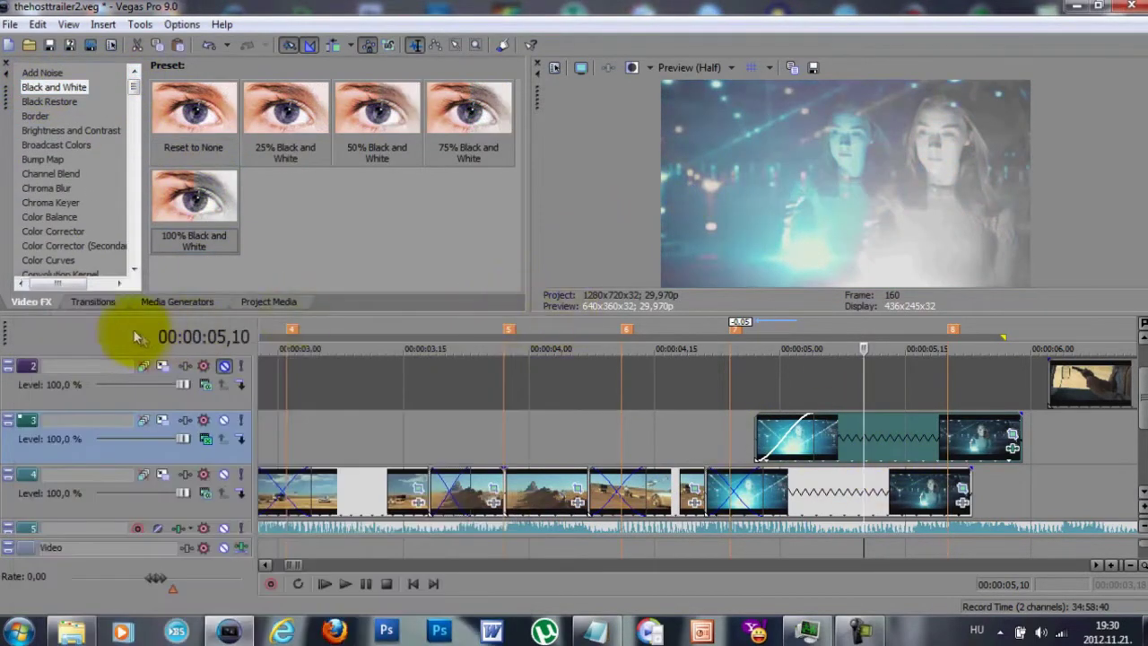
# - Apply the NewBlue FE Film Camera preset Camera, Hand Cranked to the glowing woman copy, with flicker 9.1 and flicker rate 13.3
pyautogui.scroll(-10, 88, 254)
pyautogui.moveTo(88, 254); pyautogui.dragTo(90, 231)
pyautogui.moveTo(193, 112); pyautogui.dragTo(872, 438)
pyautogui.click(638, 455)
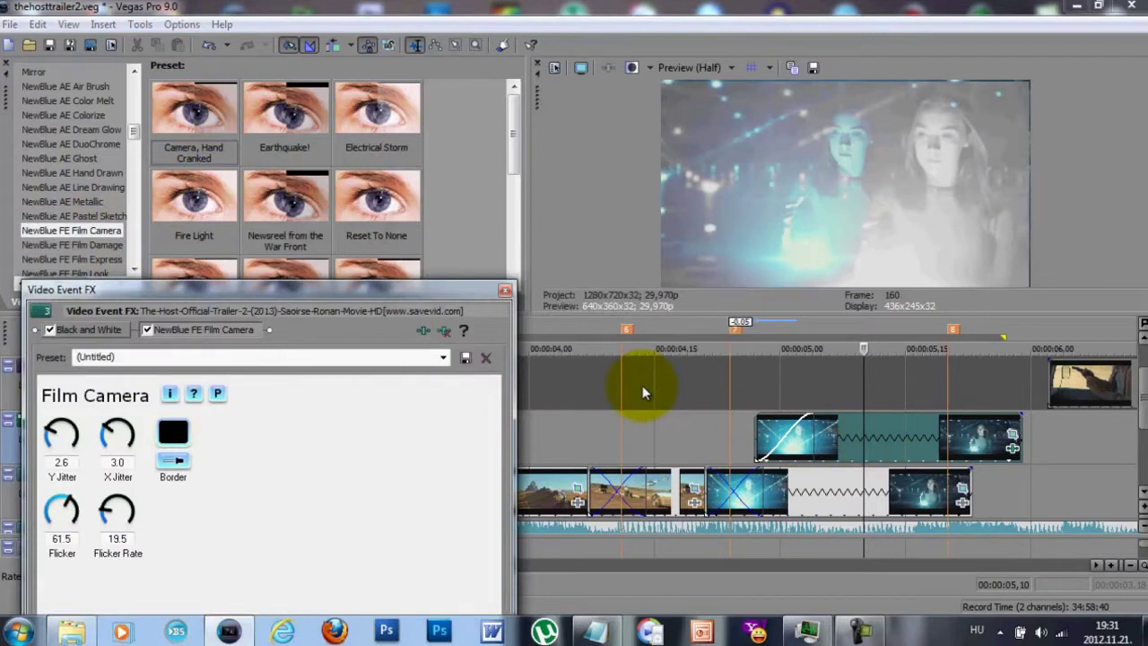
pyautogui.click(50, 529)
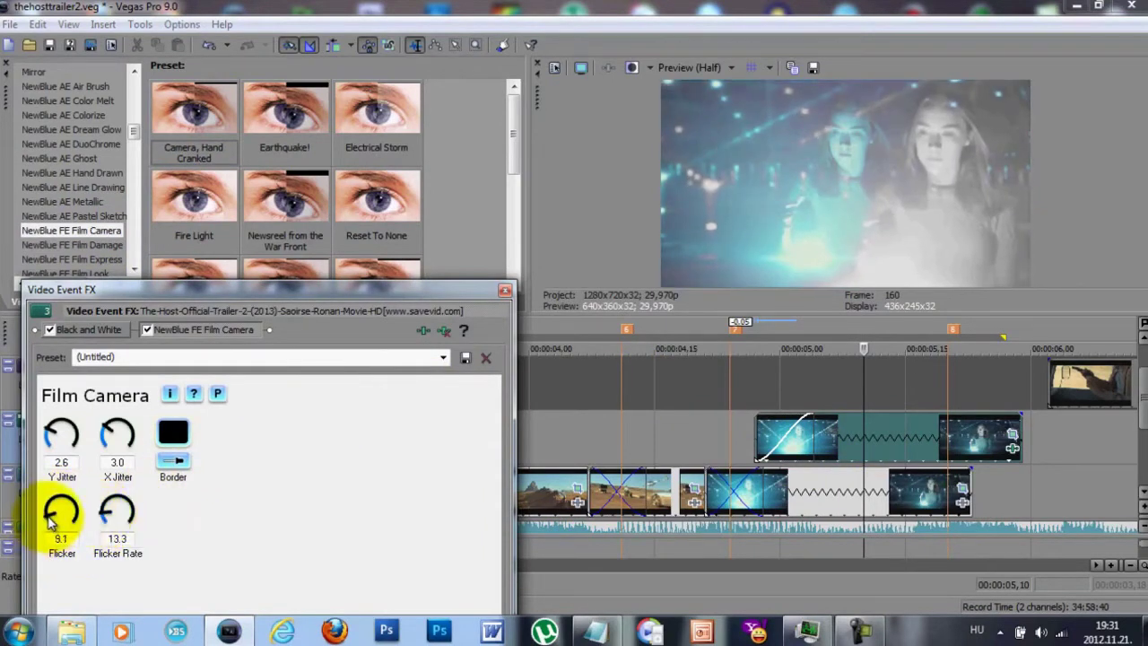
pyautogui.click(505, 289)
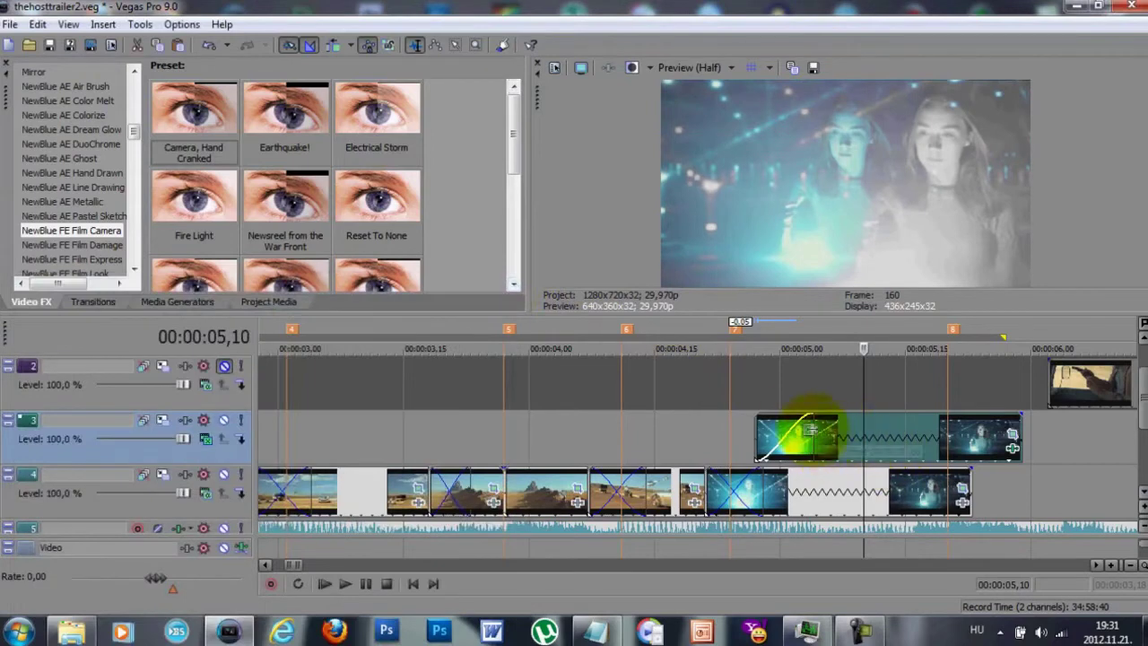
# - Lengthen the fade-in of the glowing woman copy, trim its end to match the original clip below, and play back the section
pyautogui.moveTo(812, 430); pyautogui.dragTo(853, 428)
pyautogui.moveTo(1022, 425); pyautogui.dragTo(971, 427)
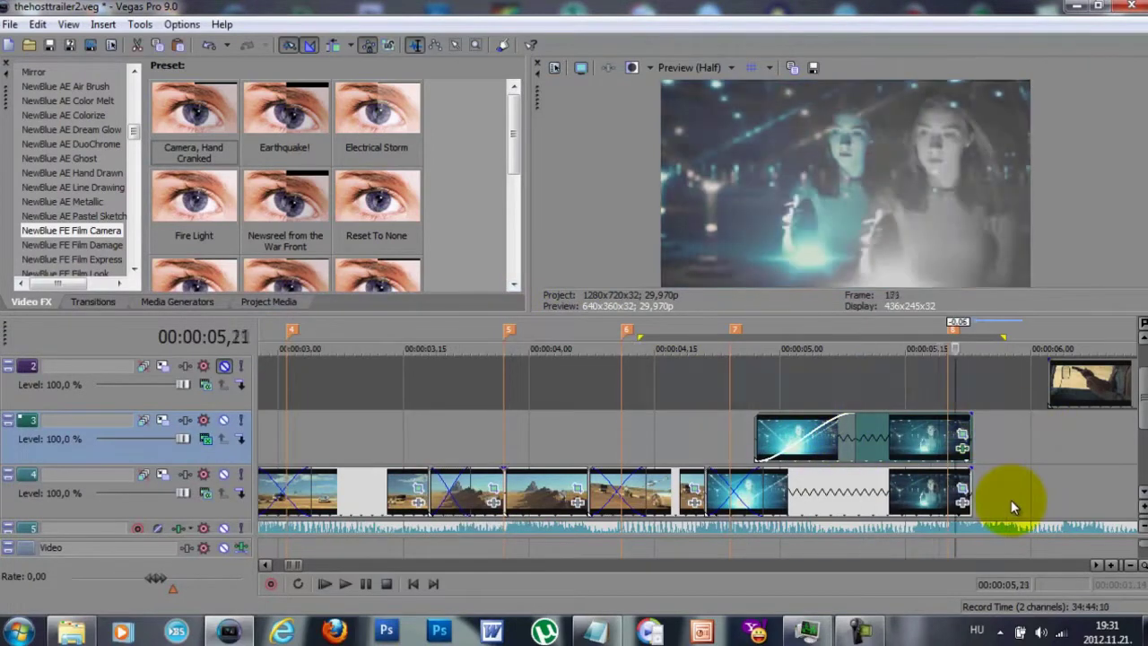
pyautogui.press('space')
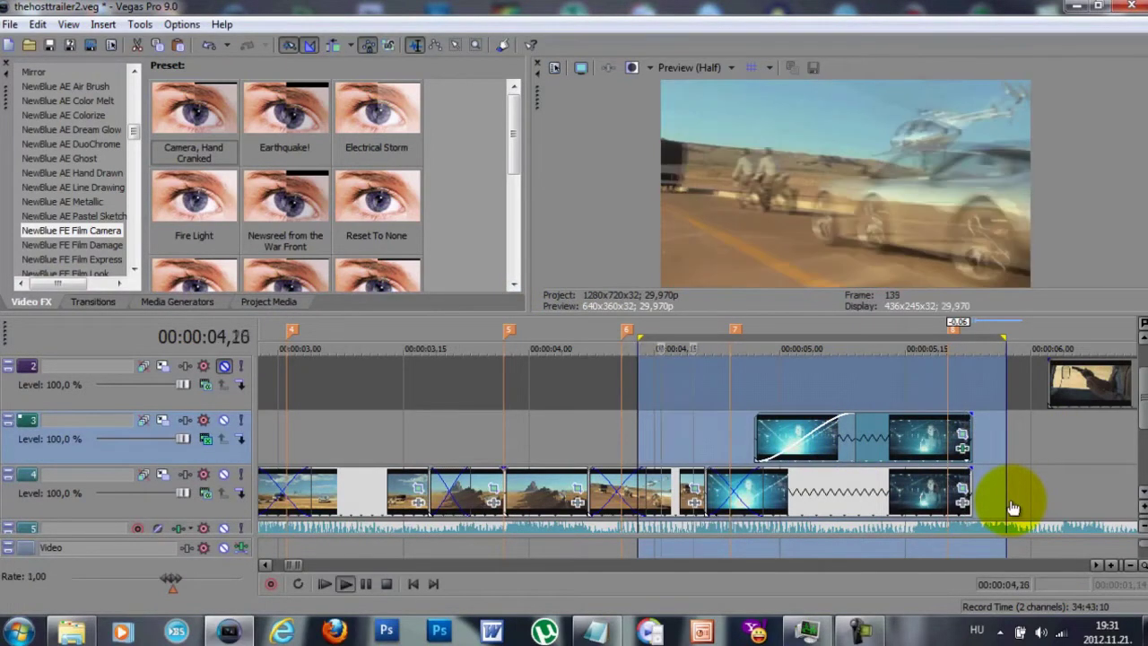
pyautogui.click(815, 506)
pyautogui.press('space')
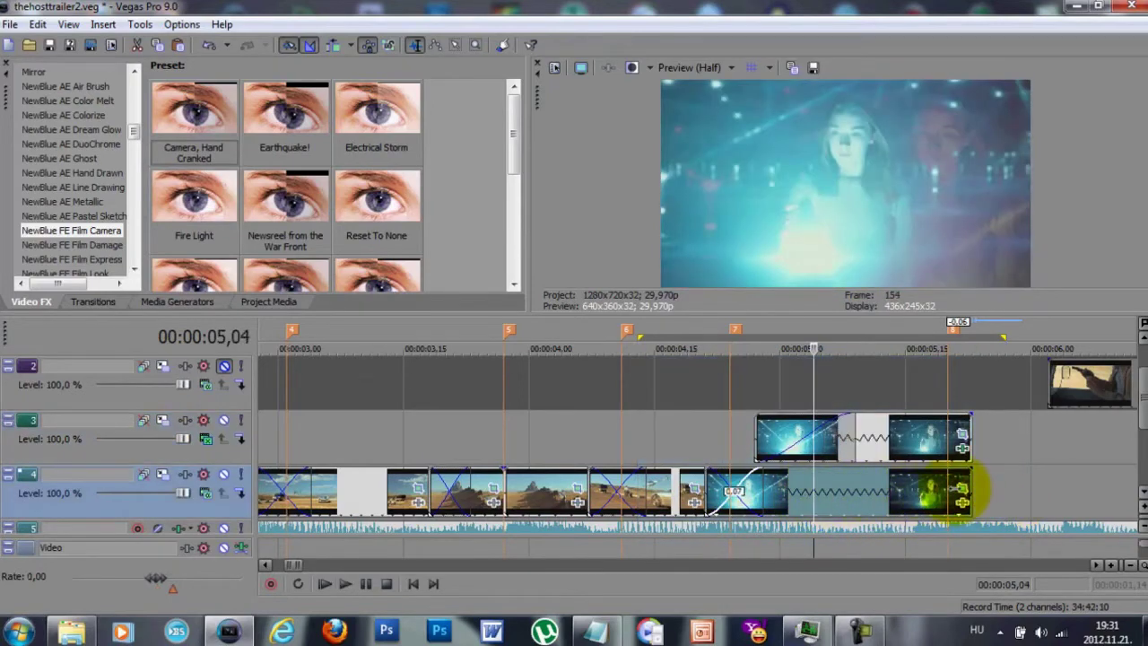
# - Animate the original glowing woman clip's pan/crop: keep the frame at a 00:00:00,07 keyframe and start from 642.2 × 361.3 centred at 628.8, 312.2
pyautogui.click(961, 488)
pyautogui.click(292, 532)
pyautogui.moveTo(300, 532); pyautogui.dragTo(338, 532)
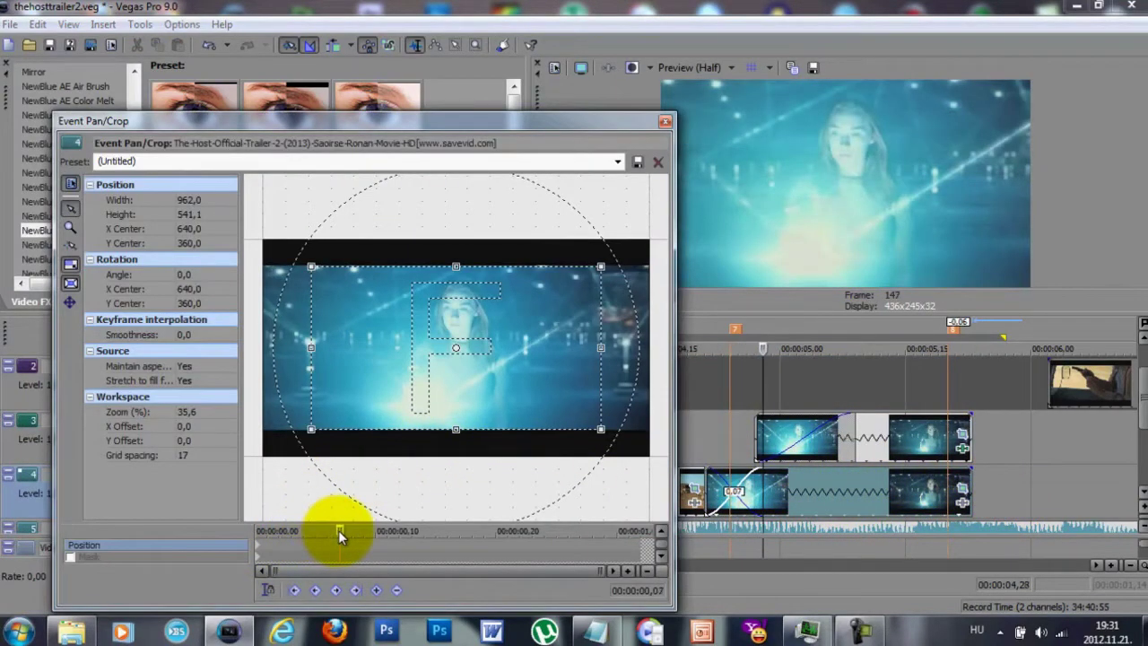
pyautogui.click(376, 589)
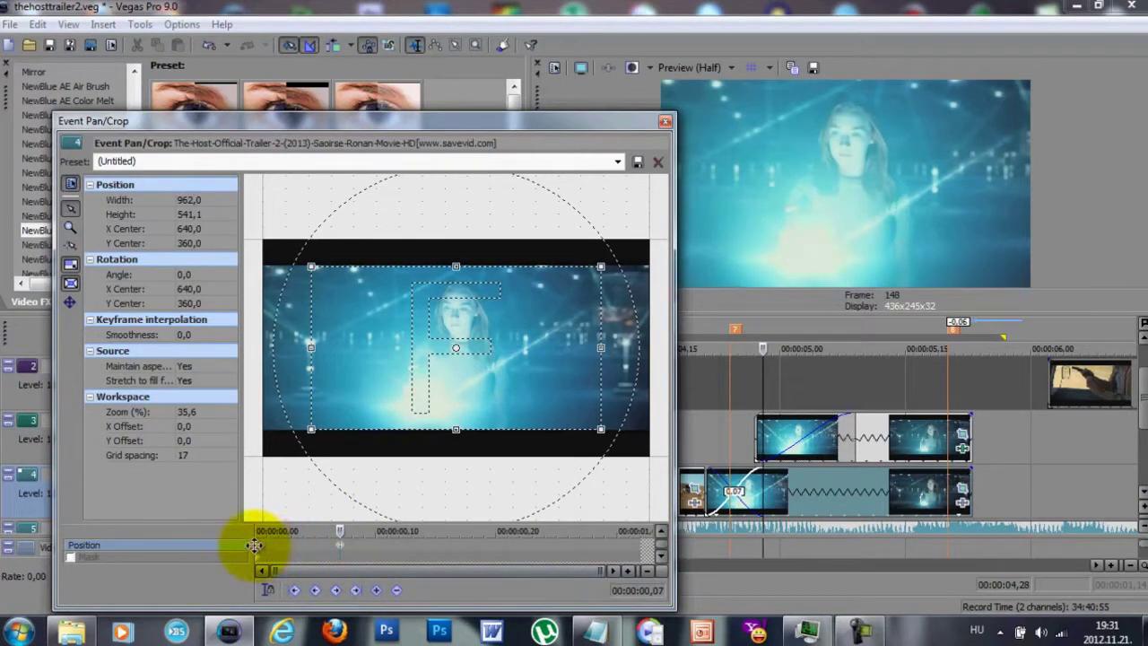
pyautogui.click(256, 544)
pyautogui.moveTo(466, 270); pyautogui.dragTo(461, 295)
pyautogui.moveTo(474, 362); pyautogui.dragTo(472, 352)
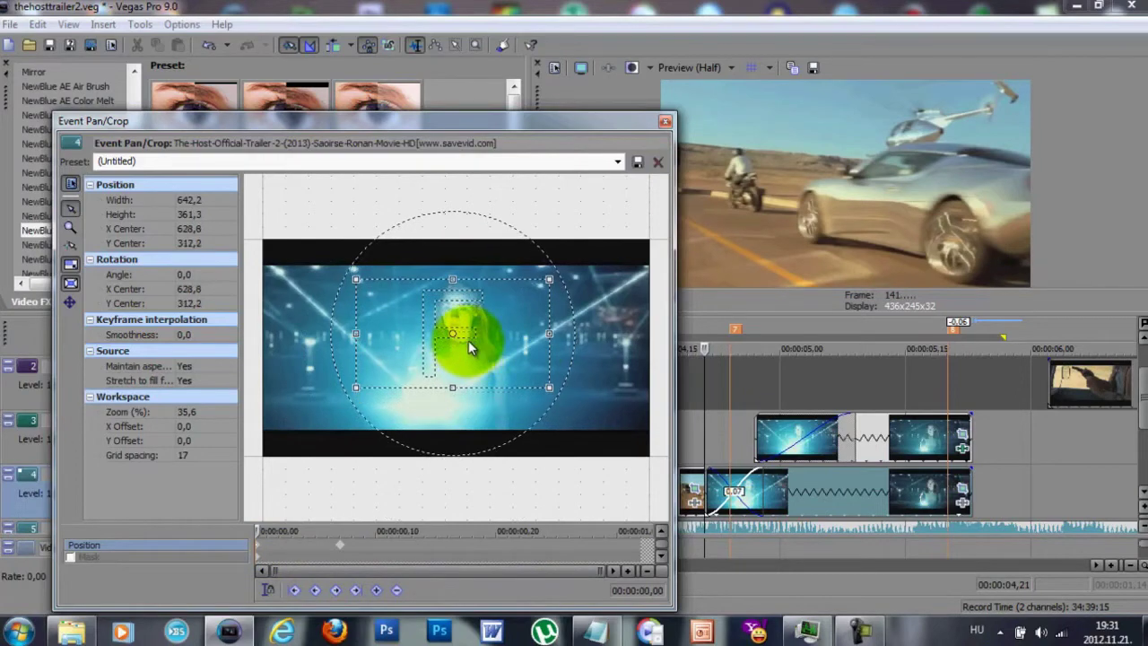
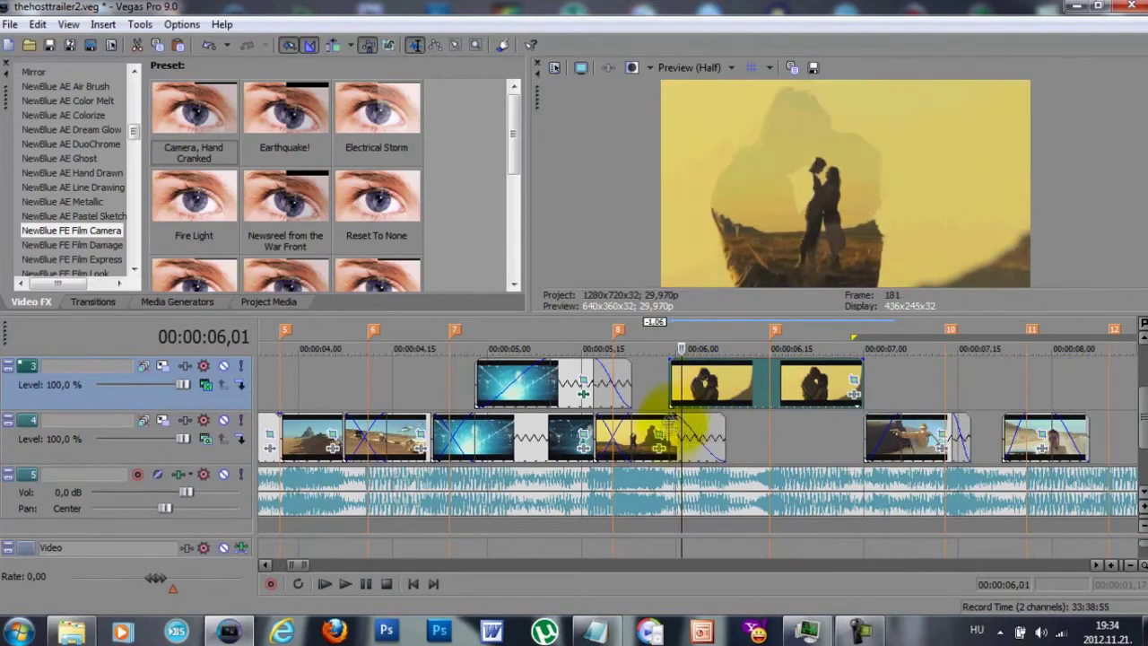
# - Add a fade-in to the embracing couple clip on track 3, shift it 4 frames earlier, and move the kissing clip 1 second 15 frames earlier
pyautogui.moveTo(671, 364); pyautogui.dragTo(728, 375)
pyautogui.moveTo(706, 370); pyautogui.dragTo(723, 384)
pyautogui.click(795, 379)
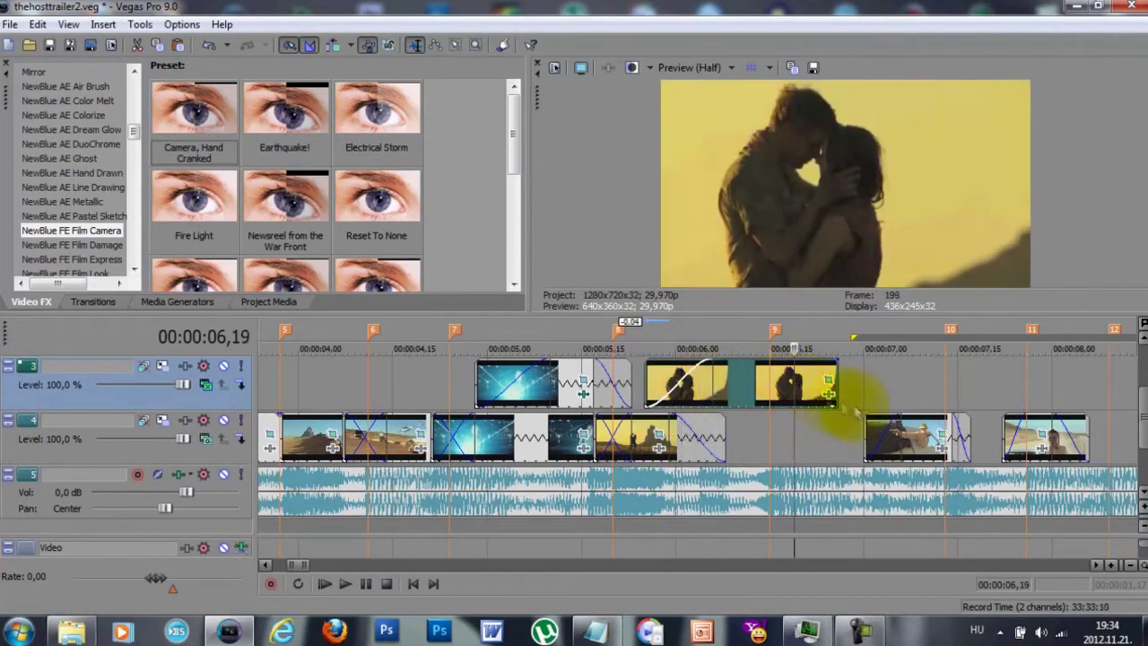
pyautogui.scroll(-2, 794, 381)
pyautogui.moveTo(934, 393); pyautogui.dragTo(808, 392)
# - Play from marker 9, then place the kissing clip on track 3 overlapping the embrace clip's end with a 6-frame crossfade around the marker
pyautogui.click(674, 426)
pyautogui.scroll(2, 675, 429)
pyautogui.press('space')
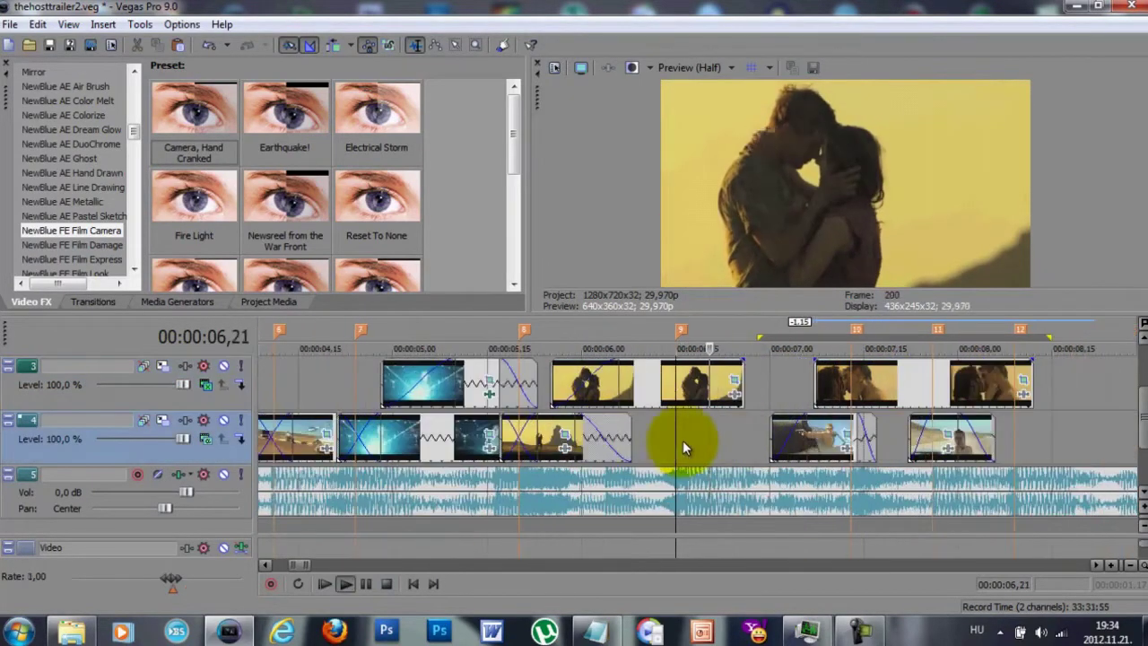
pyautogui.press('space')
pyautogui.moveTo(845, 392); pyautogui.dragTo(691, 390)
pyautogui.click(774, 443)
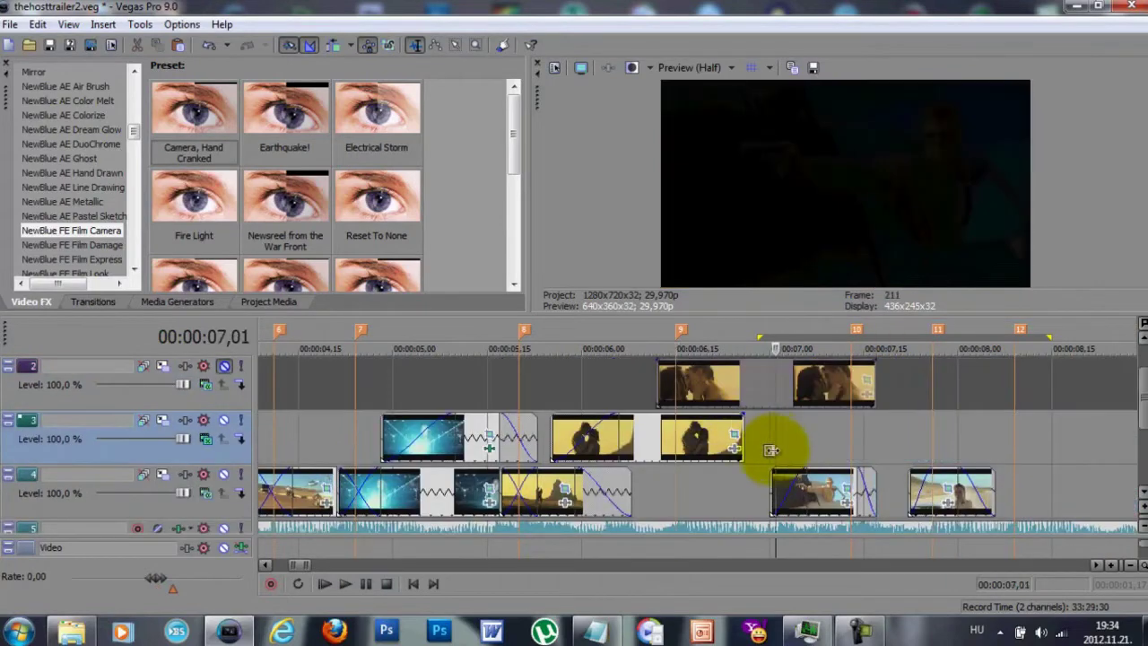
pyautogui.scroll(1, 771, 443)
pyautogui.moveTo(646, 438); pyautogui.dragTo(578, 438)
pyautogui.moveTo(595, 389); pyautogui.dragTo(594, 444)
pyautogui.click(594, 443)
pyautogui.scroll(2, 594, 443)
# - Paste a copy of the embrace clip onto track 2, remove its fade-in and shift it 4 frames later, to just after marker 9
pyautogui.click(531, 432)
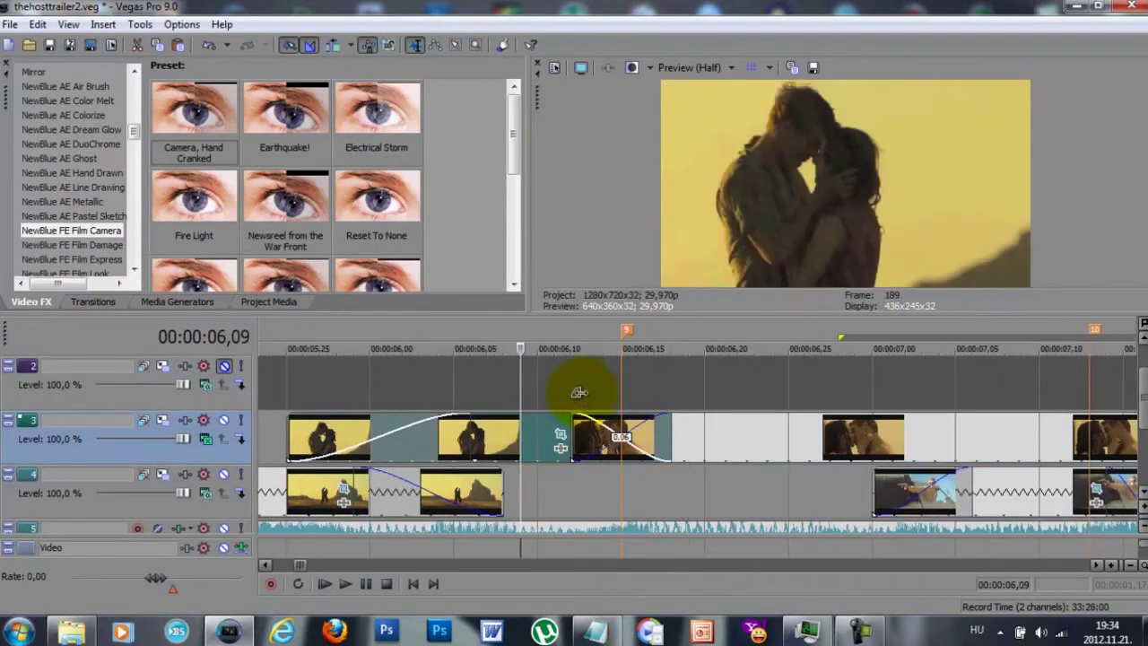
pyautogui.click(576, 385)
pyautogui.hotkey('ctrl', 'v')
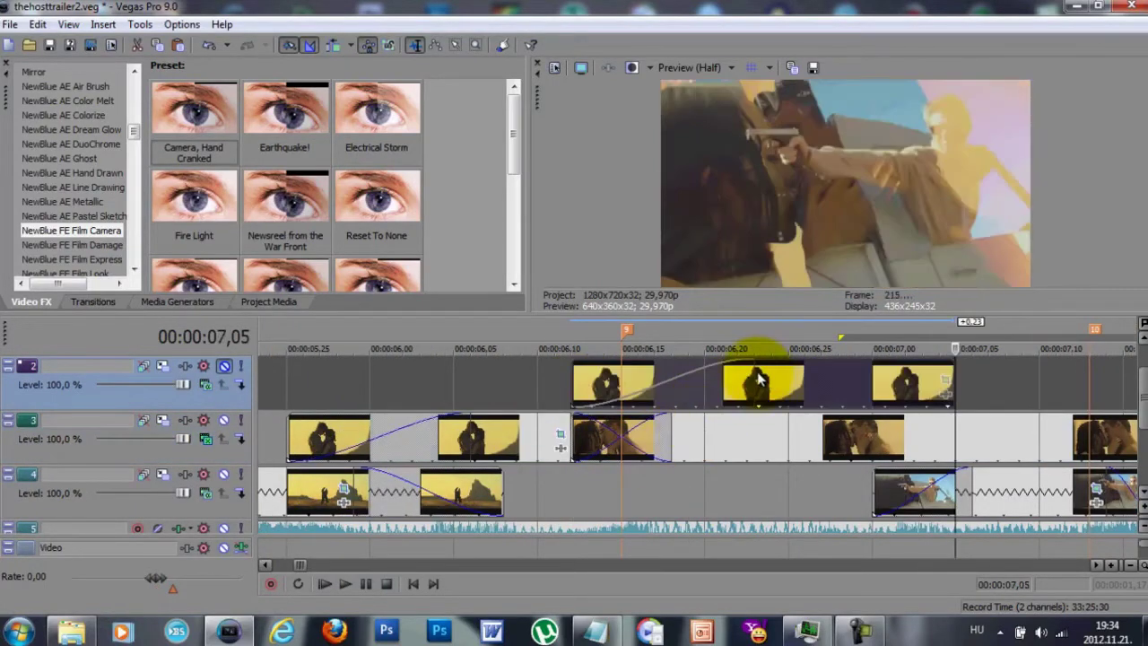
pyautogui.moveTo(755, 369); pyautogui.dragTo(533, 384)
pyautogui.moveTo(704, 383); pyautogui.dragTo(770, 389)
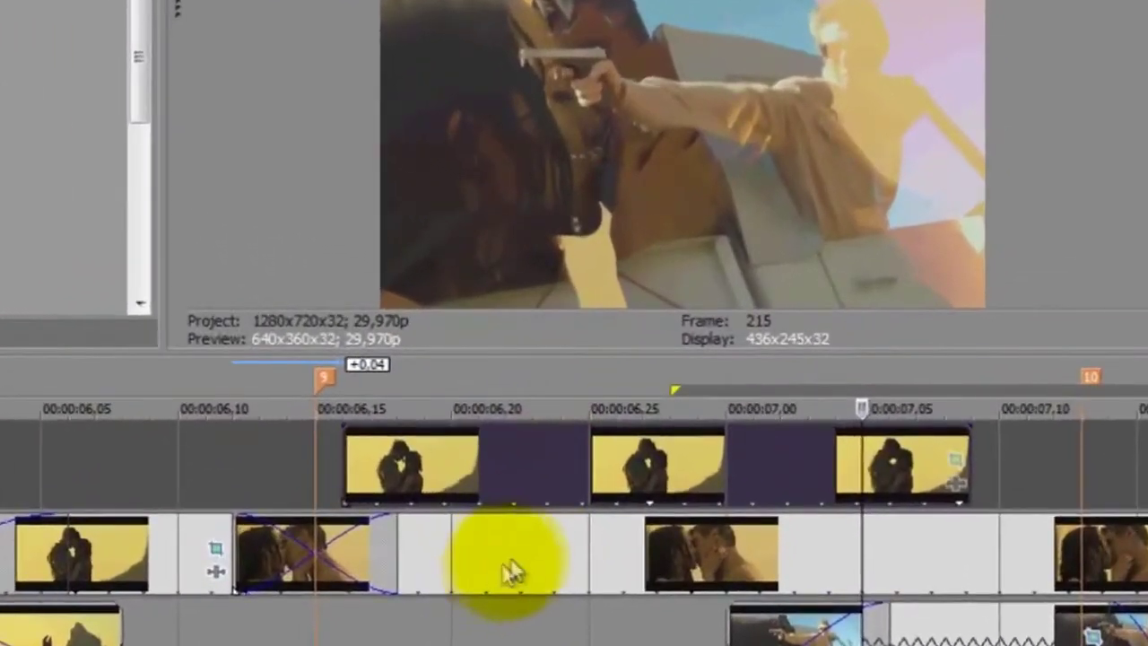
# - Split the kissing clip on track 3 into short pieces of about four to six frames between markers 9 and 10
pyautogui.moveTo(511, 572); pyautogui.dragTo(801, 557)
pyautogui.click(802, 548)
pyautogui.press('s')
pyautogui.click(938, 547)
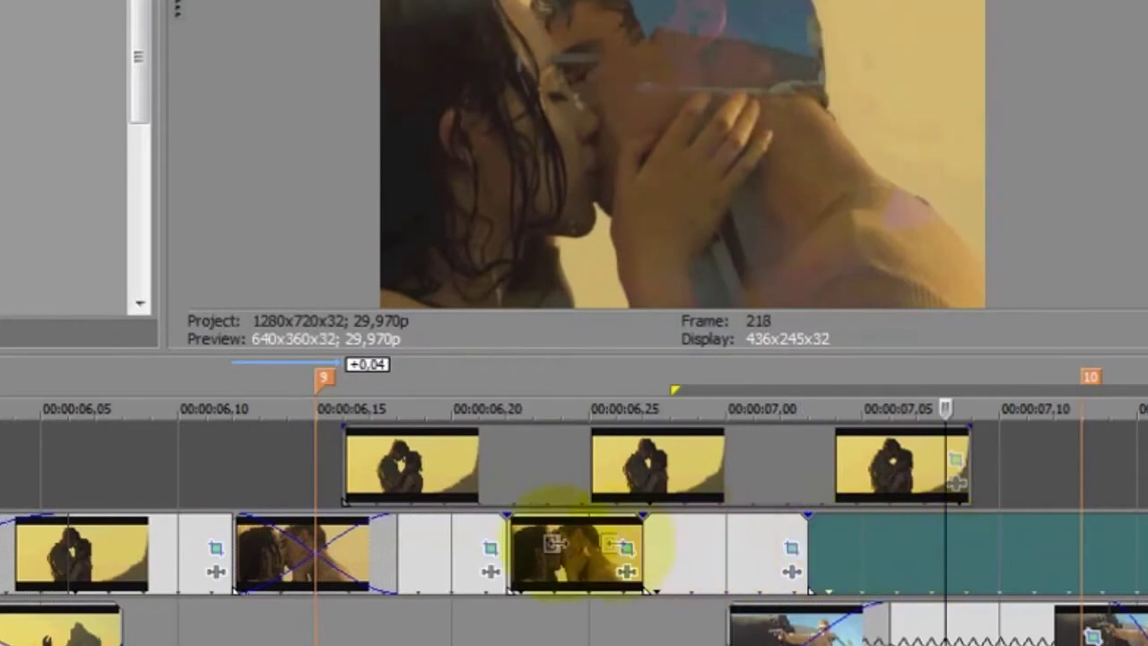
pyautogui.press('s')
pyautogui.click(420, 546)
pyautogui.click(420, 543)
pyautogui.press('s')
# - Replace the short kissing piece after marker 9 with a short embrace piece crossfaded into its neighbours, extending the preceding piece by one frame
pyautogui.press('Delete')
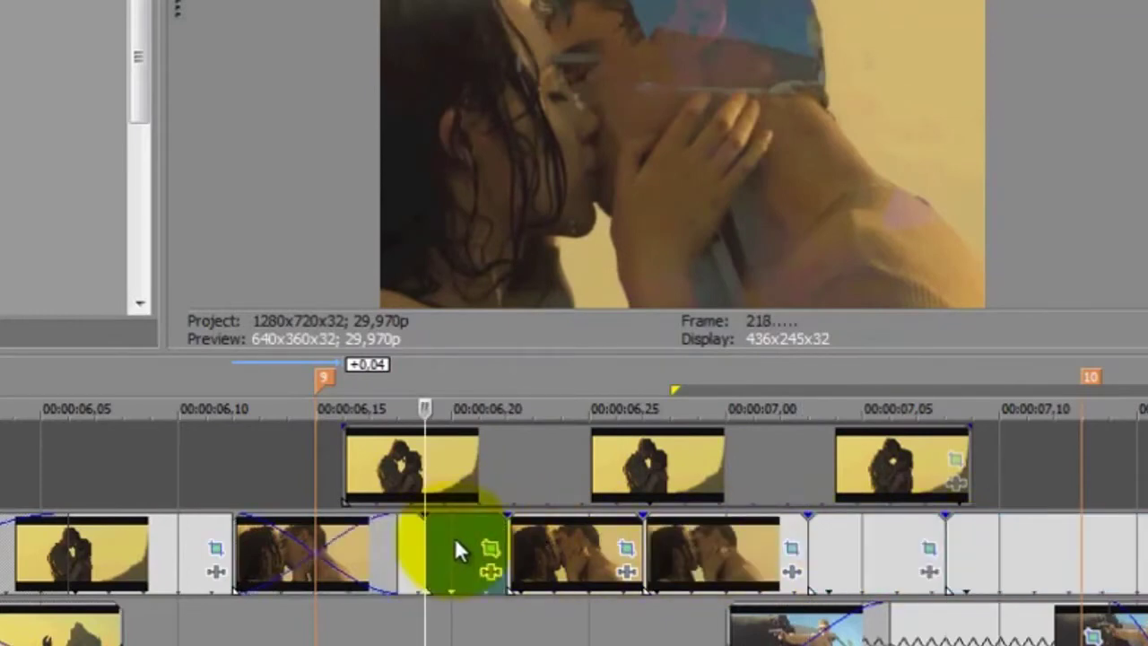
pyautogui.click(452, 538)
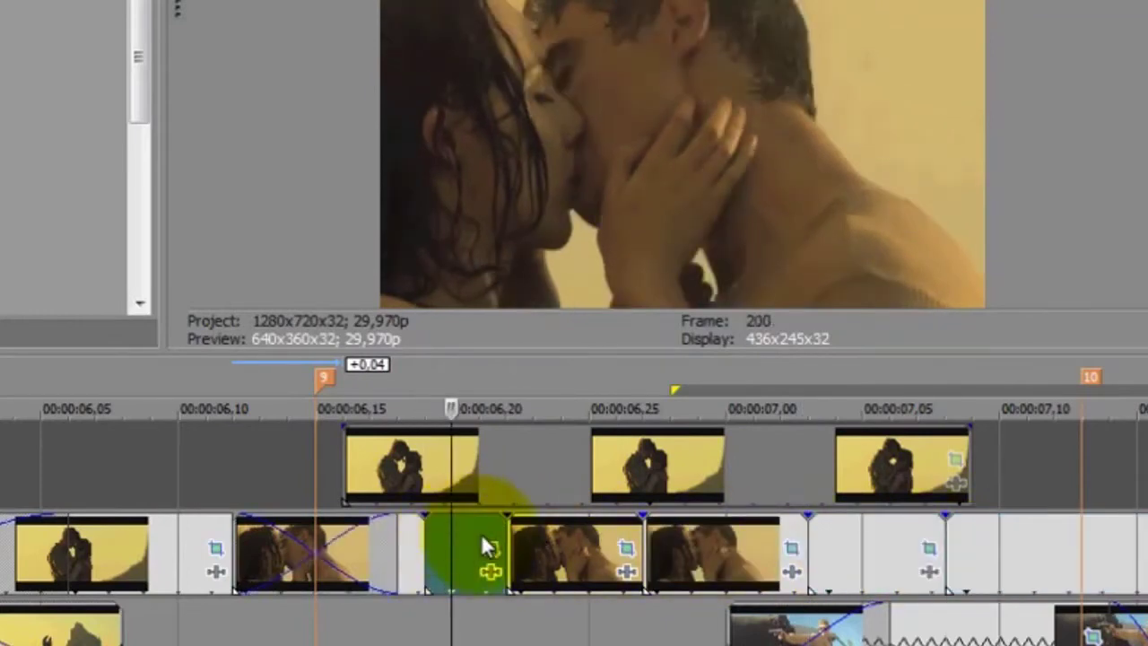
pyautogui.moveTo(480, 545); pyautogui.dragTo(436, 543)
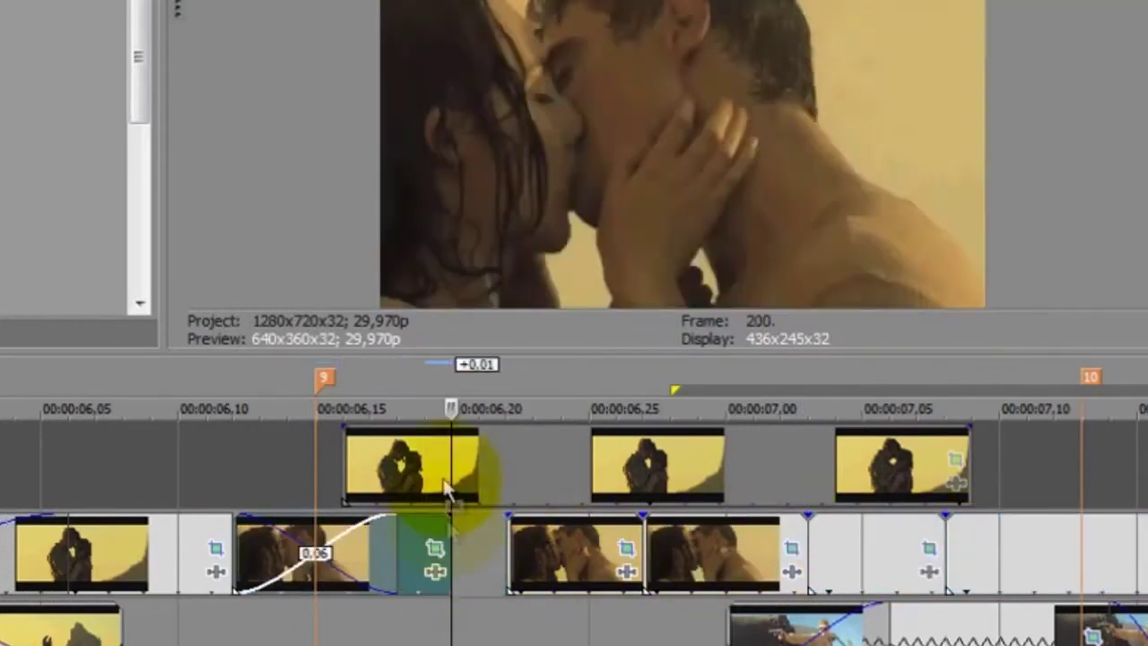
pyautogui.moveTo(493, 474); pyautogui.dragTo(593, 544)
pyautogui.click(550, 464)
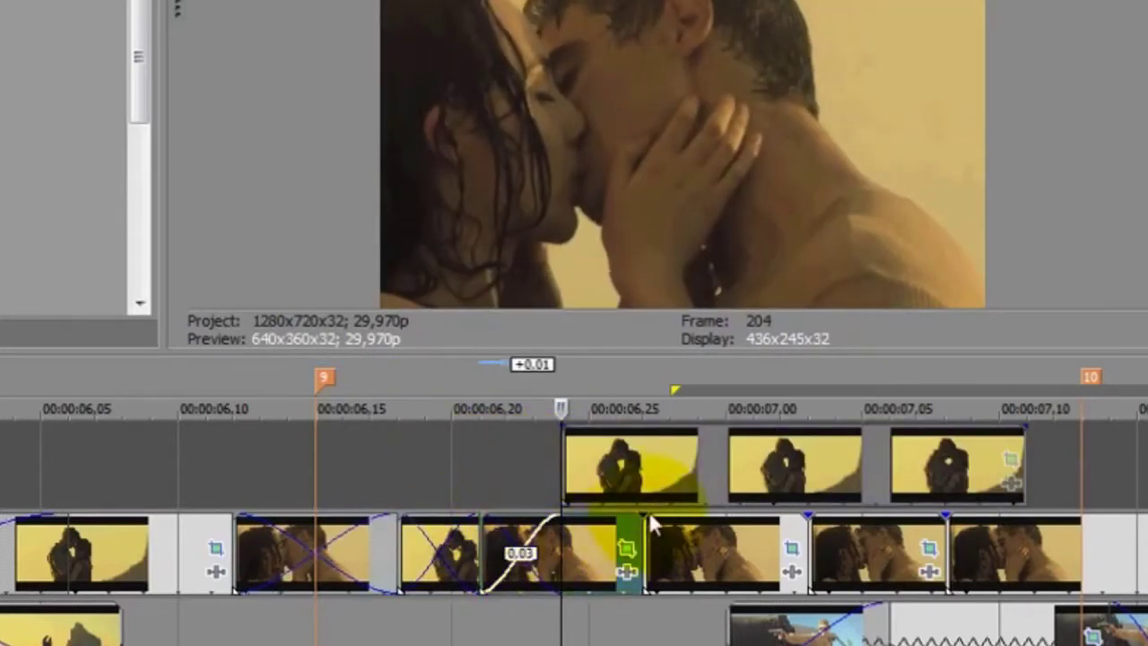
# - Split further short pieces off the embrace copy on track 2 and alternate them with the kissing pieces on track 3 using short crossfades
pyautogui.click(669, 480)
pyautogui.press('s')
pyautogui.moveTo(626, 493); pyautogui.dragTo(618, 542)
pyautogui.moveTo(685, 489); pyautogui.dragTo(820, 488)
pyautogui.moveTo(772, 518); pyautogui.dragTo(989, 471)
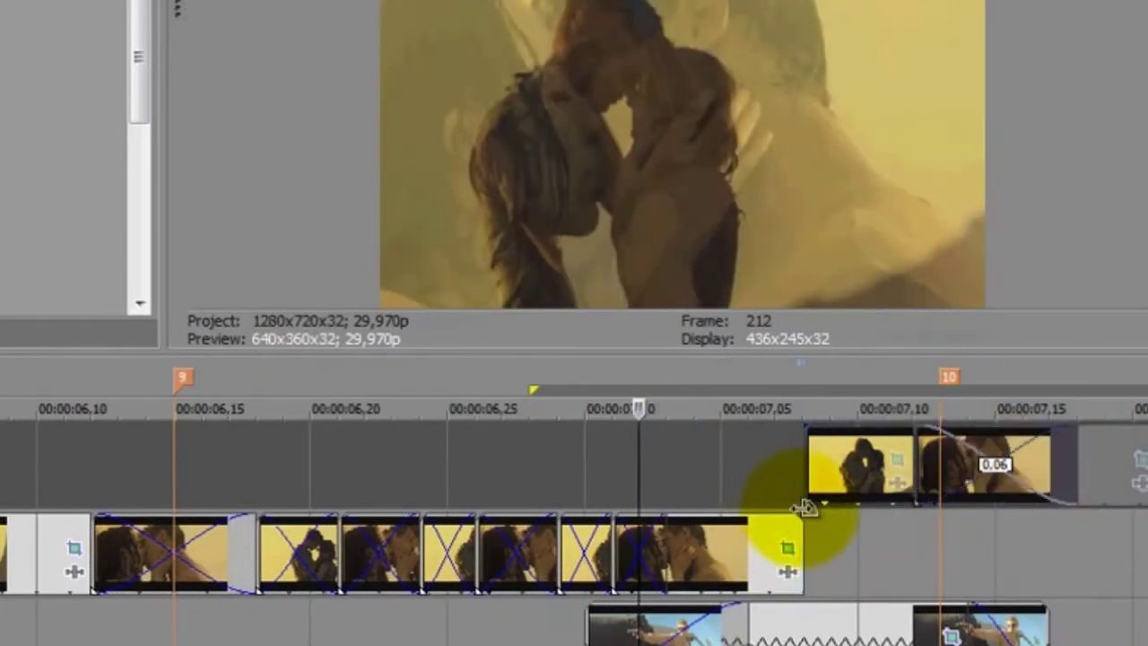
# - Give the last kissing piece on track 3 a long fade-out and play back the stretch from 00:00:05,13 to 00:00:08,09
pyautogui.click(830, 521)
pyautogui.moveTo(802, 519); pyautogui.dragTo(666, 548)
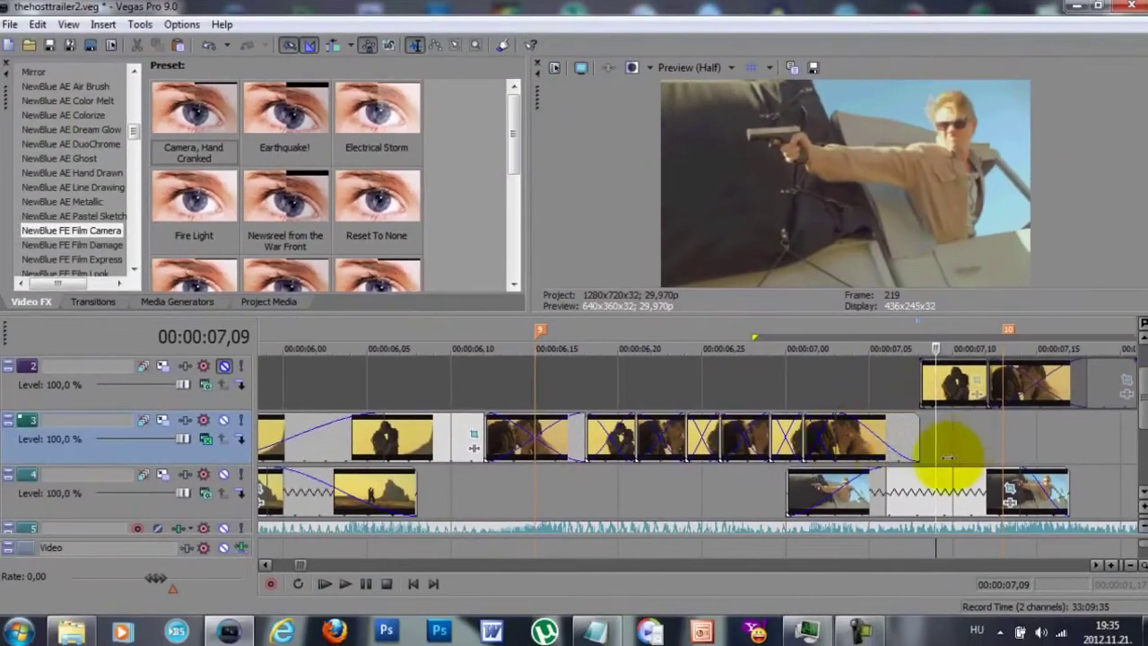
pyautogui.scroll(-3, 948, 456)
pyautogui.moveTo(338, 395); pyautogui.dragTo(876, 507)
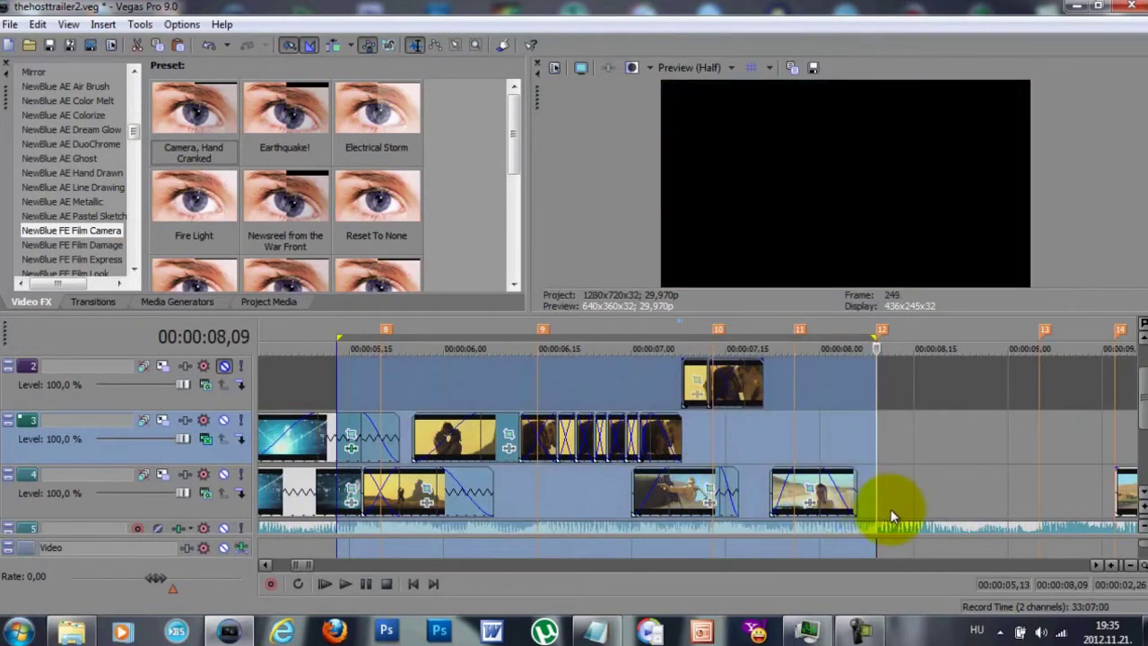
pyautogui.press('space')
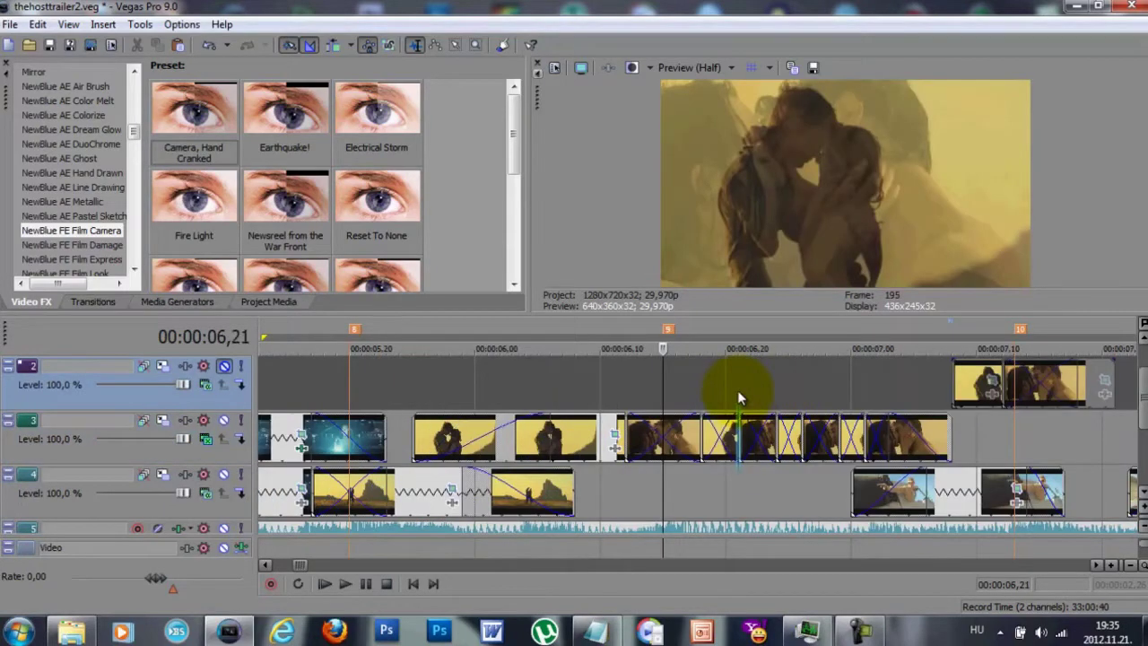
# - Set the pan/crop frame of the short kissing piece at 00:00:06,24 to 802.1 × 451.2, centred at 446.1, 360.0
pyautogui.scroll(3, 738, 389)
pyautogui.click(794, 399)
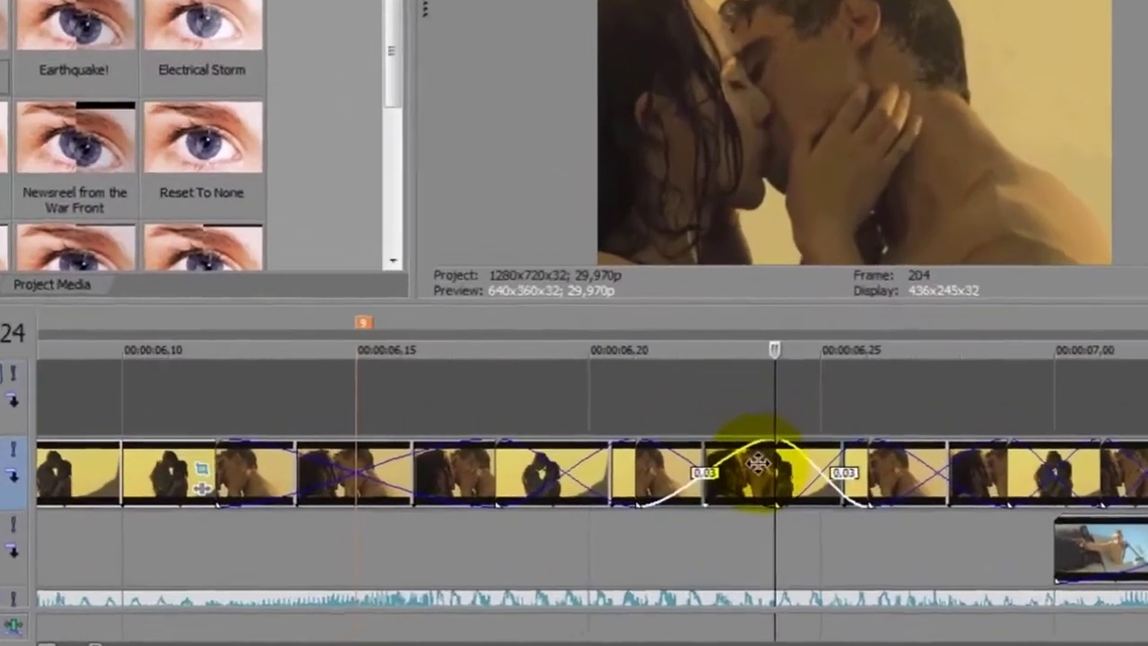
pyautogui.rightClick(769, 443)
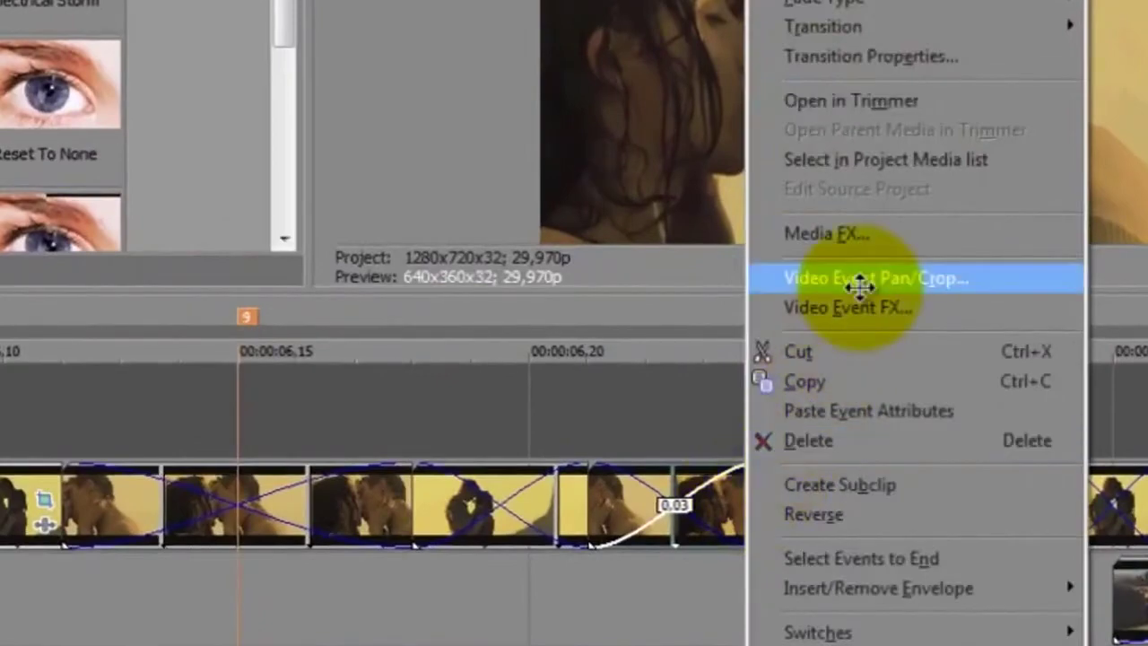
pyautogui.click(859, 280)
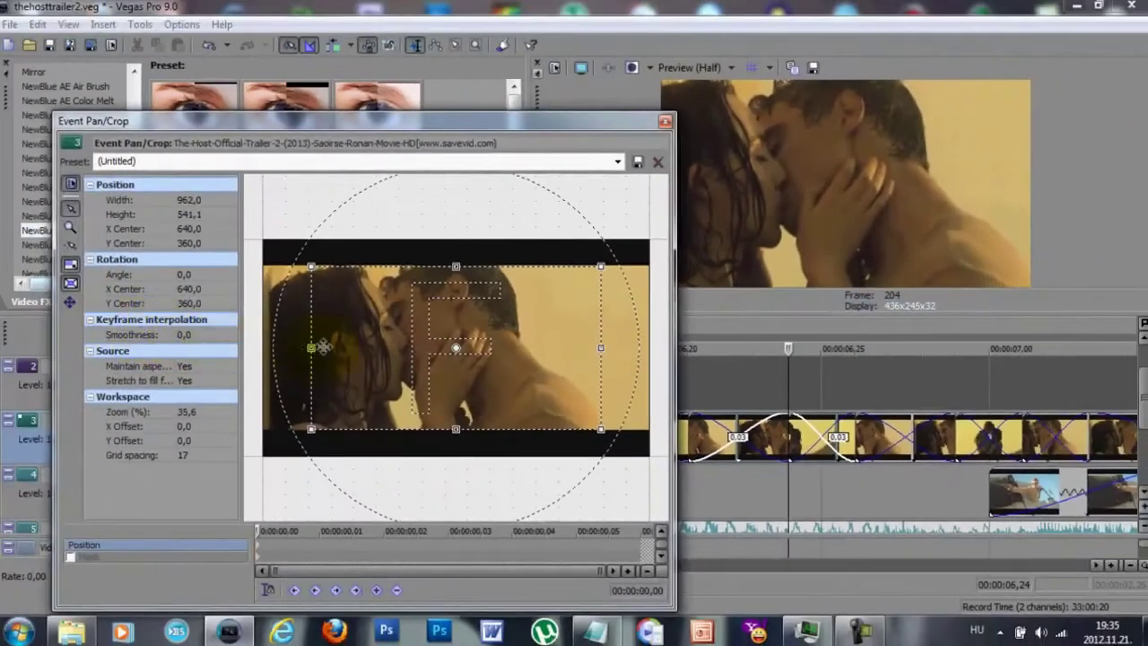
pyautogui.moveTo(380, 428); pyautogui.dragTo(385, 422)
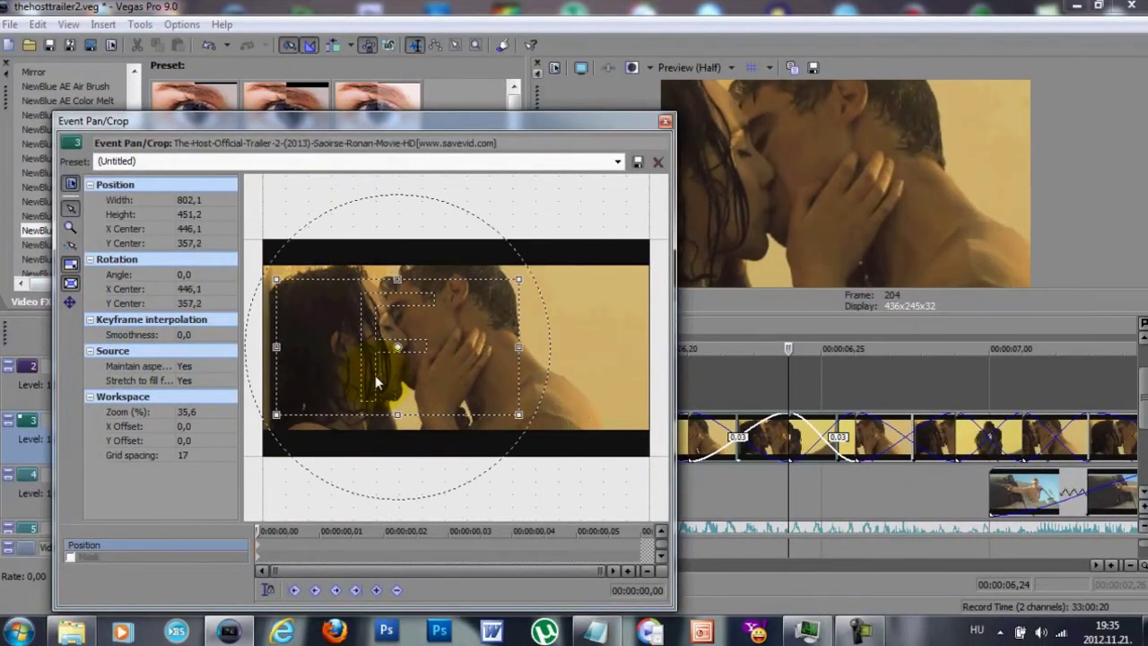
pyautogui.moveTo(376, 382); pyautogui.dragTo(376, 383)
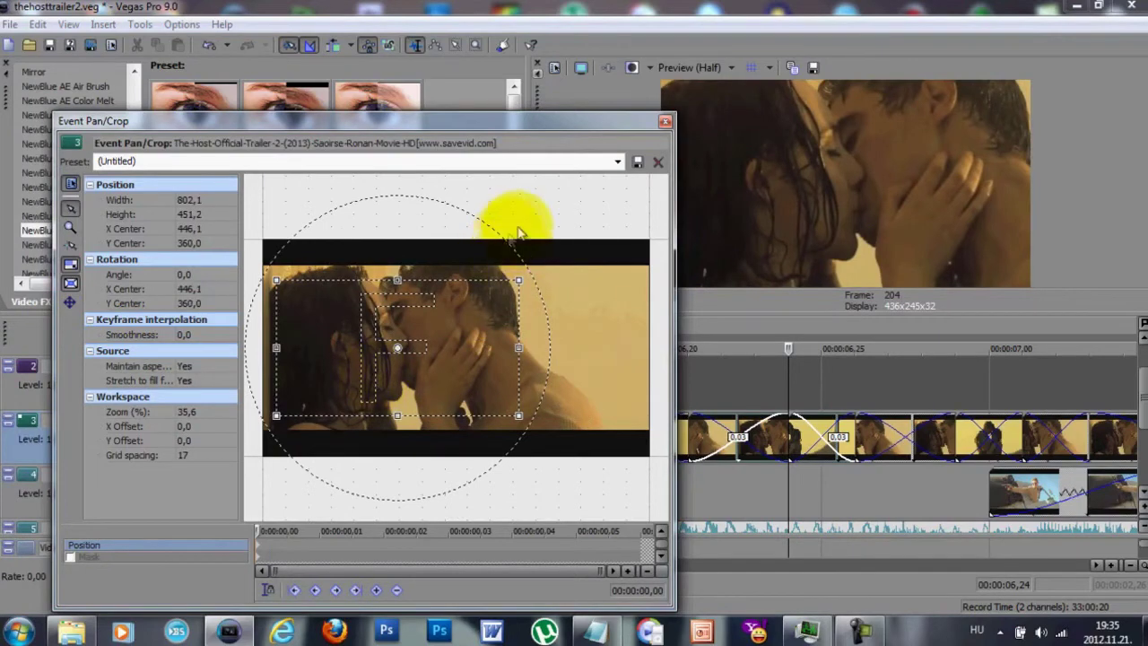
pyautogui.click(666, 121)
# - Set the pan/crop frame of the short embrace piece at 00:00:06,20 to 662.2 × 372.5, centred at 479.8, 343.1
pyautogui.click(654, 430)
pyautogui.rightClick(656, 432)
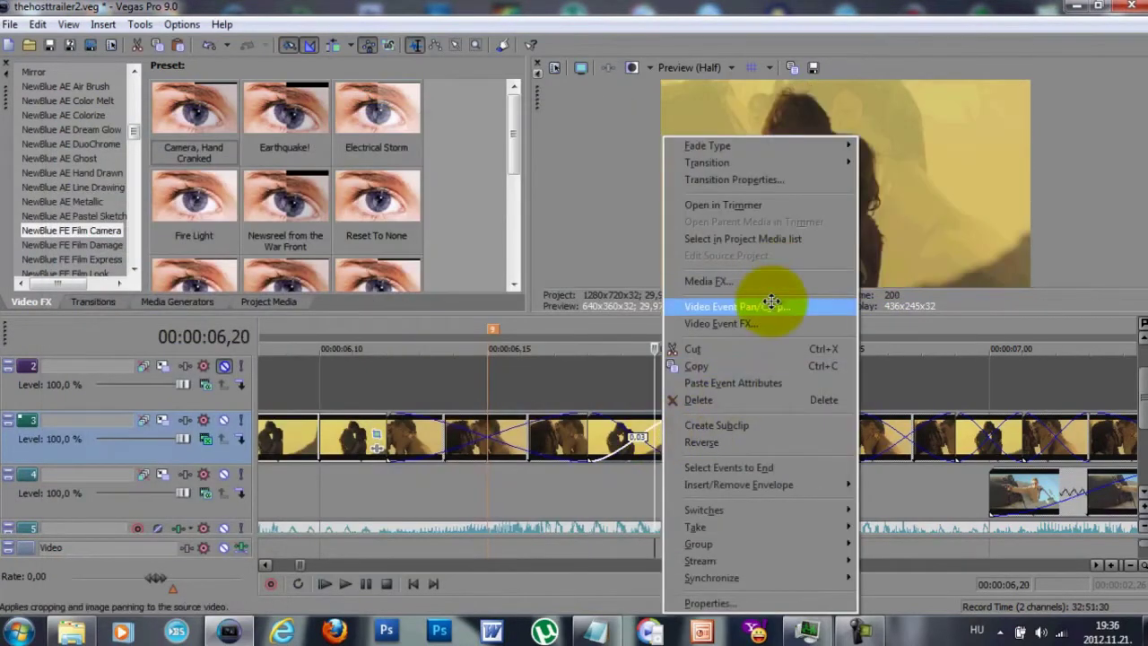
pyautogui.click(770, 304)
pyautogui.moveTo(505, 267); pyautogui.dragTo(441, 362)
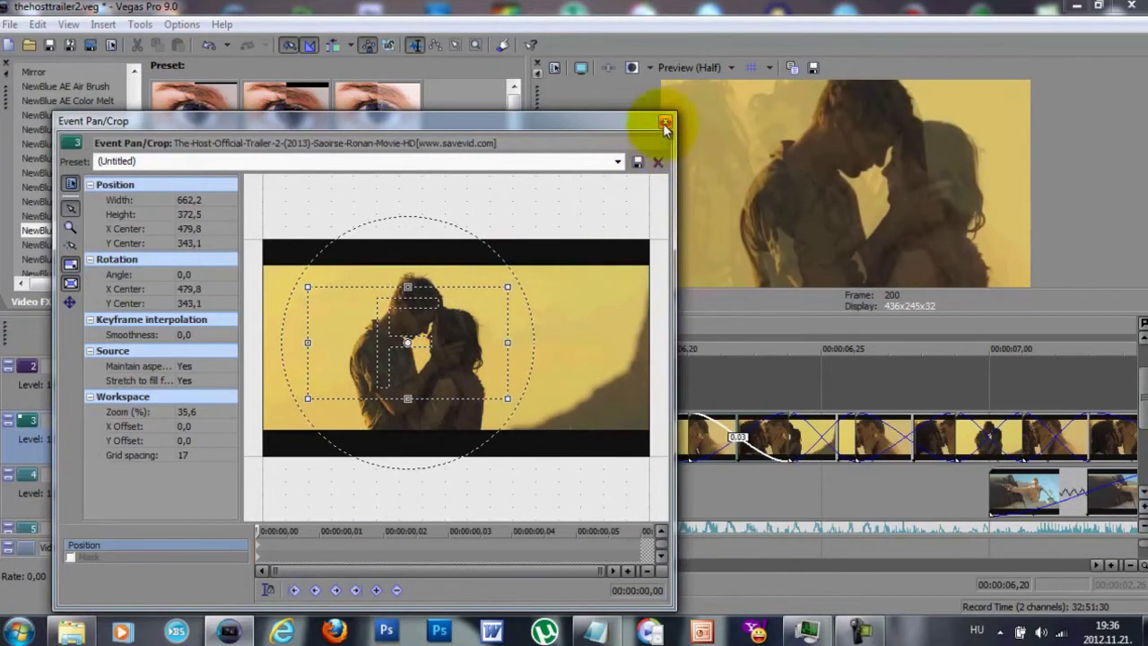
pyautogui.click(665, 122)
# - Set the pan/crop of the short kissing piece at 00:00:06,28 to 552.3 × 310.7, centred at 516.3, 354.4 and rotated -16.5 degrees
pyautogui.moveTo(682, 486); pyautogui.dragTo(914, 471)
pyautogui.rightClick(935, 437)
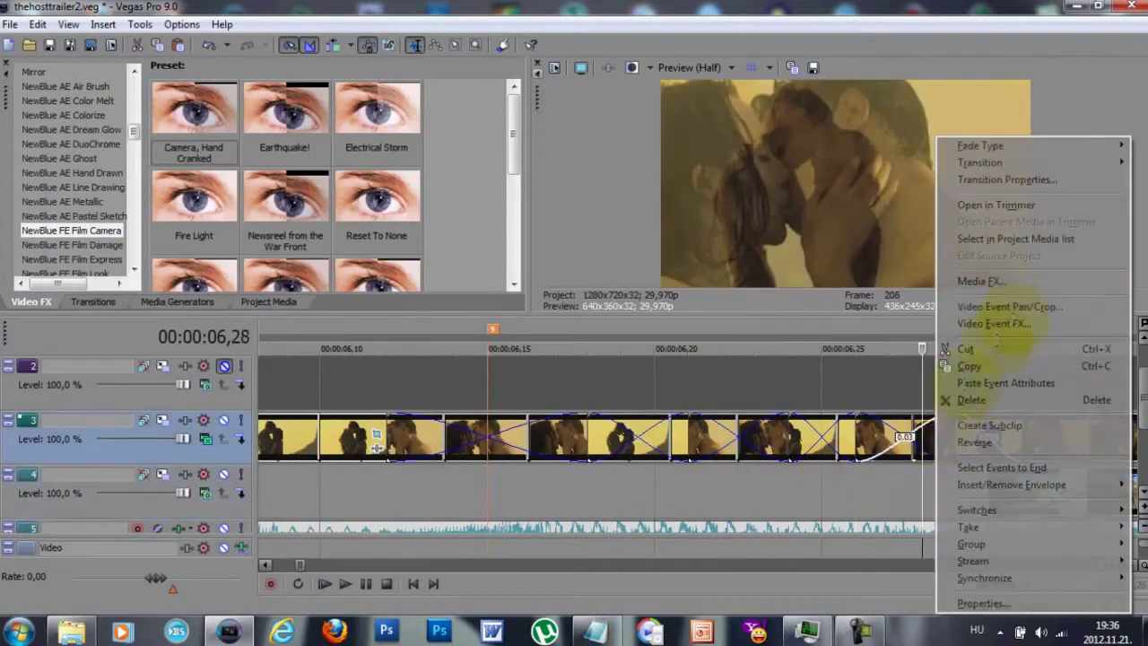
pyautogui.click(1013, 308)
pyautogui.moveTo(492, 429); pyautogui.dragTo(489, 395)
pyautogui.moveTo(483, 376); pyautogui.dragTo(463, 382)
pyautogui.moveTo(539, 351); pyautogui.dragTo(534, 322)
pyautogui.moveTo(445, 357); pyautogui.dragTo(430, 351)
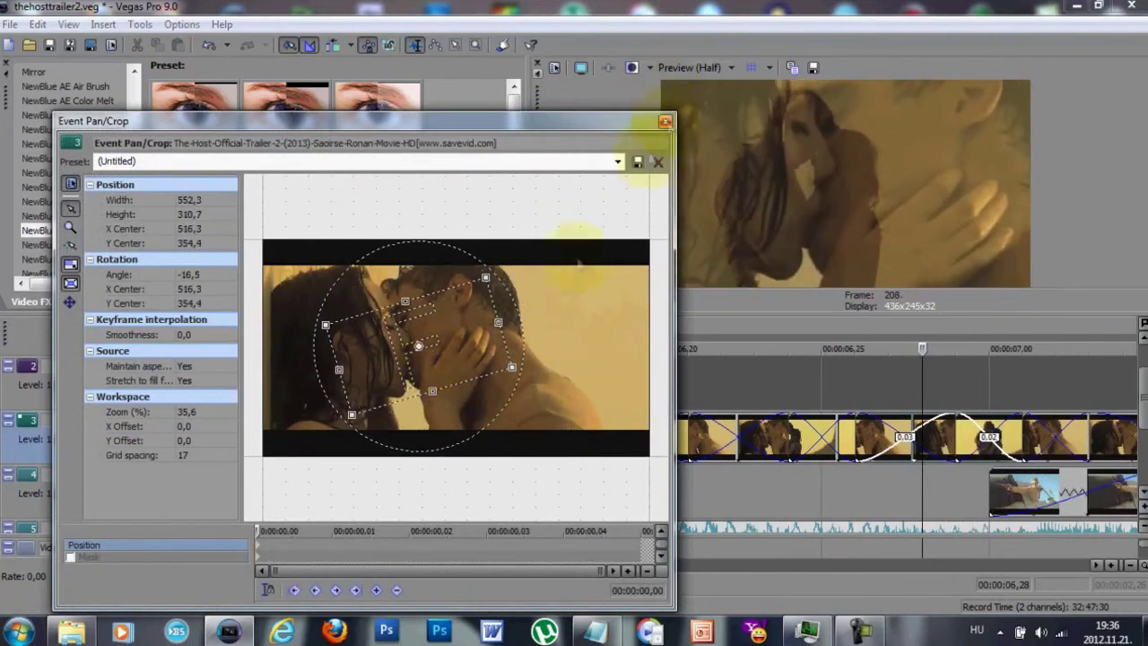
pyautogui.click(666, 122)
# - Open the pan/crop settings of the next short piece on track 3, near 00:00:07,00
pyautogui.click(1011, 388)
pyautogui.rightClick(1028, 435)
pyautogui.click(1048, 305)
pyautogui.click(1048, 301)
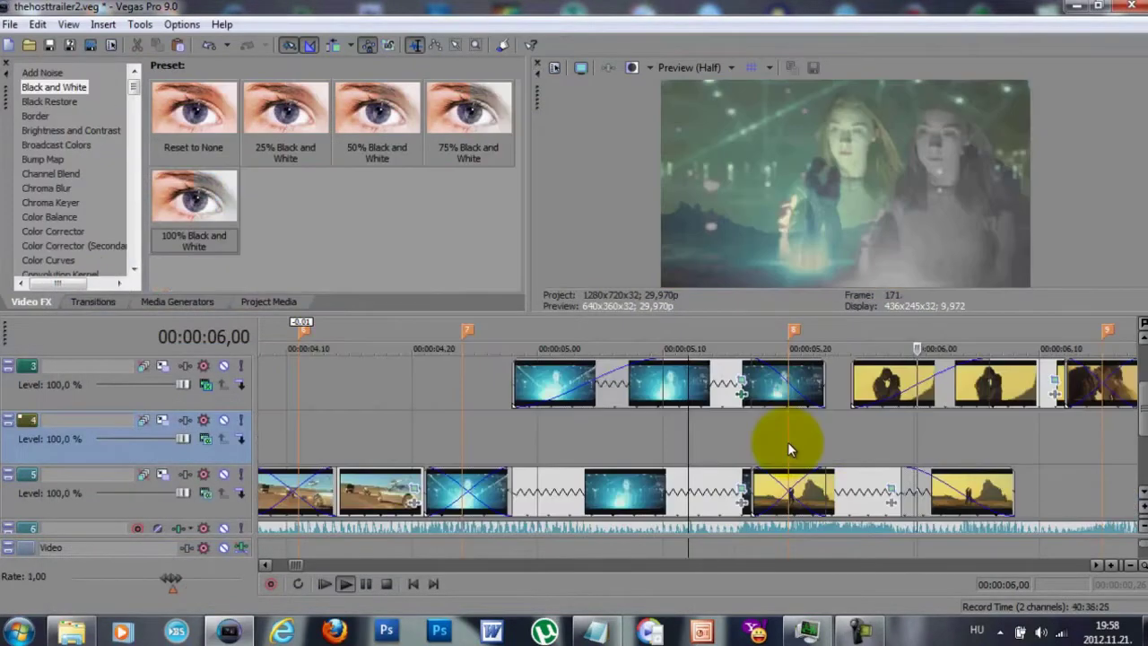
# - Apply the NewBlue MB Shake transition preset fdbdfgbd to the end of the glowing blue clip on track 3 near 00:00:05,20
pyautogui.click(788, 441)
pyautogui.click(790, 441)
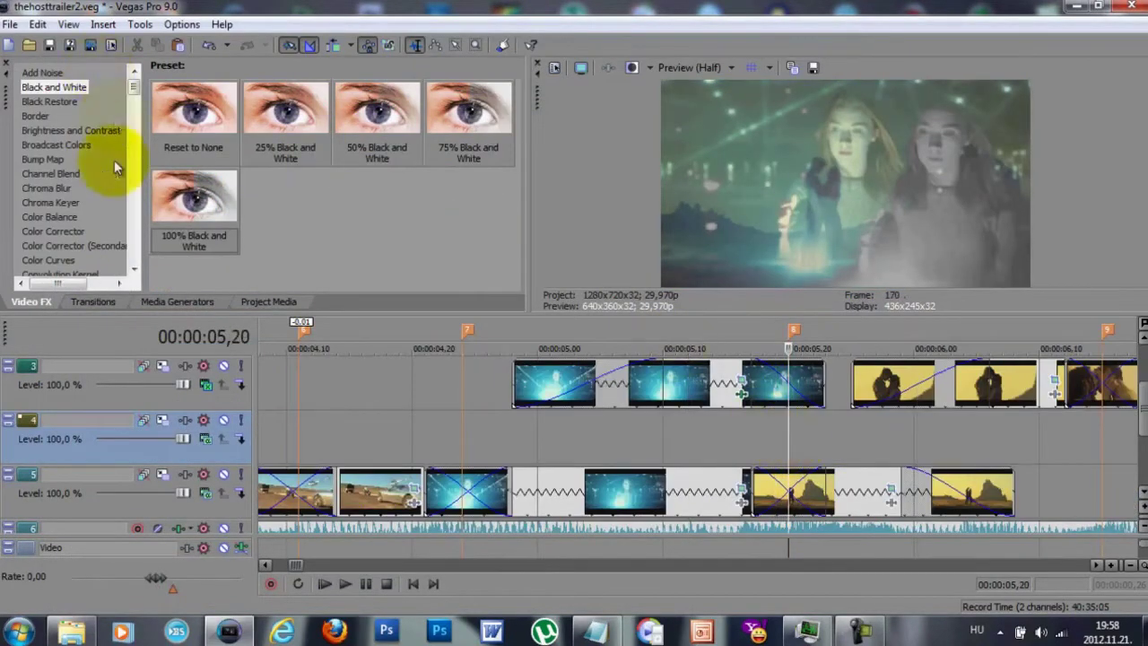
pyautogui.click(76, 299)
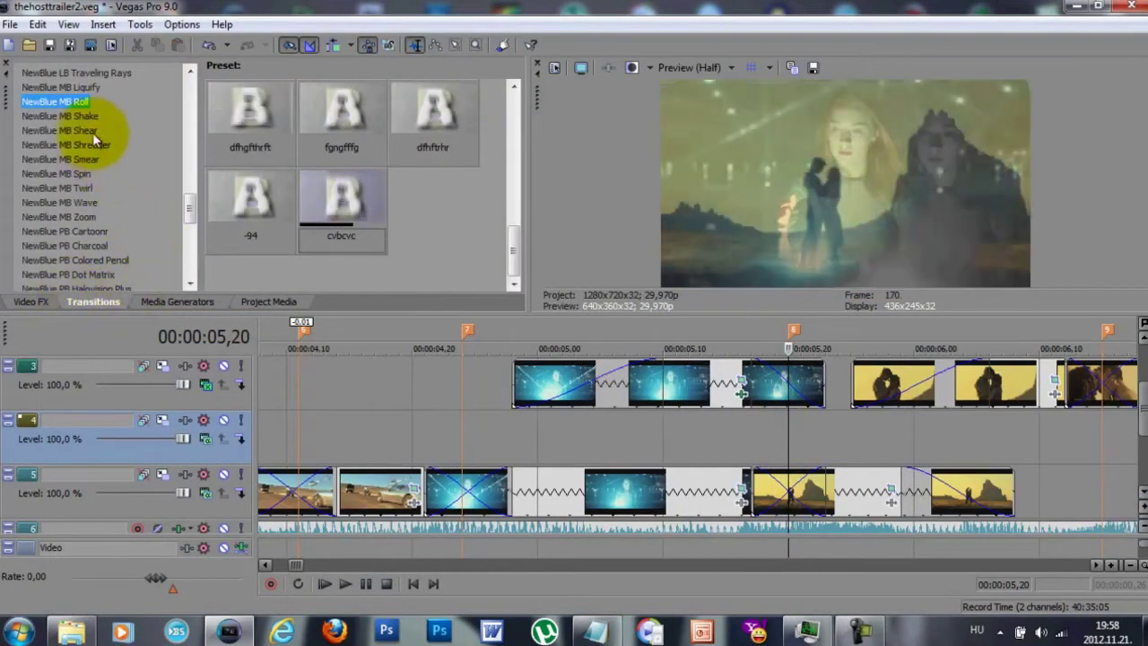
pyautogui.click(87, 131)
pyautogui.click(88, 116)
pyautogui.scroll(-5, 289, 184)
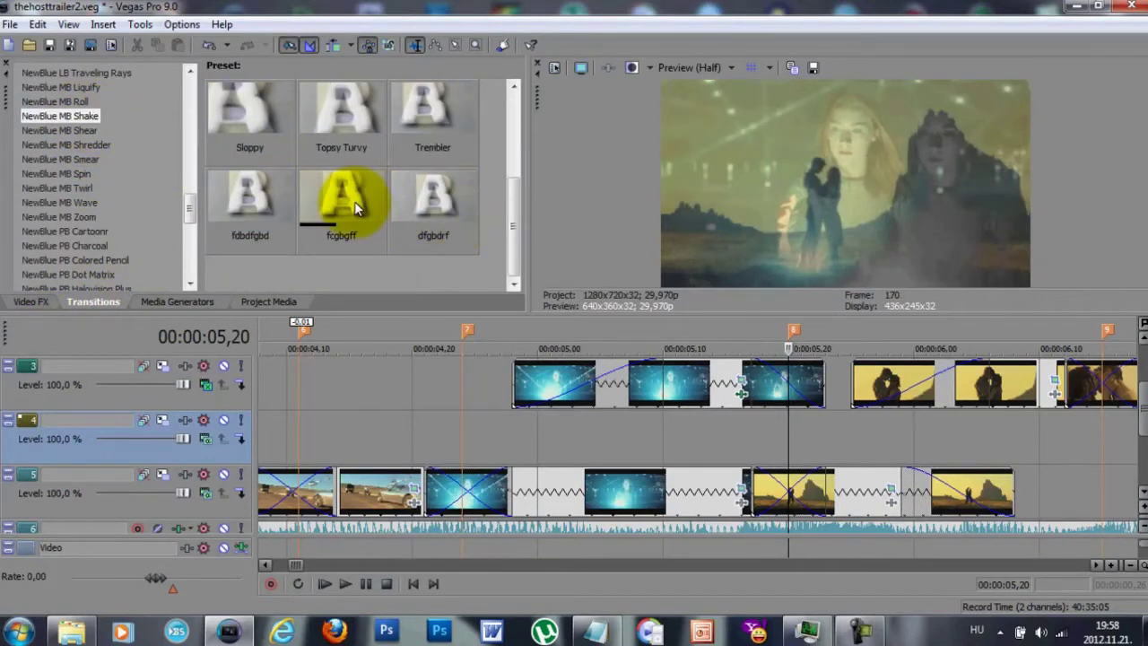
pyautogui.moveTo(255, 186); pyautogui.dragTo(774, 389)
pyautogui.click(508, 120)
# - Apply the fdbdfgbd Shake preset to the start of the desert couple clip on track 5 near 00:00:05,20 and play the section
pyautogui.moveTo(255, 188); pyautogui.dragTo(787, 475)
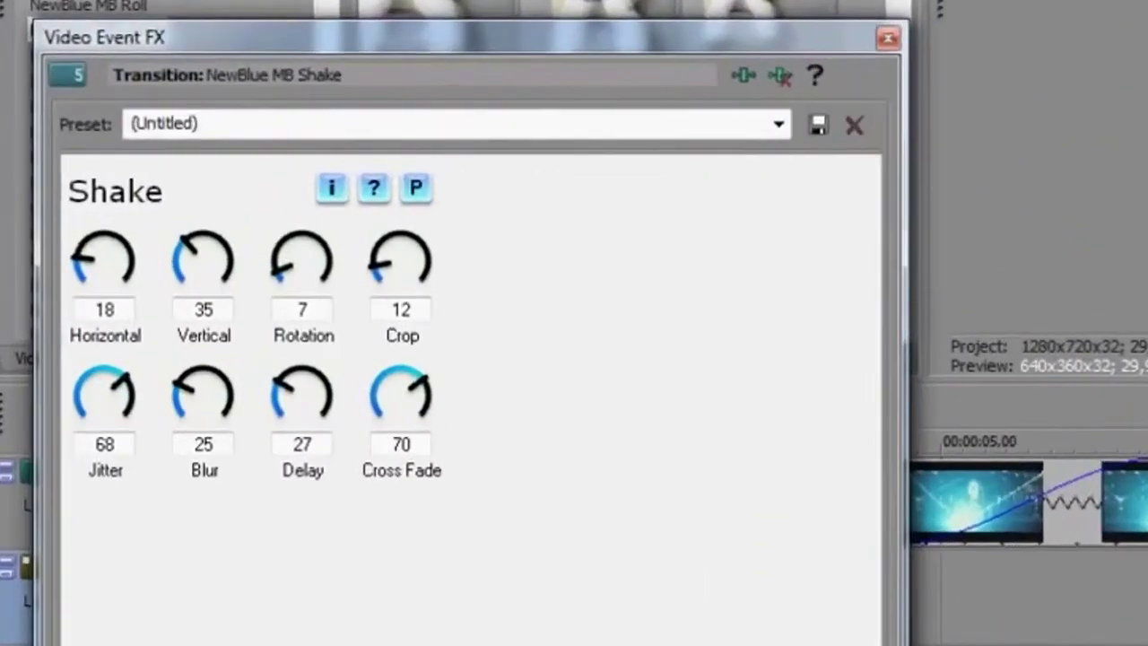
pyautogui.click(887, 37)
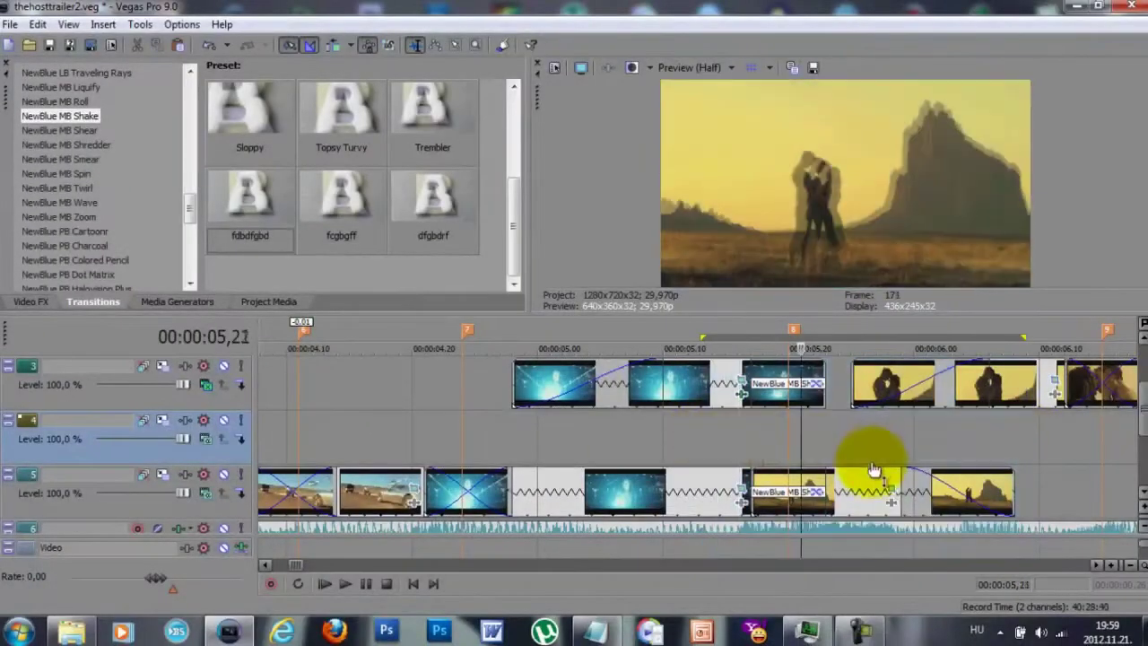
pyautogui.press('space')
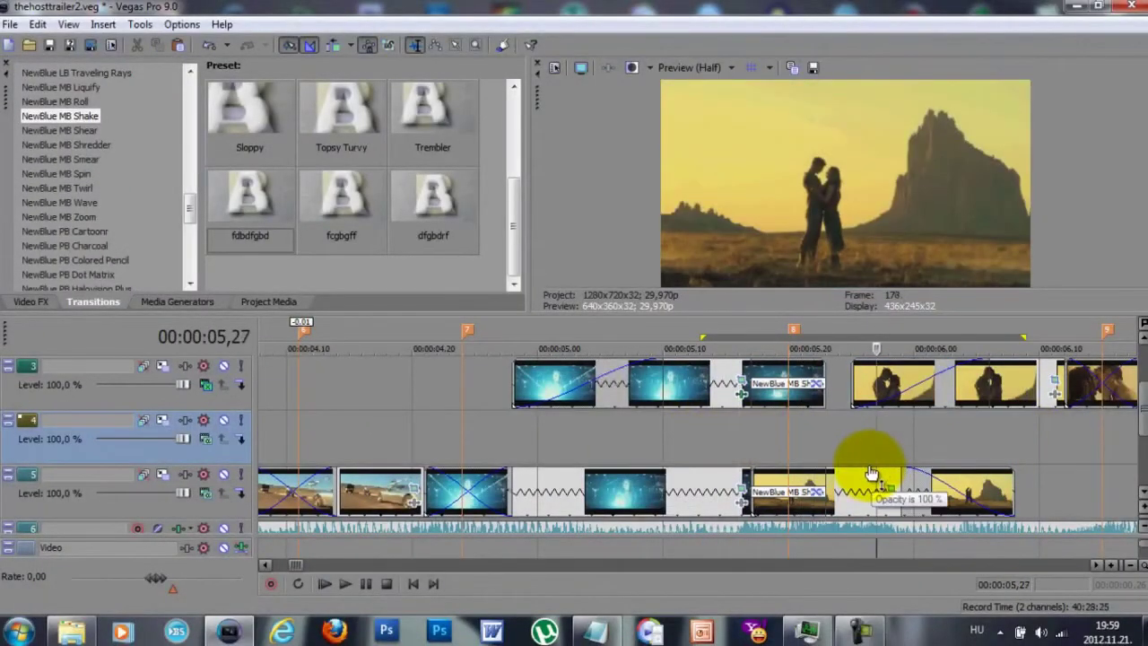
pyautogui.doubleClick(869, 465)
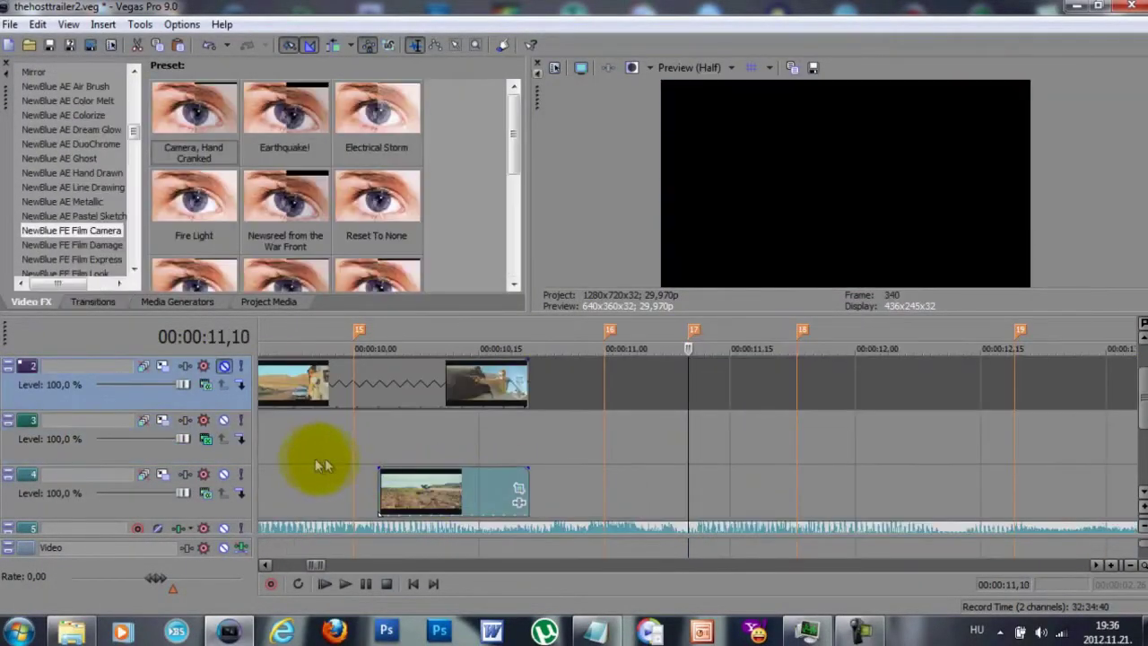
# - Move the car-crash clip on track 4 to directly follow the previous clip at 00:00:08,06 and give it a fade-out
pyautogui.moveTo(425, 484); pyautogui.dragTo(717, 484)
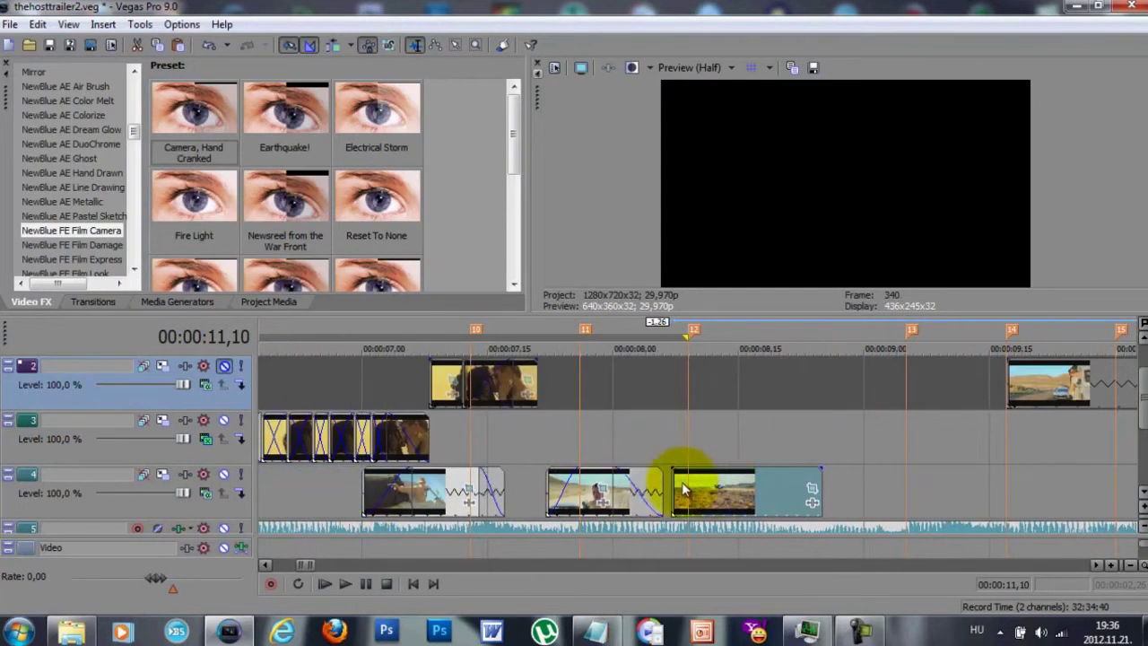
pyautogui.click(681, 484)
pyautogui.scroll(2, 682, 484)
pyautogui.moveTo(639, 469); pyautogui.dragTo(795, 481)
pyautogui.click(837, 487)
pyautogui.scroll(-2, 836, 487)
# - Place a copy of the car-crash clip on track 3 at 00:00:08,24 and reverse it
pyautogui.moveTo(729, 459); pyautogui.dragTo(787, 438)
pyautogui.rightClick(787, 438)
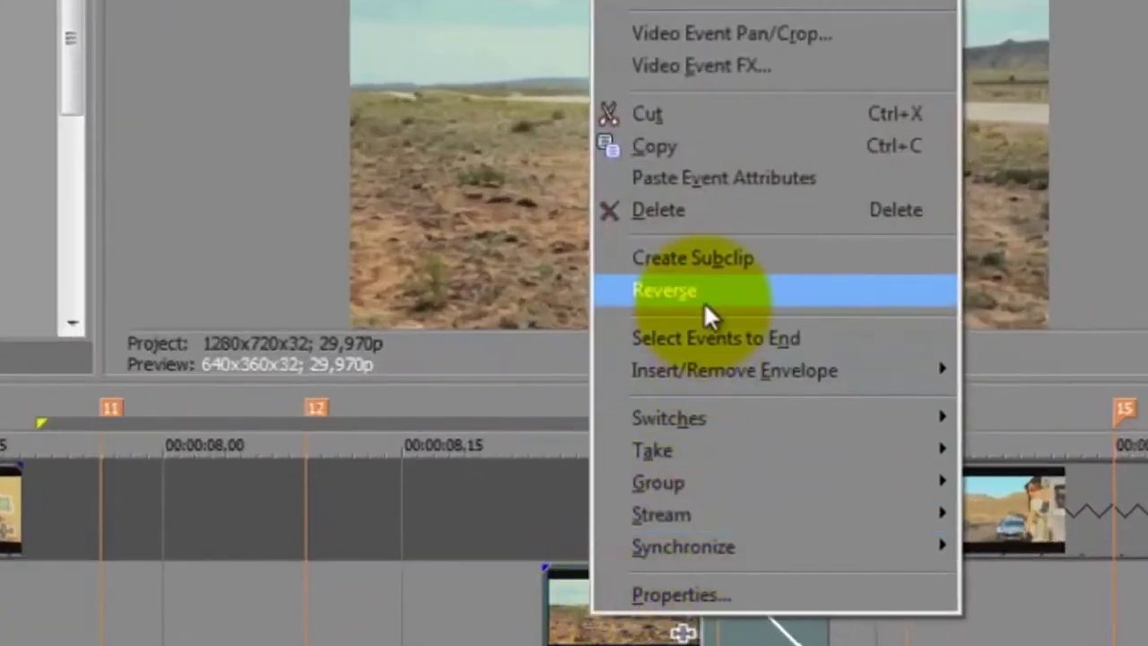
pyautogui.click(703, 300)
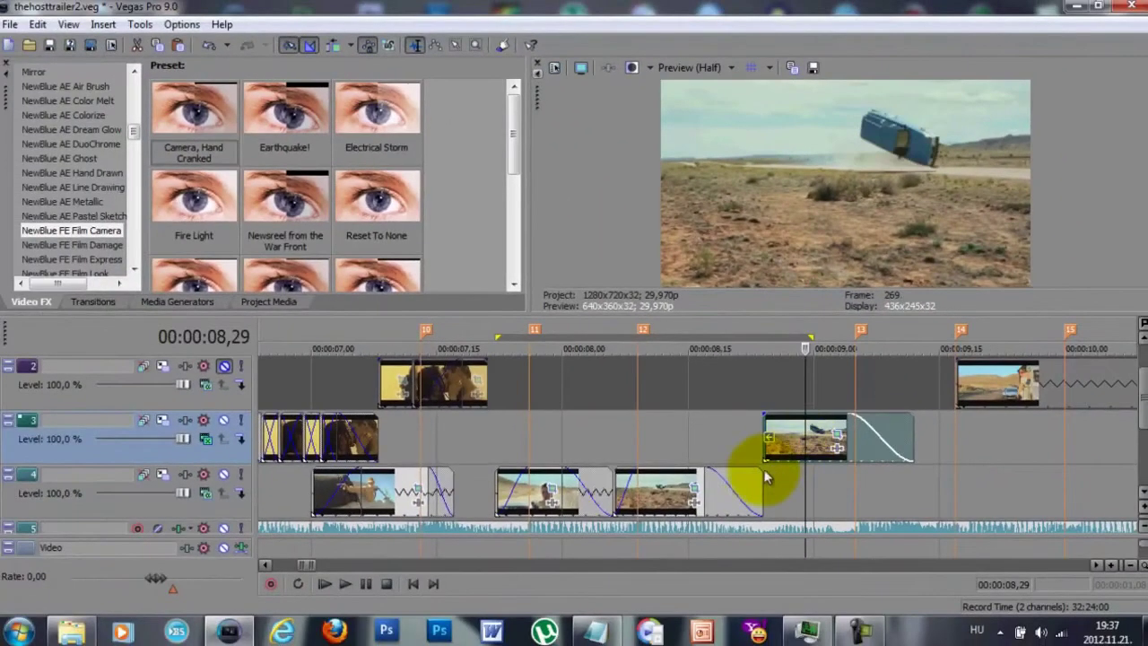
# - Paste another copy of the crash clip on track 4 at 00:00:08,24 and turn off its reversal
pyautogui.click(726, 507)
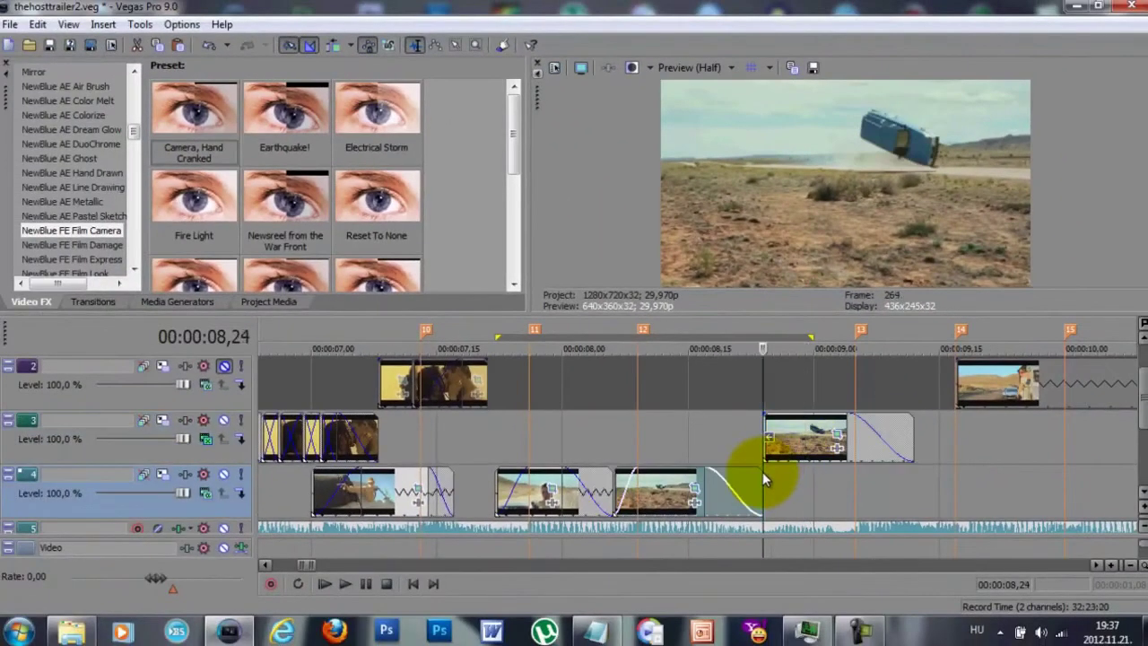
pyautogui.hotkey('ctrl', 'v')
pyautogui.rightClick(771, 519)
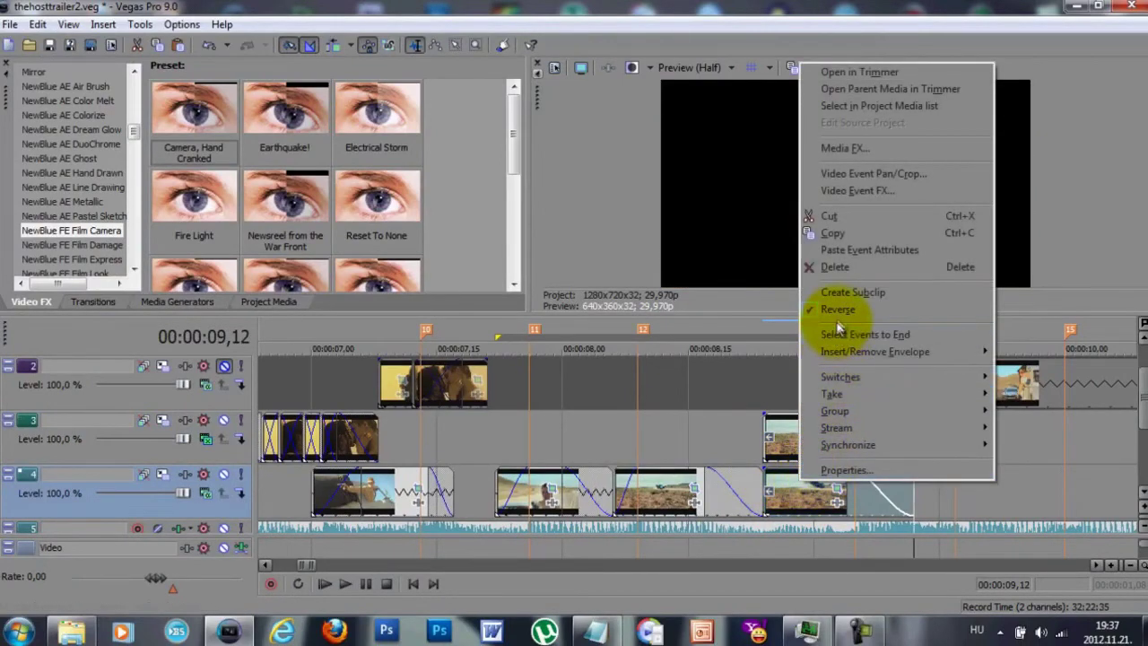
pyautogui.click(843, 314)
# - Split the reversed crash clip on track 3 and the forward copy on track 4 at 00:00:08,27, 00:00:09,00 and 00:00:09,03
pyautogui.click(787, 440)
pyautogui.scroll(2, 780, 445)
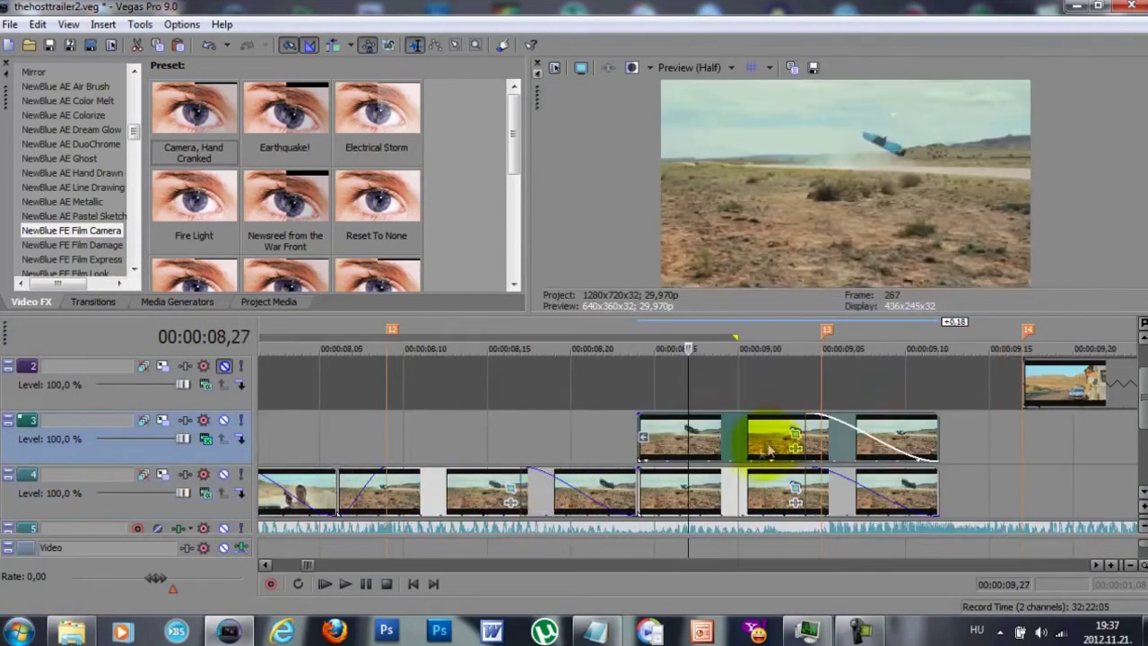
pyautogui.click(722, 488)
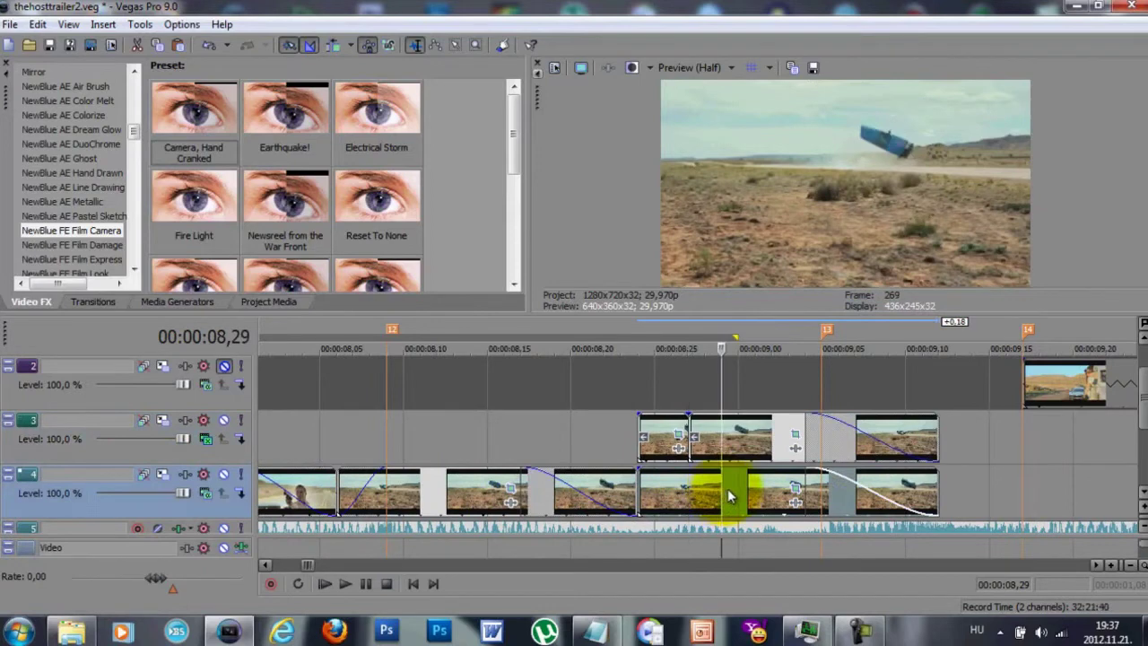
pyautogui.click(775, 432)
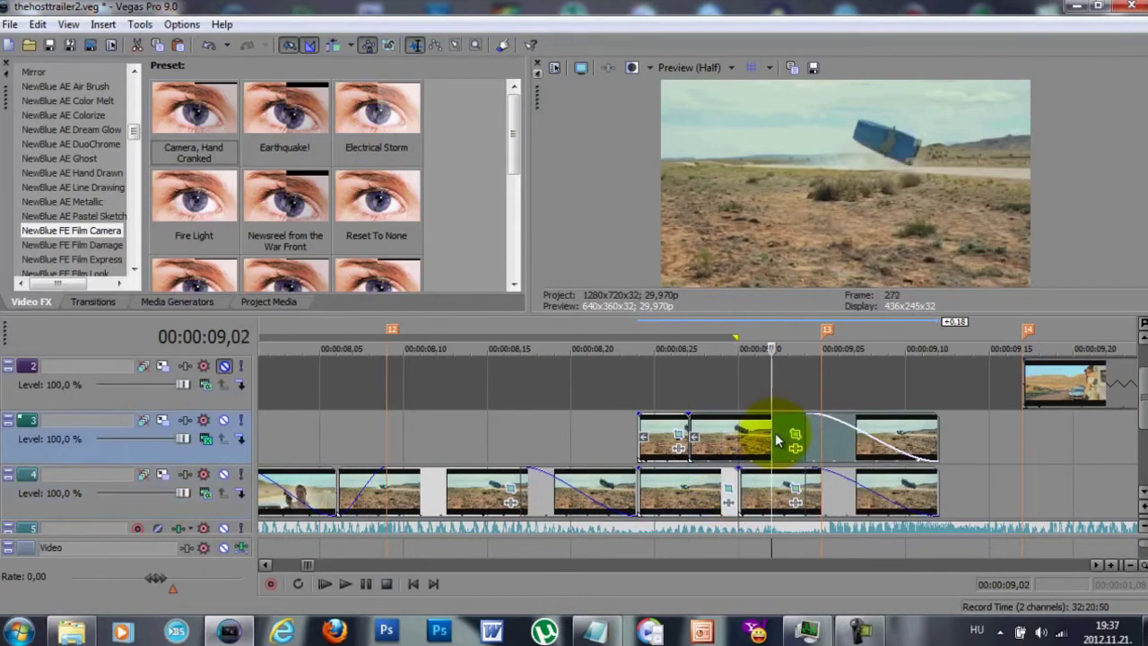
pyautogui.click(739, 439)
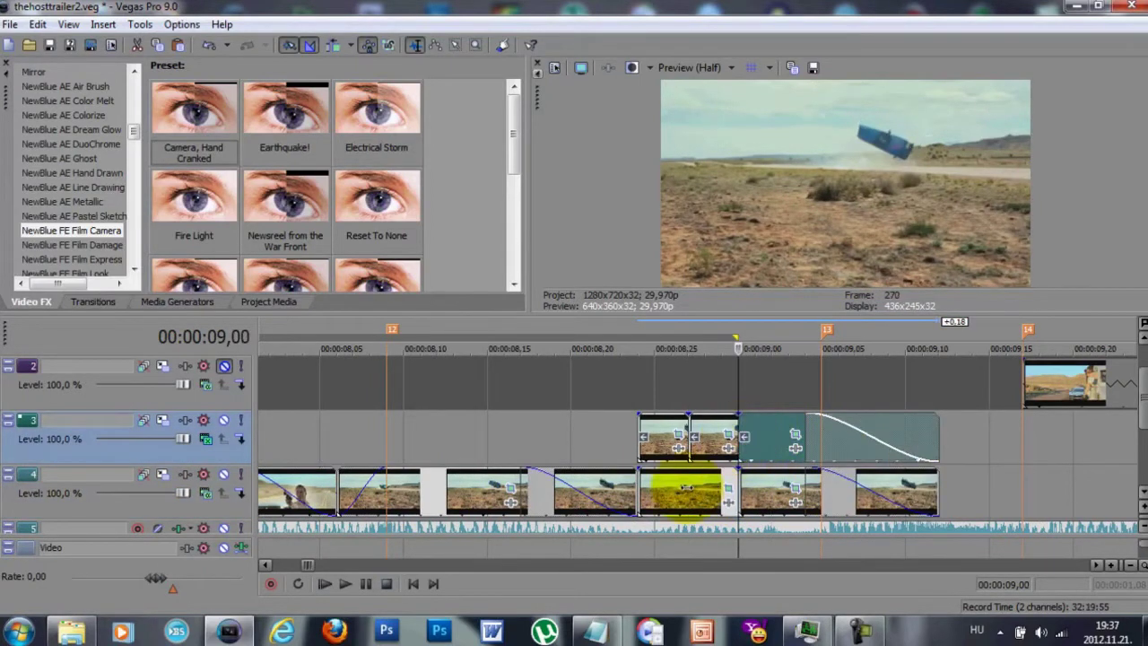
pyautogui.click(687, 491)
pyautogui.click(787, 457)
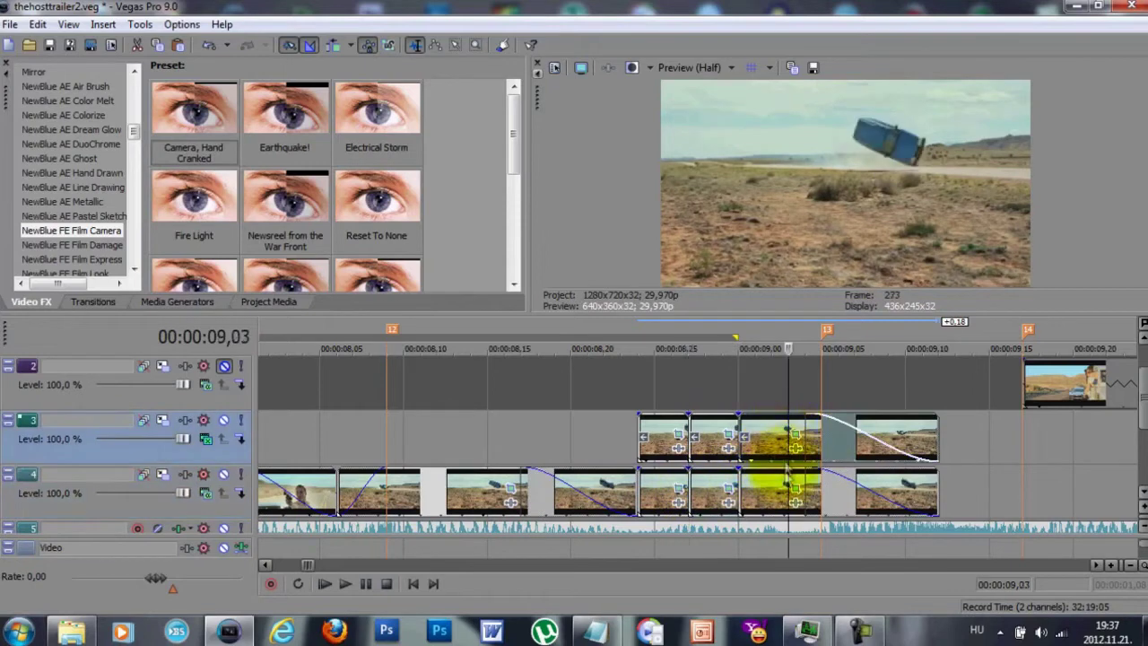
pyautogui.click(786, 485)
pyautogui.press('s')
# - Delete the second and fourth crash pieces on track 3 and the first and third on track 4, then fill track 3's gaps with the rest
pyautogui.click(705, 445)
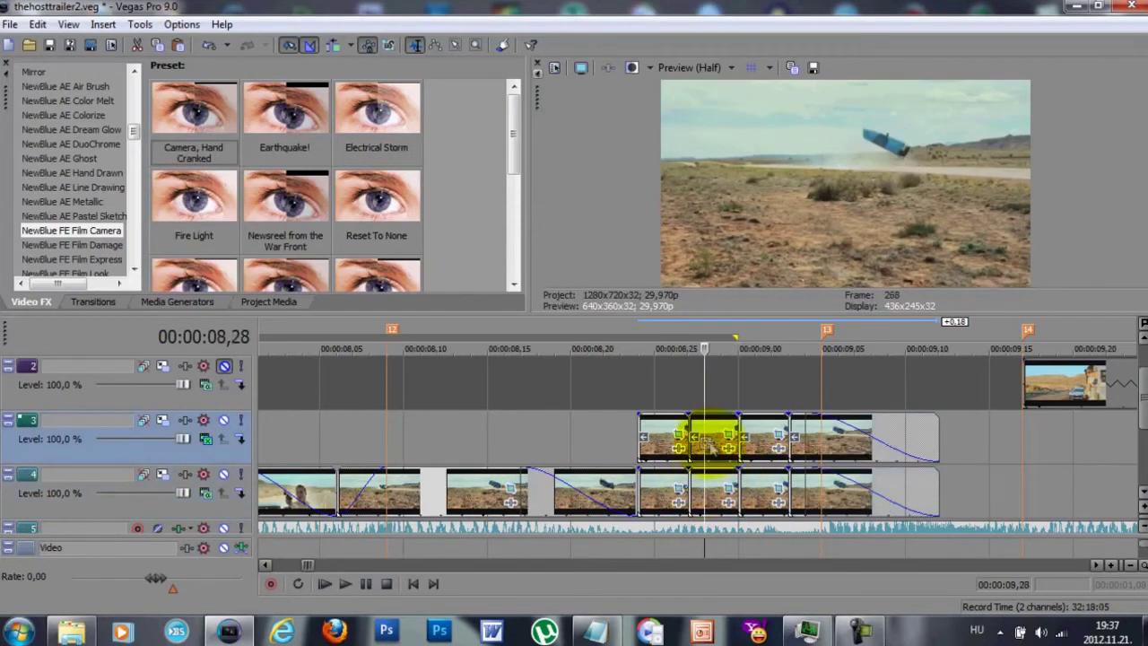
pyautogui.click(828, 447)
pyautogui.press('Delete')
pyautogui.click(671, 485)
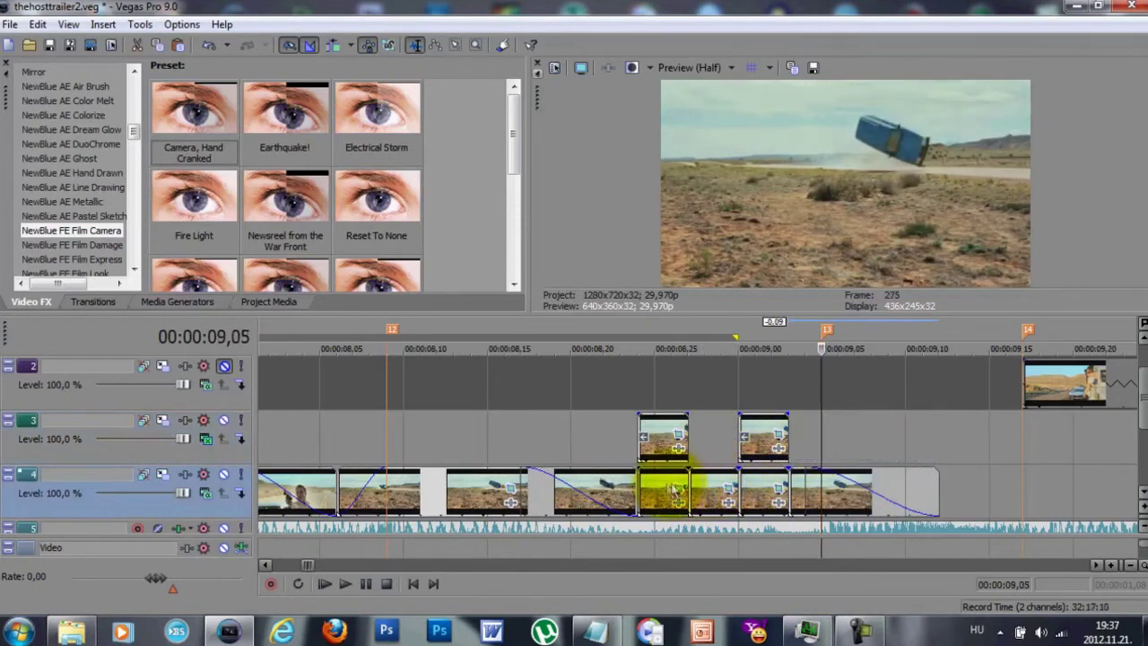
pyautogui.press('Delete')
pyautogui.click(753, 483)
pyautogui.press('Delete')
pyautogui.moveTo(713, 485); pyautogui.dragTo(709, 444)
pyautogui.moveTo(794, 479); pyautogui.dragTo(834, 449)
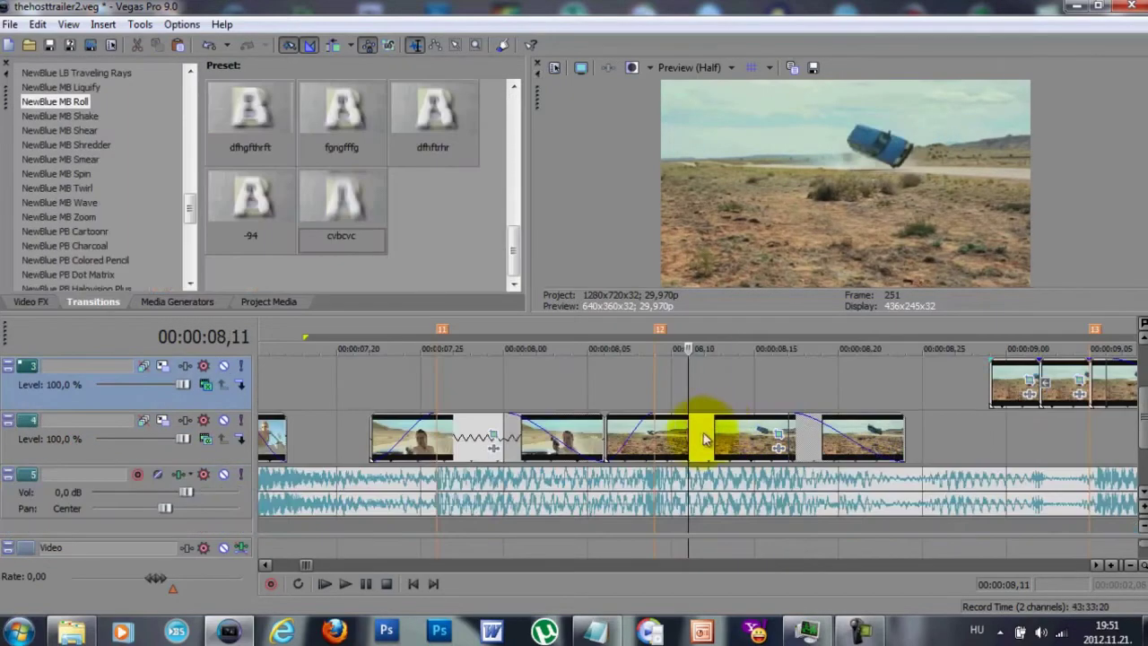
# - Replace the section from 00:00:08,11 to 00:00:08,14 of the track 4 crash clip with the first short crash piece from track 3
pyautogui.moveTo(997, 387); pyautogui.dragTo(698, 393)
pyautogui.click(692, 429)
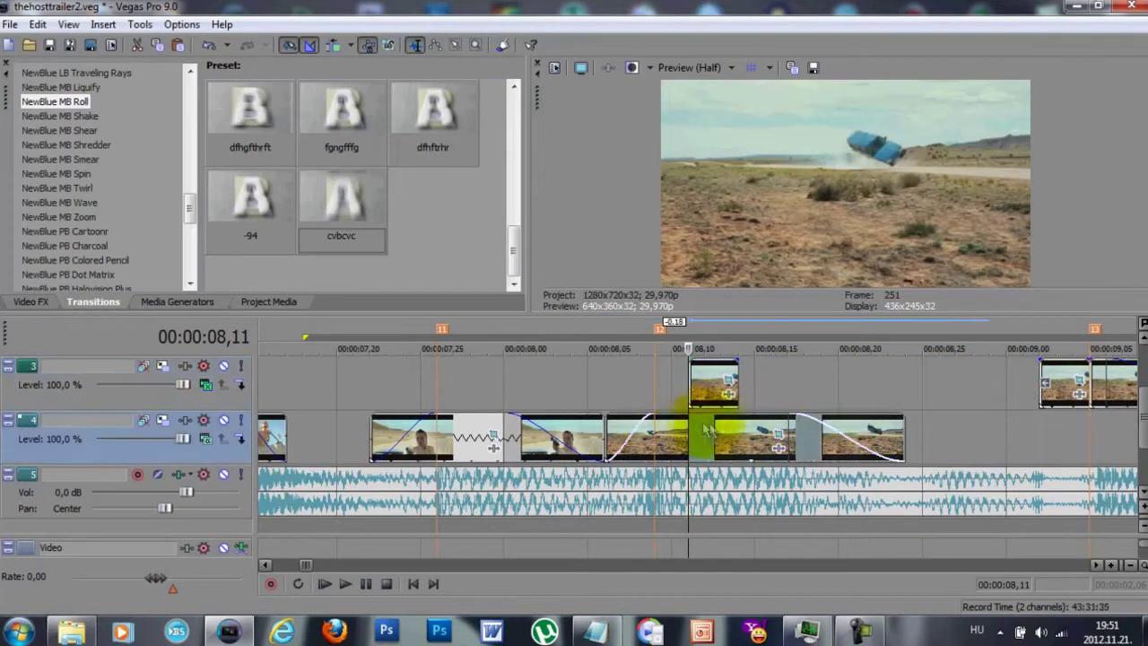
pyautogui.press('s')
pyautogui.click(737, 426)
pyautogui.press('s')
pyautogui.click(714, 434)
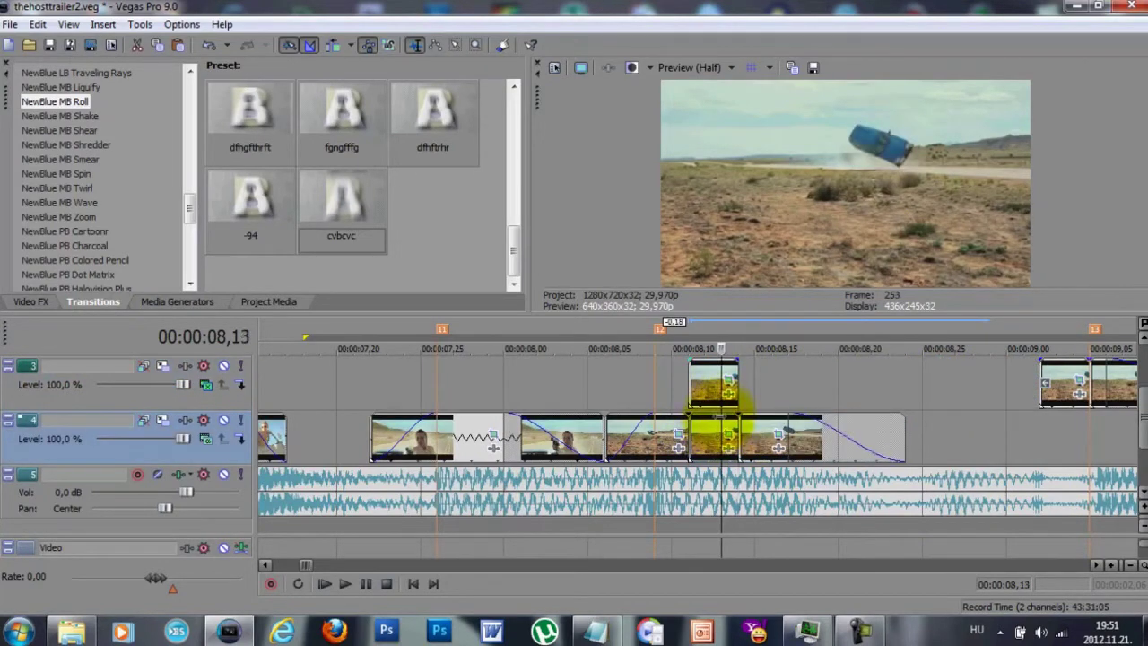
pyautogui.press('Delete')
pyautogui.moveTo(704, 389); pyautogui.dragTo(704, 434)
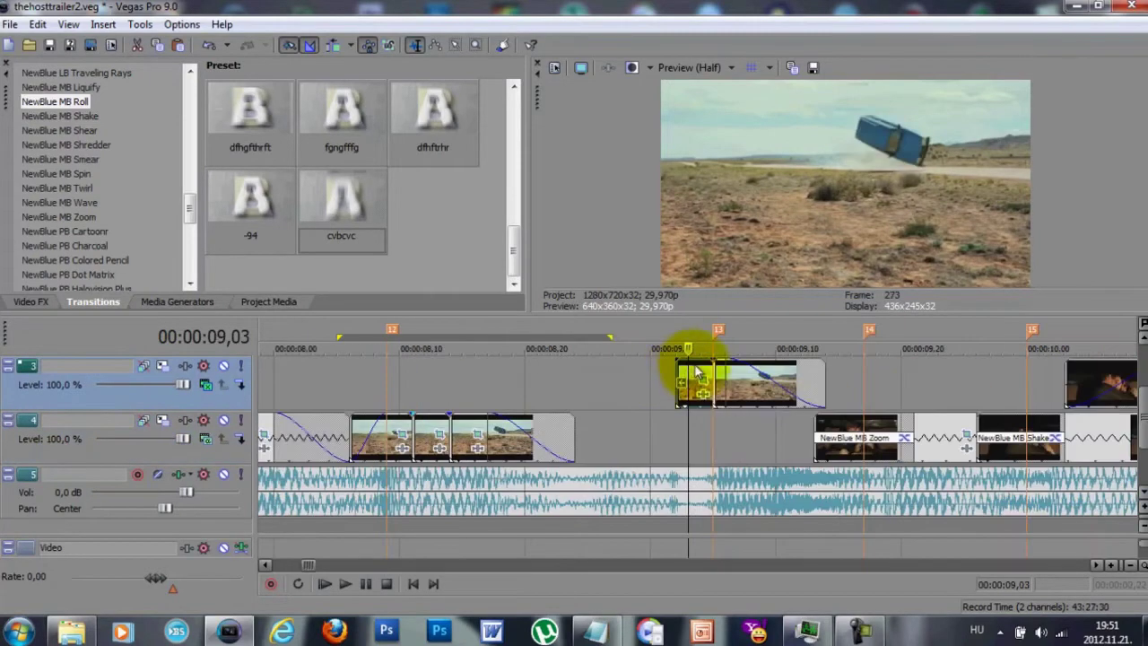
# - Move the two remaining crash pieces on track 3 back to start at 00:00:08,14 and 00:00:08,17
pyautogui.moveTo(698, 373); pyautogui.dragTo(478, 401)
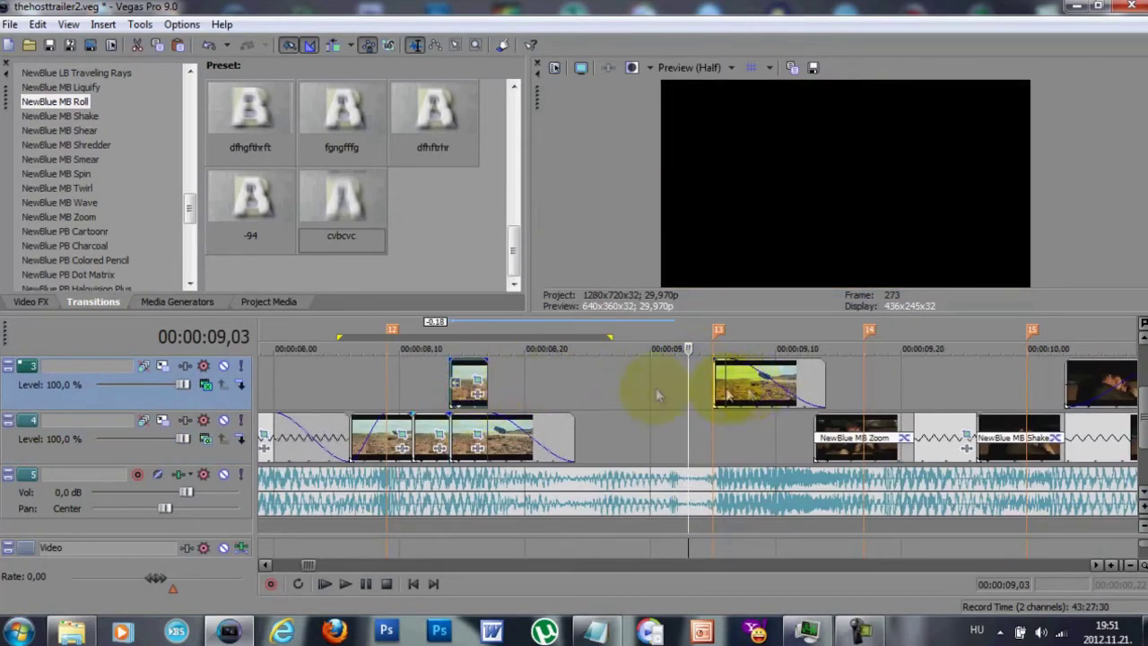
pyautogui.moveTo(729, 393); pyautogui.dragTo(544, 398)
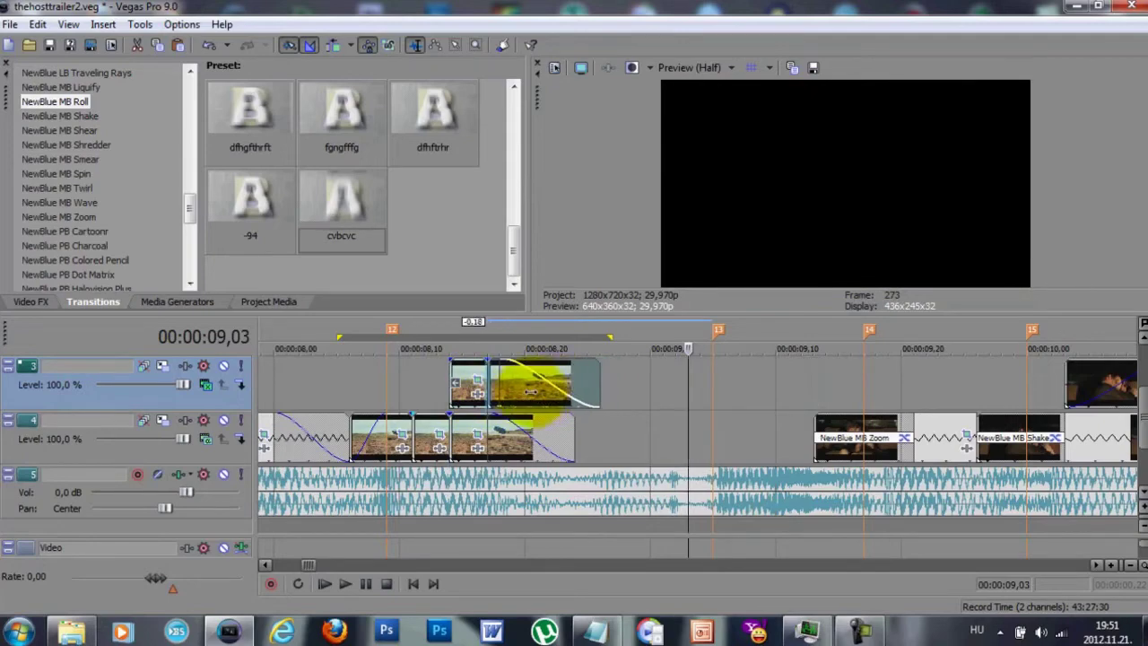
pyautogui.moveTo(534, 381); pyautogui.dragTo(535, 382)
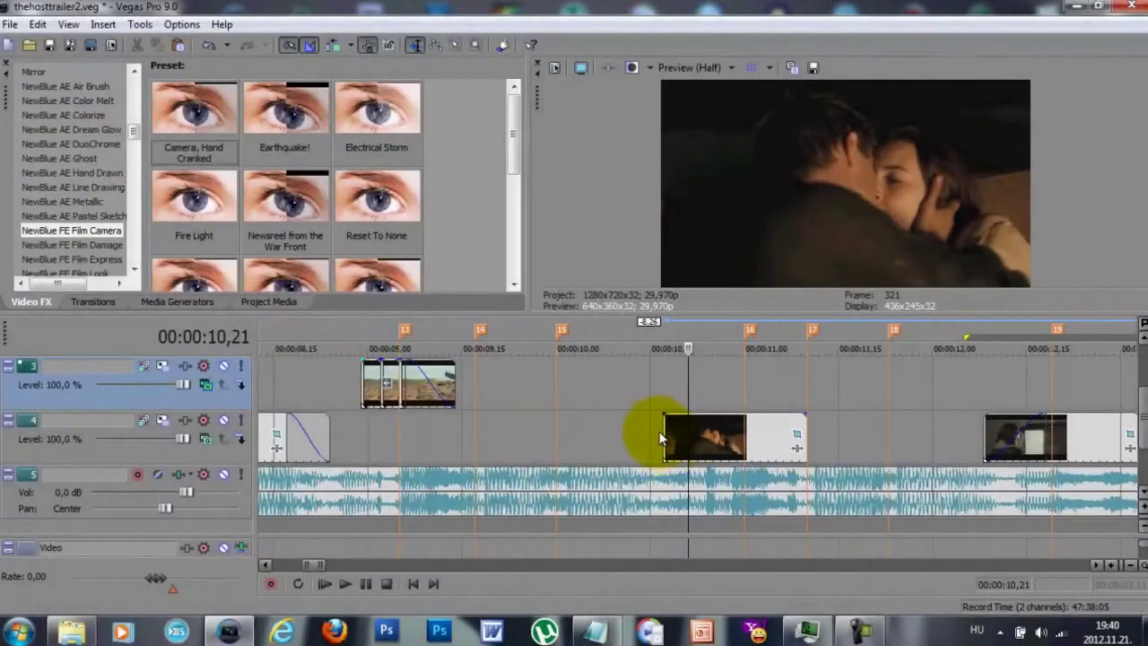
# - Extend the start of the kissing close-up on track 4, shift it to about 00:00:10,00, and bring a distant later clip in front of it
pyautogui.moveTo(660, 439); pyautogui.dragTo(593, 439)
pyautogui.scroll(-6, 737, 396)
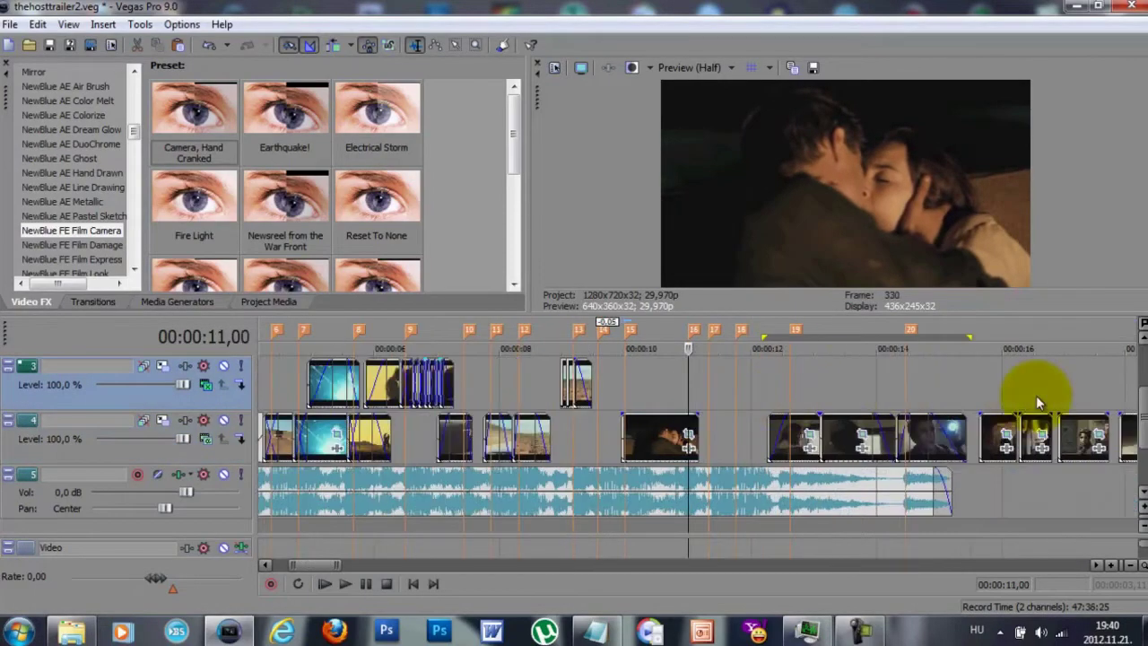
pyautogui.moveTo(1068, 438); pyautogui.dragTo(661, 437)
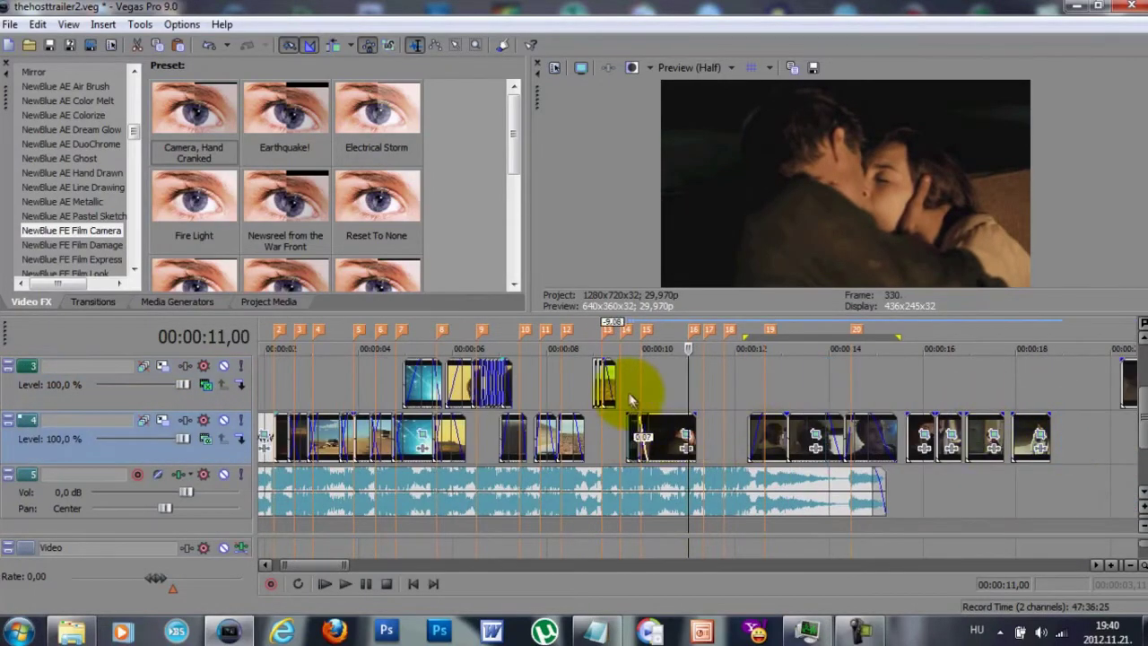
# - Adjust the sofa kissing clip on track 4 to start at about 00:00:09,13 and crossfade over 5 frames into the kissing close-up
pyautogui.scroll(3, 661, 398)
pyautogui.scroll(3, 653, 430)
pyautogui.moveTo(623, 437); pyautogui.dragTo(808, 434)
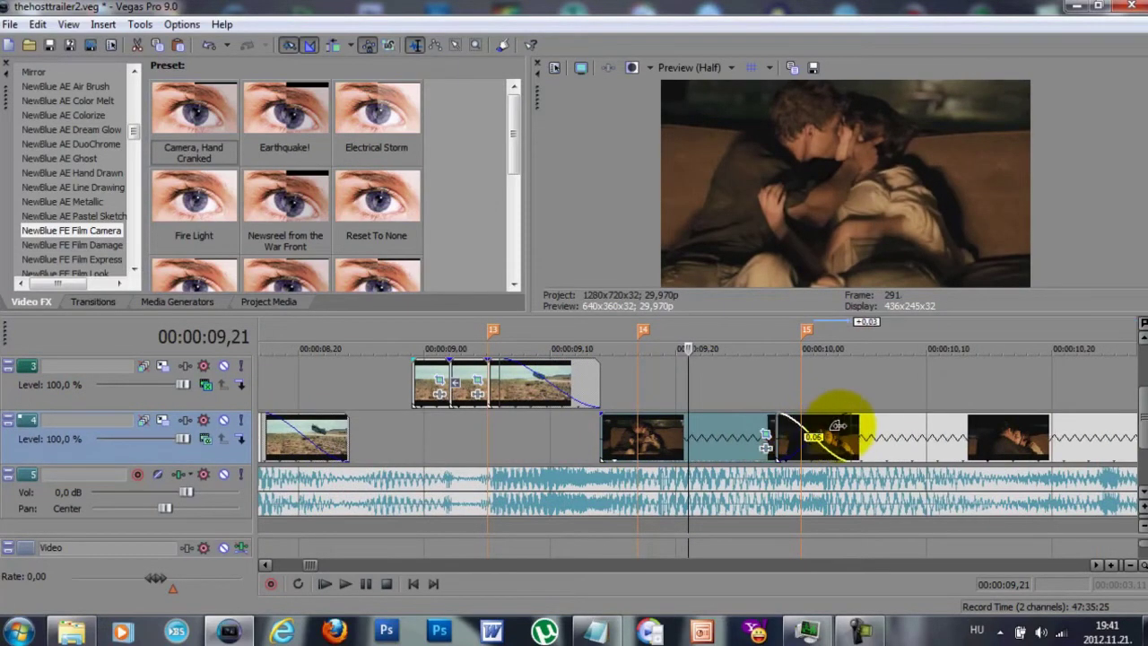
pyautogui.moveTo(714, 434); pyautogui.dragTo(613, 416)
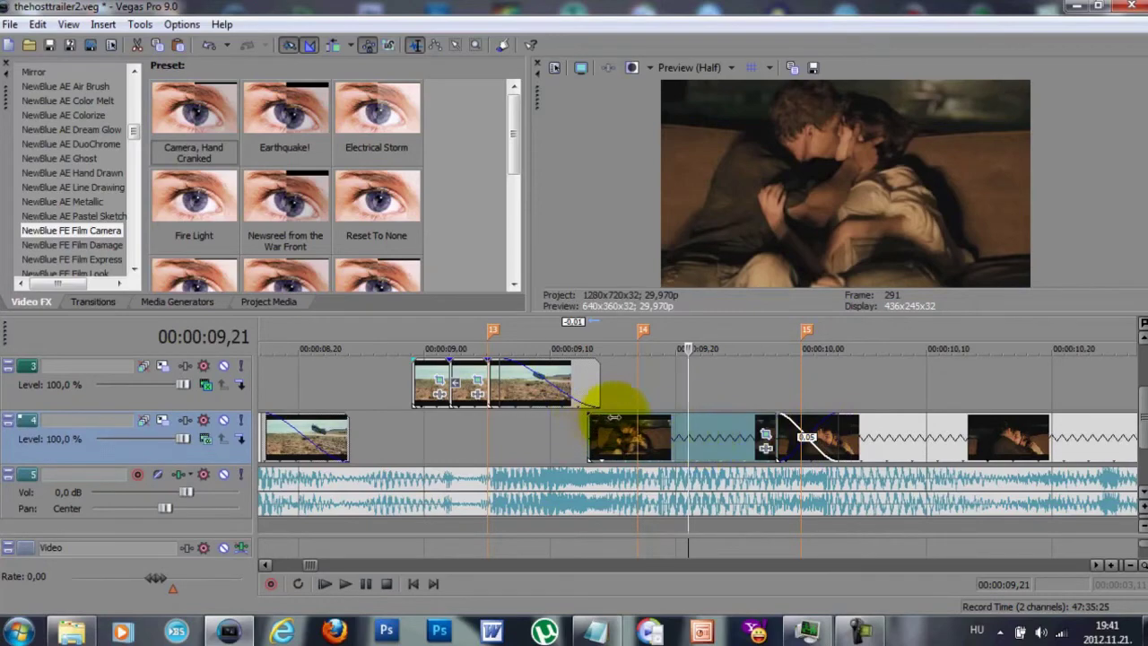
# - Play back the section from the crash pieces on track 3 through the kissing clips up to marker 17
pyautogui.click(877, 392)
pyautogui.scroll(-2, 876, 397)
pyautogui.moveTo(898, 397); pyautogui.dragTo(475, 414)
pyautogui.press('space')
pyautogui.click(384, 500)
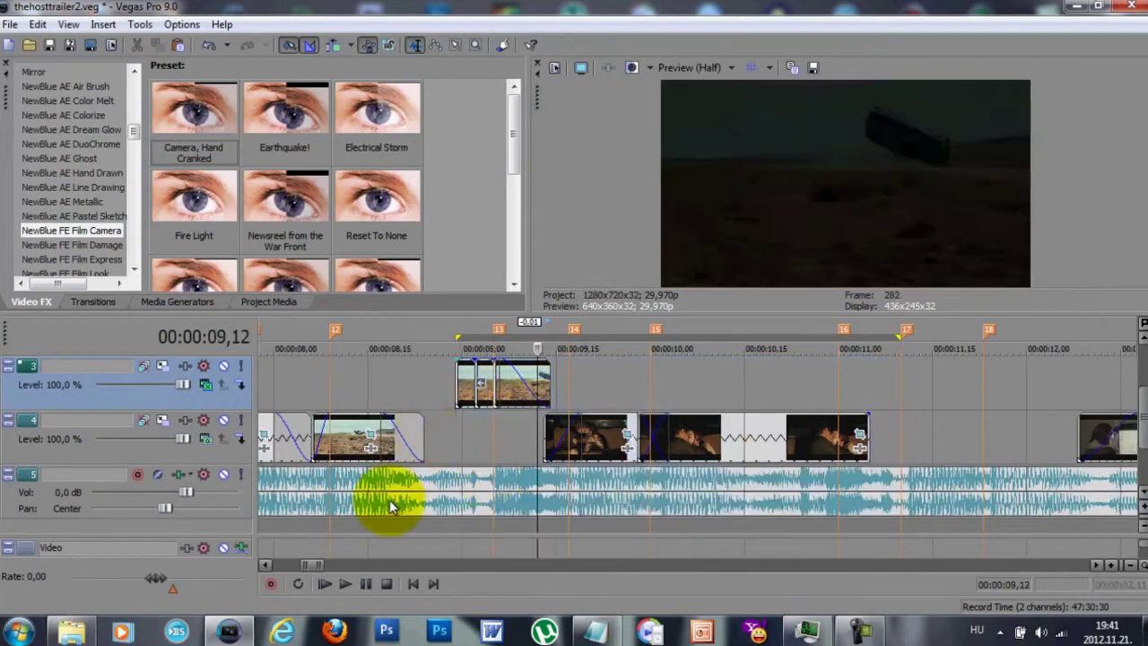
pyautogui.press('space')
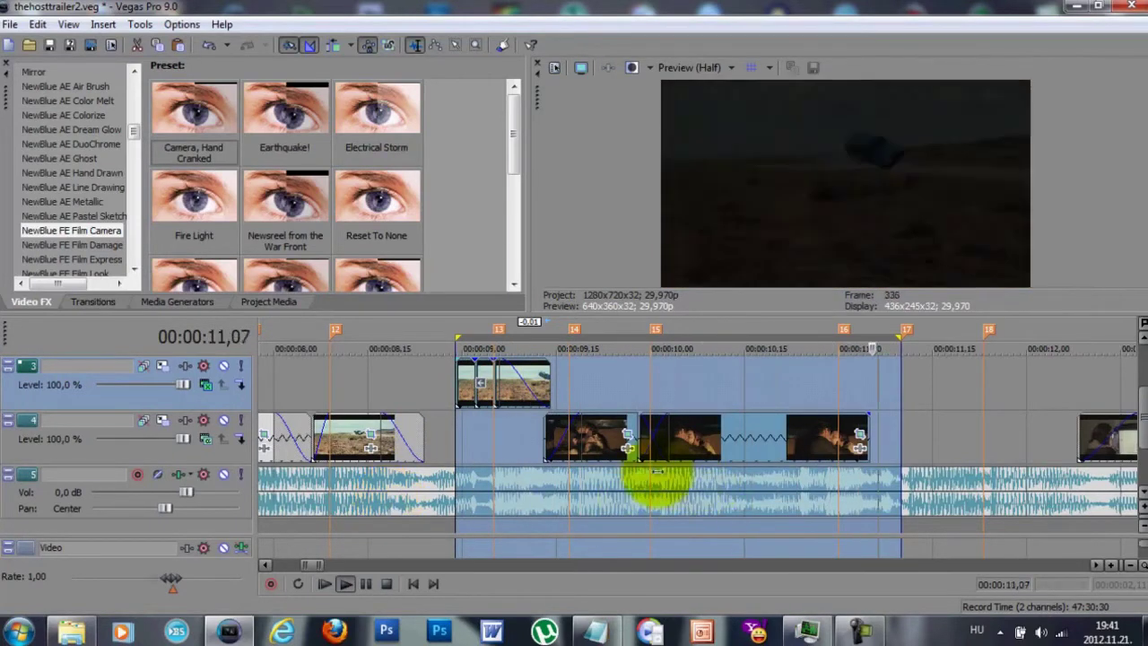
pyautogui.click(642, 396)
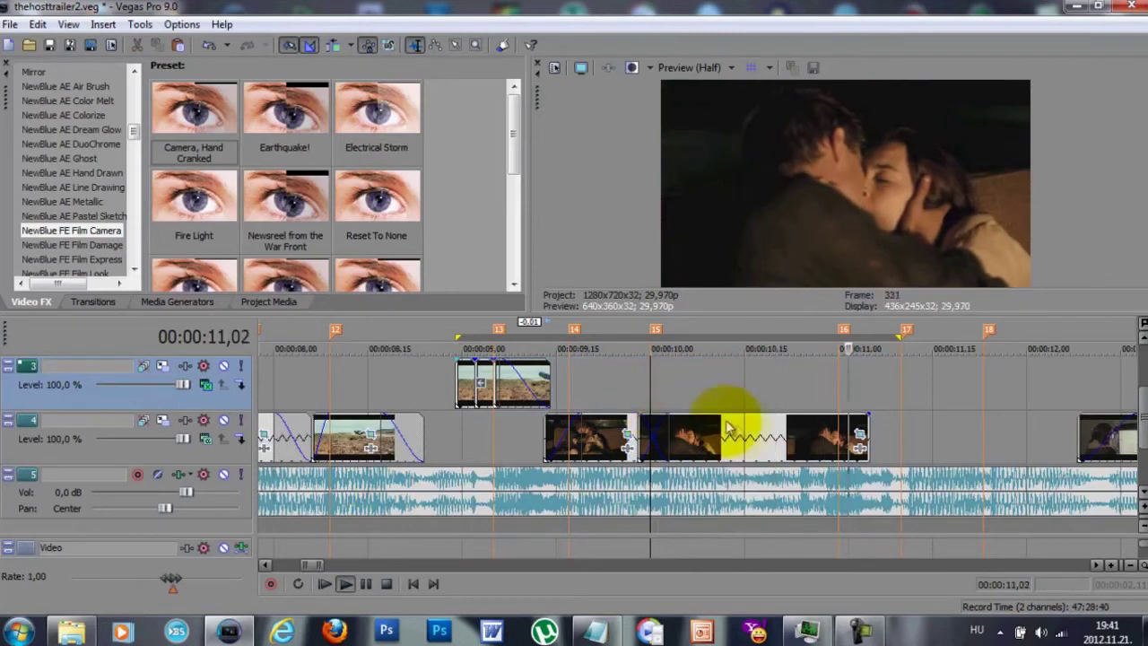
# - Paste a copy of the kissing close-up at 00:00:10,07 and place it on track 3
pyautogui.click(727, 439)
pyautogui.click(694, 384)
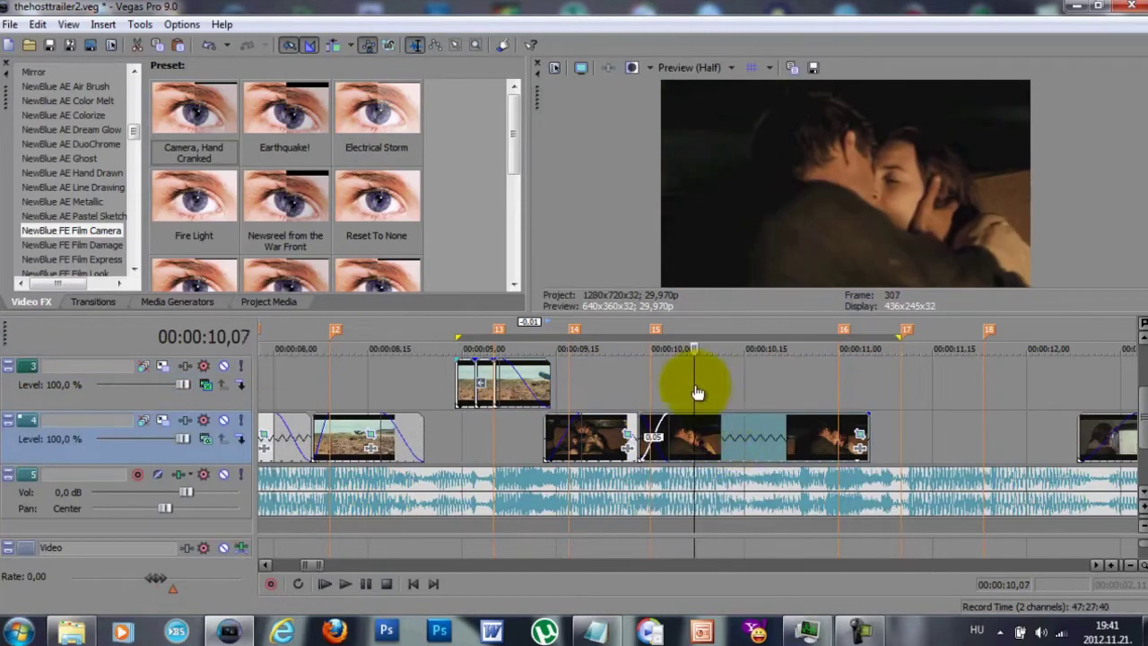
pyautogui.hotkey('ctrl', 'v')
pyautogui.moveTo(731, 433); pyautogui.dragTo(730, 377)
pyautogui.click(743, 379)
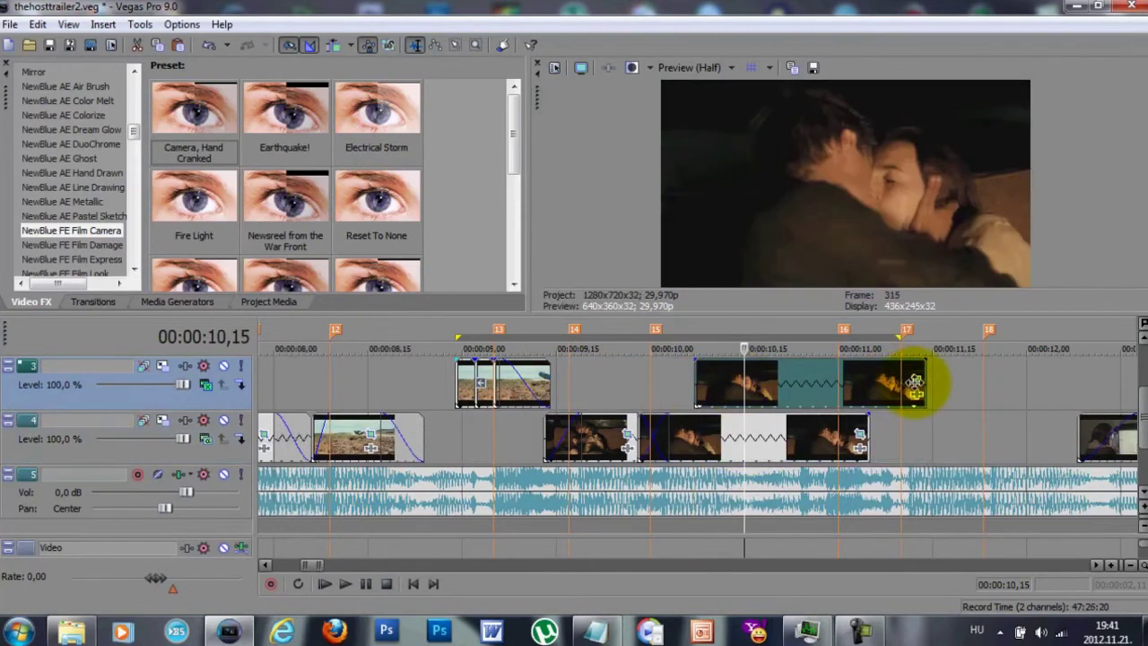
# - Reframe the kissing copy on track 3 with Pan/Crop to 692,2 by 389,4, centered at X 819,9 and Y 340,3
pyautogui.click(915, 380)
pyautogui.scroll(2, 406, 286)
pyautogui.moveTo(493, 358); pyautogui.dragTo(504, 355)
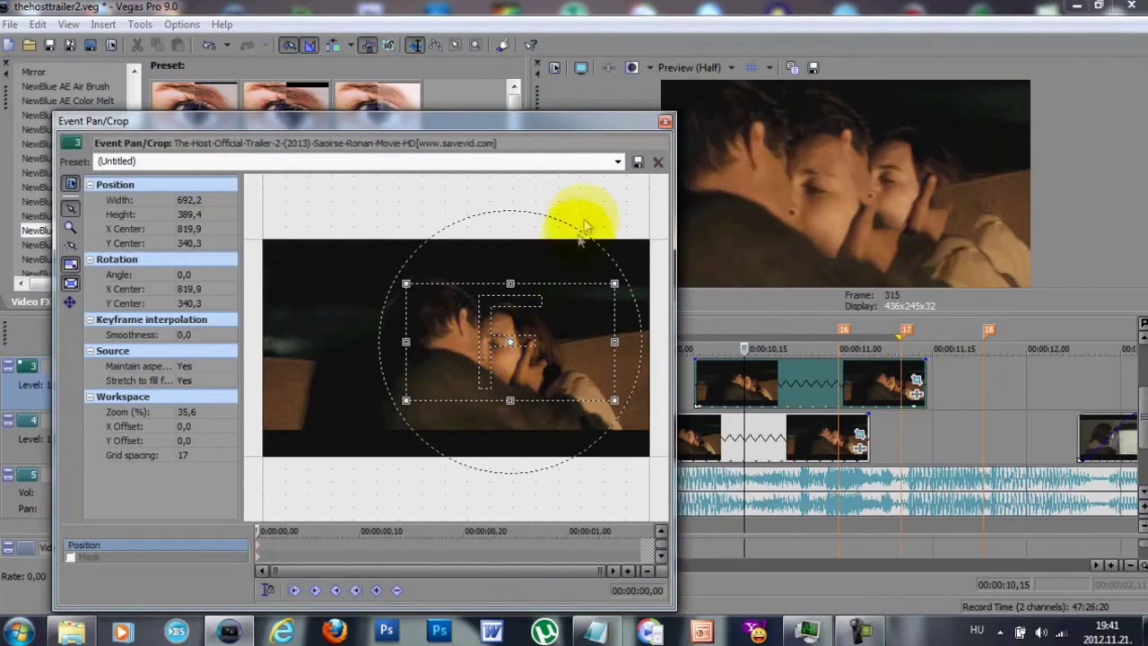
pyautogui.click(664, 122)
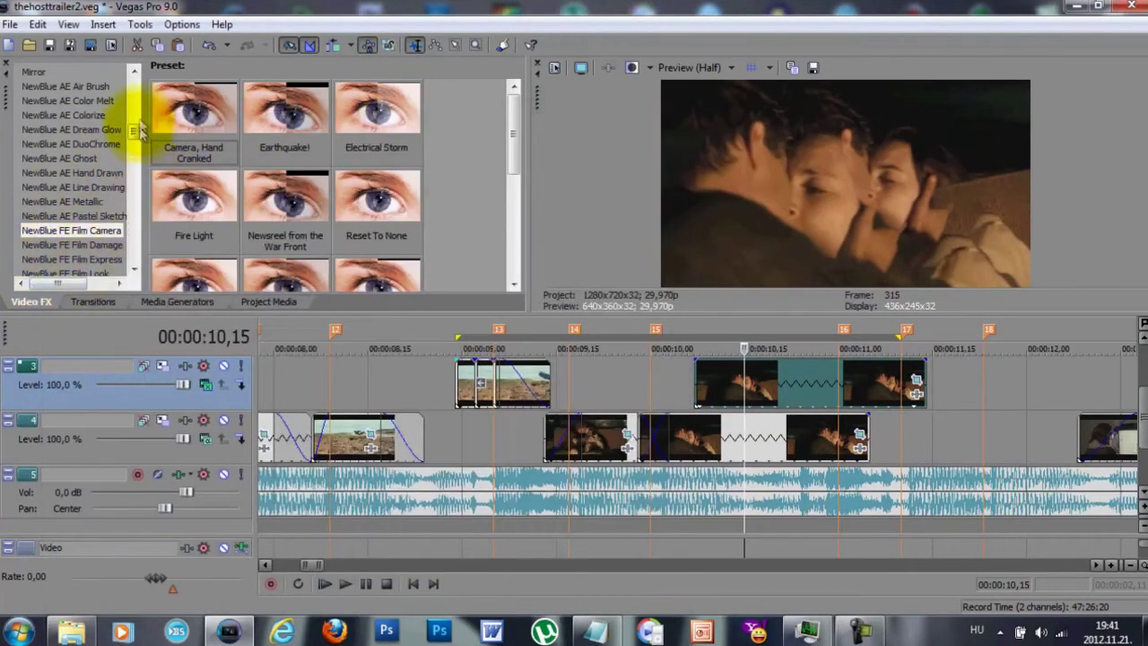
# - Apply the 100% Black and White effect preset to the kissing copy on track 3
pyautogui.moveTo(132, 133); pyautogui.dragTo(137, 96)
pyautogui.click(54, 87)
pyautogui.moveTo(193, 206); pyautogui.dragTo(762, 386)
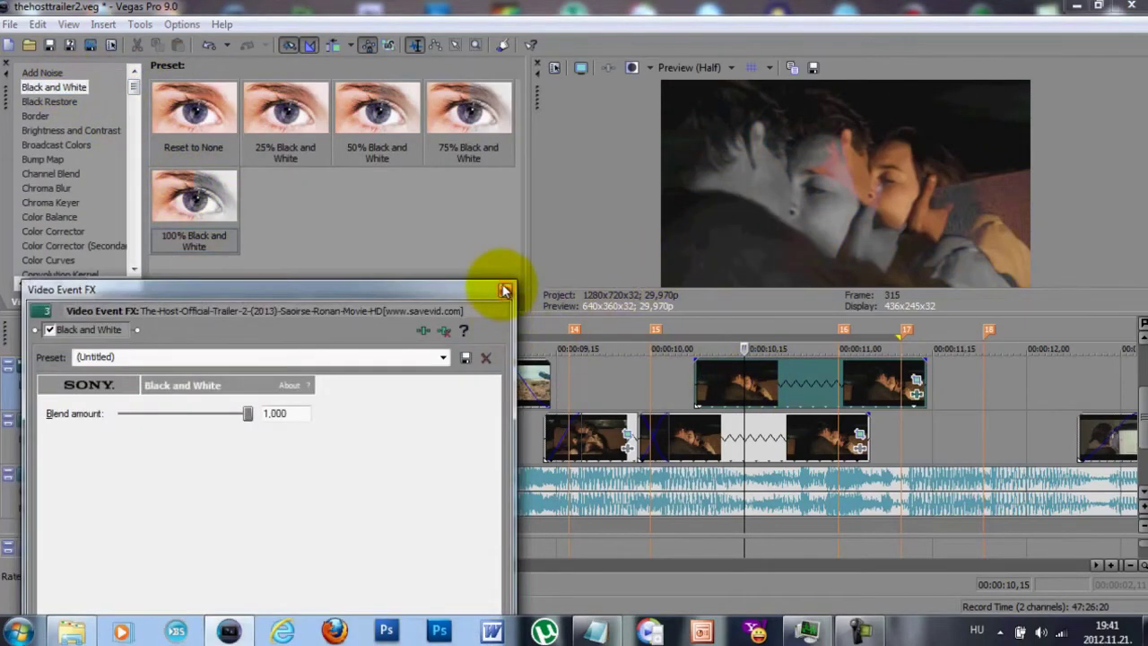
pyautogui.click(504, 290)
# - Add the NewBlue ME Earthquake effect with the gvnfgf preset to the track 3 kissing copy, dismissing the registration request
pyautogui.scroll(-10, 57, 260)
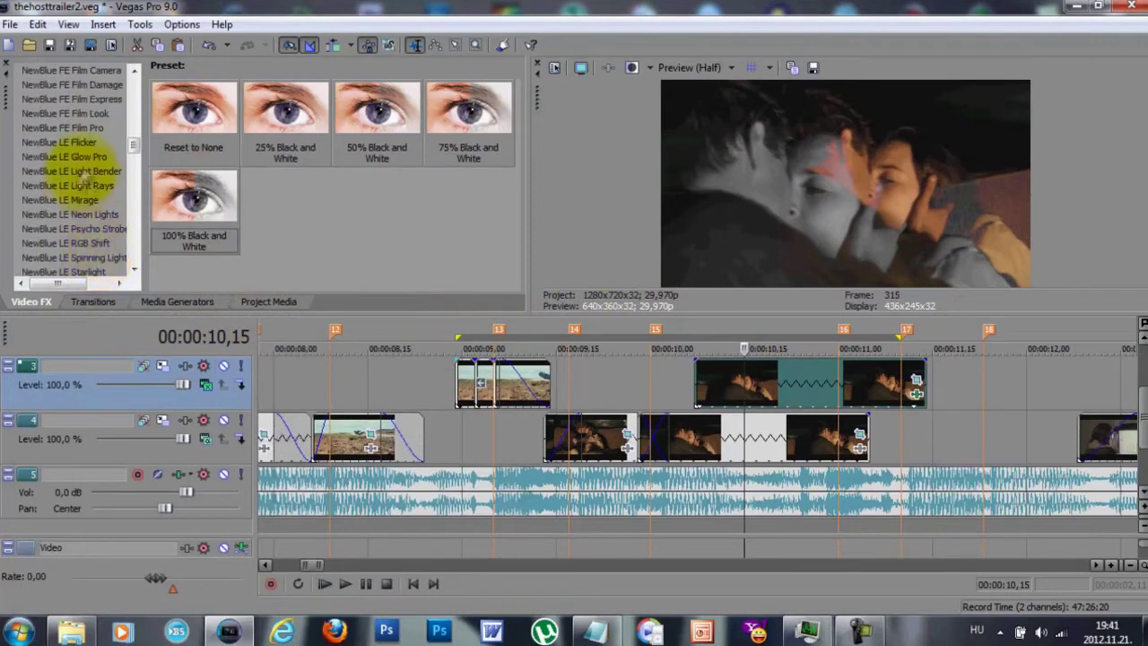
pyautogui.click(87, 172)
pyautogui.scroll(-2, 89, 193)
pyautogui.click(88, 193)
pyautogui.scroll(-2, 401, 200)
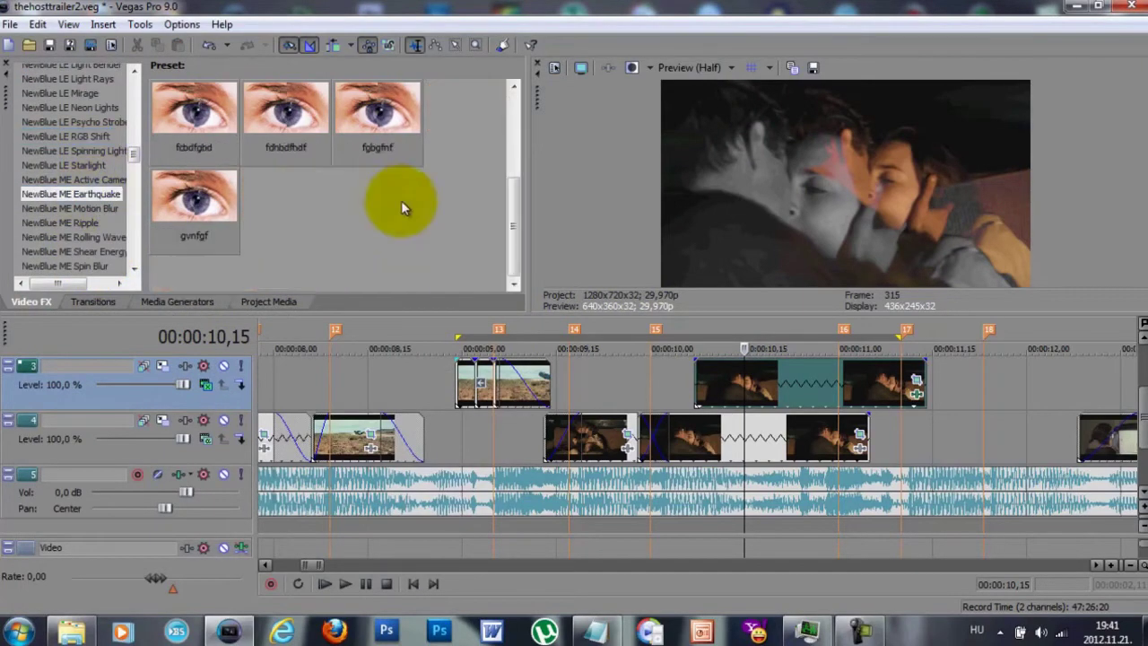
pyautogui.moveTo(235, 198); pyautogui.dragTo(795, 383)
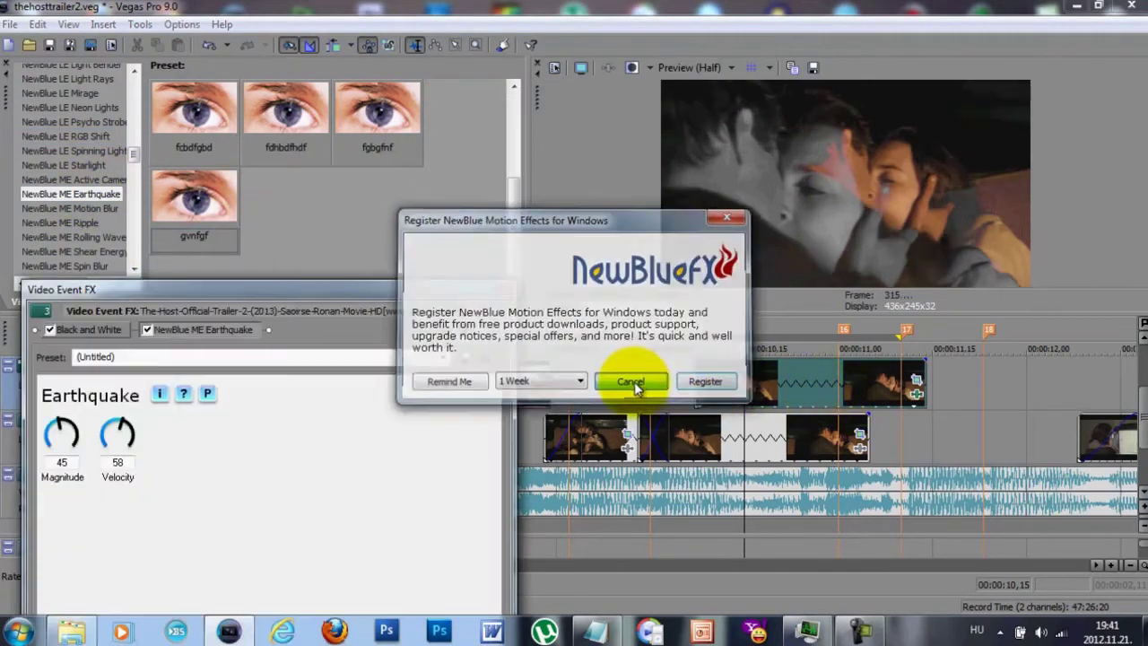
pyautogui.click(630, 381)
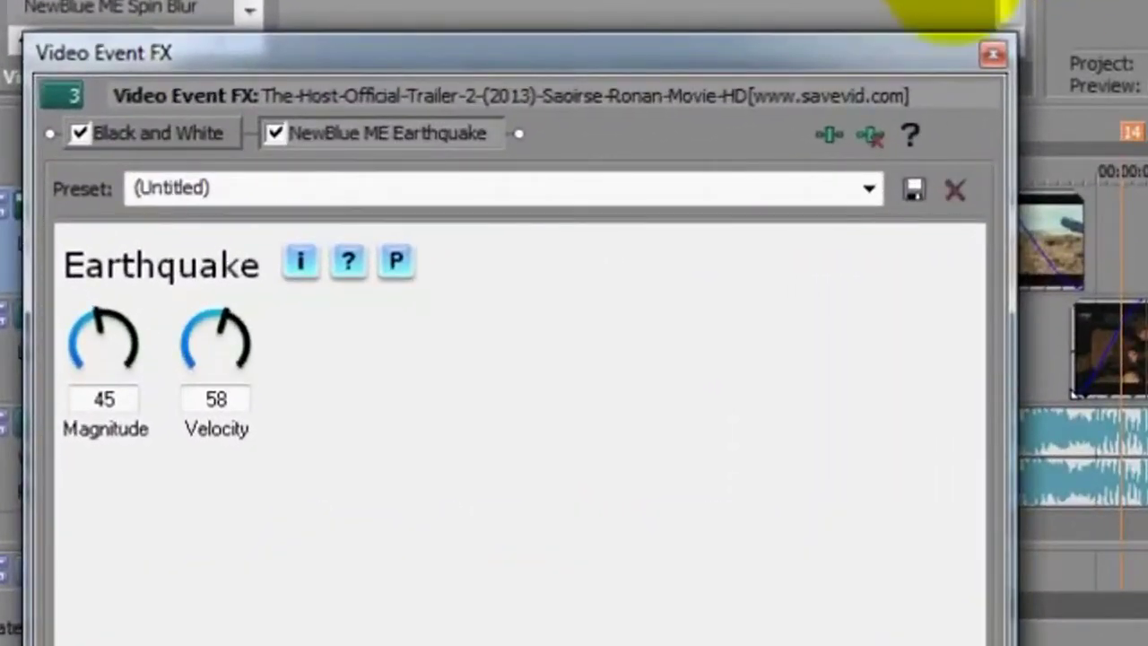
pyautogui.click(993, 54)
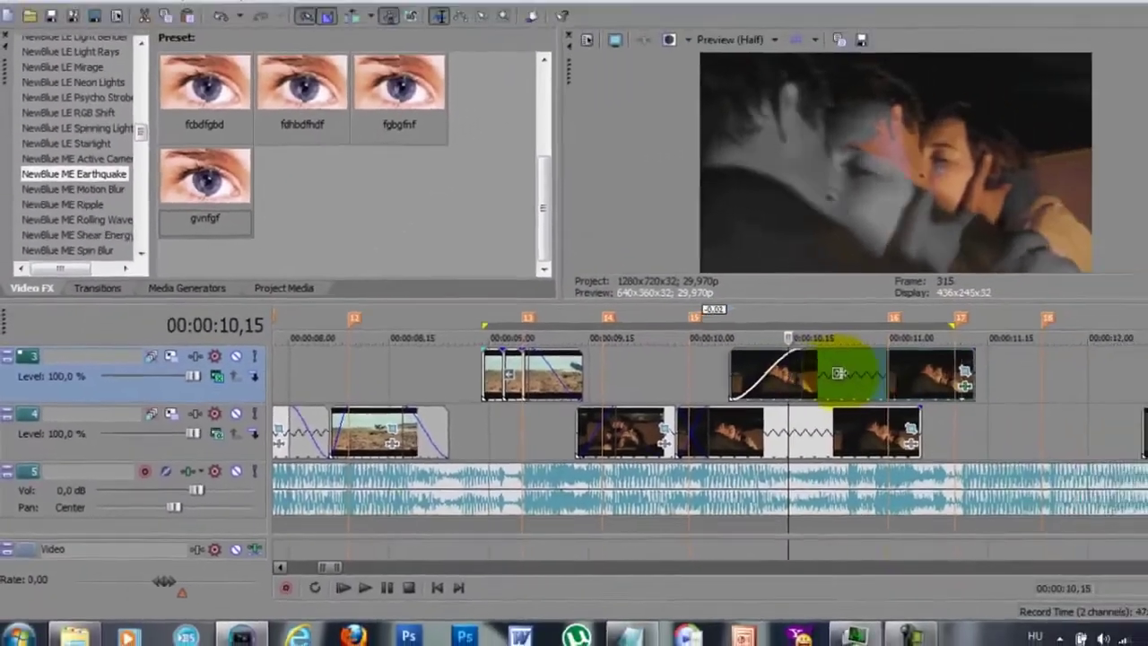
# - Fade in the track 3 kissing copy, and trim it to about 00:00:11,04 and the track 4 close-up to about 00:00:10,27, both with fade-outs
pyautogui.moveTo(839, 372); pyautogui.dragTo(846, 373)
pyautogui.moveTo(917, 409); pyautogui.dragTo(857, 410)
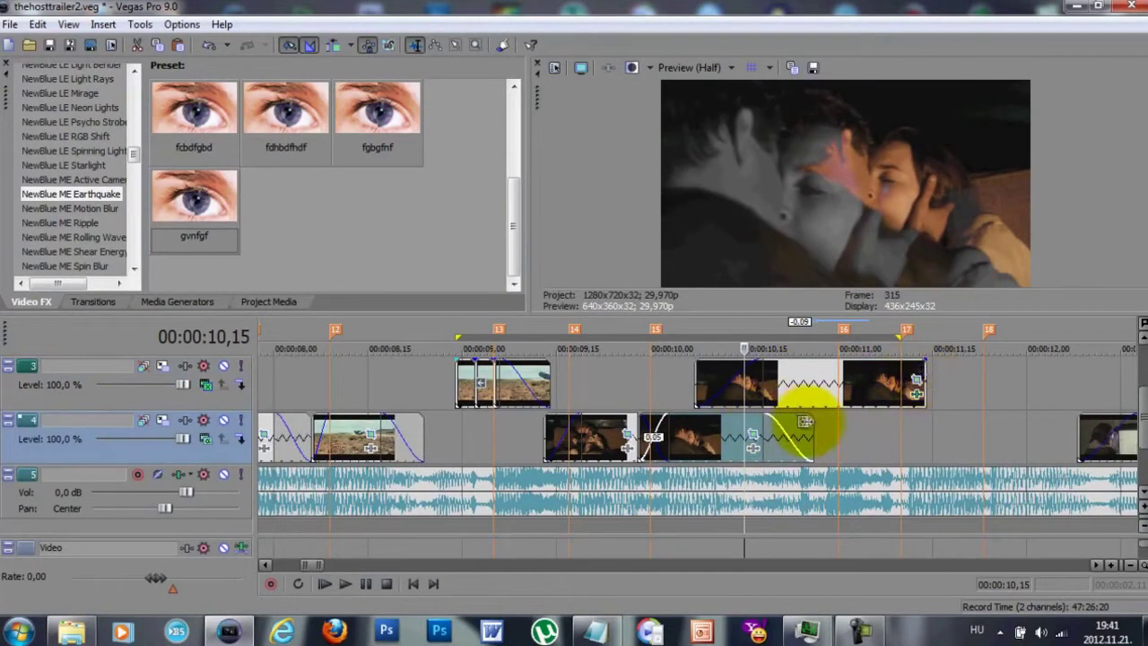
pyautogui.moveTo(926, 379); pyautogui.dragTo(861, 366)
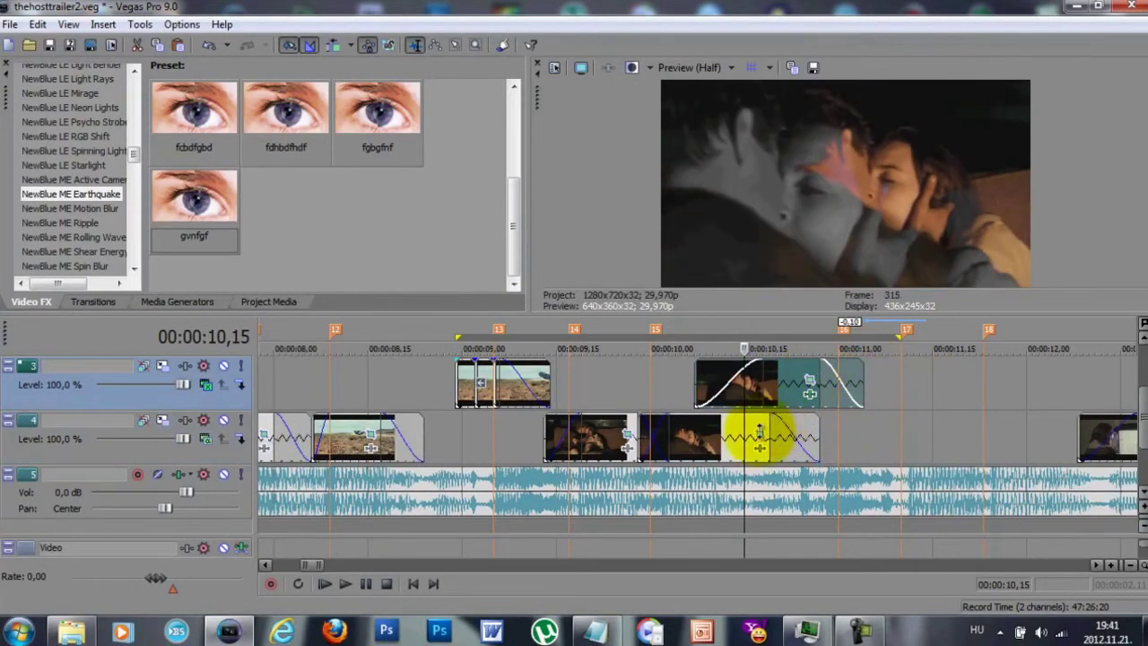
# - Adjust the ending Pan/Crop of both kissing clips on track 4, framing the sofa kiss at 832,1 by 468,4 at its 00:00:00,20 point
pyautogui.click(760, 435)
pyautogui.click(640, 549)
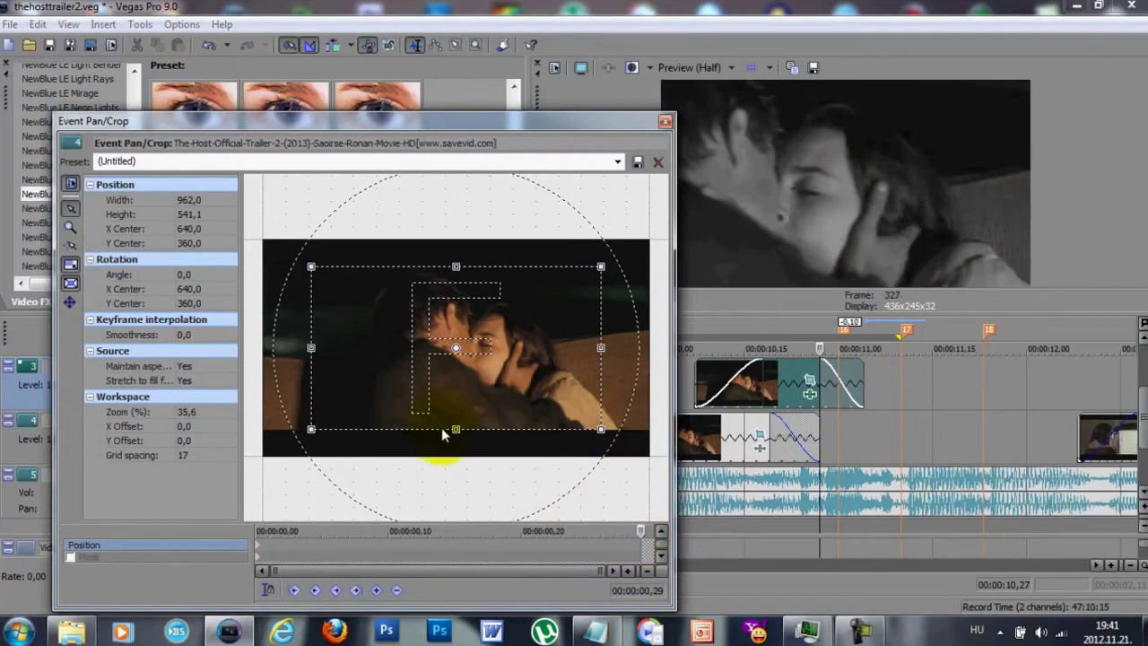
pyautogui.click(662, 126)
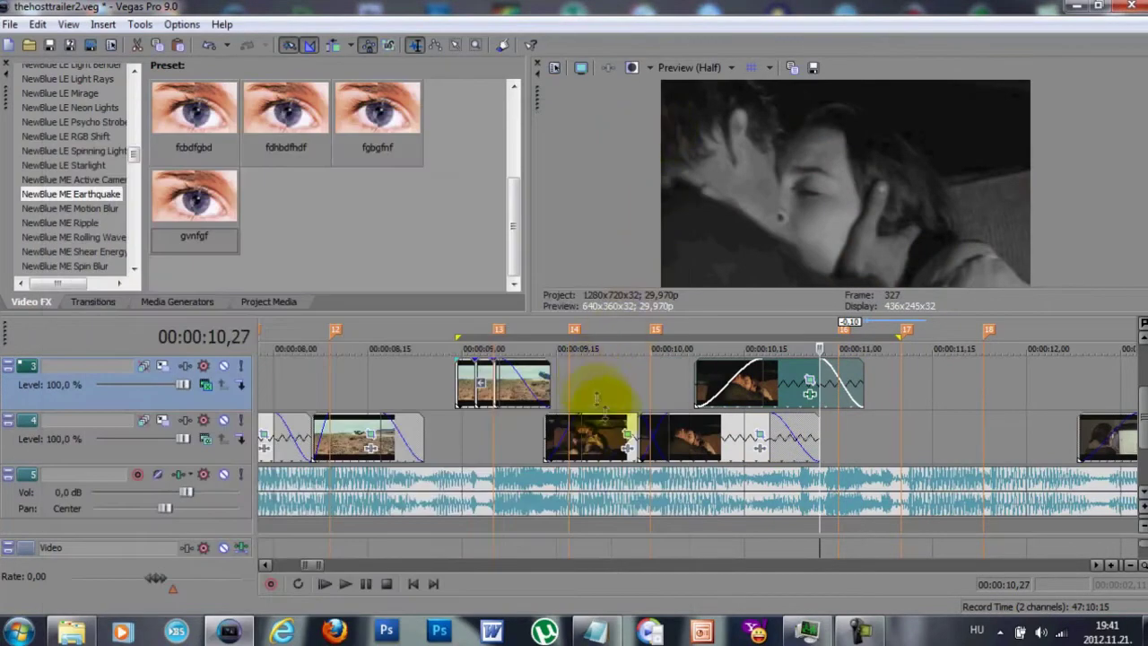
pyautogui.click(626, 437)
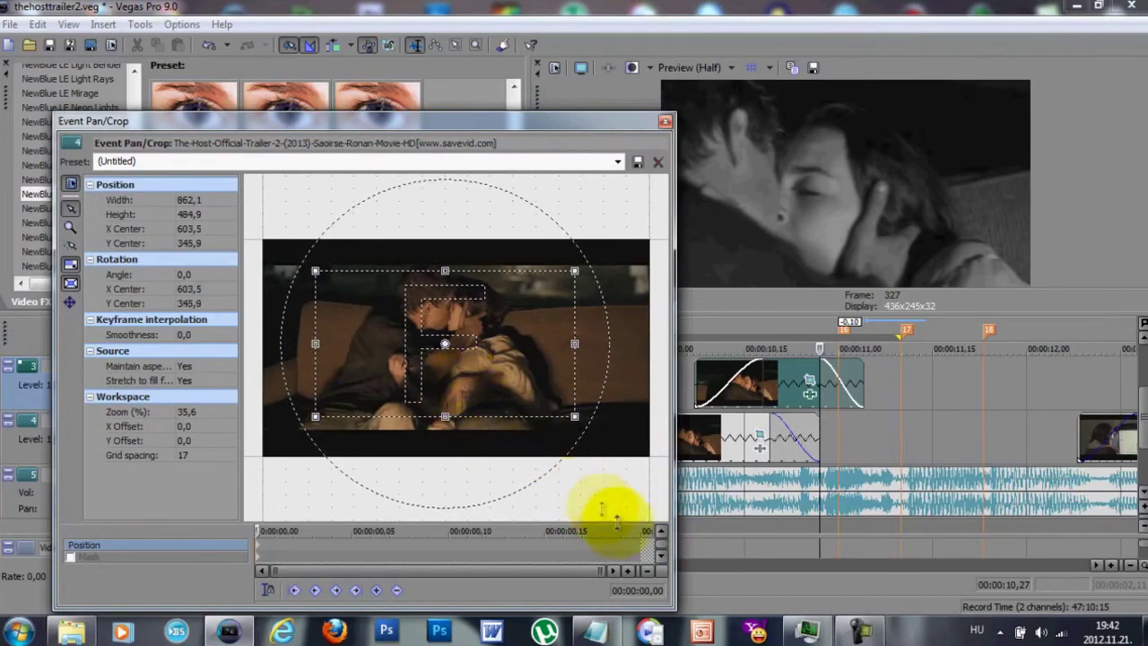
pyautogui.click(642, 549)
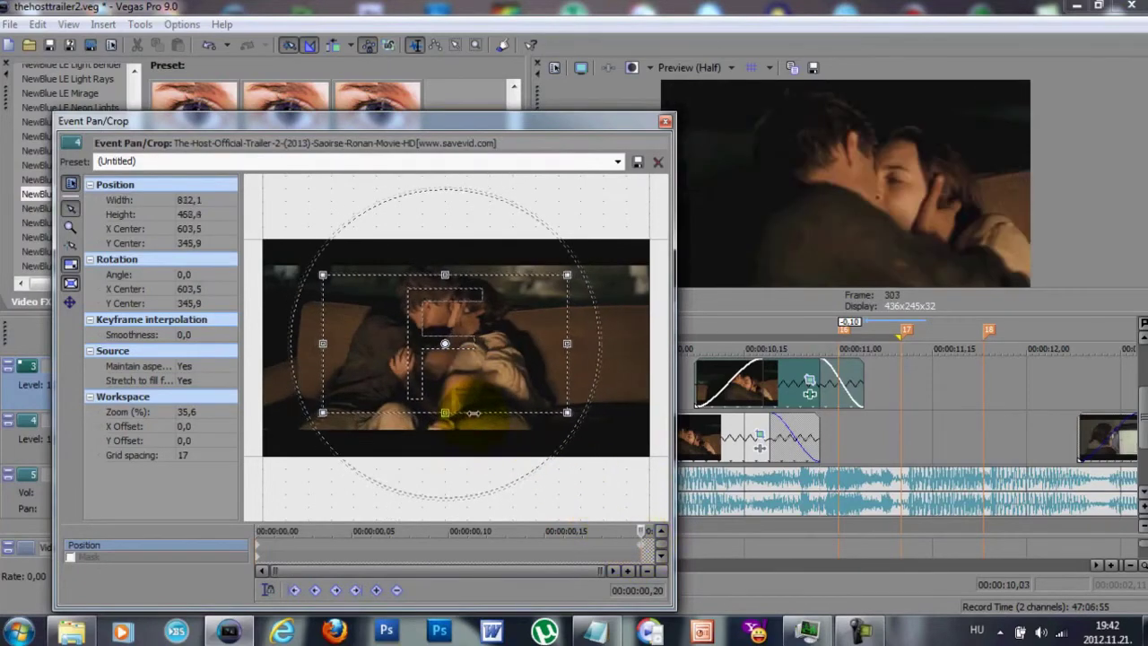
pyautogui.click(665, 124)
# - Play back the section covering the sofa kiss and both kissing close-ups
pyautogui.moveTo(957, 441); pyautogui.dragTo(518, 456)
pyautogui.press('space')
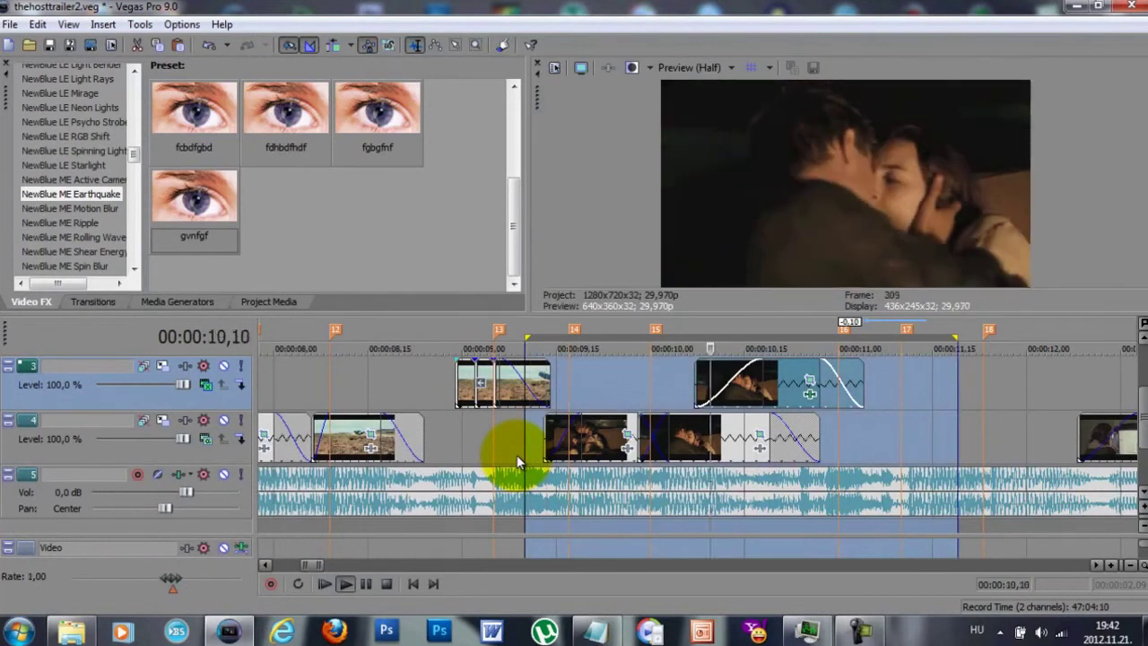
pyautogui.press('space')
# - Lengthen the crossfade between the sofa kiss and the kissing close-up on track 4 to 7 frames
pyautogui.click(642, 378)
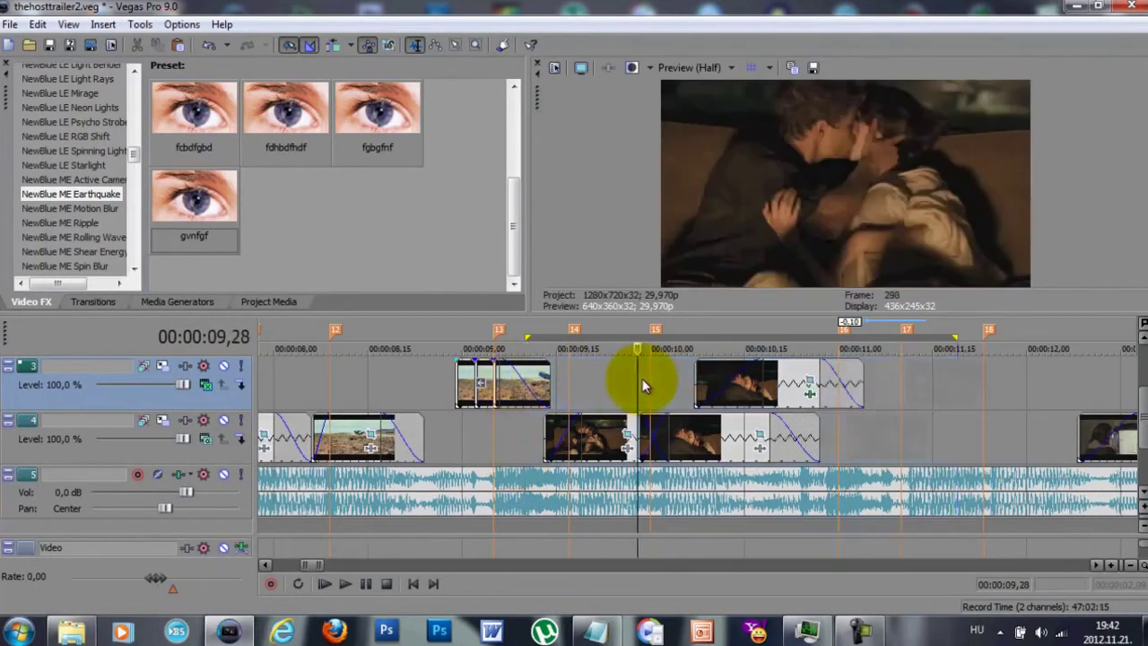
pyautogui.scroll(1, 672, 409)
pyautogui.moveTo(682, 429); pyautogui.dragTo(759, 444)
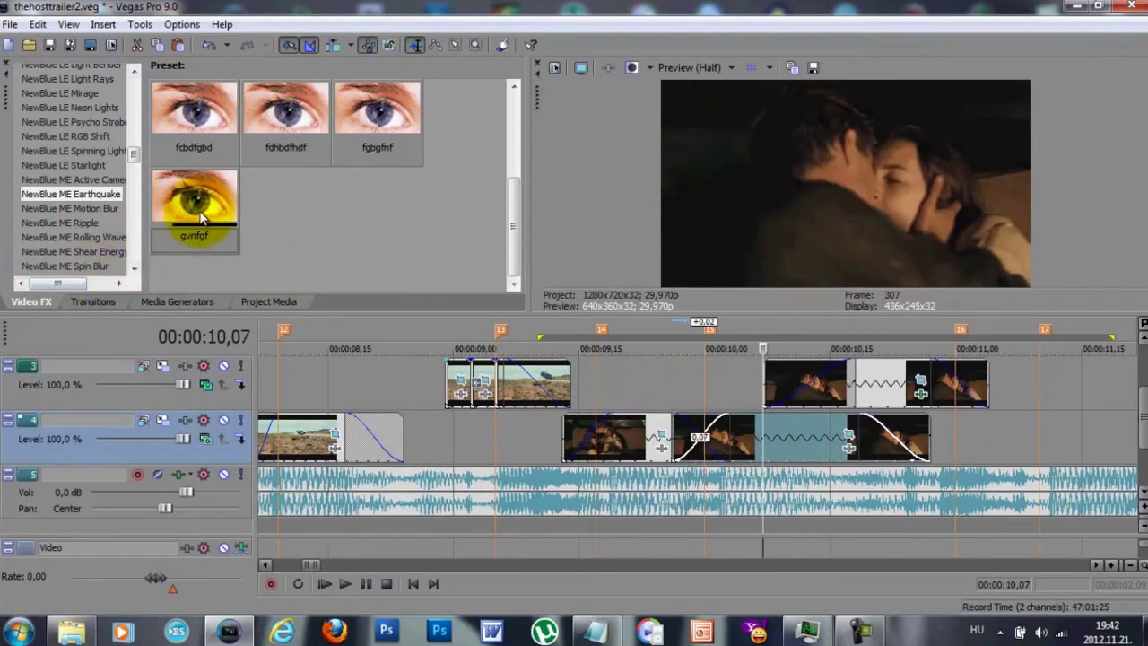
# - Add the NewBlue ME Earthquake gvnfgf preset to the kissing close-up on track 4, with Magnitude 61 and Velocity 27
pyautogui.moveTo(794, 442); pyautogui.dragTo(790, 440)
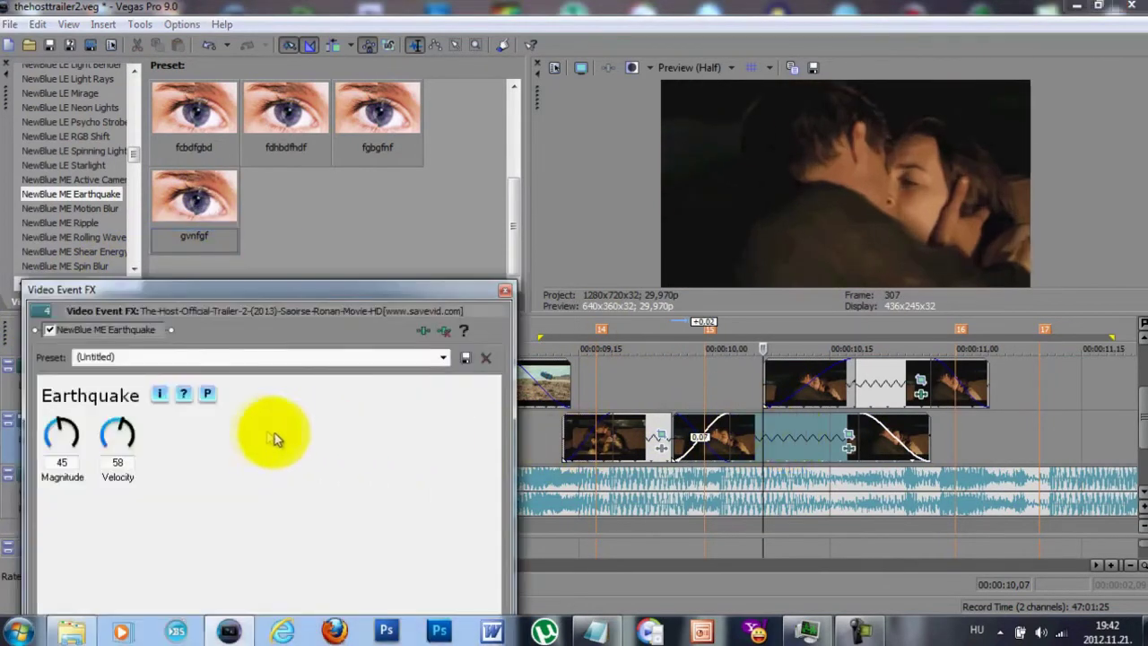
pyautogui.moveTo(109, 436); pyautogui.dragTo(91, 434)
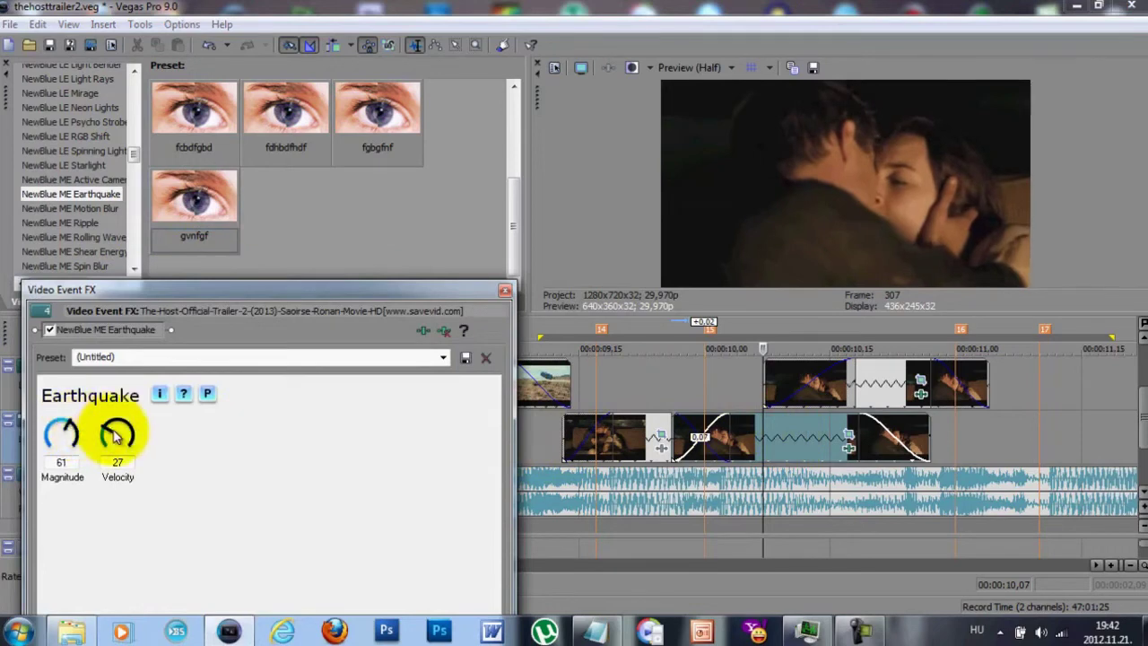
pyautogui.click(505, 289)
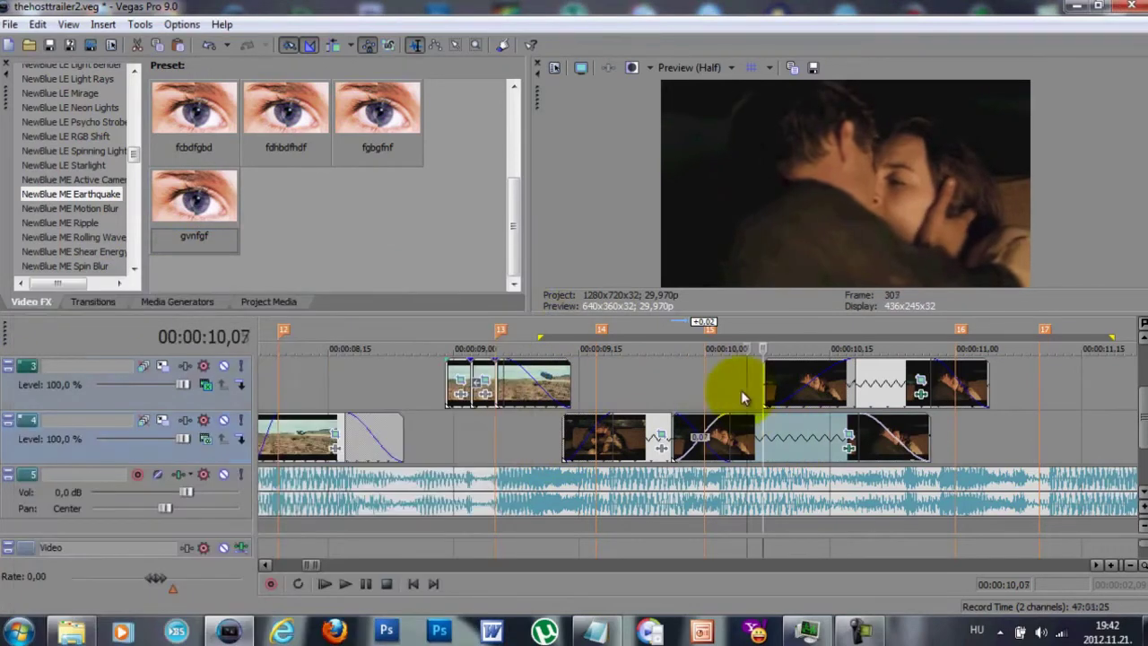
# - Apply the NewBlue MB Shake transition with the Big One preset to the crossfade between the two kissing clips on track 4
pyautogui.press('space')
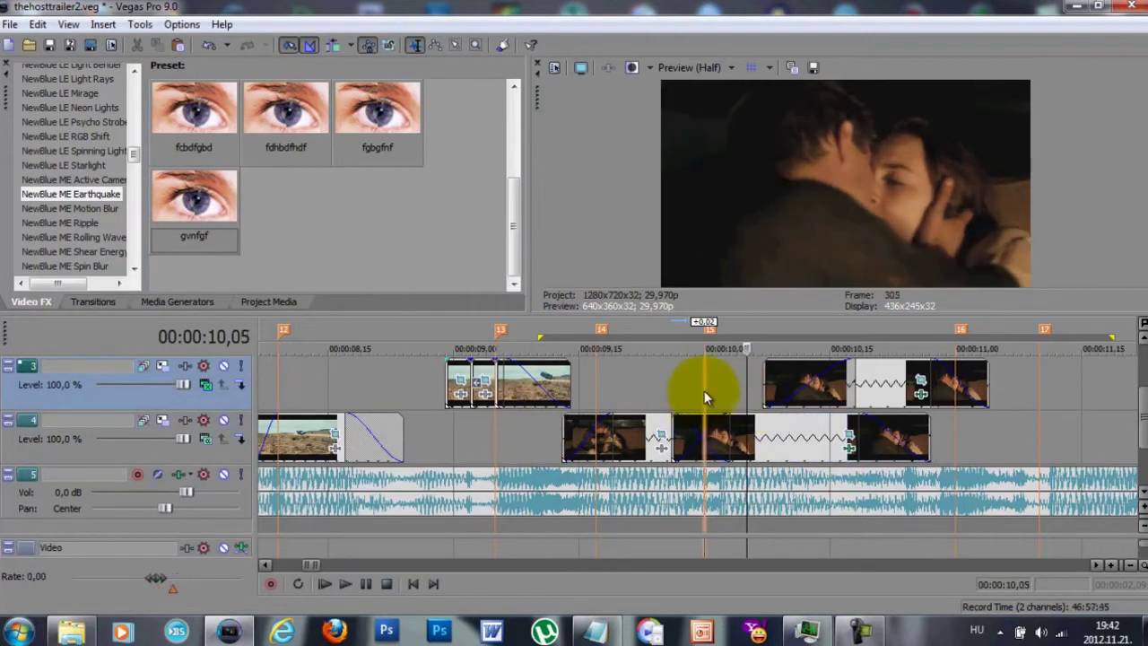
pyautogui.click(704, 397)
pyautogui.click(94, 302)
pyautogui.click(72, 148)
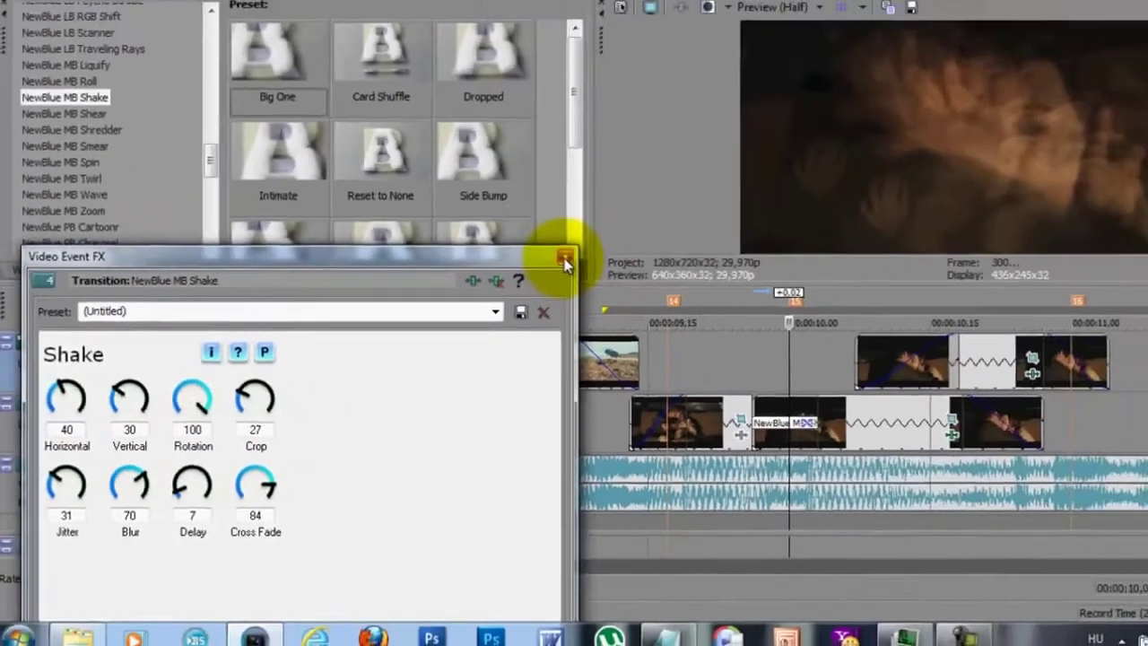
pyautogui.click(923, 59)
# - Apply the NewBlue MB Zoom transition with the Multiple Images preset to the fade-in of the sofa kissing clip
pyautogui.click(620, 439)
pyautogui.click(59, 248)
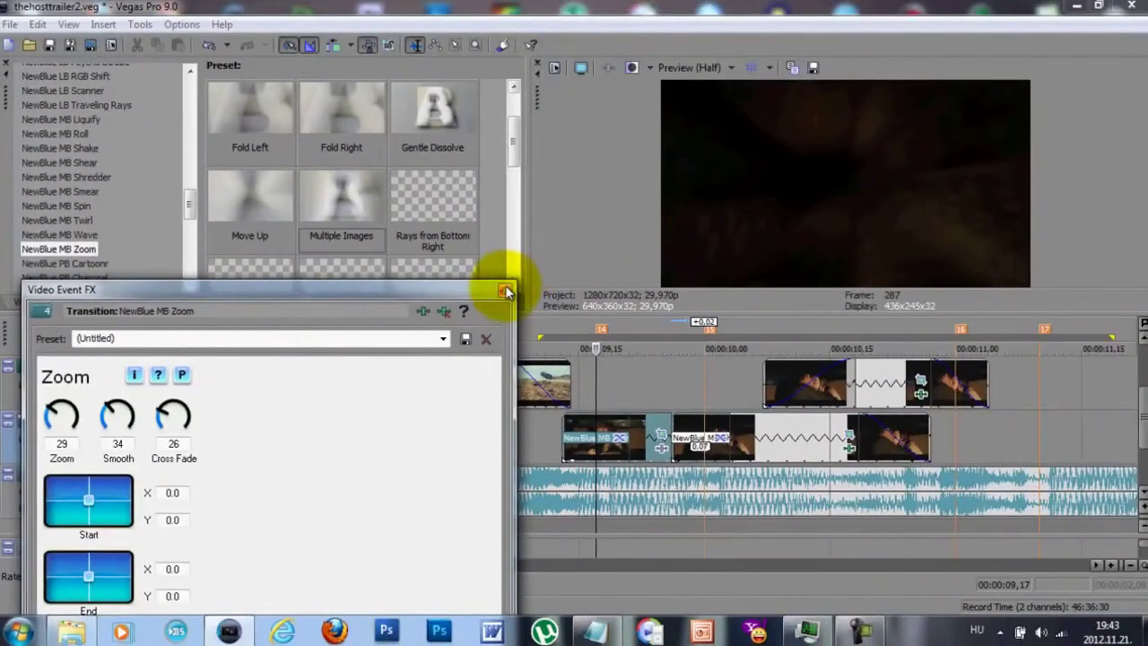
pyautogui.click(826, 111)
# - Play back the kissing section with its Zoom and Shake transitions until just past marker 17
pyautogui.press('space')
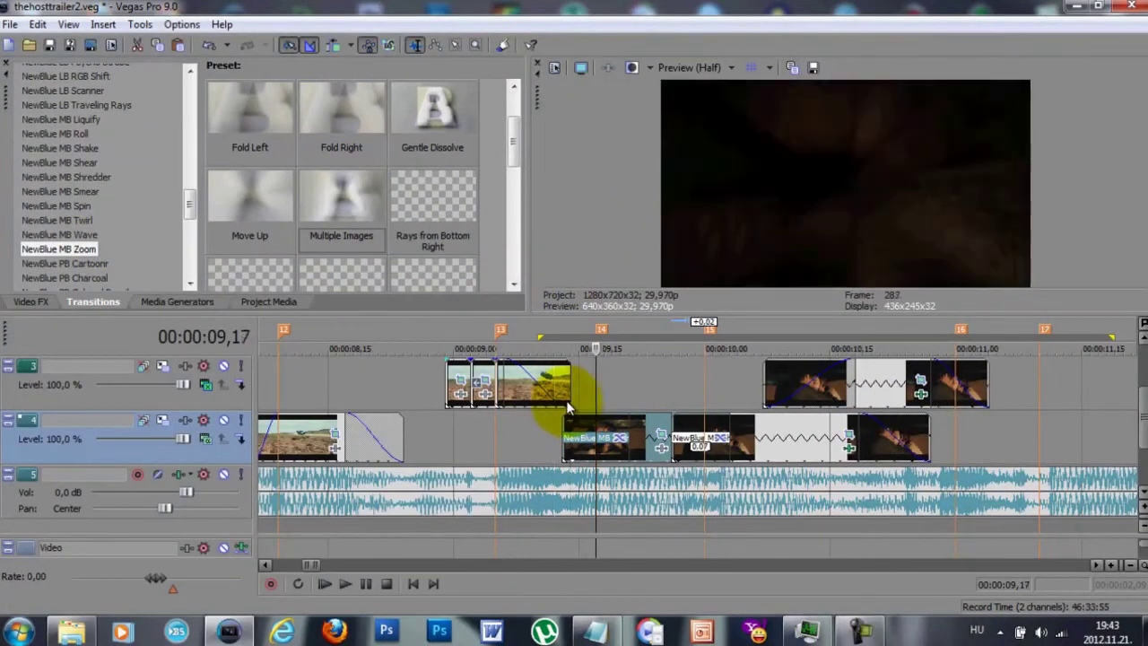
pyautogui.press('space')
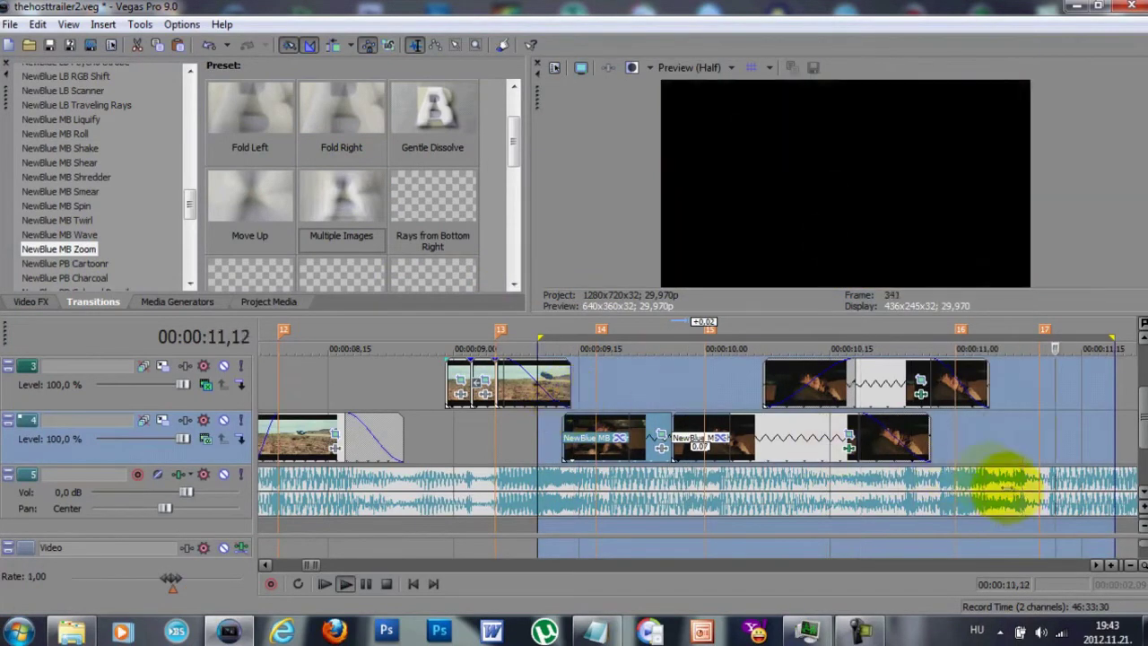
pyautogui.press('space')
# - Apply the NewBlue MB Roll transition with the cvbcvc preset to the fade-out of the kissing copy on track 3
pyautogui.click(946, 445)
pyautogui.scroll(1, 946, 445)
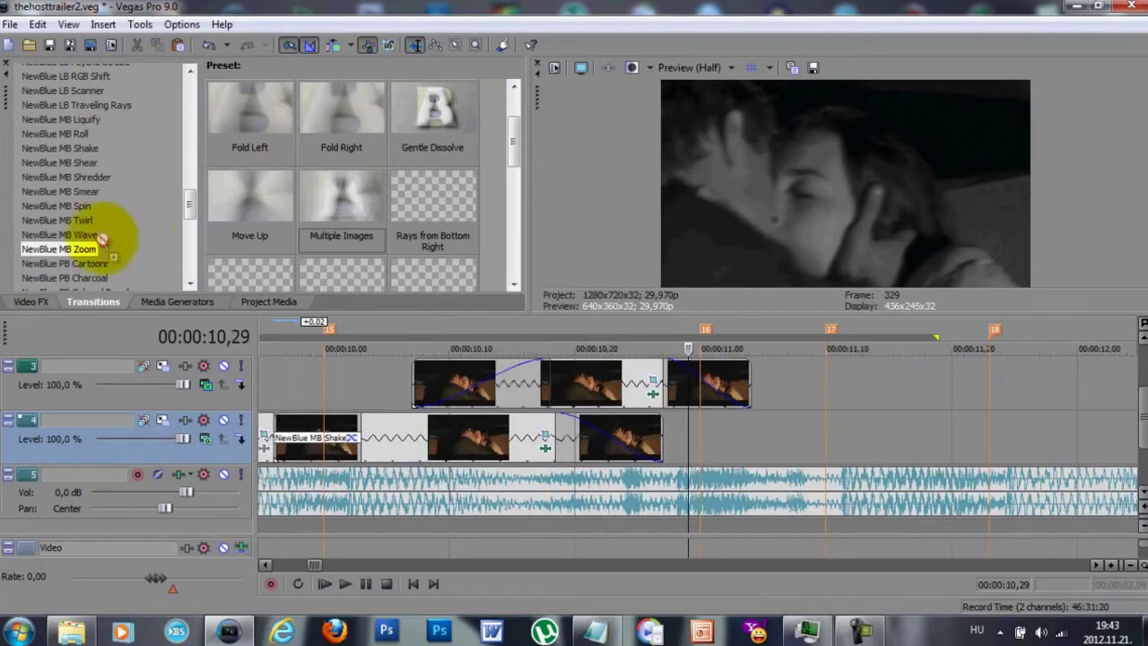
pyautogui.click(55, 134)
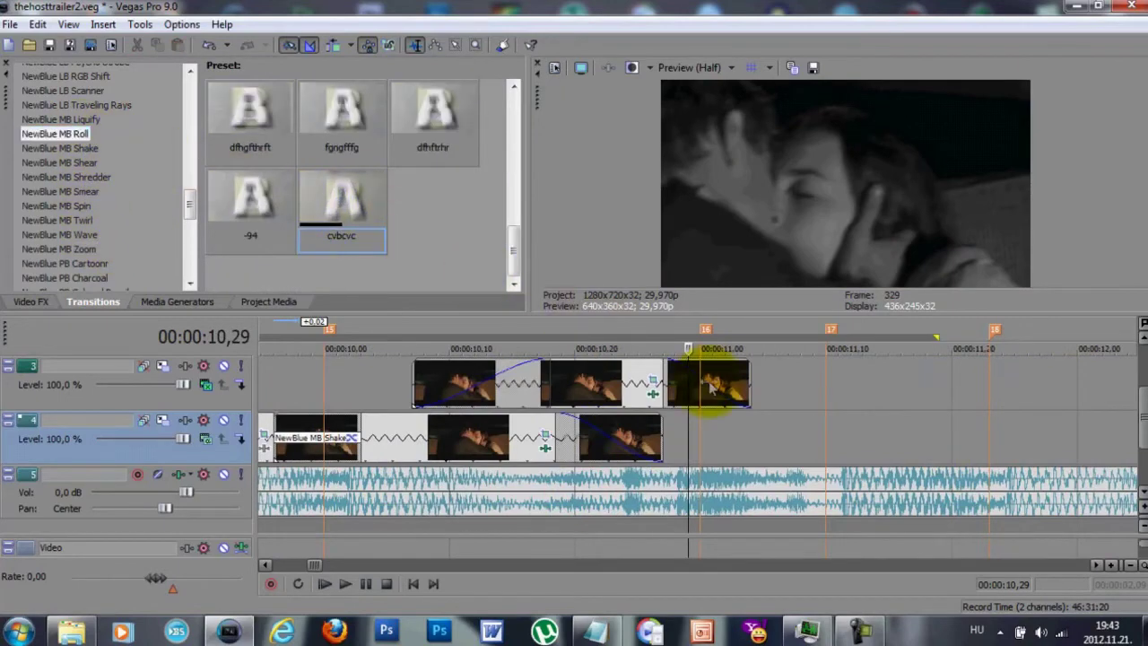
pyautogui.moveTo(711, 386); pyautogui.dragTo(712, 384)
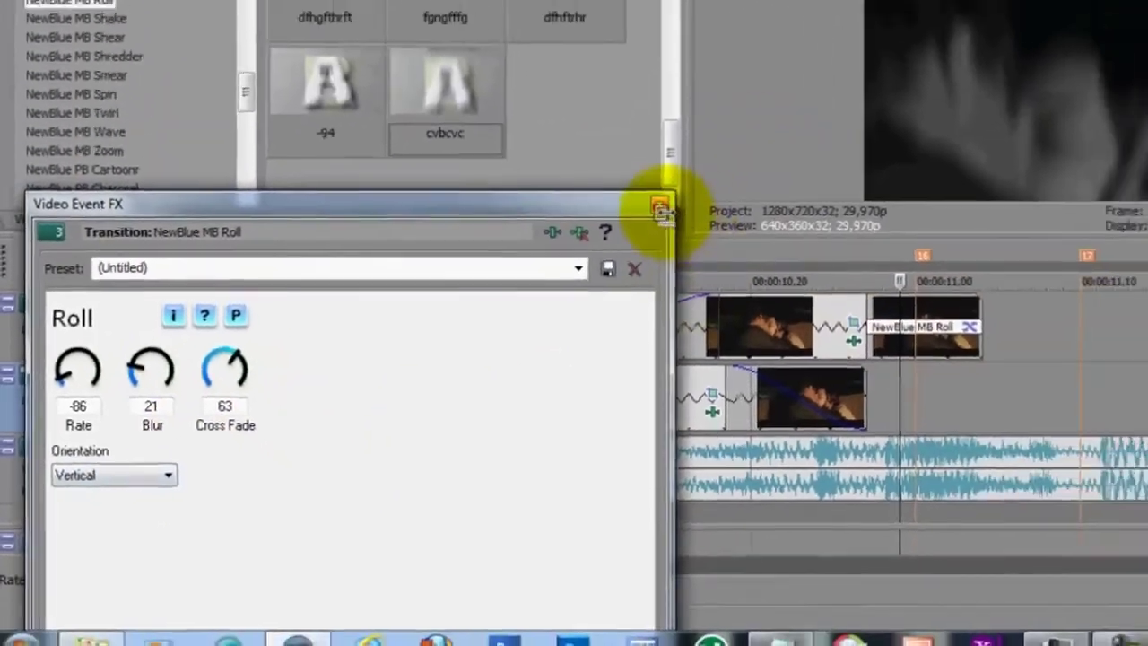
pyautogui.click(861, 92)
# - Extend the track 3 kissing copy to about 00:00:11,07, with a fade-in of about 9 frames and a Roll fade-out of about 11 frames
pyautogui.moveTo(747, 368); pyautogui.dragTo(567, 370)
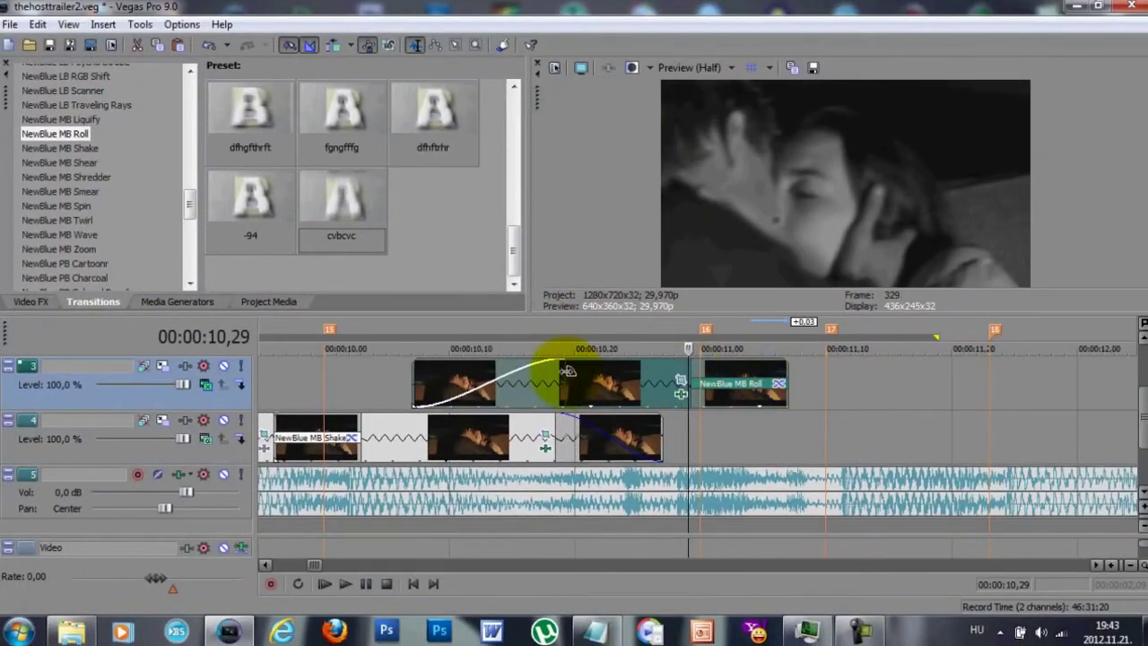
pyautogui.moveTo(687, 369); pyautogui.dragTo(653, 381)
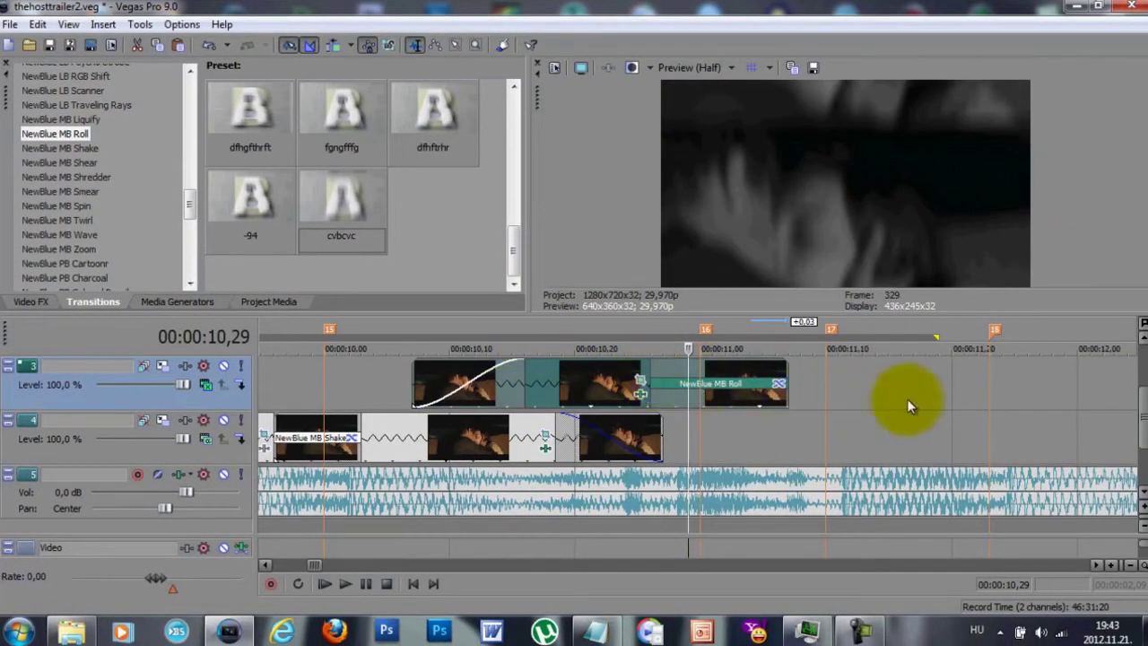
# - Play back the track 3 kissing copy from about 00:00:10,04 to check its Roll fade-out
pyautogui.moveTo(907, 405); pyautogui.dragTo(401, 385)
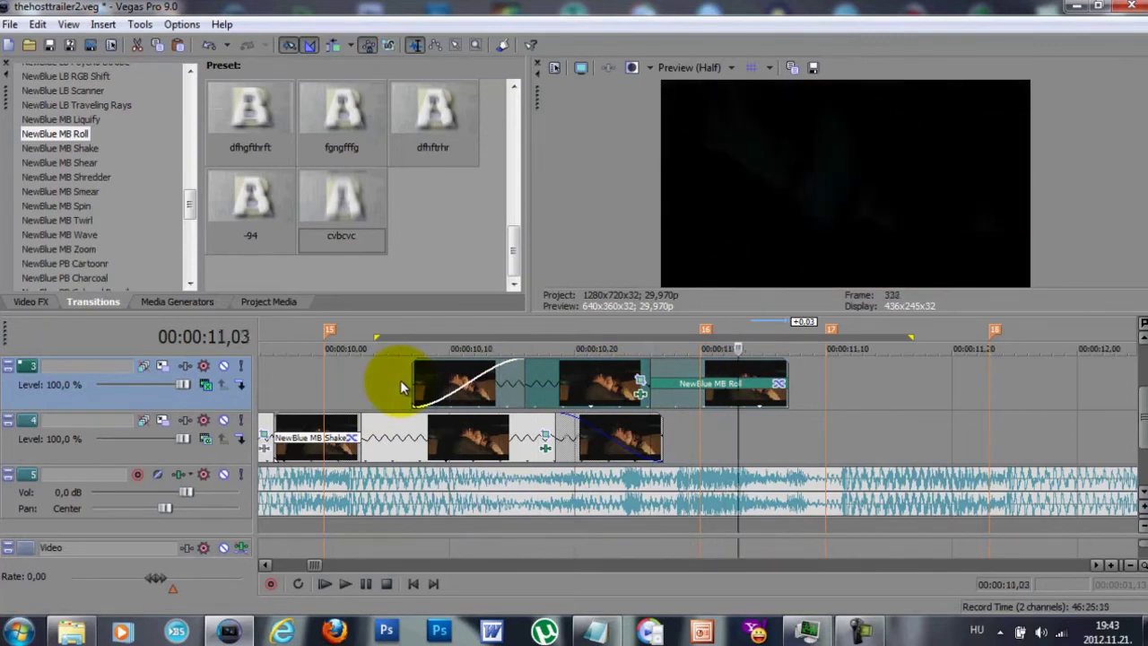
pyautogui.press('space')
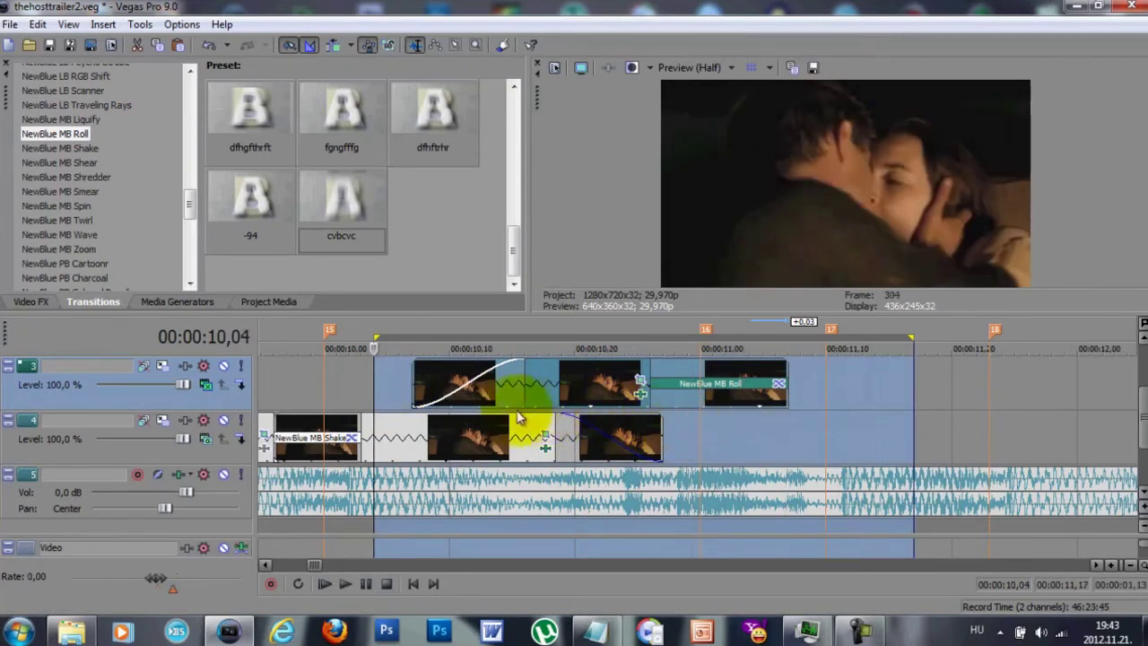
pyautogui.click(336, 386)
# - Fine-tune the start, fade-in and end of the black-and-white kissing copy on track 3
pyautogui.moveTo(414, 386)
pyautogui.mouseDown()
pyautogui.moveTo(378, 387)
pyautogui.moveTo(400, 386)
pyautogui.mouseUp()
pyautogui.moveTo(563, 395); pyautogui.dragTo(525, 394)
pyautogui.moveTo(751, 378)
pyautogui.mouseDown()
pyautogui.moveTo(801, 383)
pyautogui.moveTo(774, 383)
pyautogui.mouseUp()
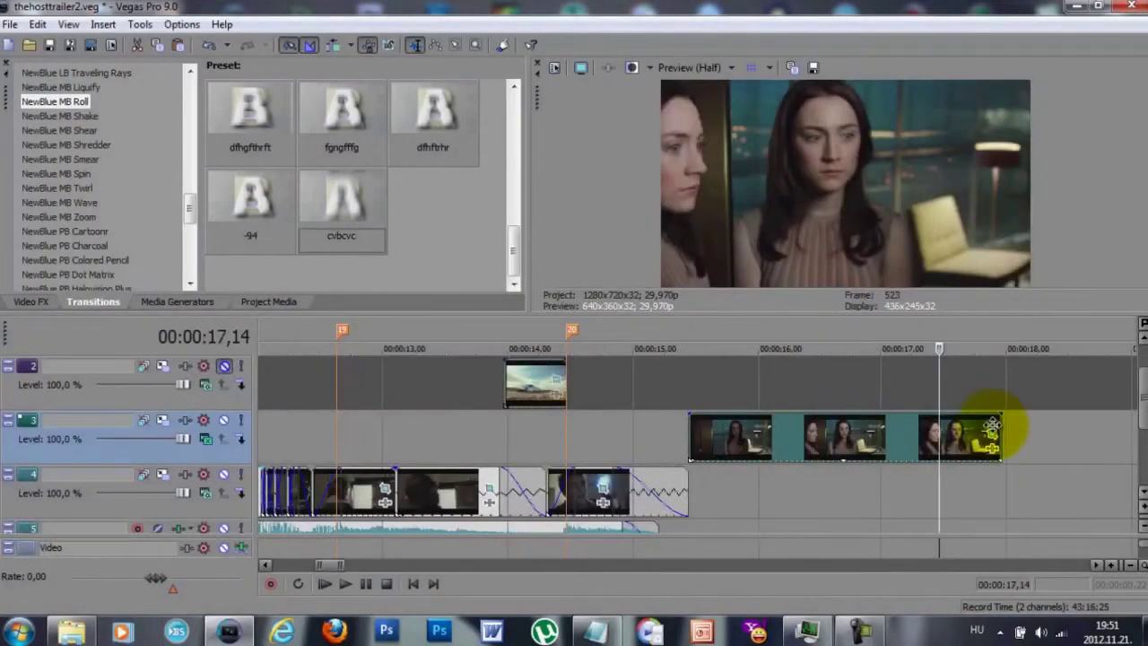
# - Reframe the long clip of the dark-haired woman after marker 20 on track 3 by shifting its 962,0-wide Pan/Crop frame to X center 496,7
pyautogui.click(990, 433)
pyautogui.moveTo(336, 357); pyautogui.dragTo(293, 360)
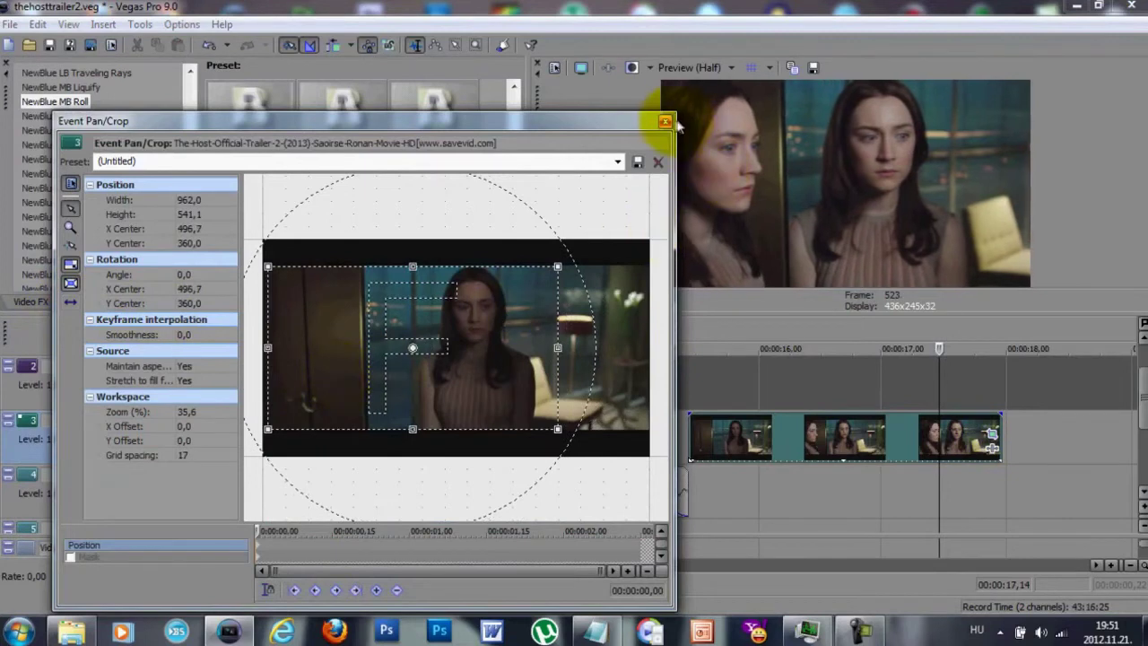
pyautogui.click(665, 122)
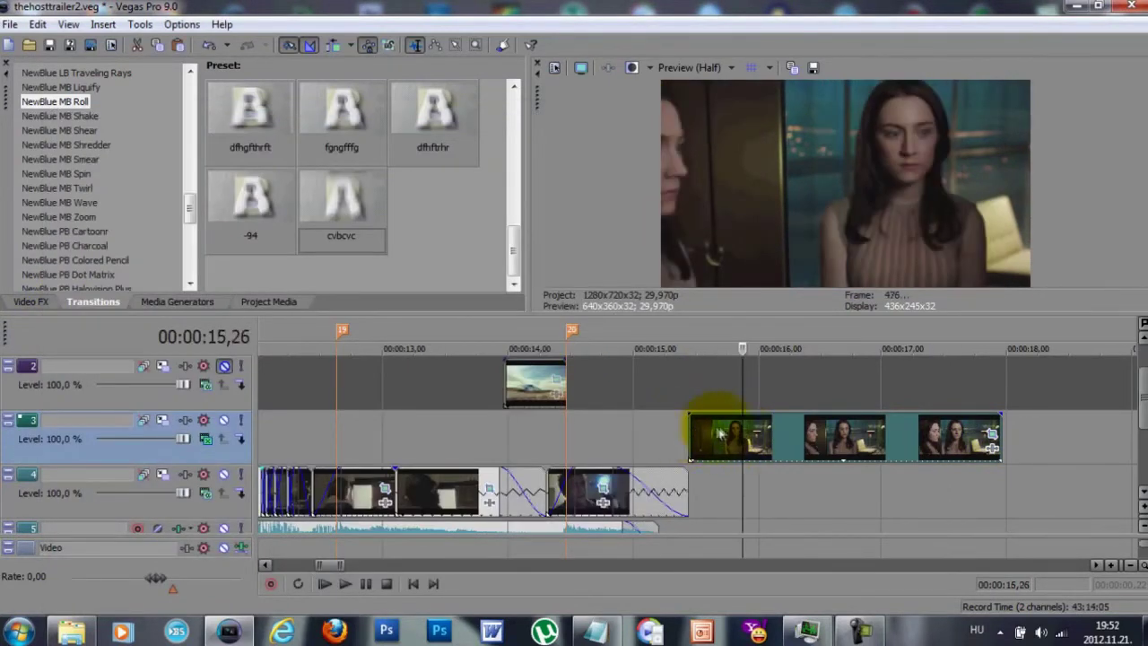
# - Trim the start of the dark-haired woman clip on track 3 to about 00:00:15,26 and split it at about 00:00:17,04
pyautogui.moveTo(704, 433); pyautogui.dragTo(742, 435)
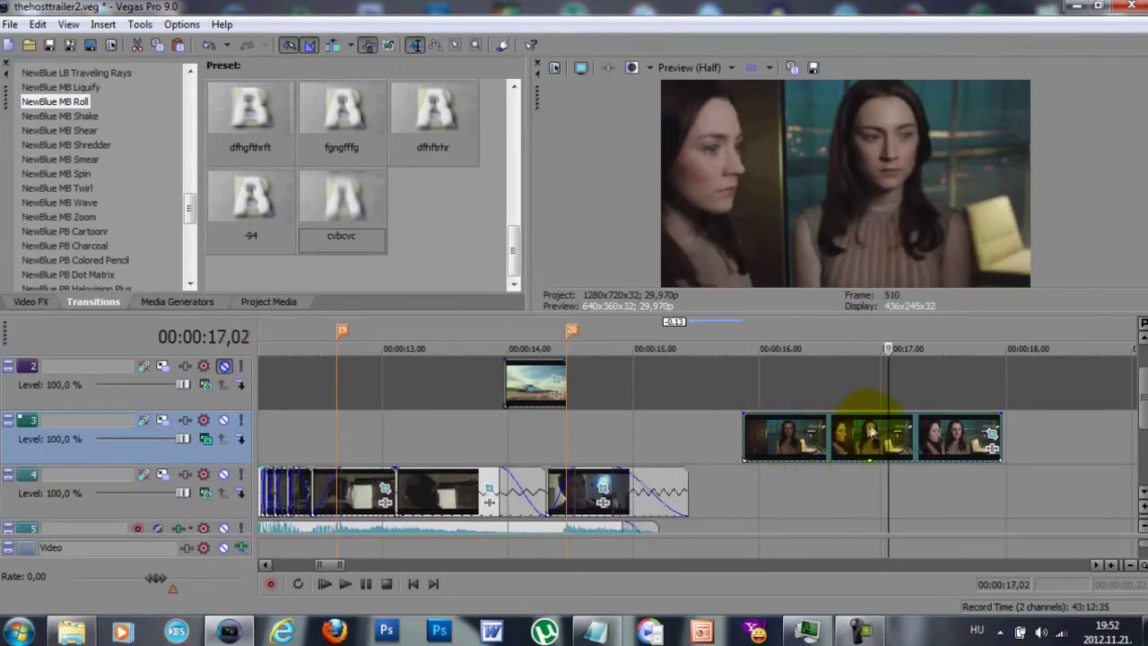
pyautogui.press('s')
pyautogui.click(753, 440)
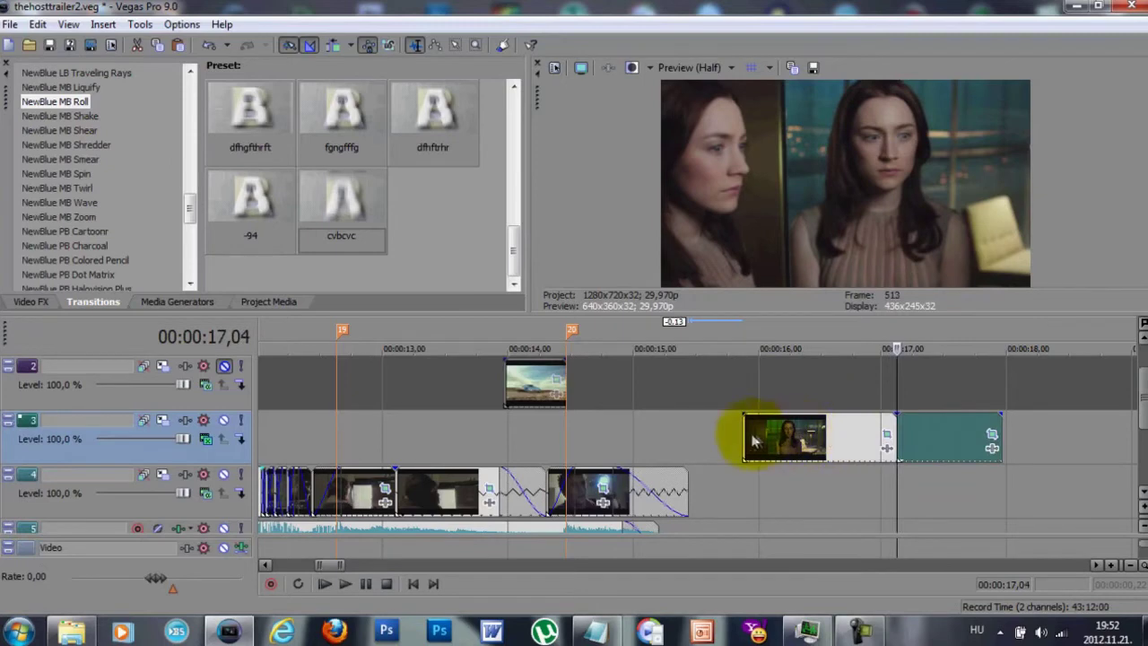
# - Shorten the front piece of the dark-haired woman clip and move it to marker 13 on track 3
pyautogui.moveTo(742, 436)
pyautogui.mouseDown()
pyautogui.moveTo(830, 437)
pyautogui.moveTo(167, 428)
pyautogui.moveTo(620, 435)
pyautogui.mouseUp()
pyautogui.click(616, 435)
pyautogui.scroll(-2, 1039, 435)
pyautogui.scroll(-1, 1040, 432)
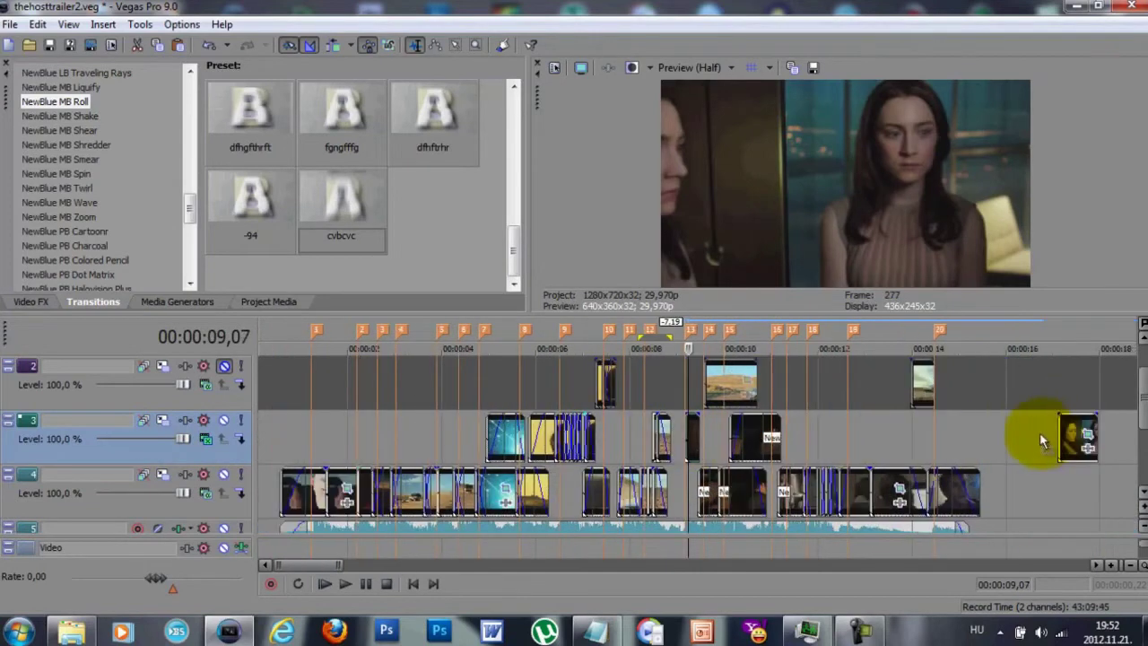
# - Move the remaining piece of the dark-haired woman clip to track 2 at about 00:00:08,12 and split it before marker 13
pyautogui.click(647, 384)
pyautogui.scroll(3, 639, 399)
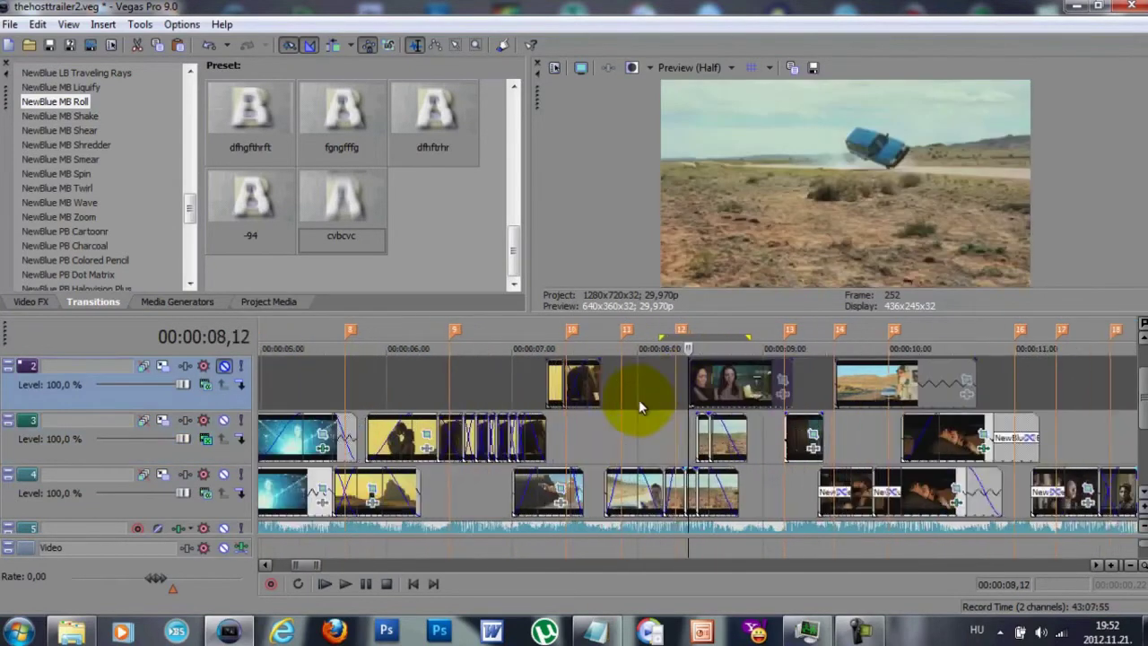
pyautogui.click(789, 442)
pyautogui.scroll(4, 592, 484)
pyautogui.click(453, 391)
pyautogui.press('s')
# - Time-stretch the two dark-haired woman pieces into slow motion, with the first ending and the second starting at marker 13
pyautogui.moveTo(327, 386); pyautogui.dragTo(712, 438)
pyautogui.moveTo(837, 432); pyautogui.dragTo(738, 436)
pyautogui.keyDown('ctrl'); pyautogui.moveTo(739, 436); pyautogui.dragTo(841, 440); pyautogui.keyUp('ctrl')
pyautogui.click(621, 487)
pyautogui.scroll(2, 622, 487)
pyautogui.moveTo(674, 485)
pyautogui.mouseDown()
pyautogui.moveTo(642, 486)
pyautogui.moveTo(674, 485)
pyautogui.mouseUp()
# - Shorten the slowed piece after marker 13 to about 8 frames and move it onto track 4 behind the first one
pyautogui.click(812, 440)
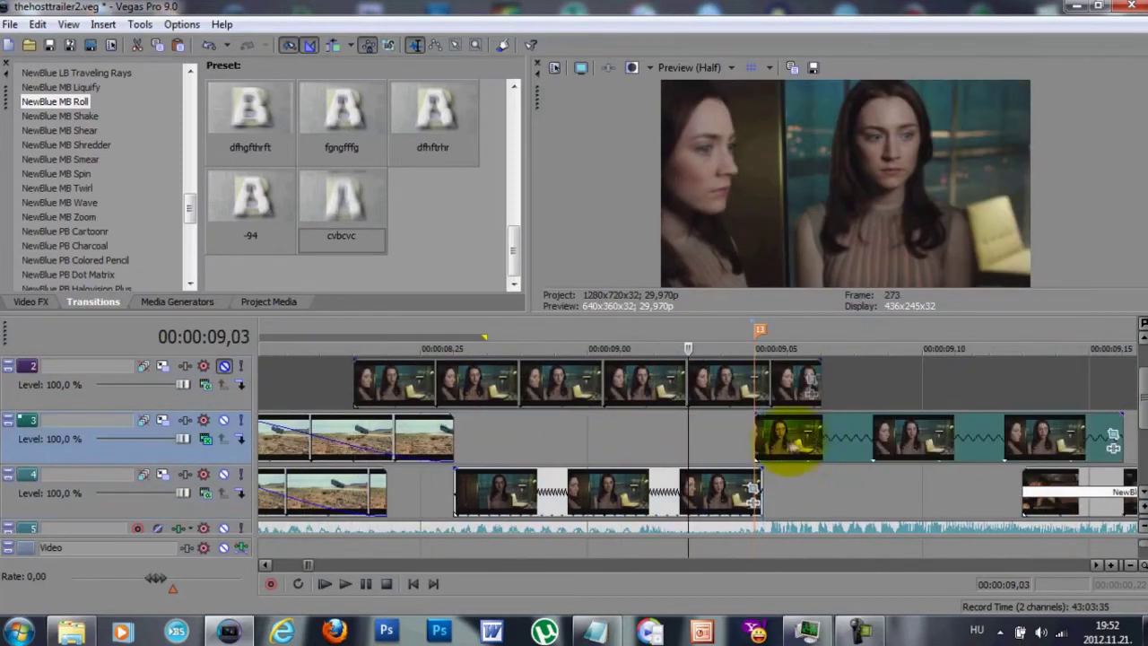
pyautogui.scroll(-2, 816, 439)
pyautogui.moveTo(902, 417); pyautogui.dragTo(827, 435)
# - Play back the range from about 00:00:08,24 to 00:00:09,25 to check the slowed pieces around marker 13
pyautogui.moveTo(1055, 439); pyautogui.dragTo(538, 439)
pyautogui.moveTo(904, 439); pyautogui.dragTo(900, 529)
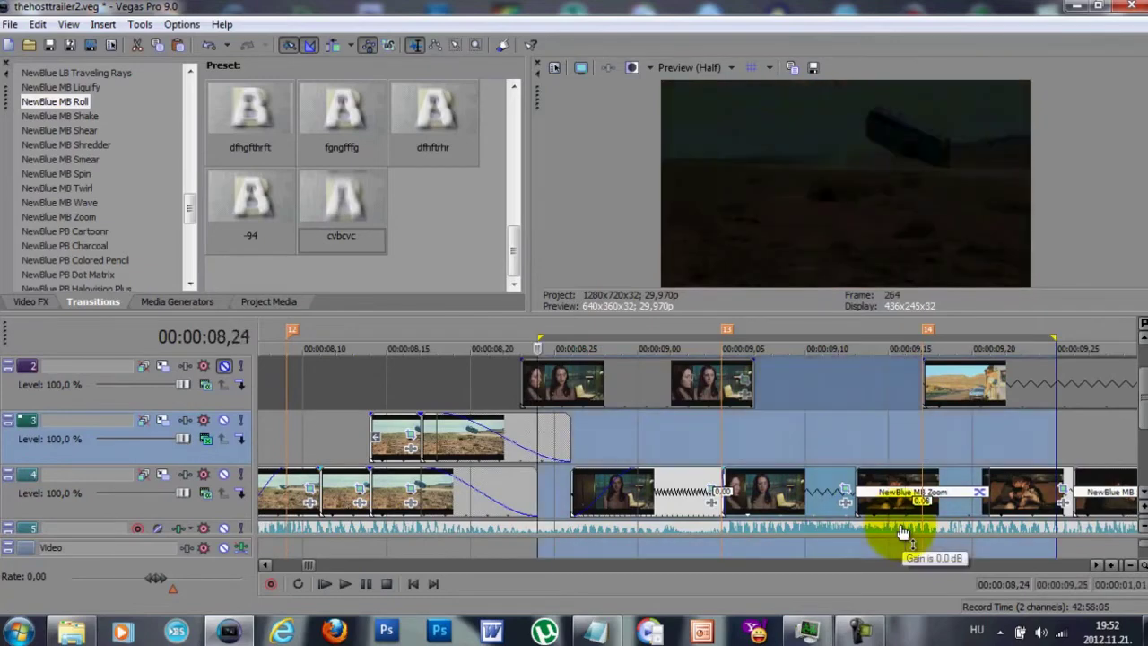
pyautogui.press('space')
pyautogui.press('space')
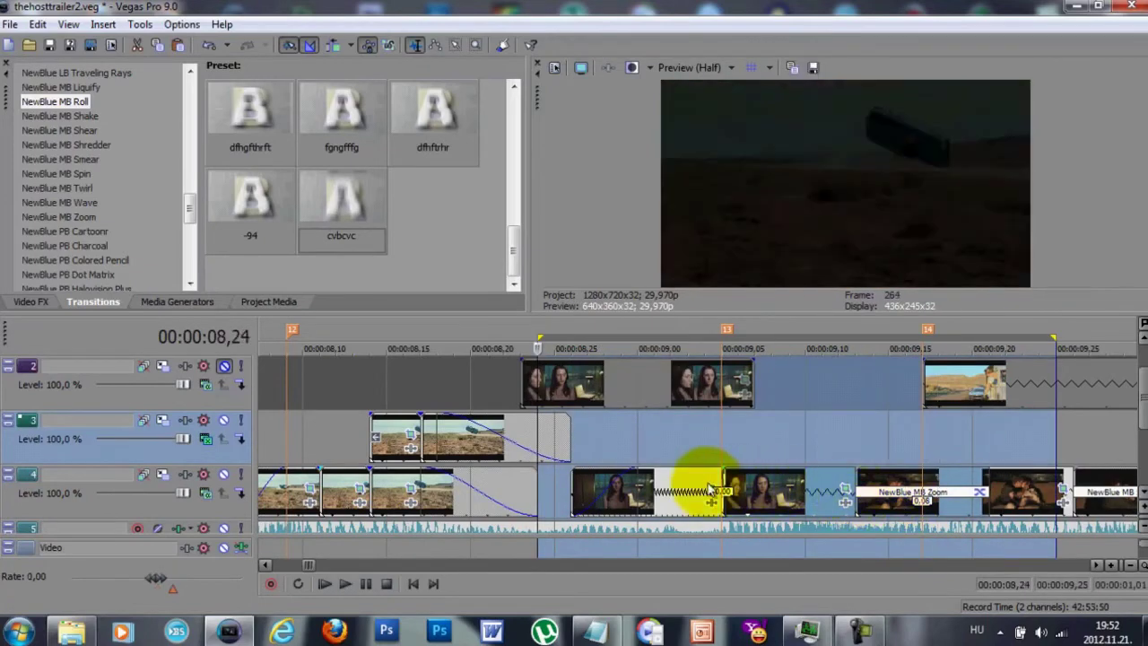
# - Fade in the first slowed woman piece on track 4 and set the Zoom of the NewBlue MB Zoom transition at marker 14 to 11
pyautogui.click(574, 488)
pyautogui.click(957, 480)
pyautogui.click(980, 491)
pyautogui.click(46, 416)
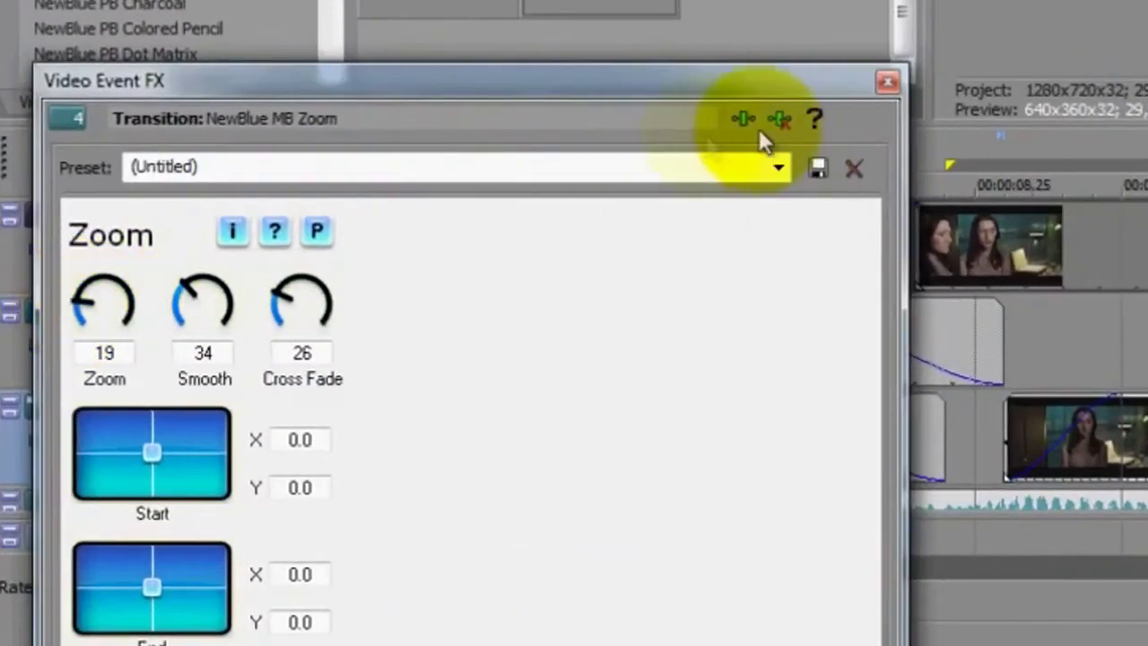
pyautogui.moveTo(102, 269); pyautogui.dragTo(39, 308)
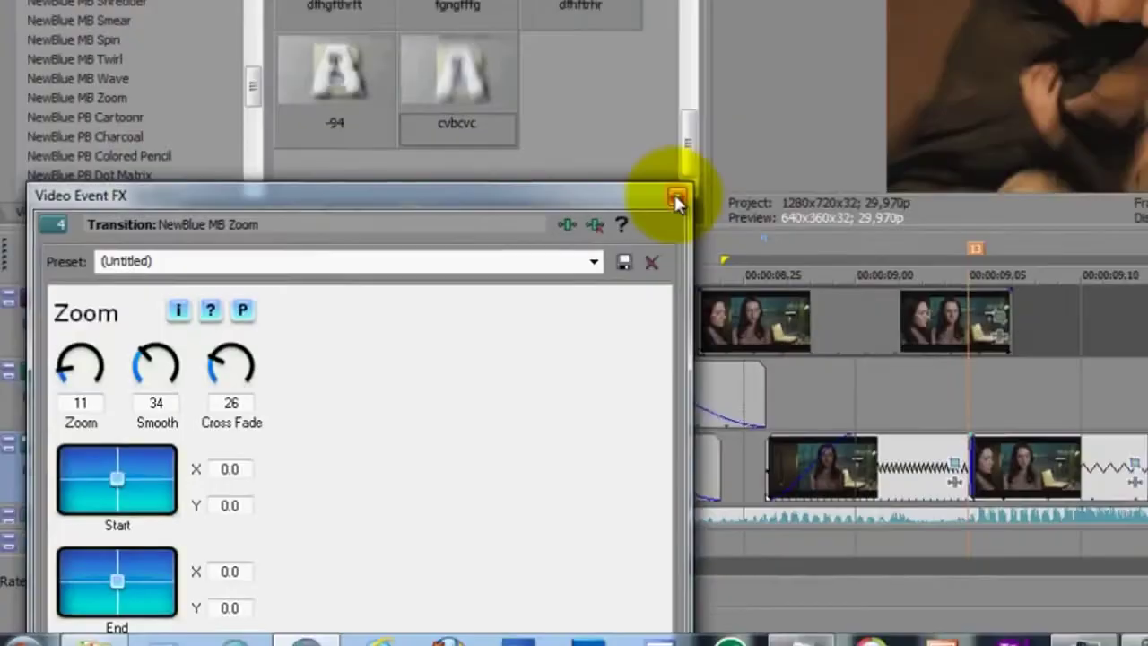
pyautogui.click(887, 82)
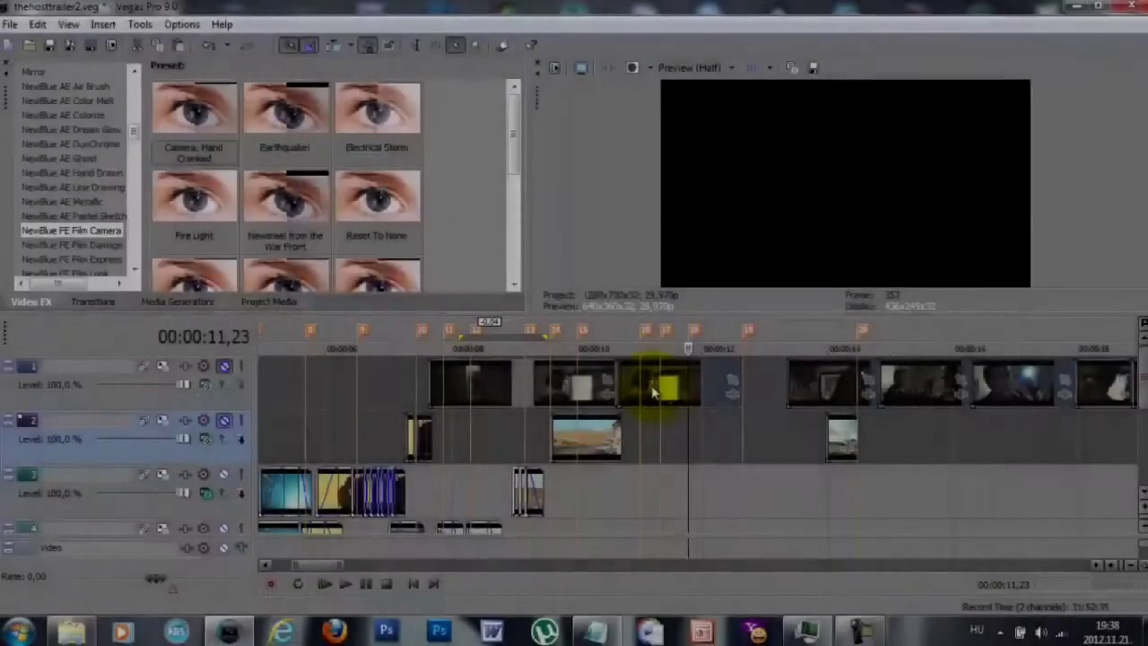
# - Bring the dark fridge-scene clips down from track 1 to track 3 and place the first one on track 4
pyautogui.moveTo(653, 392); pyautogui.dragTo(716, 439)
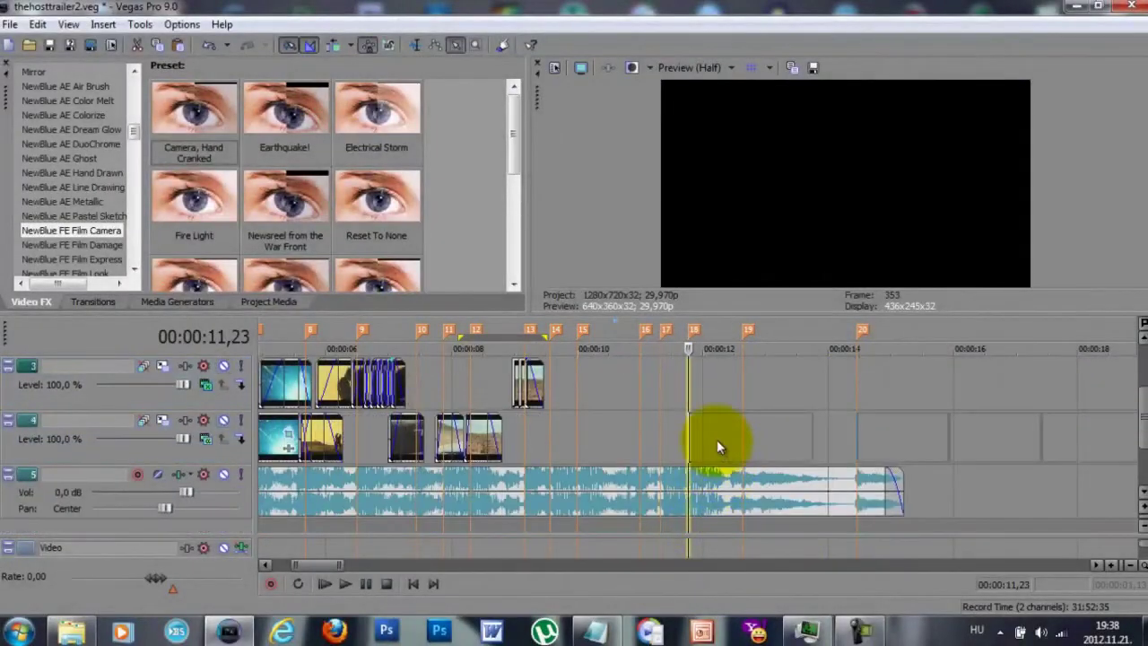
pyautogui.moveTo(877, 434); pyautogui.dragTo(921, 398)
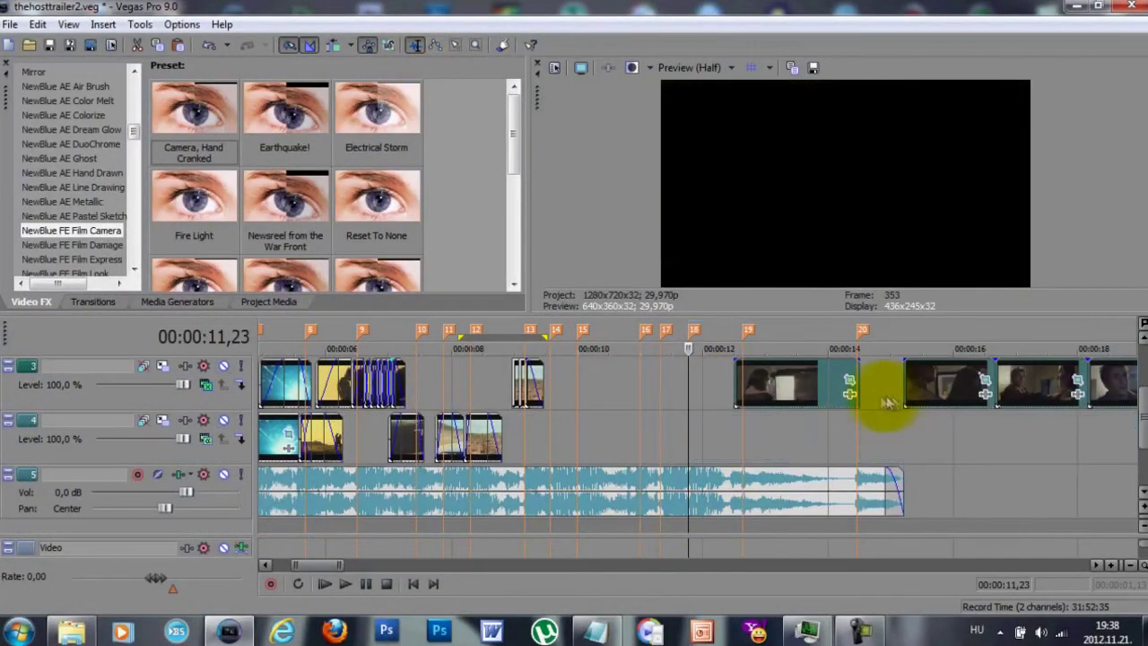
pyautogui.click(860, 419)
pyautogui.click(817, 408)
pyautogui.scroll(3, 817, 410)
pyautogui.hotkey('ctrl', 'z')
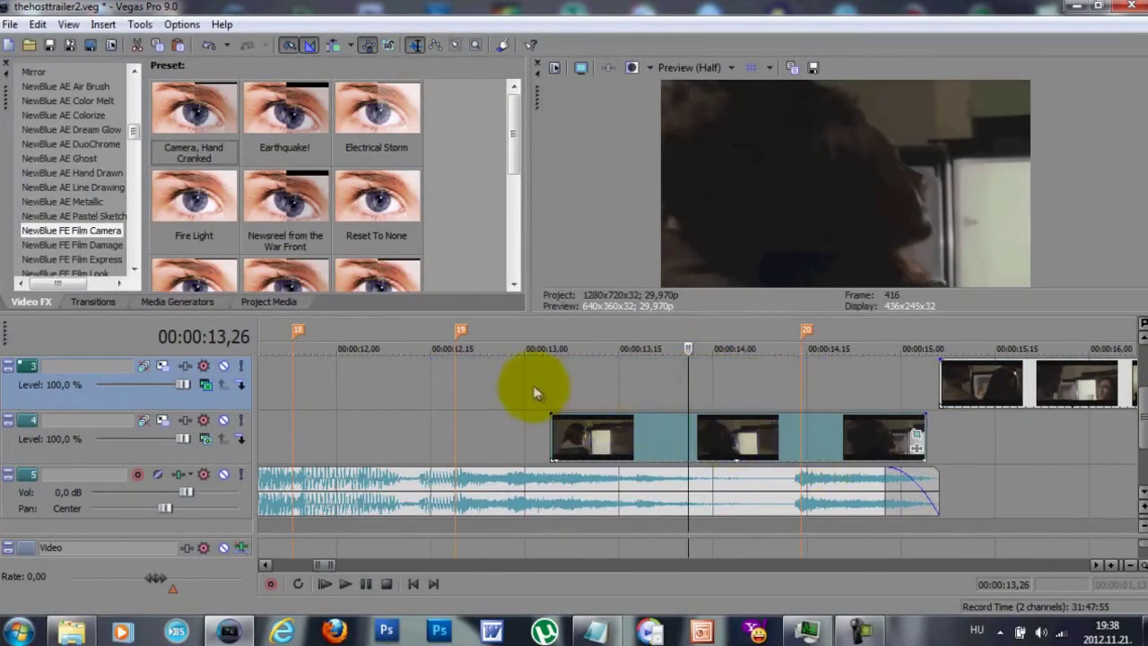
# - Play back the fridge clip on track 4 and reposition it to start at about 00:00:12,08
pyautogui.click(531, 393)
pyautogui.press('space')
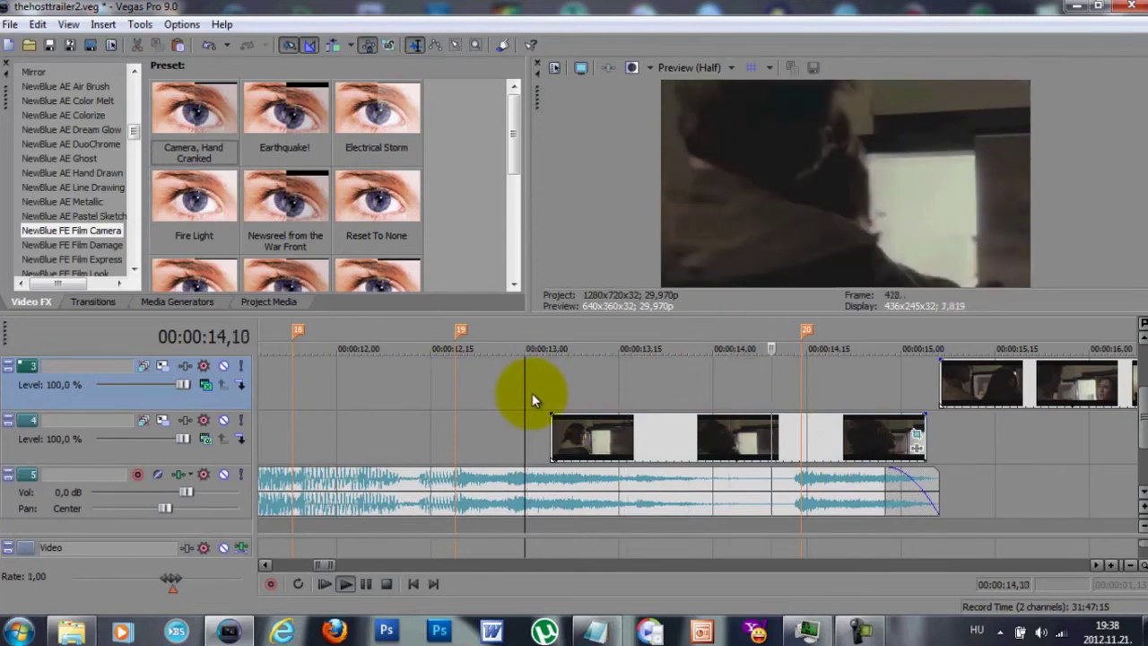
pyautogui.press('space')
pyautogui.moveTo(720, 448); pyautogui.dragTo(589, 441)
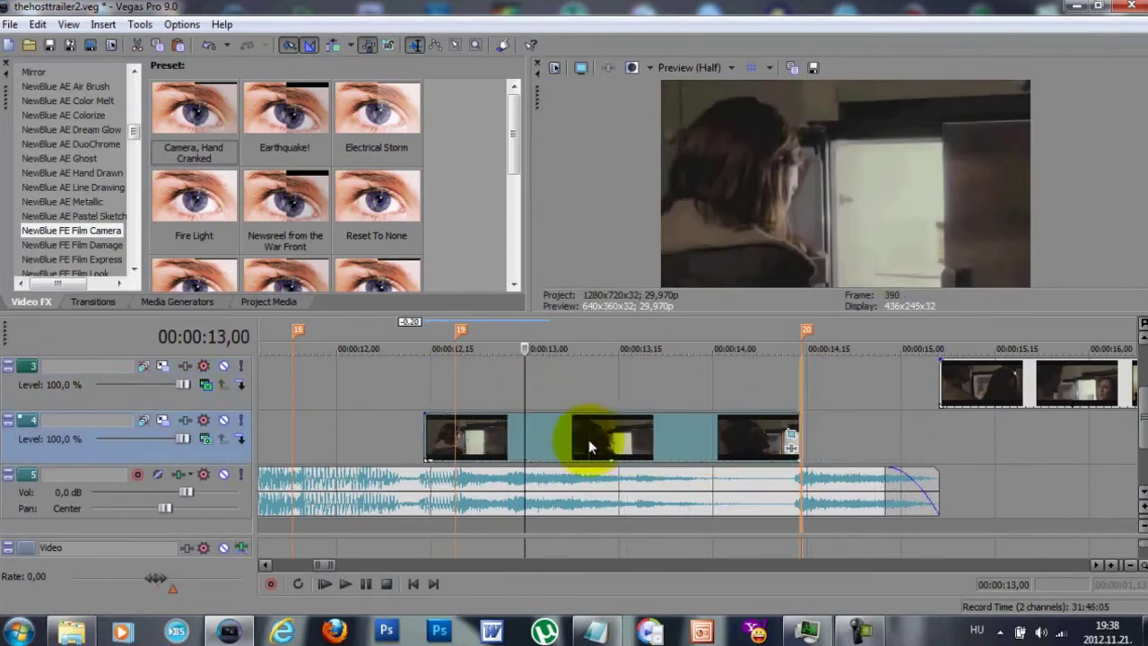
pyautogui.click(386, 393)
pyautogui.press('space')
pyautogui.press('space')
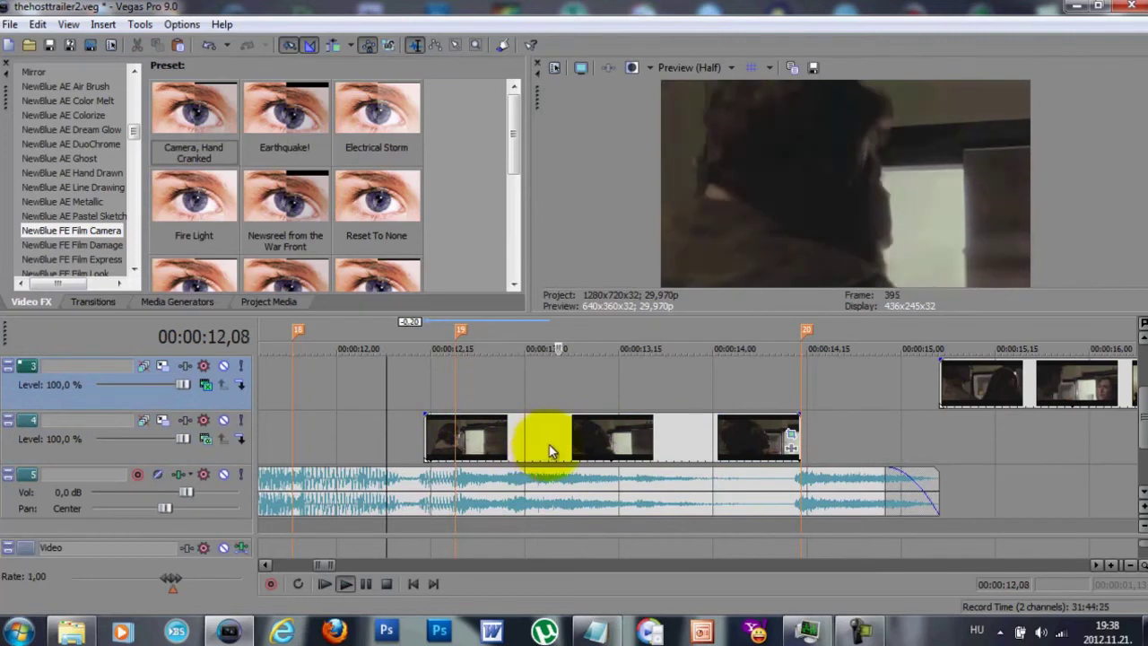
pyautogui.click(512, 392)
pyautogui.moveTo(543, 434); pyautogui.dragTo(390, 418)
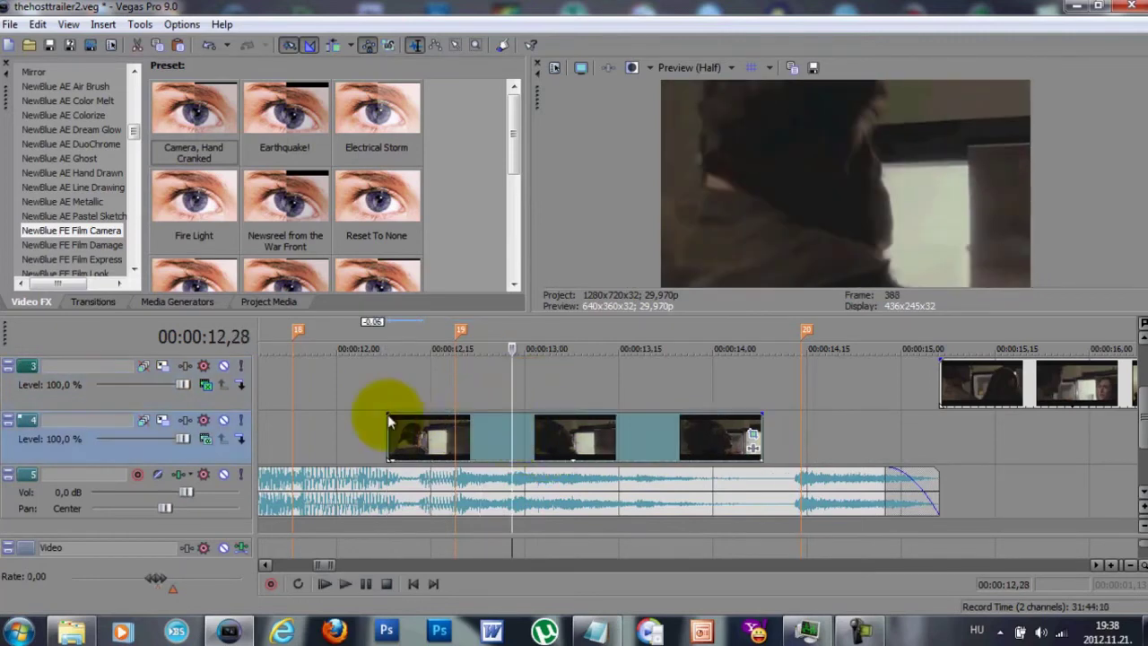
# - Place the flashlight man clip on track 4 over the end of the fridge clip with a crossfade of about 9 frames
pyautogui.press('space')
pyautogui.scroll(-2, 790, 439)
pyautogui.press('space')
pyautogui.moveTo(1079, 389); pyautogui.dragTo(686, 432)
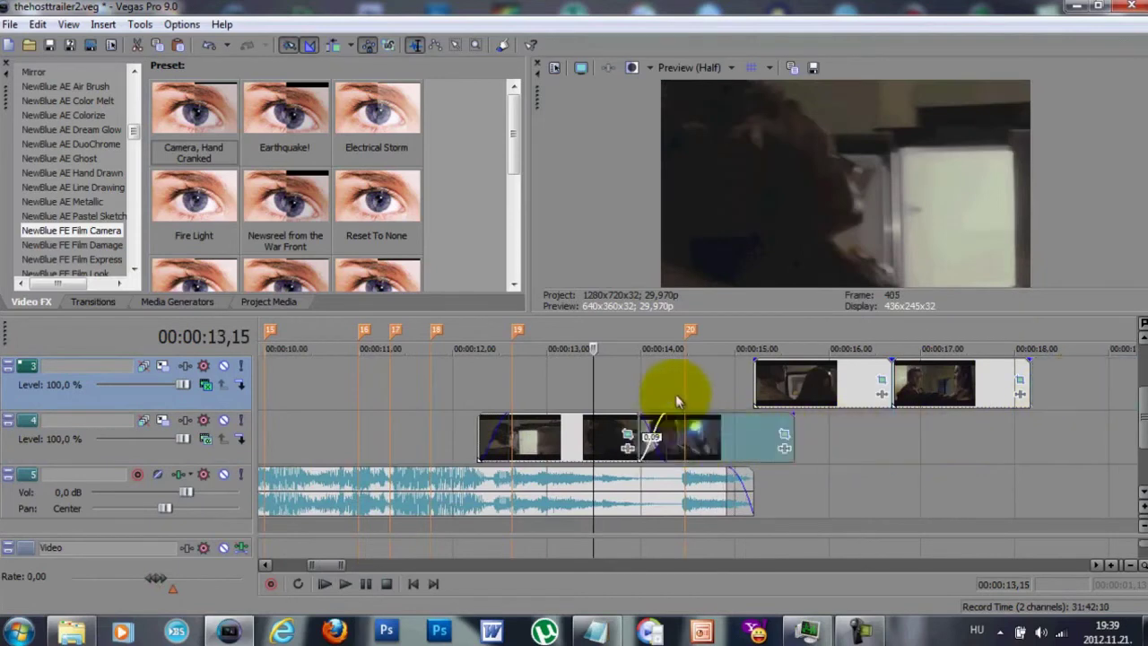
# - Play back the fridge and flashlight clips, and shift the remaining track 3 clips 1,04 later
pyautogui.click(676, 399)
pyautogui.scroll(2, 676, 399)
pyautogui.press('space')
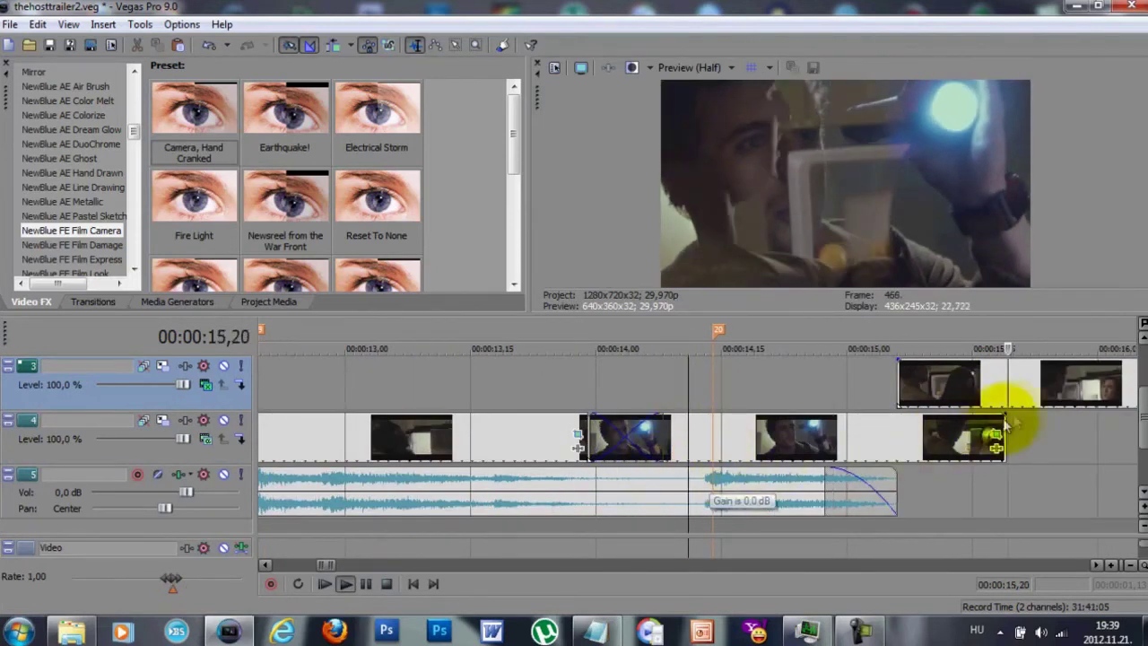
pyautogui.press('space')
pyautogui.moveTo(899, 383); pyautogui.dragTo(1055, 386)
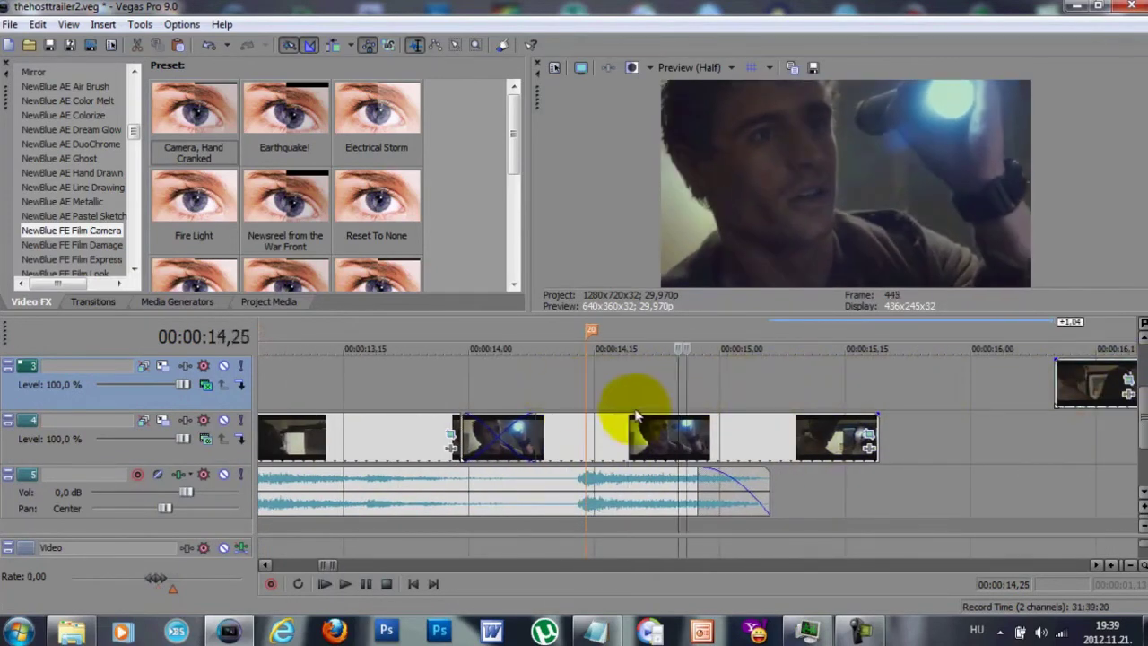
# - Trim and slow the flashlight clip to run from about 00:00:14,09 to 00:00:15,13, with a fade-in and a fade-out
pyautogui.moveTo(875, 436)
pyautogui.mouseDown()
pyautogui.moveTo(858, 422)
pyautogui.moveTo(654, 435)
pyautogui.mouseUp()
pyautogui.moveTo(652, 436)
pyautogui.mouseDown()
pyautogui.moveTo(741, 440)
pyautogui.moveTo(689, 421)
pyautogui.moveTo(595, 447)
pyautogui.moveTo(622, 433)
pyautogui.mouseUp()
pyautogui.click(467, 403)
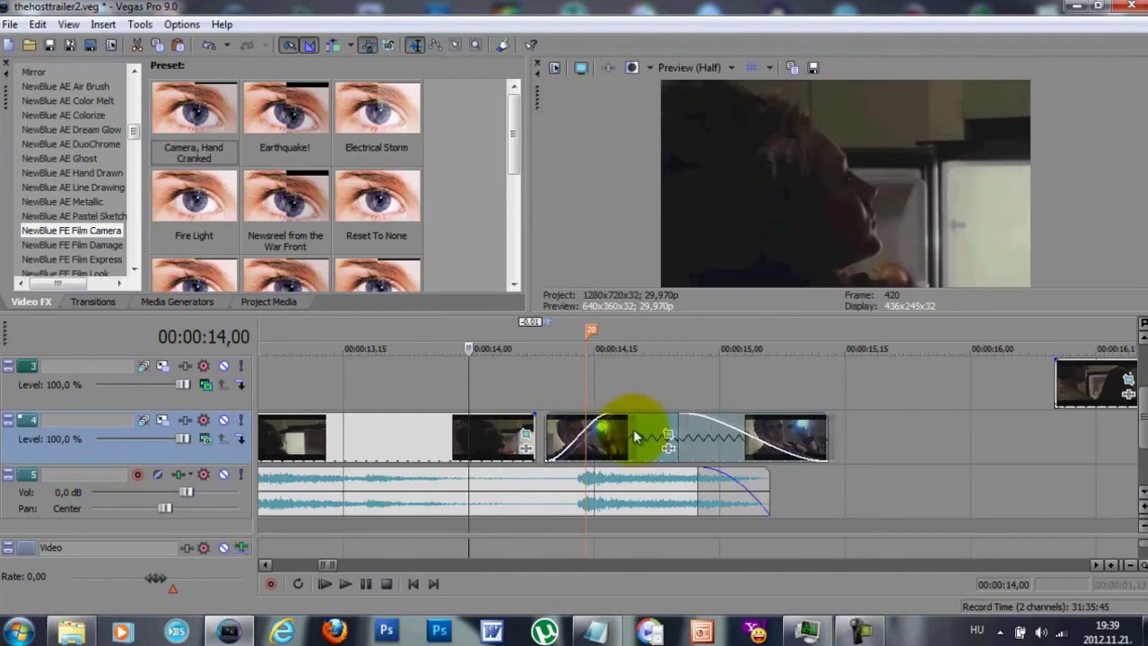
# - Play back the range from 00:00:12,05 to 00:00:15,16 to check the fridge and flashlight clips against the music
pyautogui.scroll(-3, 510, 389)
pyautogui.moveTo(436, 397); pyautogui.dragTo(858, 438)
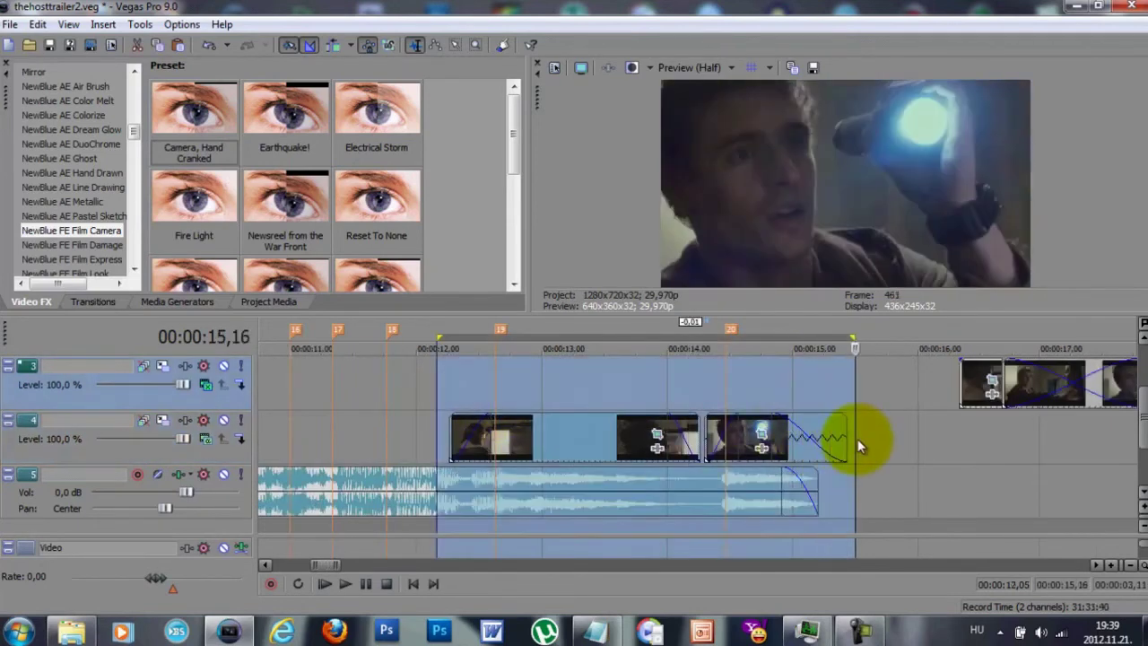
pyautogui.press('space')
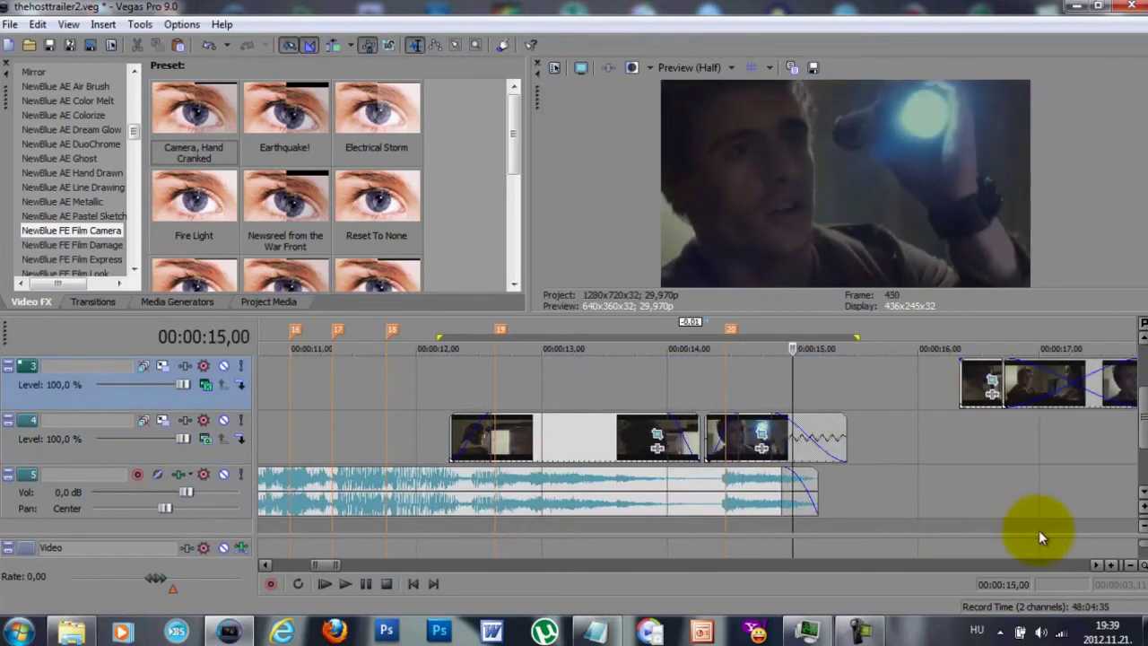
pyautogui.press('space')
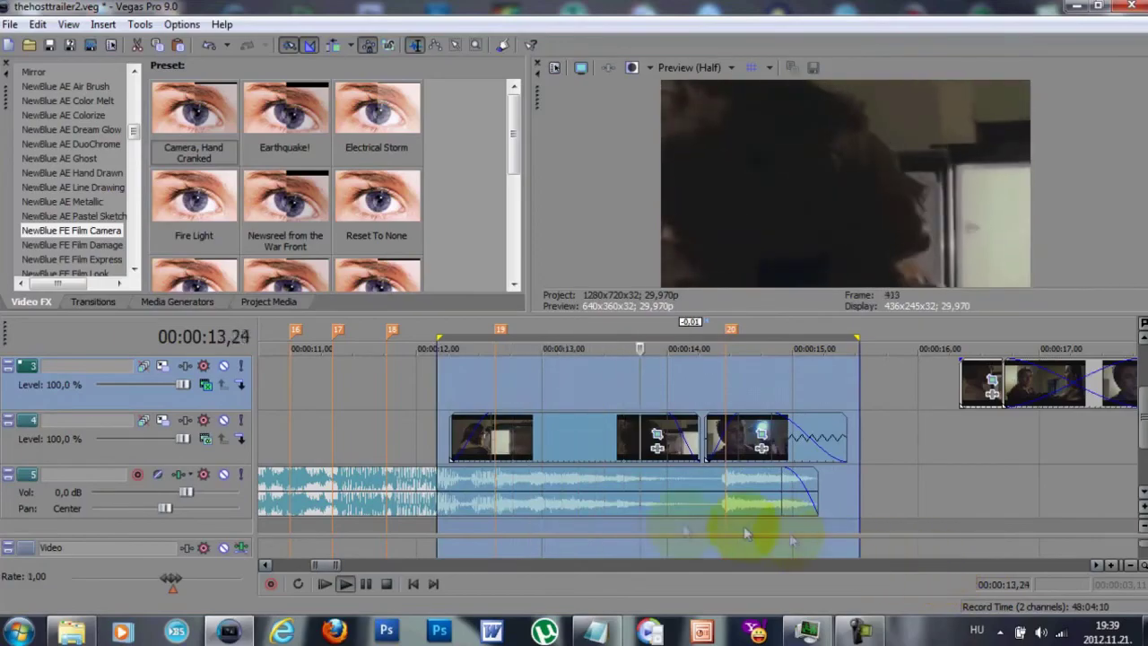
pyautogui.press('space')
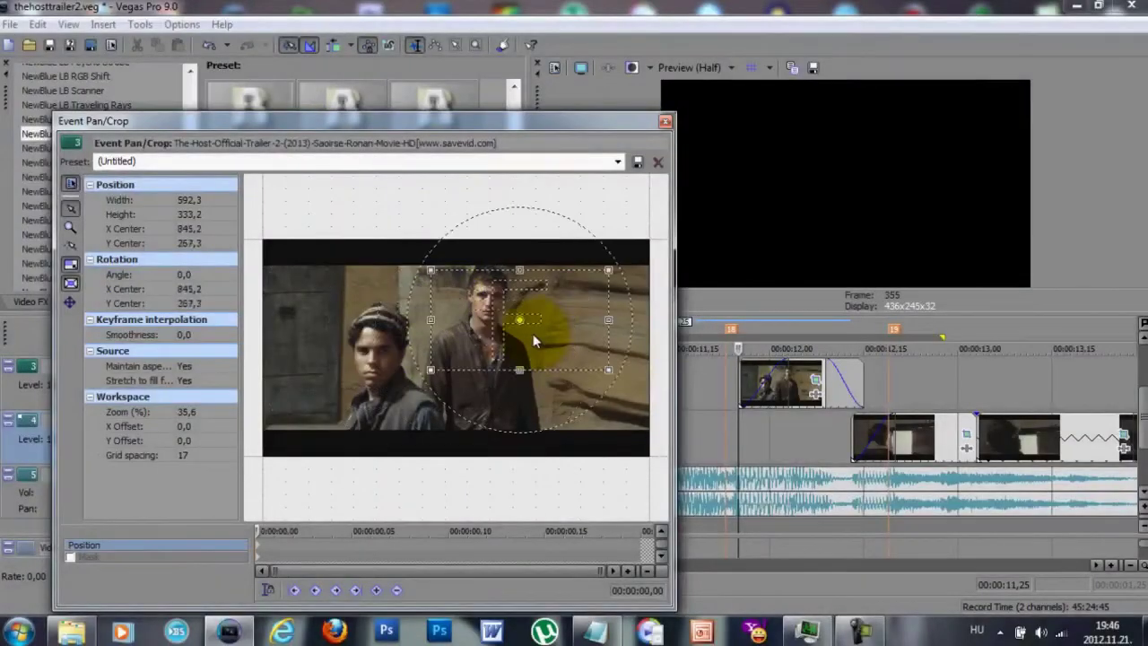
# - Shift the two-men clip's Pan/Crop frame toward the taller man and move the clip to track 4, with an 11-frame crossfade from the injured woman
pyautogui.moveTo(533, 341); pyautogui.dragTo(523, 339)
pyautogui.click(665, 121)
pyautogui.click(822, 369)
pyautogui.scroll(-3, 807, 404)
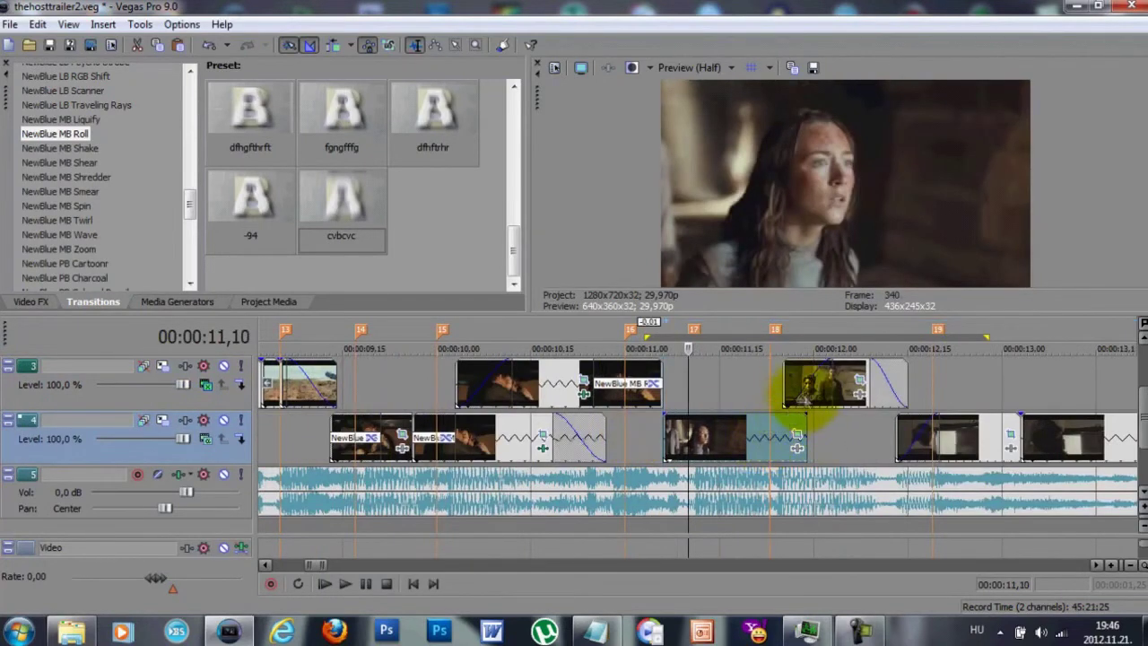
pyautogui.moveTo(783, 385); pyautogui.dragTo(681, 424)
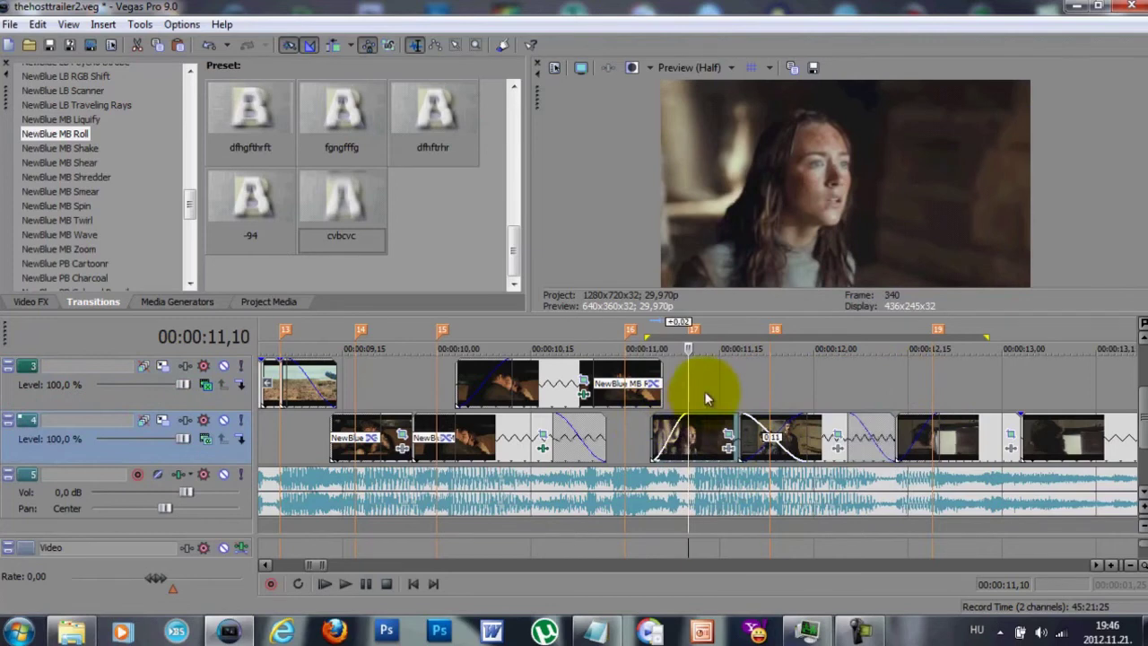
# - Play back the range from marker 16 to past marker 19 to check the crossfade into the two-men clip
pyautogui.click(706, 397)
pyautogui.moveTo(1019, 397); pyautogui.dragTo(627, 397)
pyautogui.press('space')
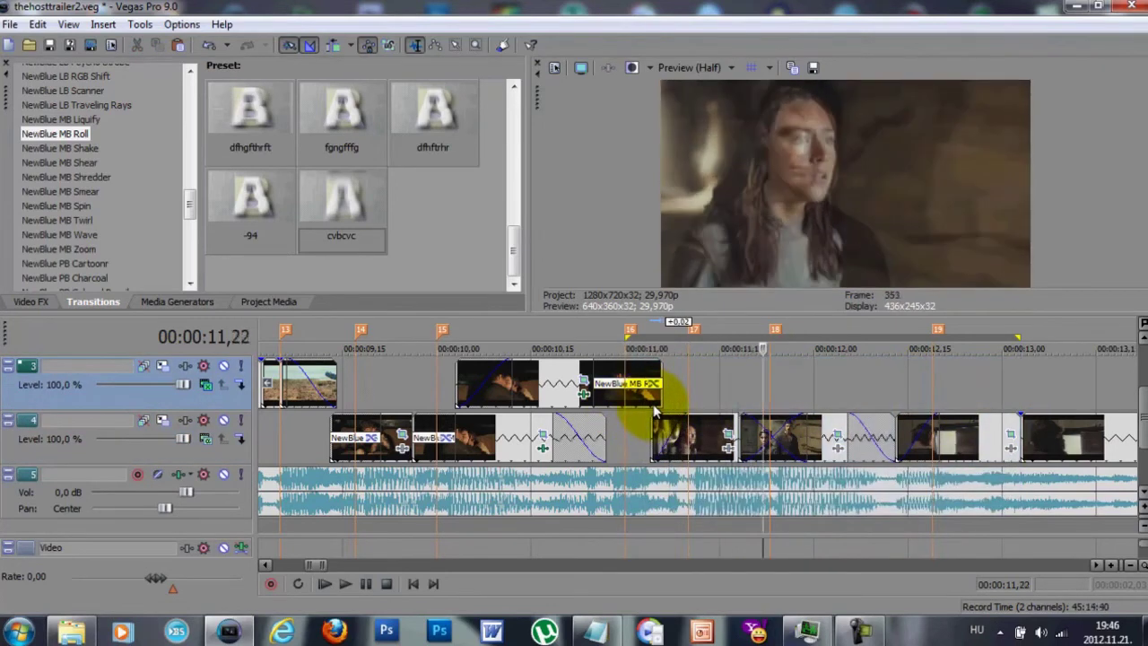
pyautogui.press('space')
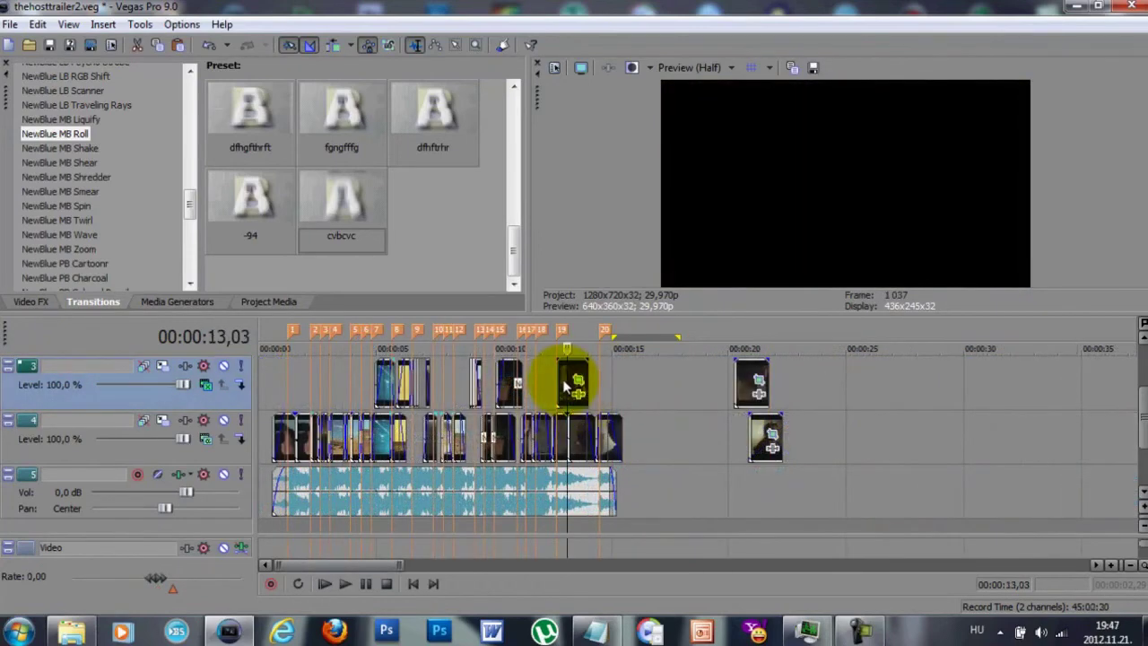
# - Move the night forest clip on track 3 earlier so it starts at about 00:00:11,27
pyautogui.scroll(8, 565, 385)
pyautogui.moveTo(624, 383); pyautogui.dragTo(320, 383)
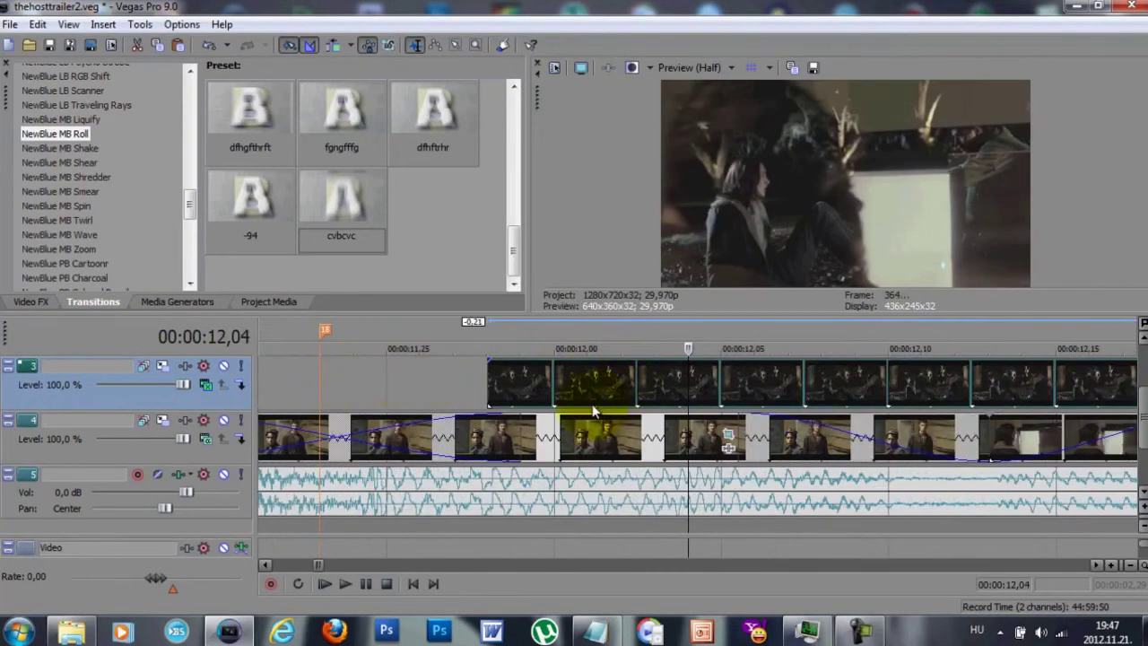
pyautogui.moveTo(582, 385); pyautogui.dragTo(559, 388)
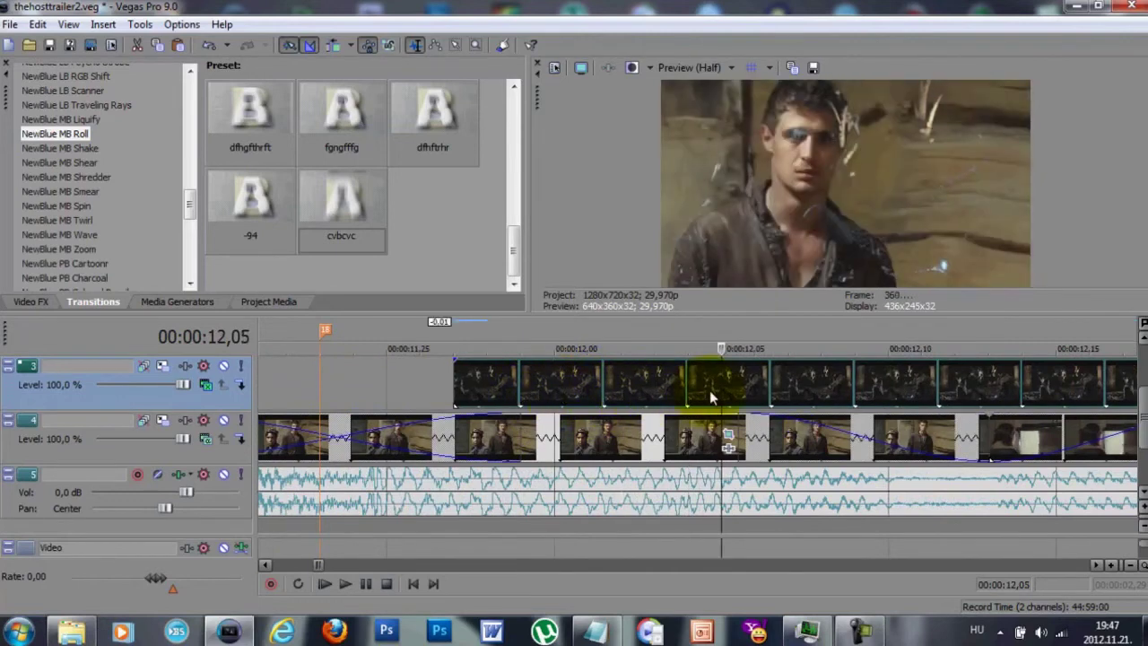
# - Split the night forest clip on track 3 into several short pieces between about 00:00:11,28 and 00:00:12,16
pyautogui.press('s')
pyautogui.click(659, 391)
pyautogui.press('s')
pyautogui.click(727, 392)
pyautogui.press('s')
pyautogui.click(893, 391)
pyautogui.press('s')
pyautogui.click(968, 389)
pyautogui.press('s')
# - Delete the unwanted in-between pieces and the remainder of the night forest clip, keeping only short flashes
pyautogui.click(559, 386)
pyautogui.press('Delete')
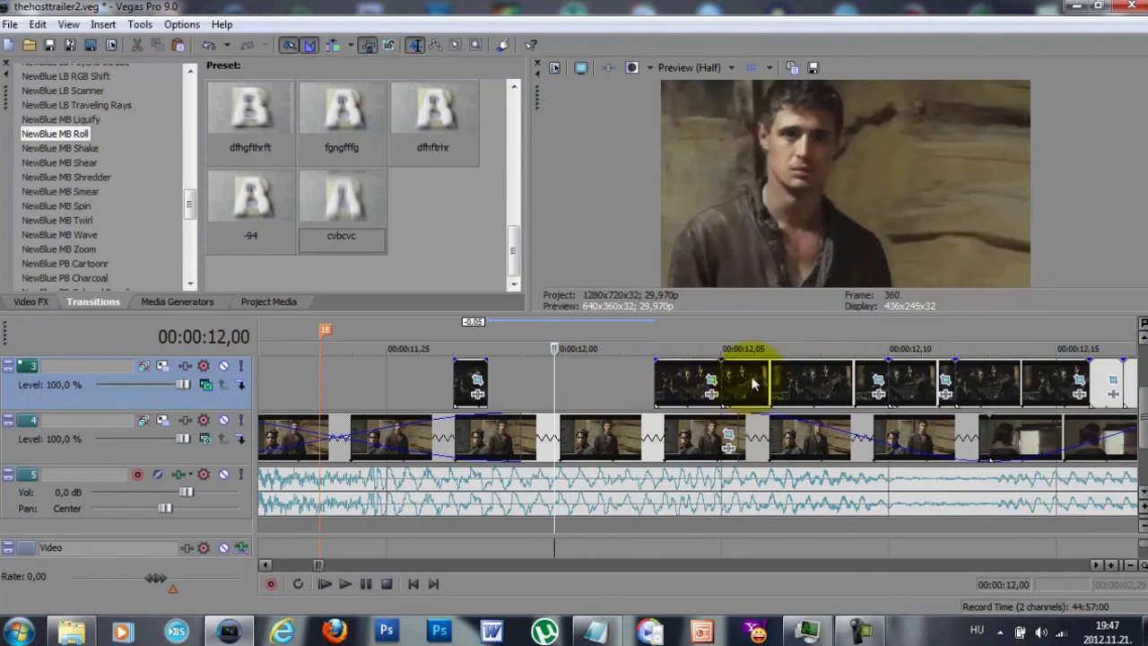
pyautogui.click(756, 384)
pyautogui.press('Delete')
pyautogui.click(986, 389)
pyautogui.press('Delete')
pyautogui.scroll(-1, 978, 387)
pyautogui.moveTo(850, 382); pyautogui.dragTo(722, 372)
pyautogui.press('Delete')
# - Place the short night forest flashes on track 4 over the two-men clip around 00:00:12,00 with brief crossfades
pyautogui.moveTo(823, 387); pyautogui.dragTo(476, 389)
pyautogui.click(499, 385)
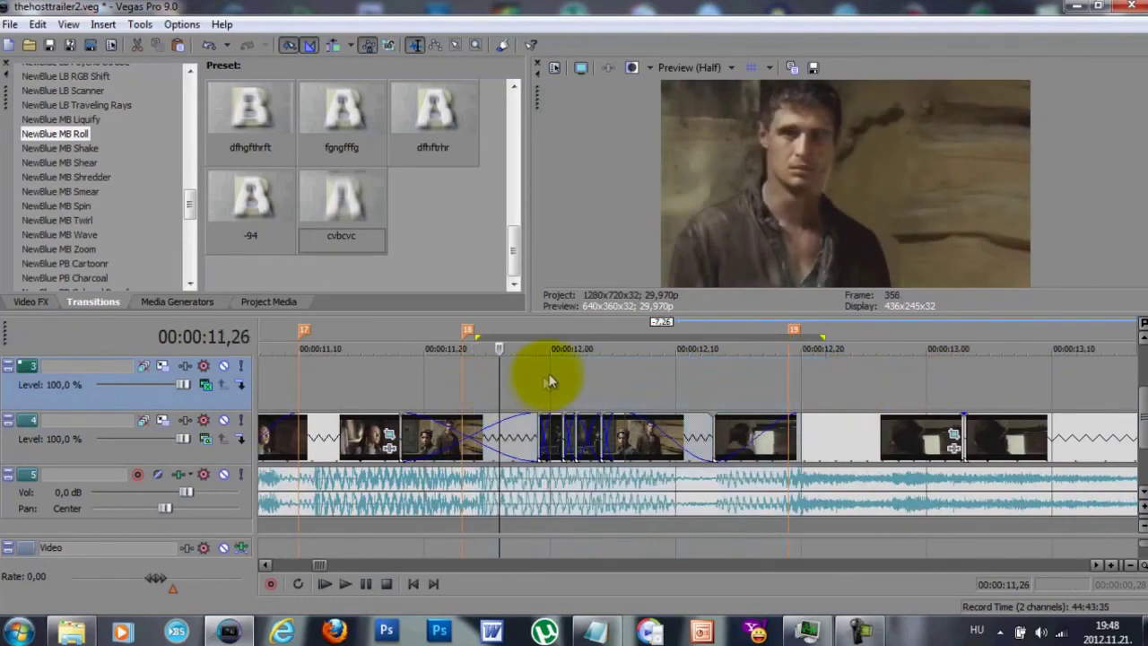
pyautogui.click(600, 432)
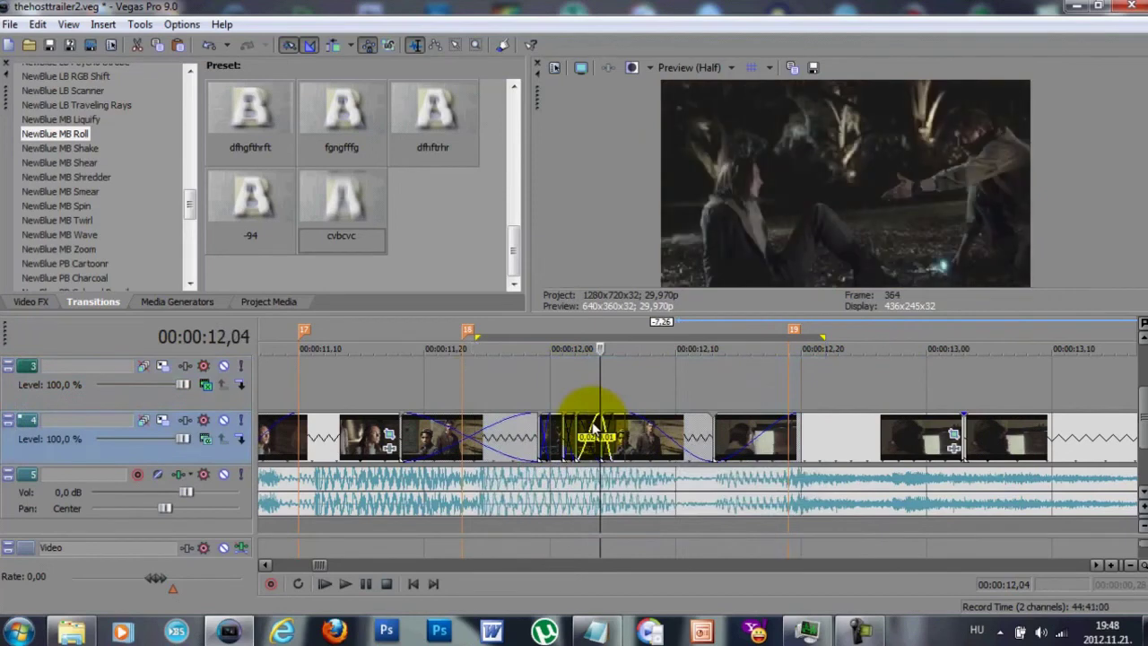
pyautogui.scroll(3, 600, 432)
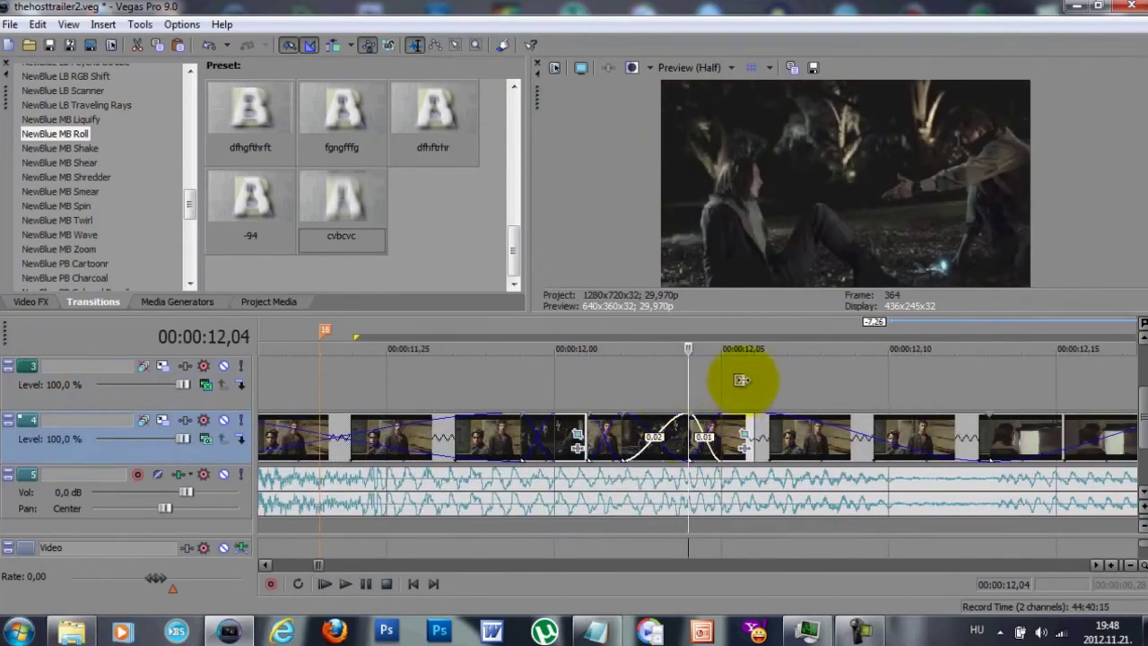
# - Paste a night forest piece onto track 3 at about 00:00:12,06 and extend it to about 00:00:12,16
pyautogui.hotkey('ctrl', 'v')
pyautogui.moveTo(787, 415); pyautogui.dragTo(795, 383)
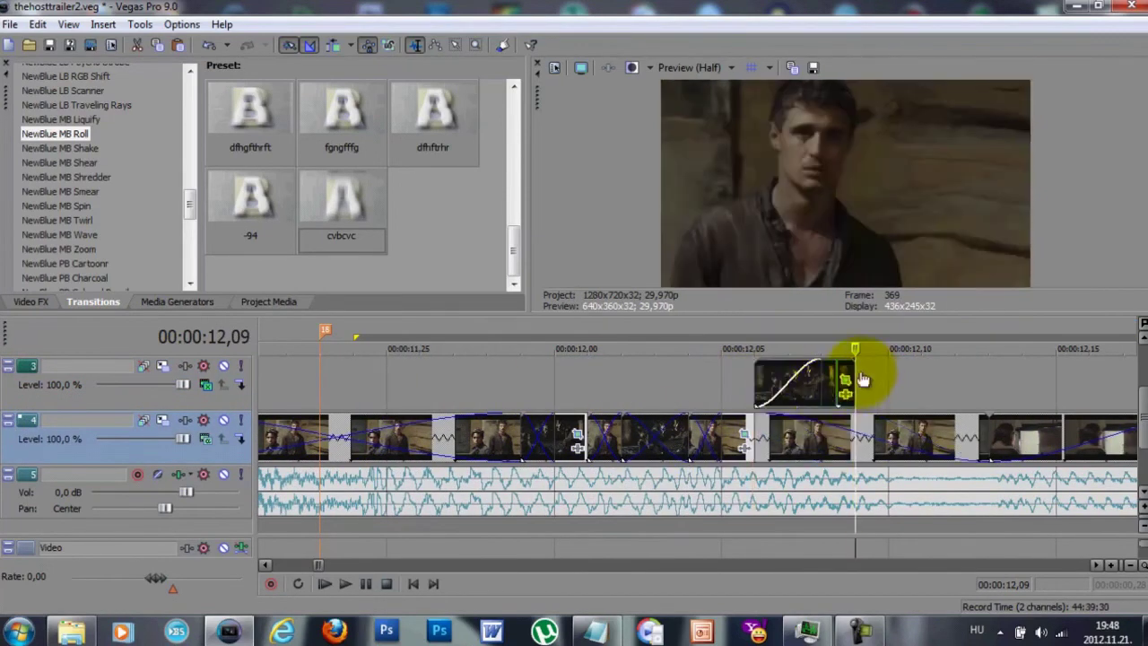
pyautogui.moveTo(874, 370); pyautogui.dragTo(958, 390)
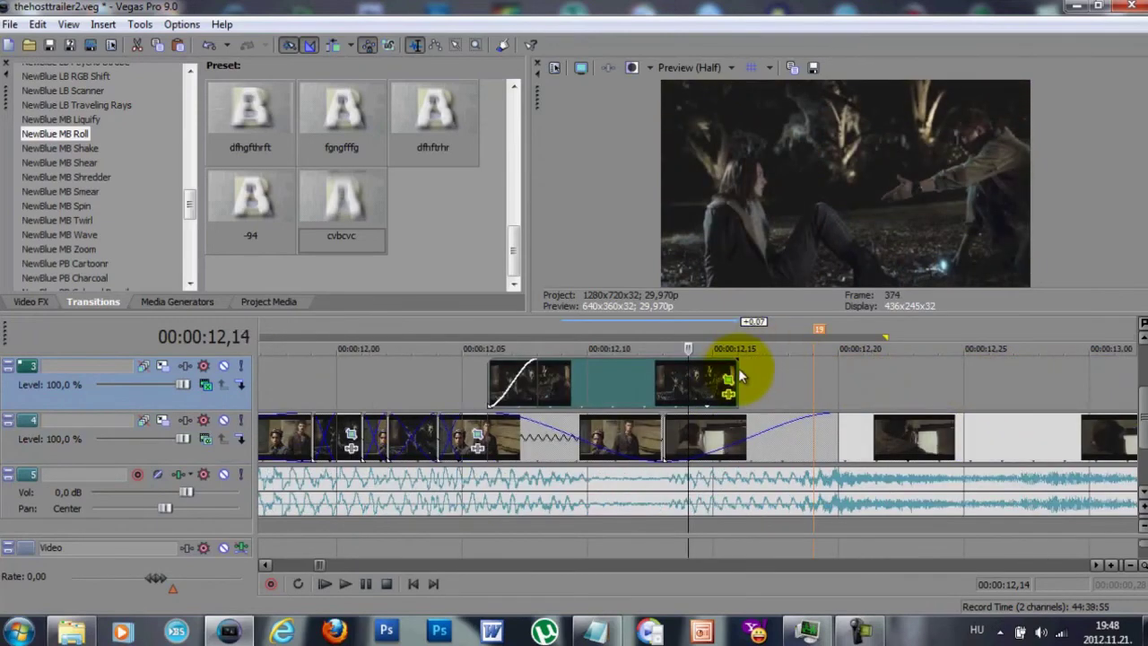
# - Place the night forest piece on track 4 with crossfades between the two-men clip and the window clip at about 00:00:12,13
pyautogui.moveTo(491, 384); pyautogui.dragTo(884, 382)
pyautogui.moveTo(1073, 378); pyautogui.dragTo(692, 390)
pyautogui.click(664, 432)
pyautogui.moveTo(625, 403); pyautogui.dragTo(563, 437)
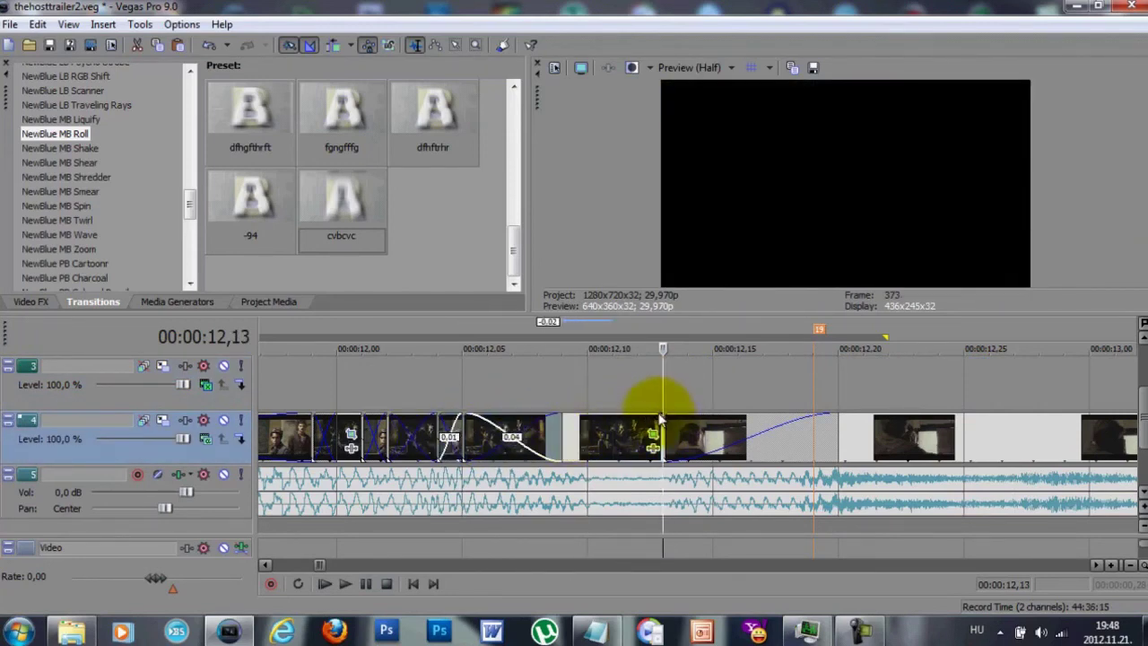
# - Play back the looped section from 00:00:11,24 to 00:00:12,22
pyautogui.press('BackSpace')
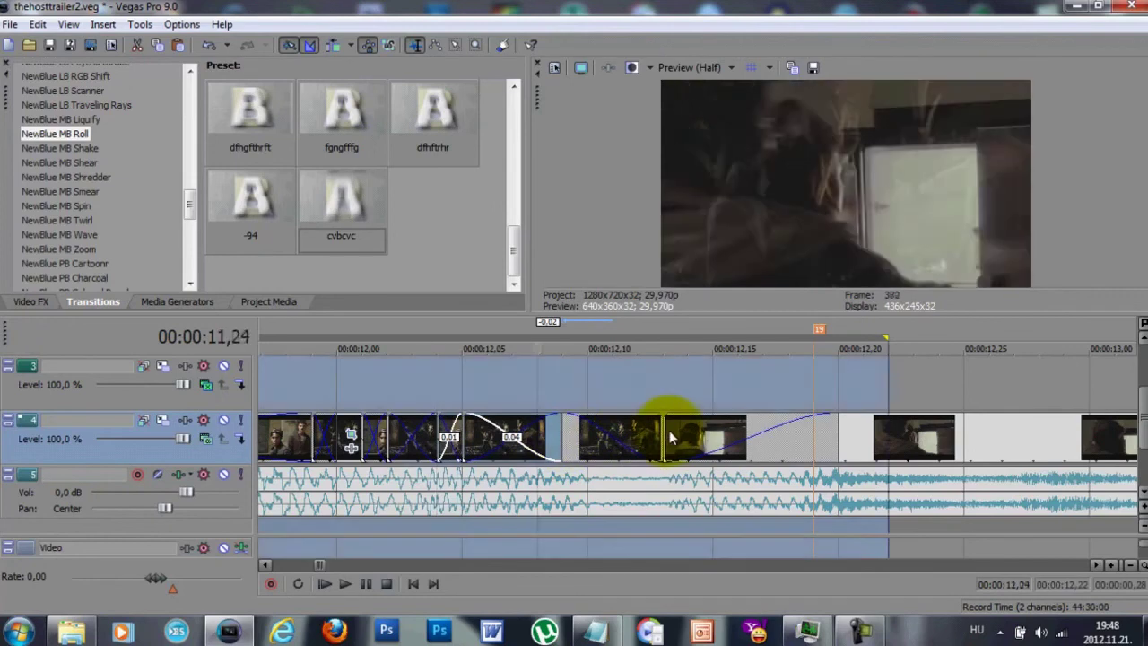
pyautogui.press('space')
pyautogui.press('space')
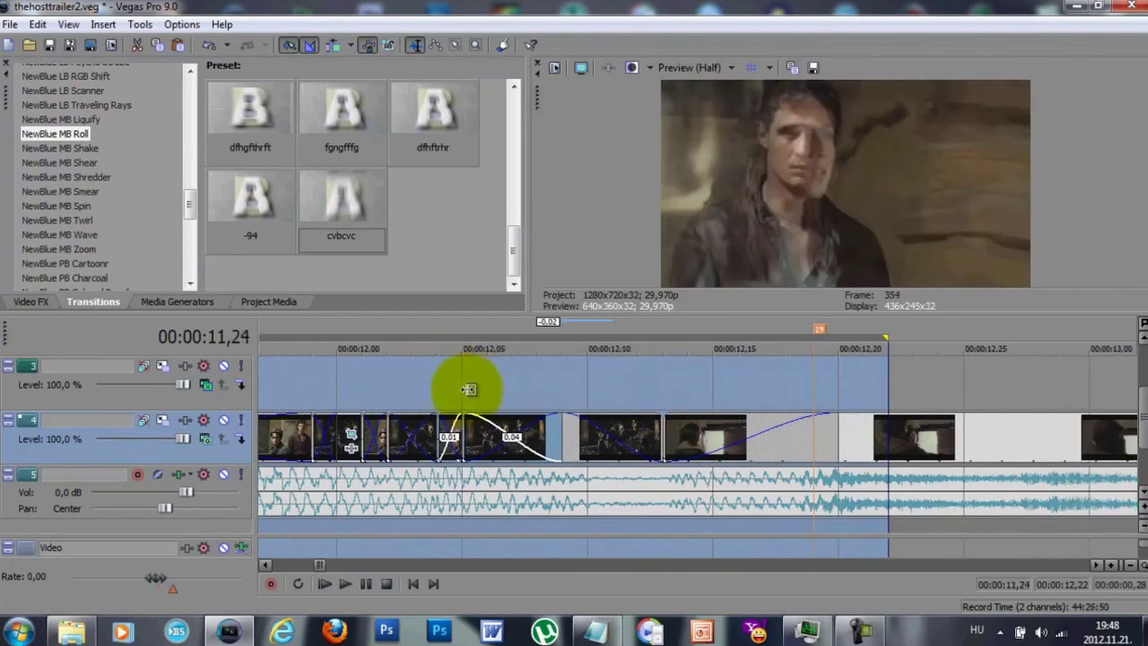
# - Adjust the crossfades of the short two-men piece on track 4 near 00:00:12,05 and reframe it in Event Pan/Crop
pyautogui.moveTo(461, 414); pyautogui.dragTo(482, 428)
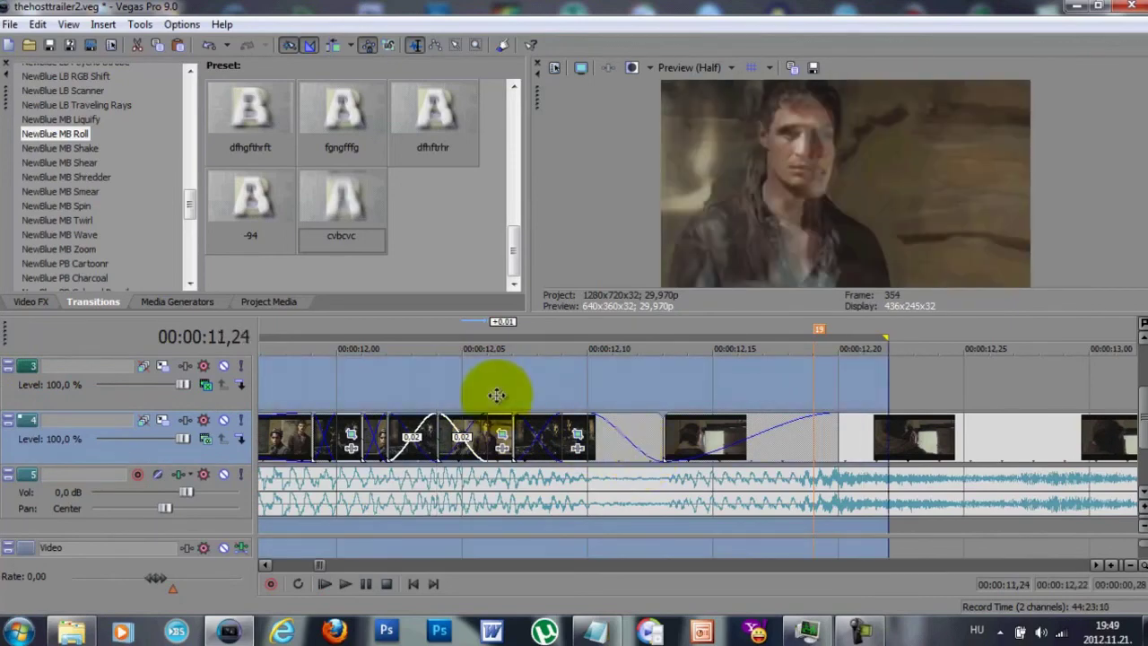
pyautogui.click(494, 422)
pyautogui.click(502, 436)
pyautogui.moveTo(424, 346); pyautogui.dragTo(458, 335)
pyautogui.click(665, 121)
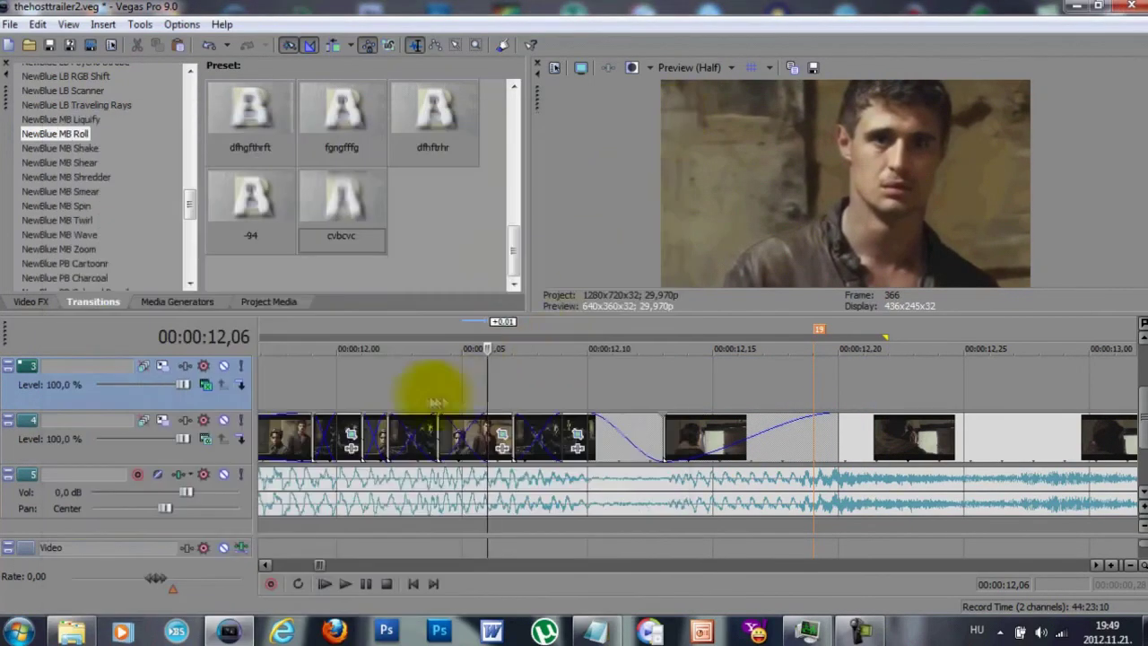
# - Reframe the two-men clip just before the first night forest flash on track 4 in Event Pan/Crop
pyautogui.click(296, 419)
pyautogui.rightClick(295, 419)
pyautogui.click(410, 302)
pyautogui.moveTo(511, 360); pyautogui.dragTo(470, 352)
pyautogui.click(665, 121)
# - Restore the loop selection starting at 00:00:11,24 and play back the flash sequence with the reframed clips
pyautogui.scroll(-3, 768, 412)
pyautogui.click(751, 424)
pyautogui.press('BackSpace')
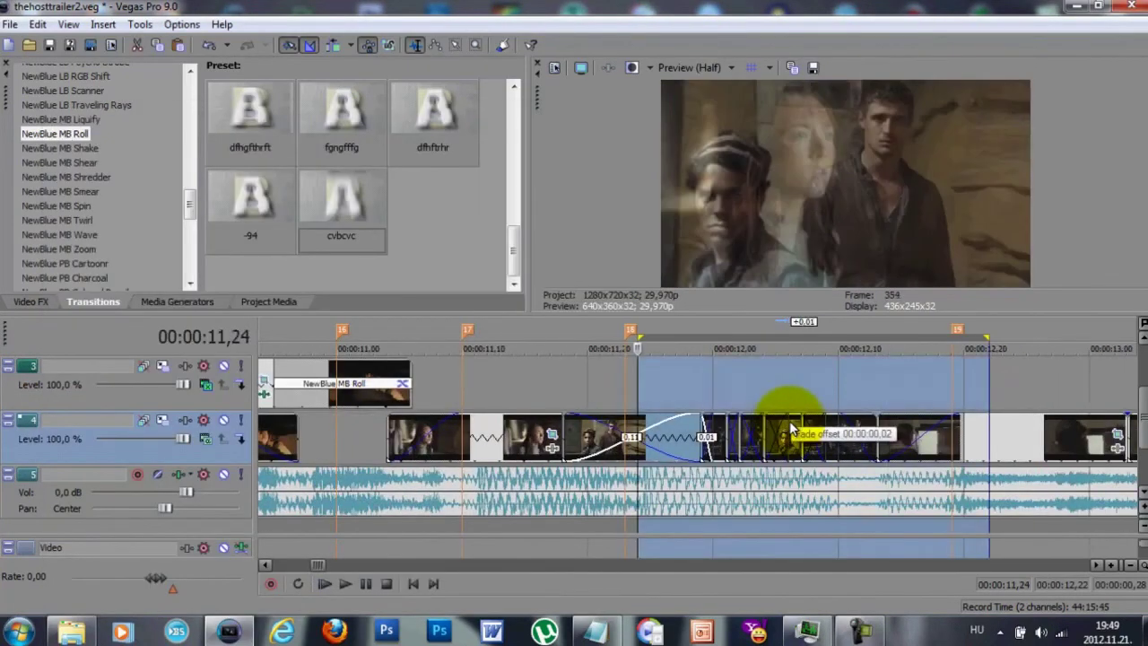
pyautogui.click(525, 385)
pyautogui.press('space')
pyautogui.press('space')
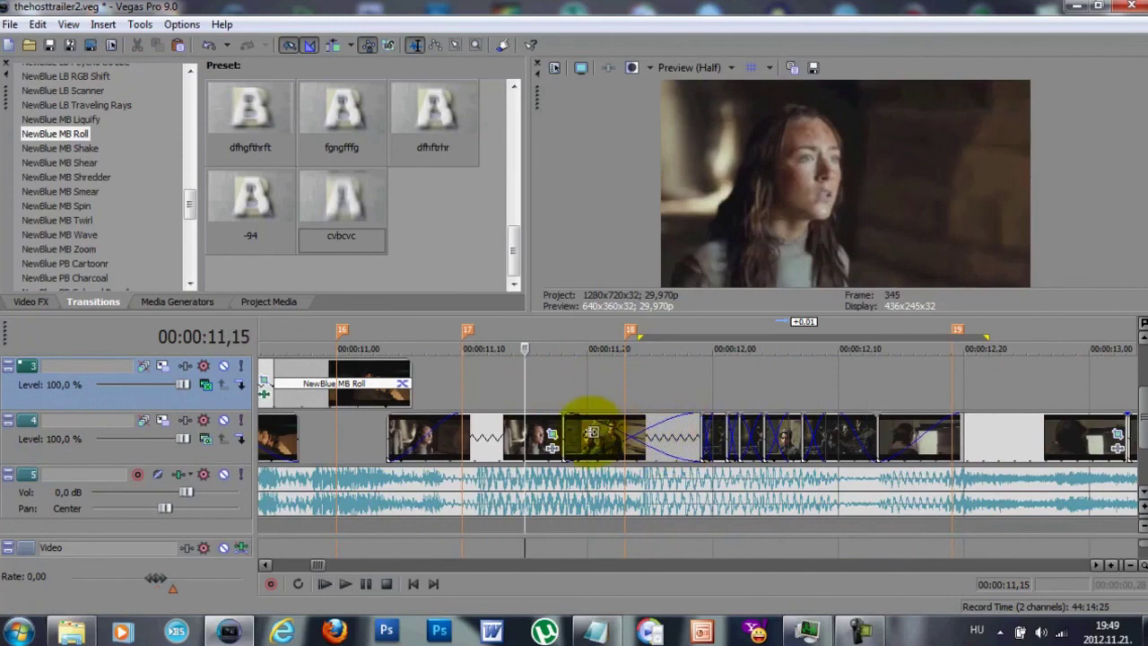
# - Start the two-men clip on track 4 at about 00:00:11,20, shorten its crossfade into the flashes, and preview from 00:00:11,01 to 00:00:12,25
pyautogui.moveTo(564, 430); pyautogui.dragTo(590, 430)
pyautogui.moveTo(700, 434); pyautogui.dragTo(650, 428)
pyautogui.moveTo(352, 439); pyautogui.dragTo(1012, 452)
pyautogui.press('space')
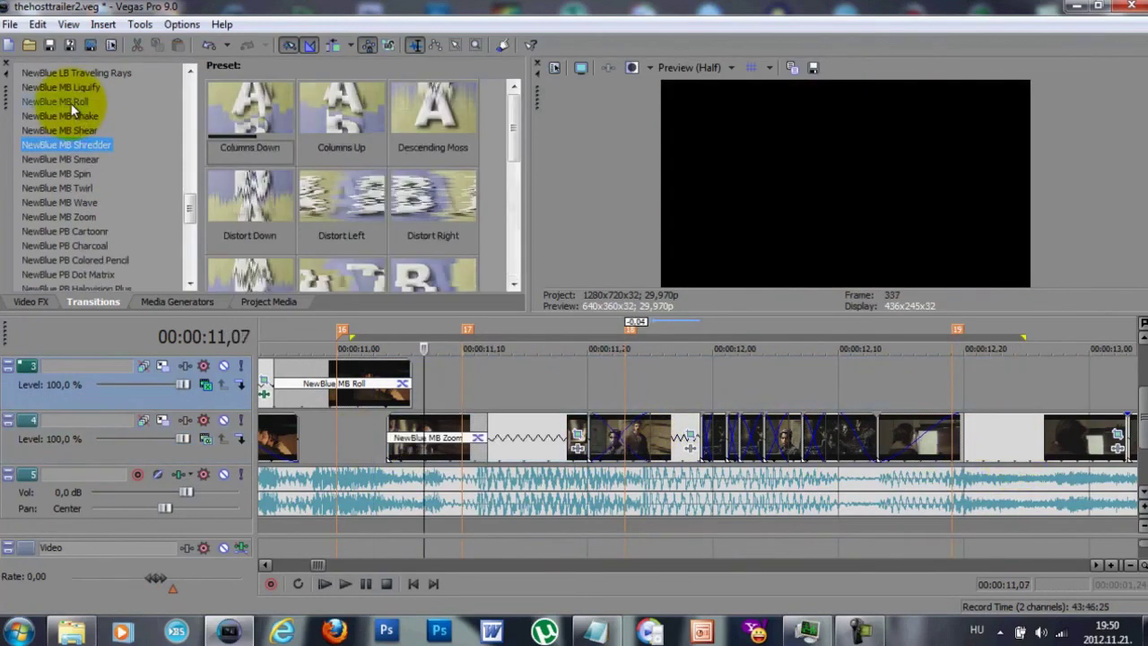
# - Replace the track 4 Zoom transition near 00:00:11,07 with the NewBlue MB Roll preset cvbcvc and set its orientation to Horizontal
pyautogui.click(71, 103)
pyautogui.scroll(-5, 280, 238)
pyautogui.scroll(-2, 287, 240)
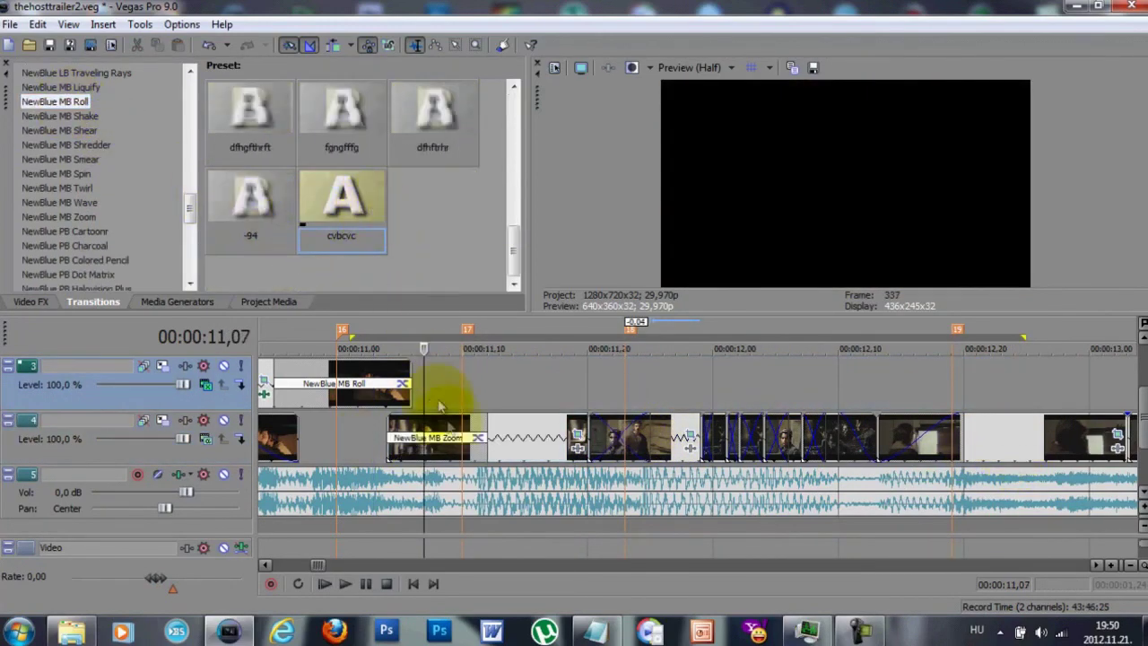
pyautogui.moveTo(430, 378); pyautogui.dragTo(454, 438)
pyautogui.click(75, 496)
pyautogui.click(68, 509)
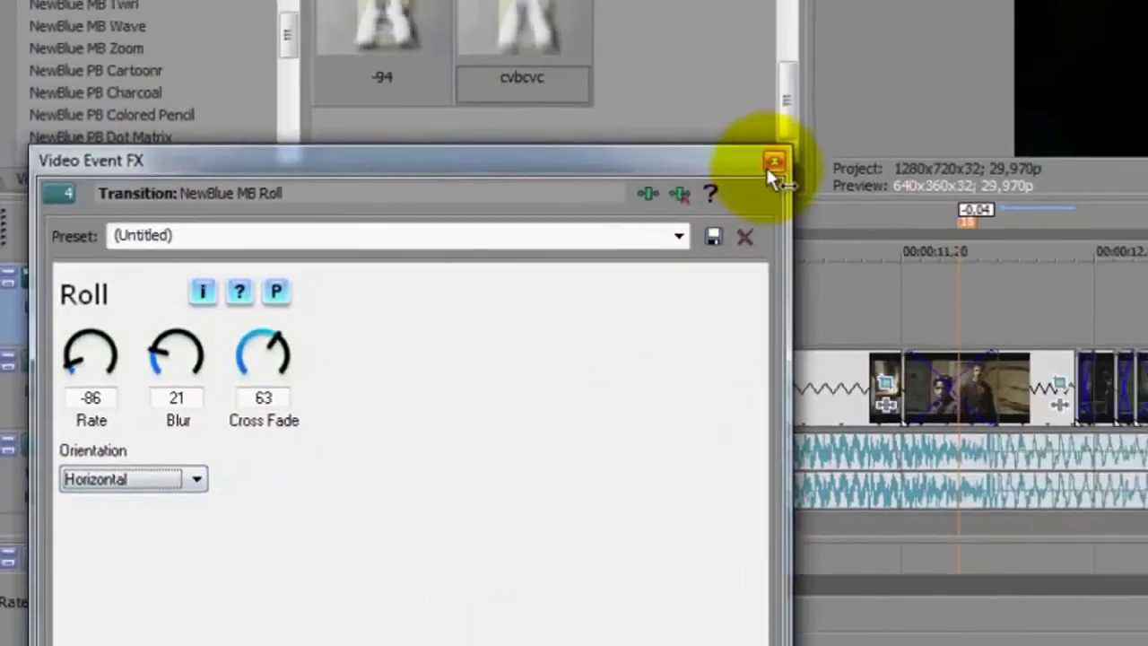
pyautogui.click(1035, 36)
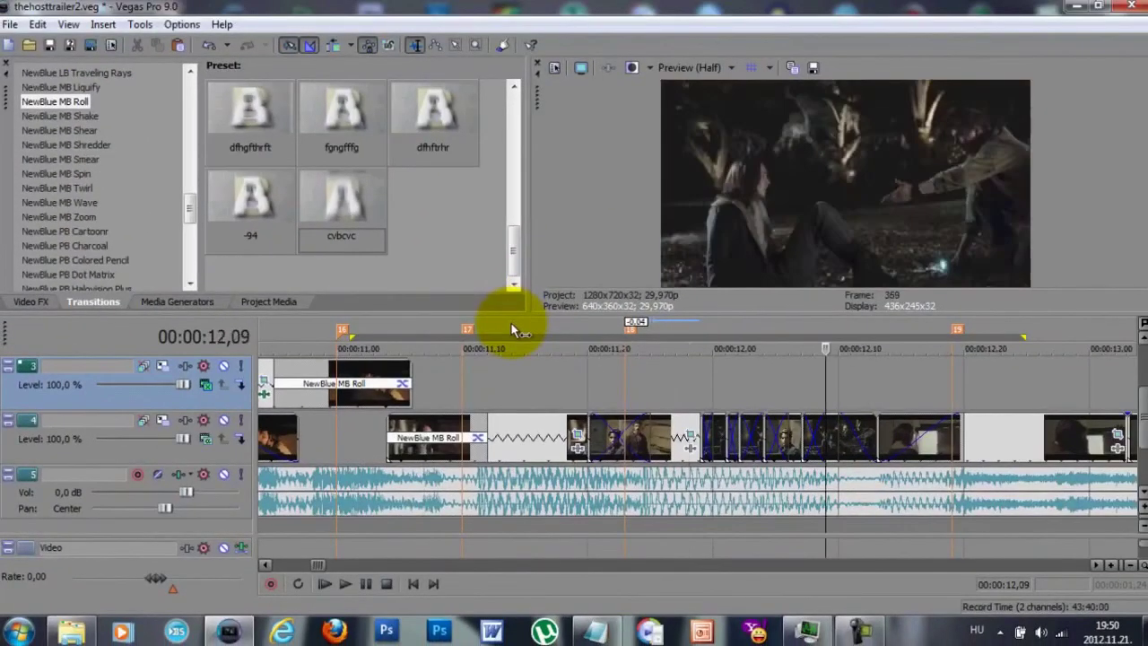
# - Play back the looped section from 00:00:11,01 to 00:00:12,25 with the Roll transition
pyautogui.doubleClick(536, 312)
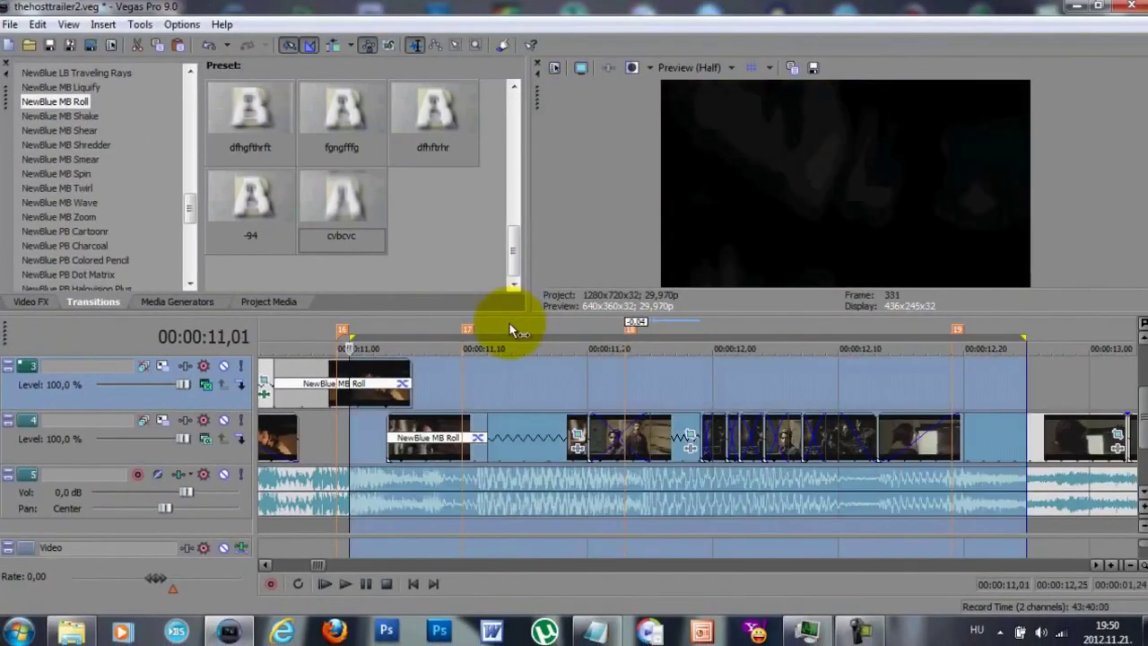
pyautogui.press('space')
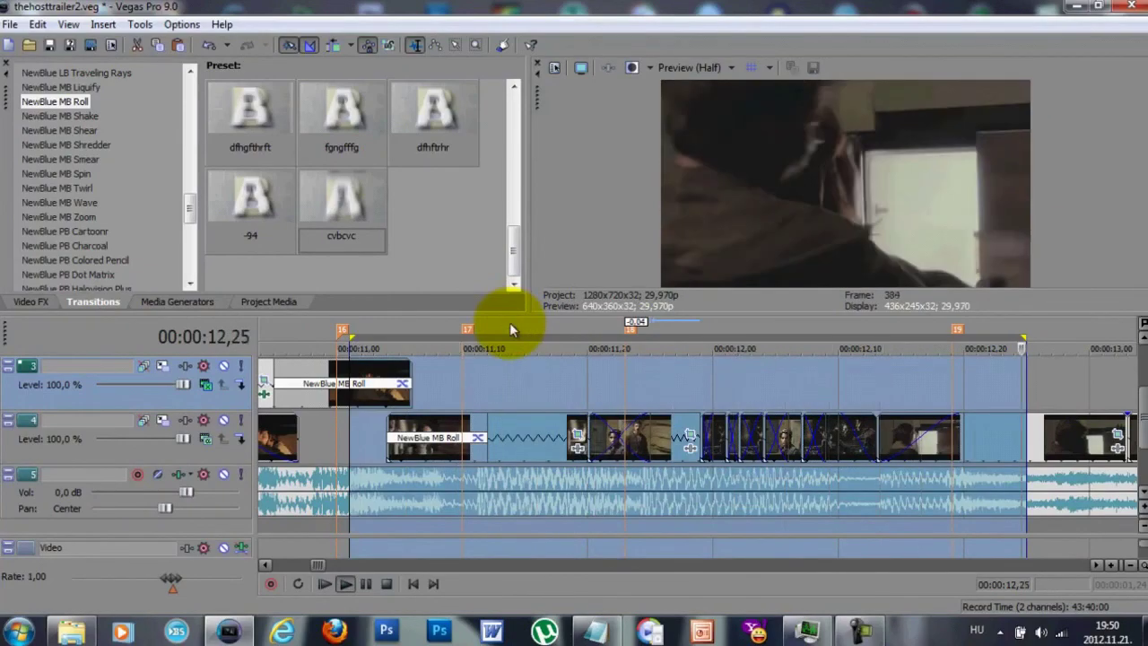
pyautogui.click(776, 395)
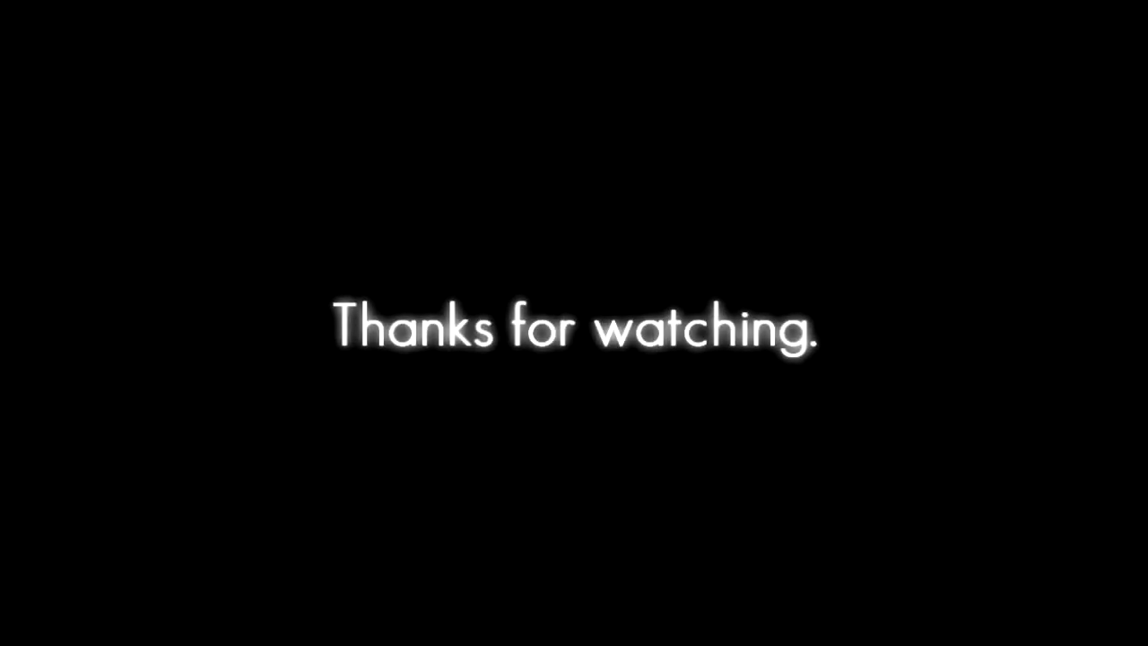